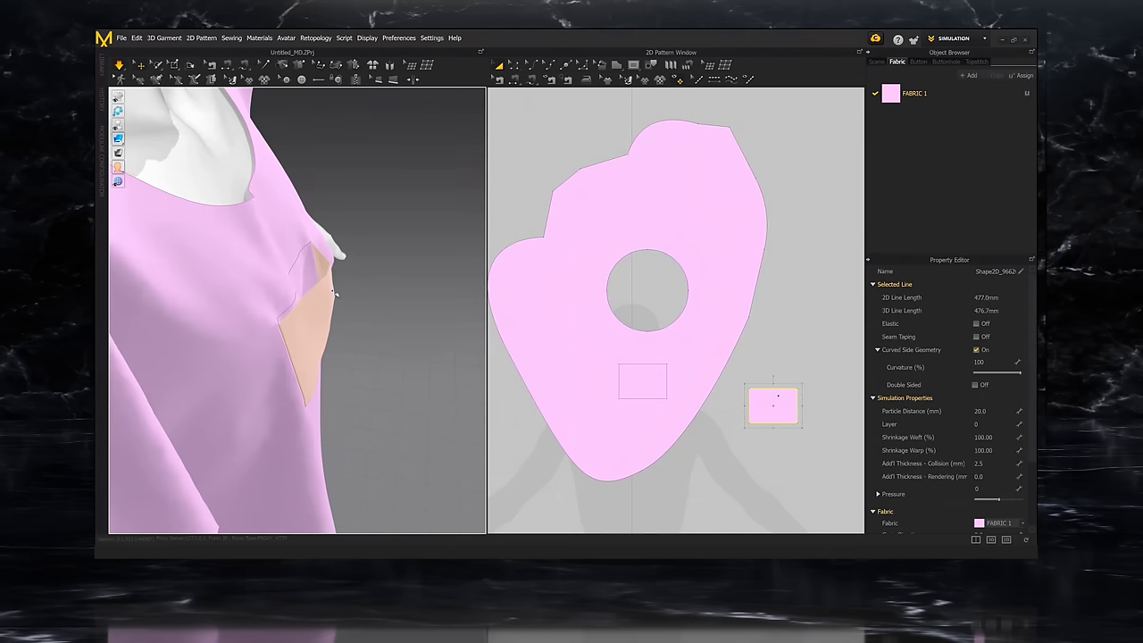
right_click_drag(335, 293, 461, 203)
left_click(460, 203)
key("space")
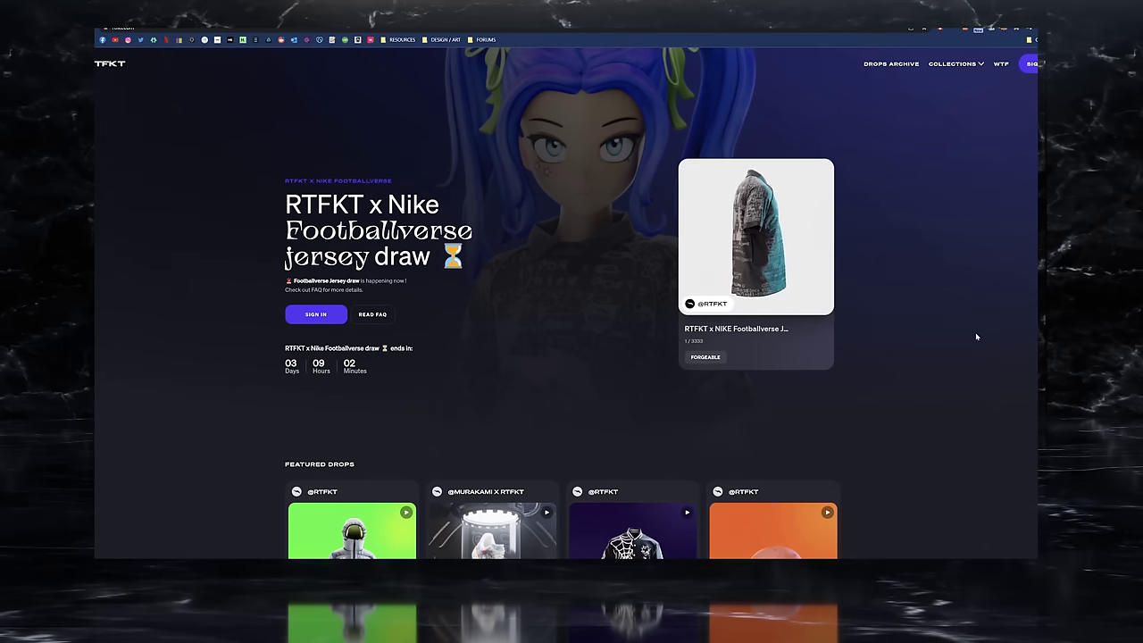
scroll(976, 336, "down", 10)
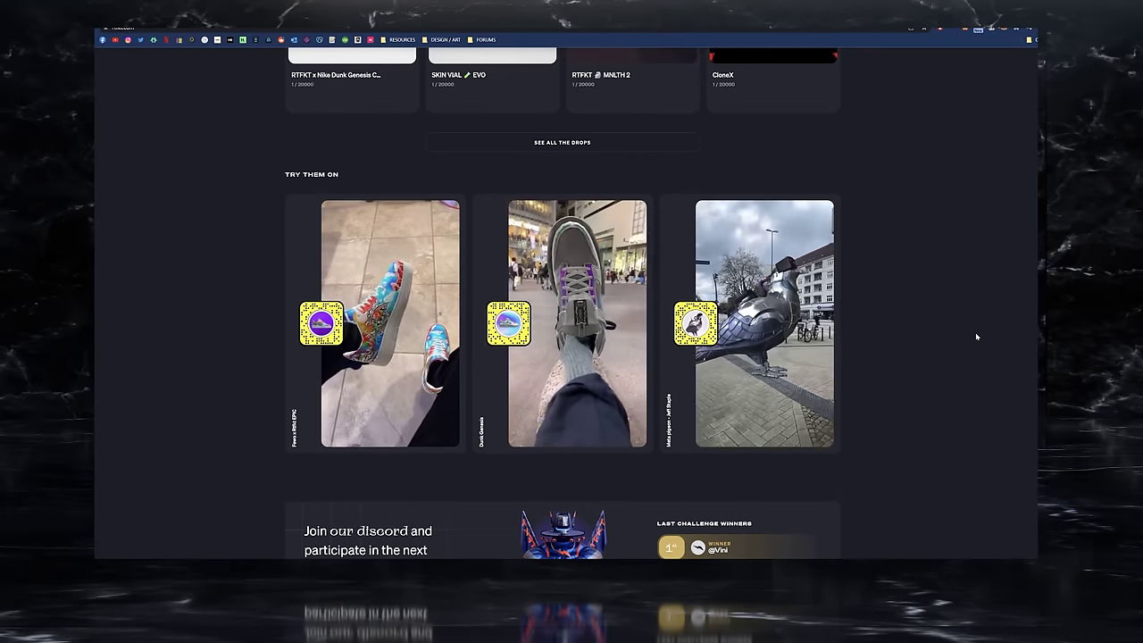
scroll(975, 336, "up", 3)
scroll(976, 337, "up", 2)
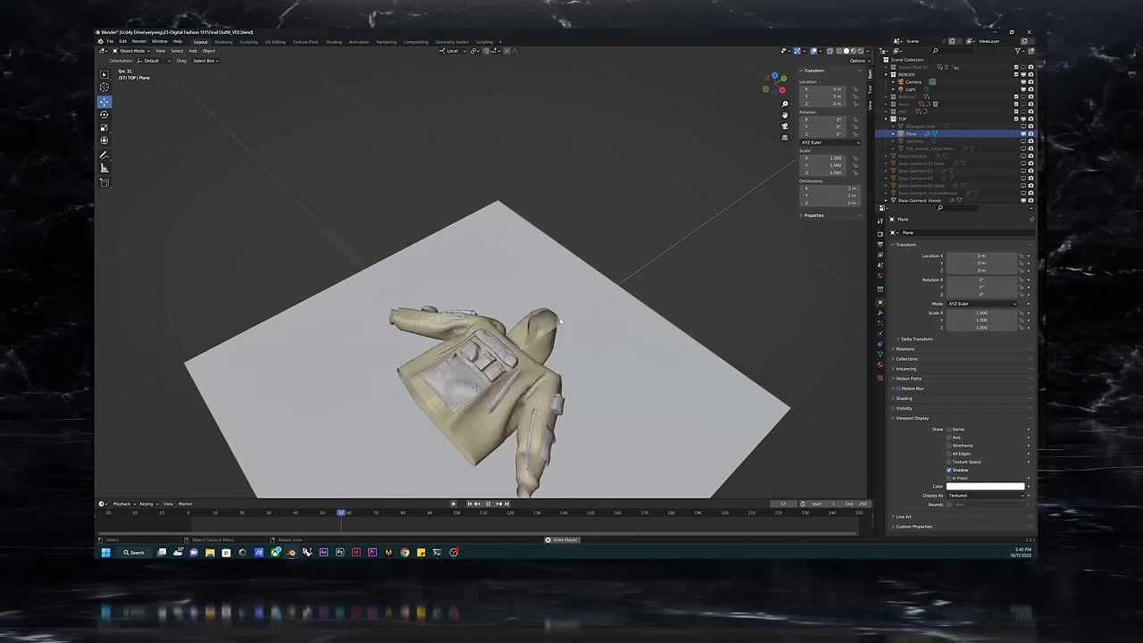
middle_click_drag(561, 321, 529, 351)
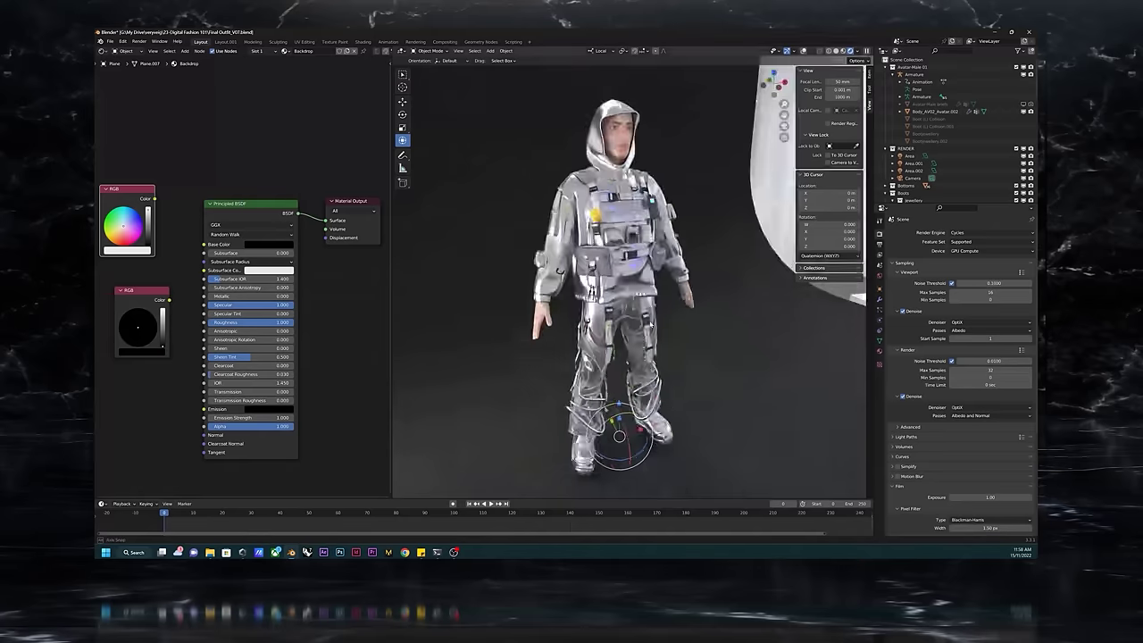
Change the base color of the backdrop material behind the dressed avatar to blue
scroll(625, 286, "down", 3)
left_click(268, 244)
left_click_drag(277, 160, 255, 152)
middle_click_drag(571, 295, 643, 313)
left_click(268, 244)
left_click_drag(274, 158, 303, 148)
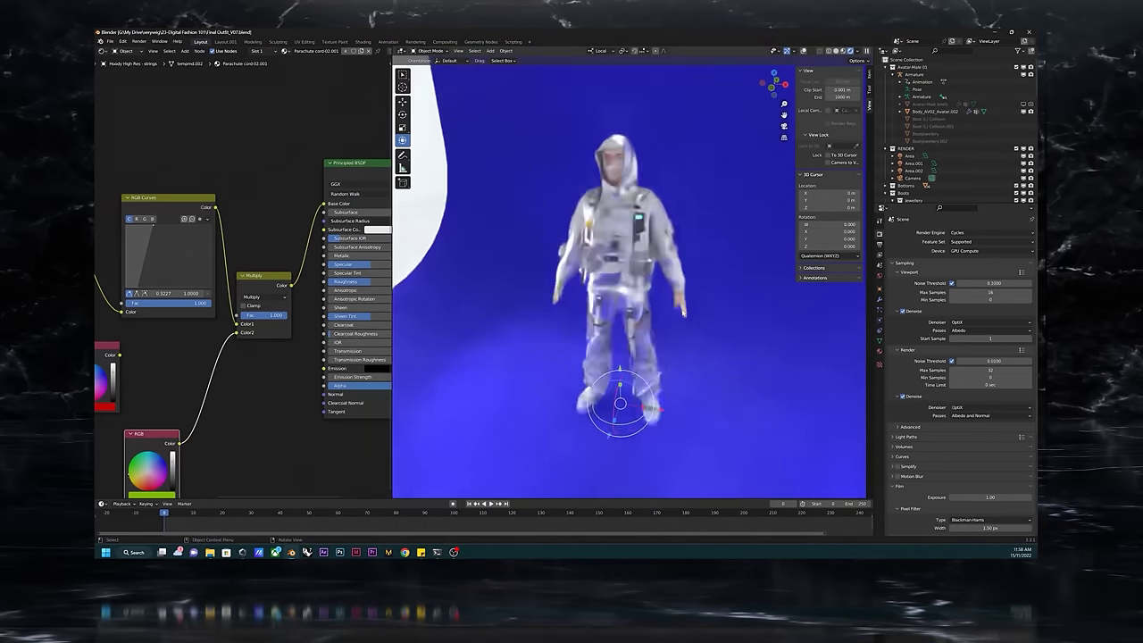
middle_click_drag(625, 267, 684, 289)
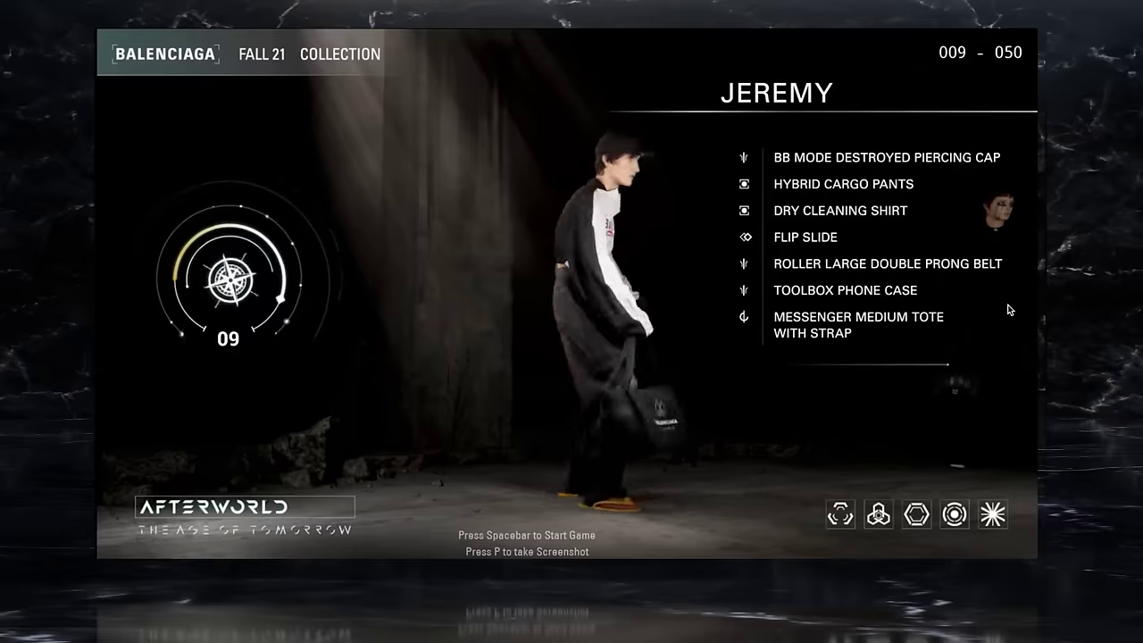
left_click(1009, 310)
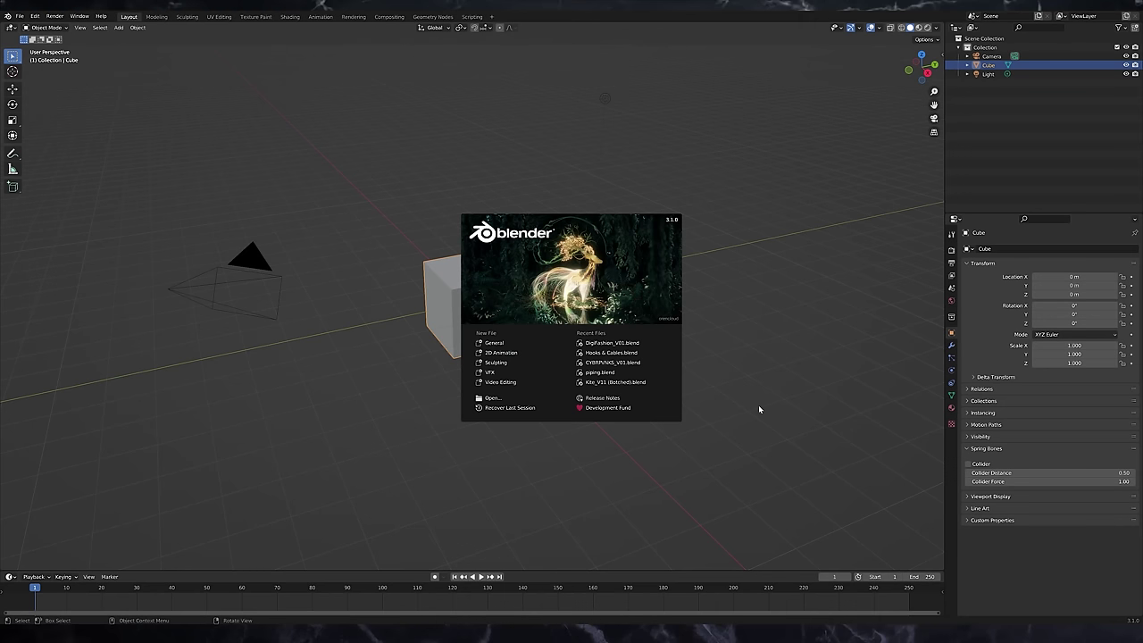
Dismiss the startup splash and delete the default cube from the new scene
left_click(759, 406)
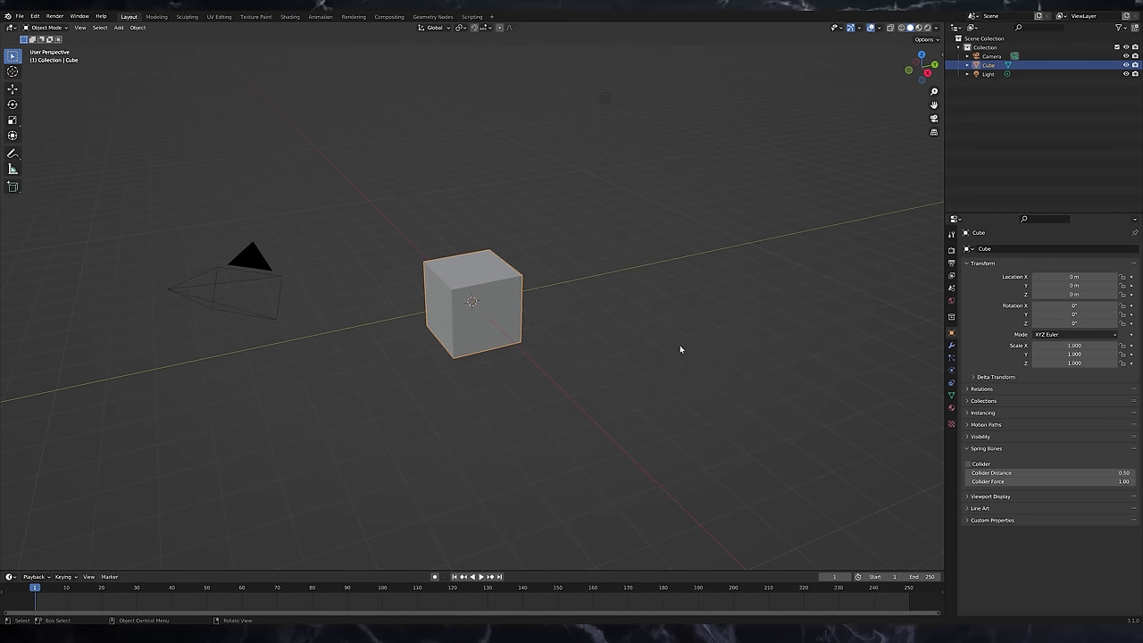
middle_click_drag(681, 349, 567, 299)
scroll(567, 299, "up", 3)
key("Delete")
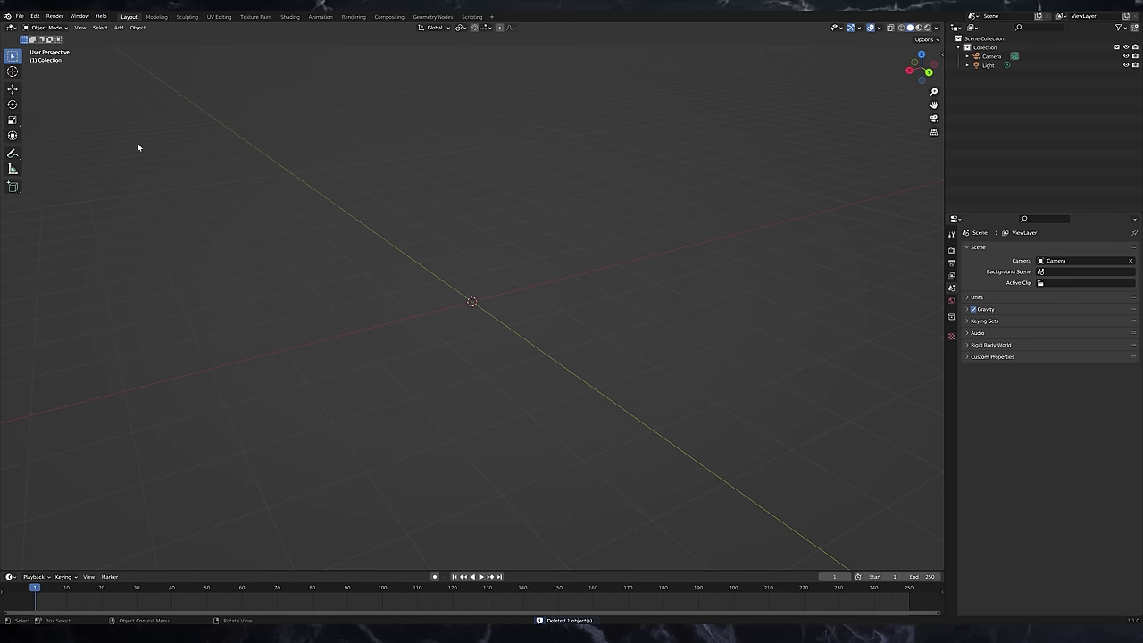
Append the Avatar-Male 01 body from an external blend file into the scene
left_click(19, 17)
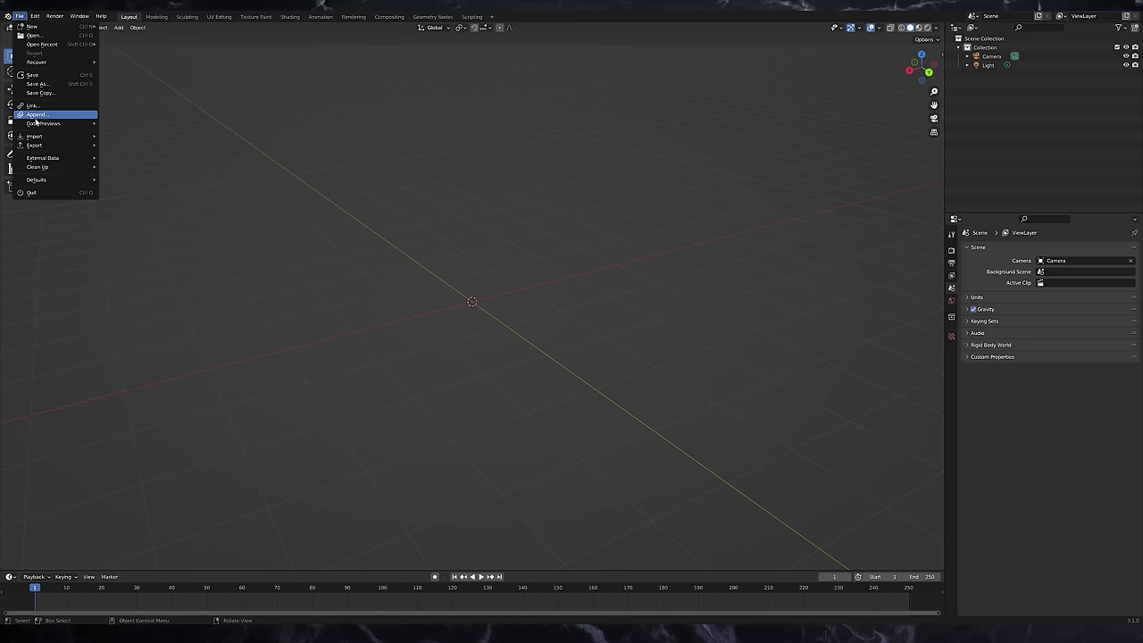
left_click(36, 115)
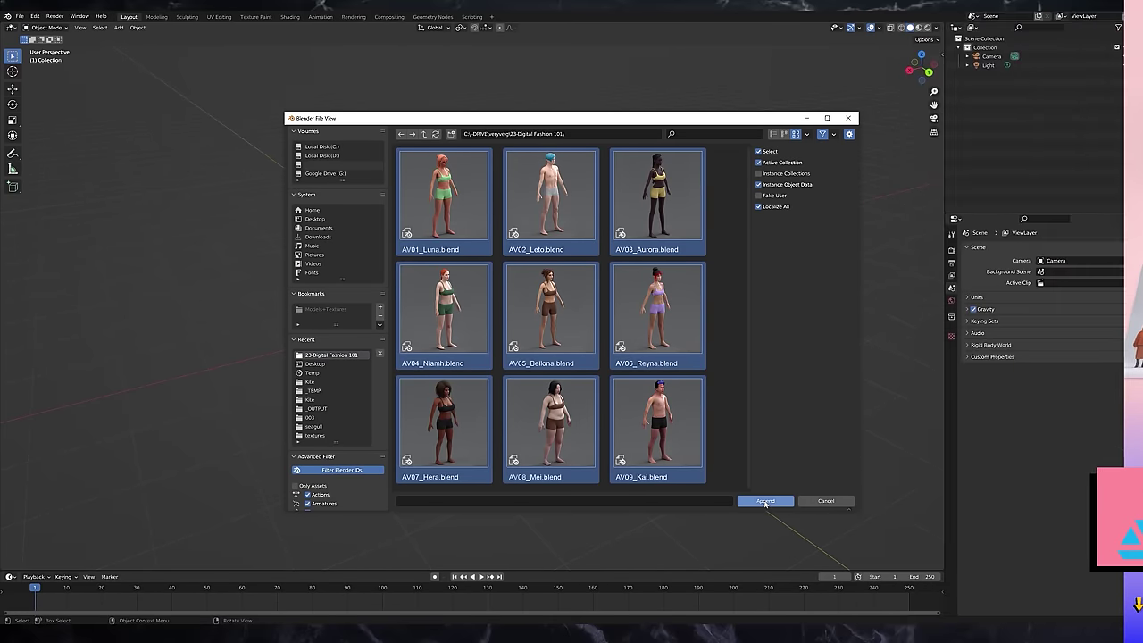
left_click(765, 500)
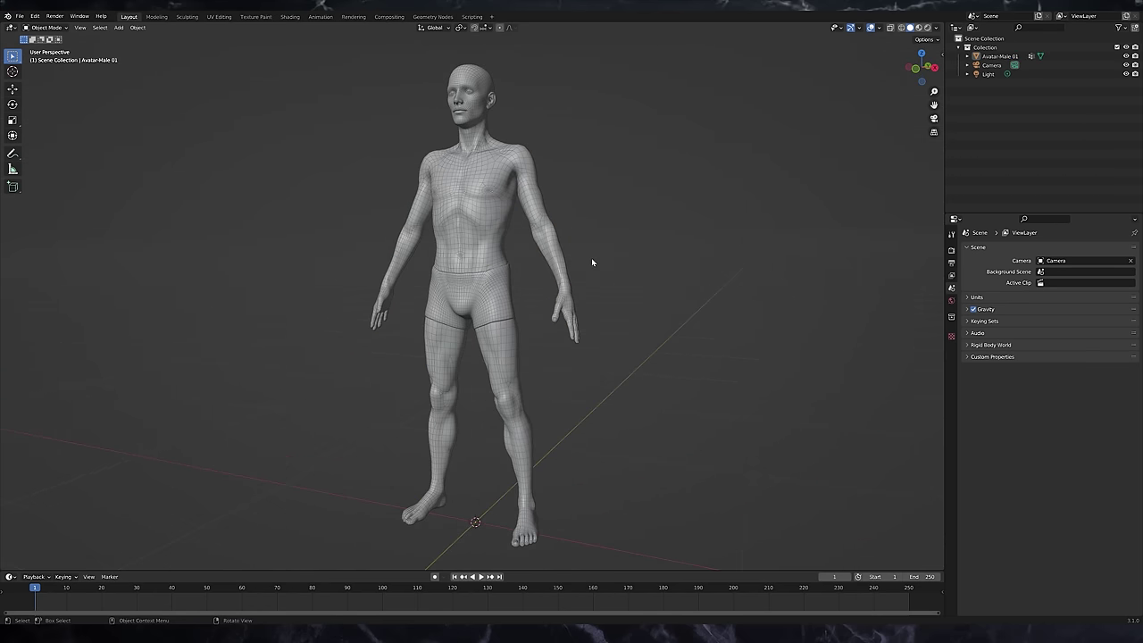
middle_click_drag(637, 359, 641, 369)
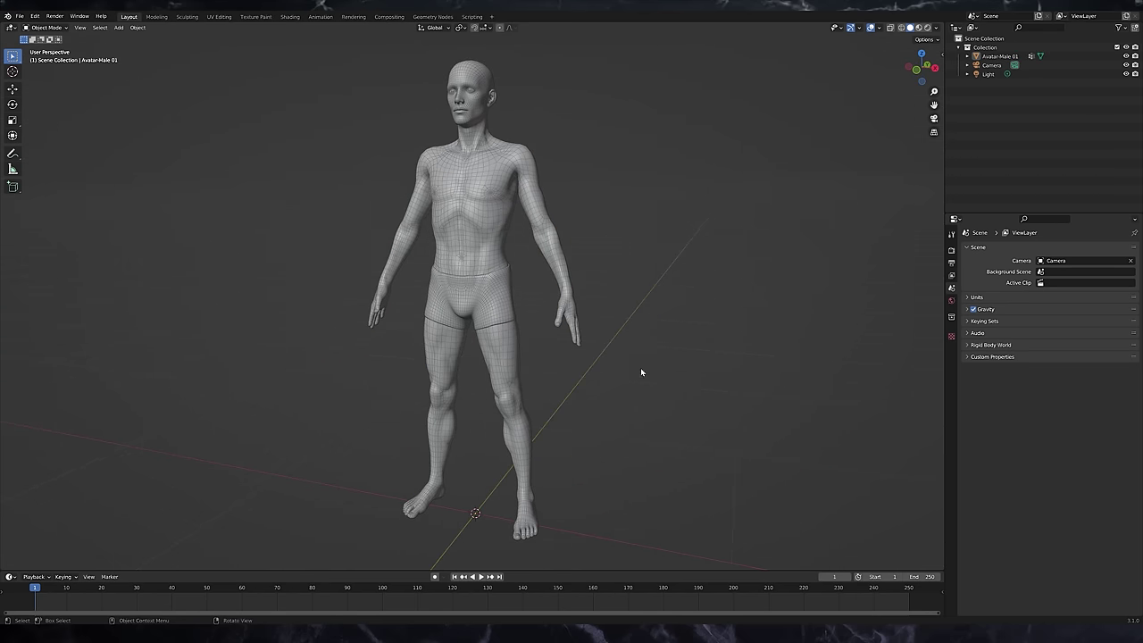
Add a plane mesh at the avatar's feet and rename it Base Garment
left_click(119, 28)
mouse_move(130, 42)
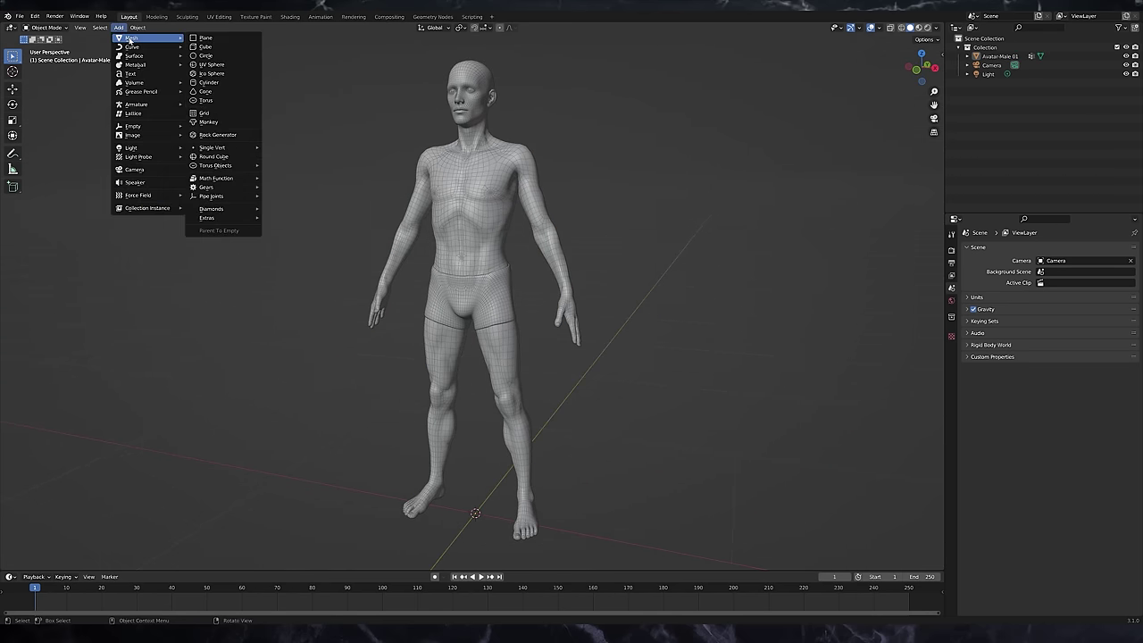
left_click(202, 42)
middle_click_drag(489, 271, 508, 339)
double_click(980, 83)
type("Bas")
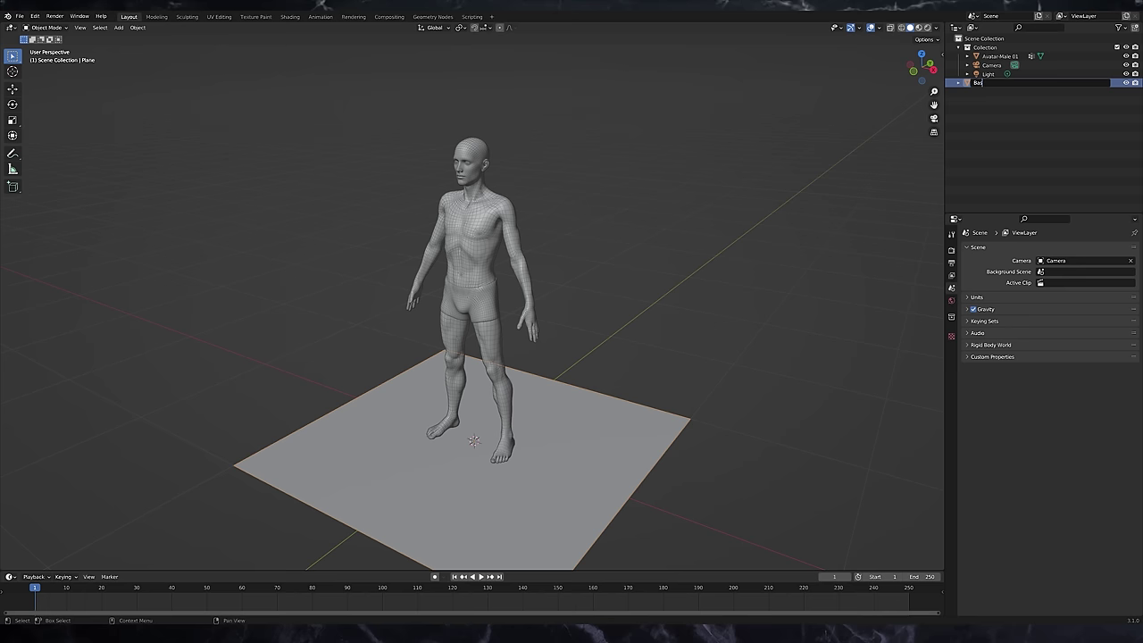
type("e Garment")
key("Return")
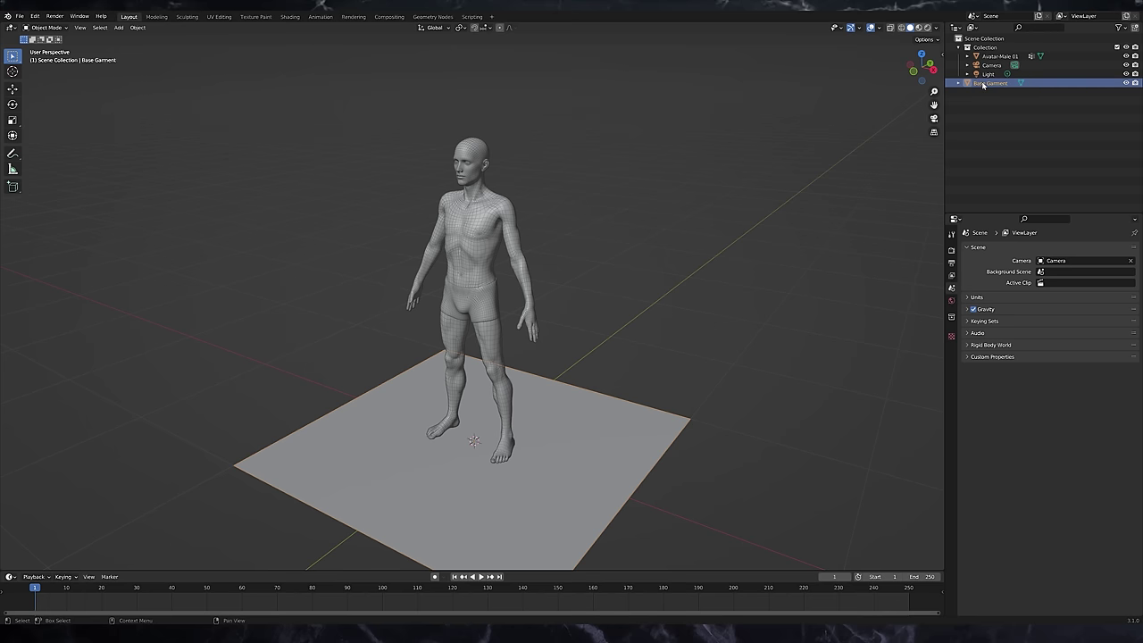
Move the Base Garment plane up about 2 m along the Z axis, above the avatar's head
key("g")
key("z")
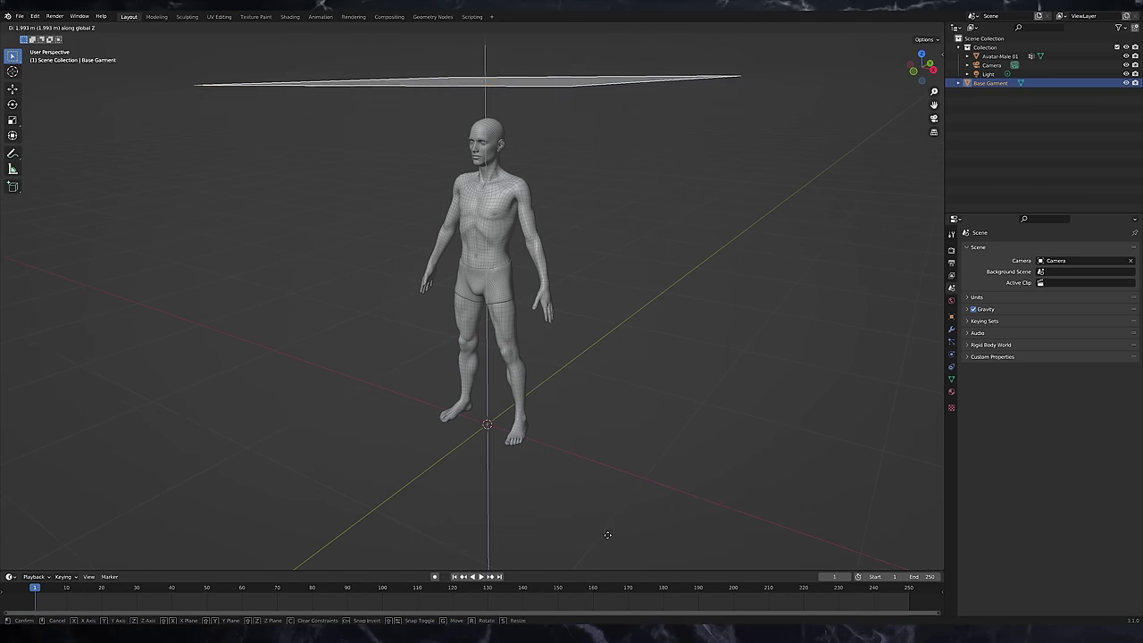
left_click(607, 534)
middle_click_drag(635, 439, 643, 410)
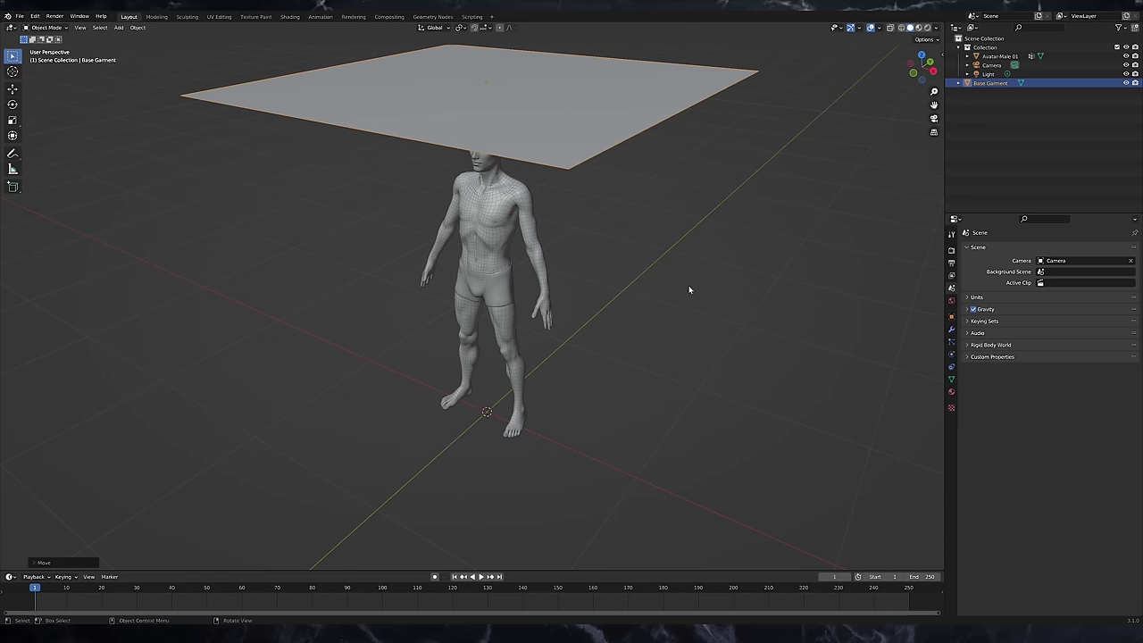
Add a Cloth modifier to the Base Garment plane and open its physics settings
left_click(950, 329)
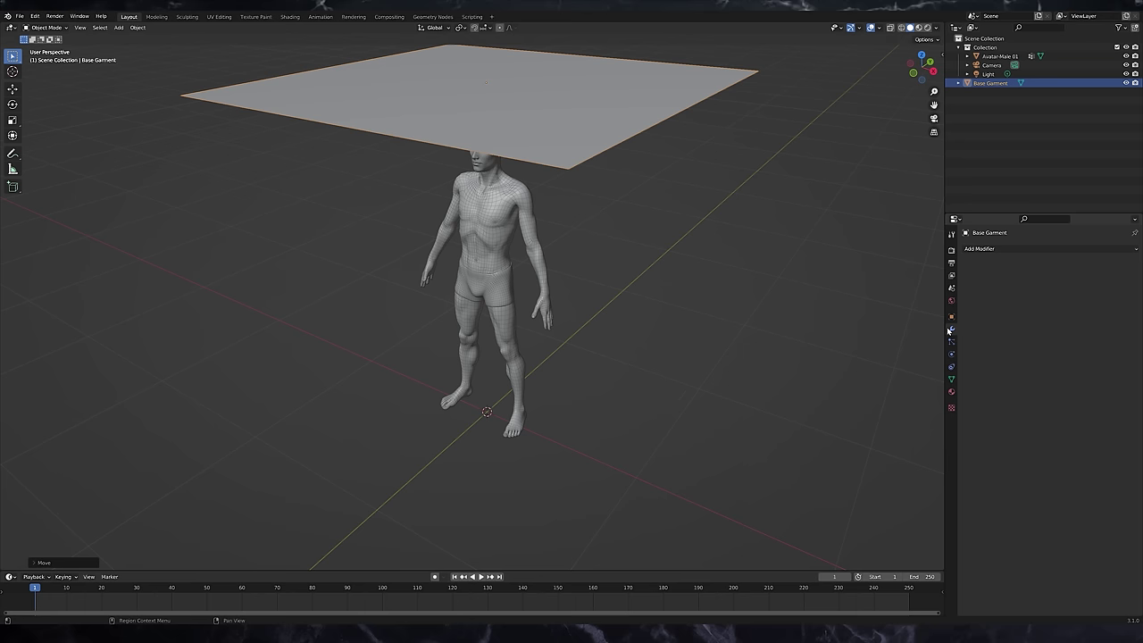
left_click(1005, 248)
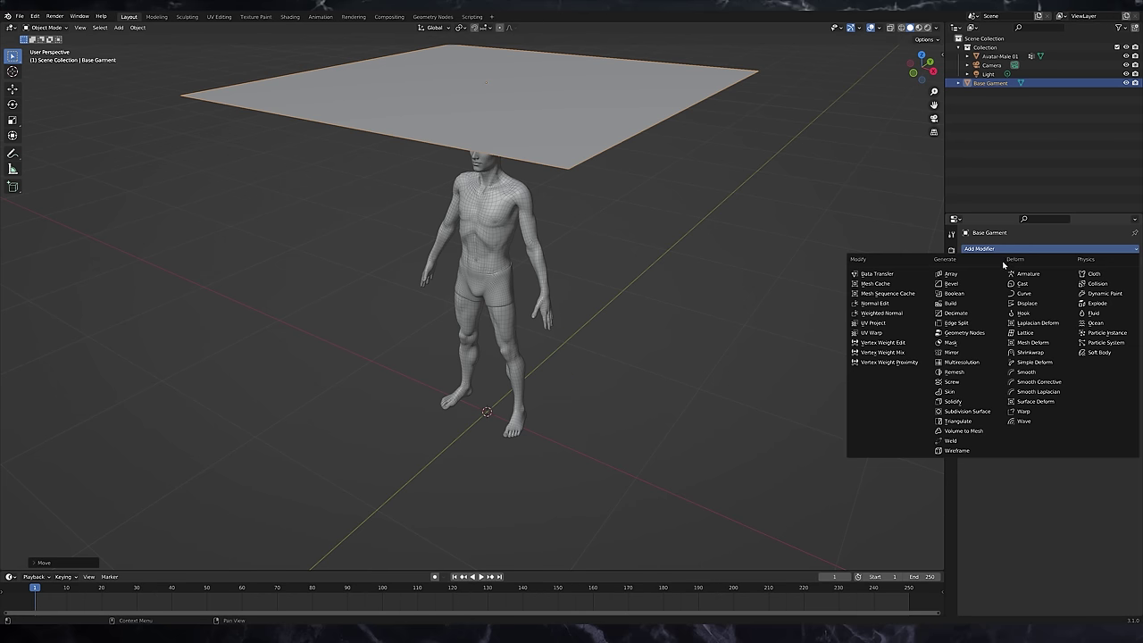
left_click(1123, 273)
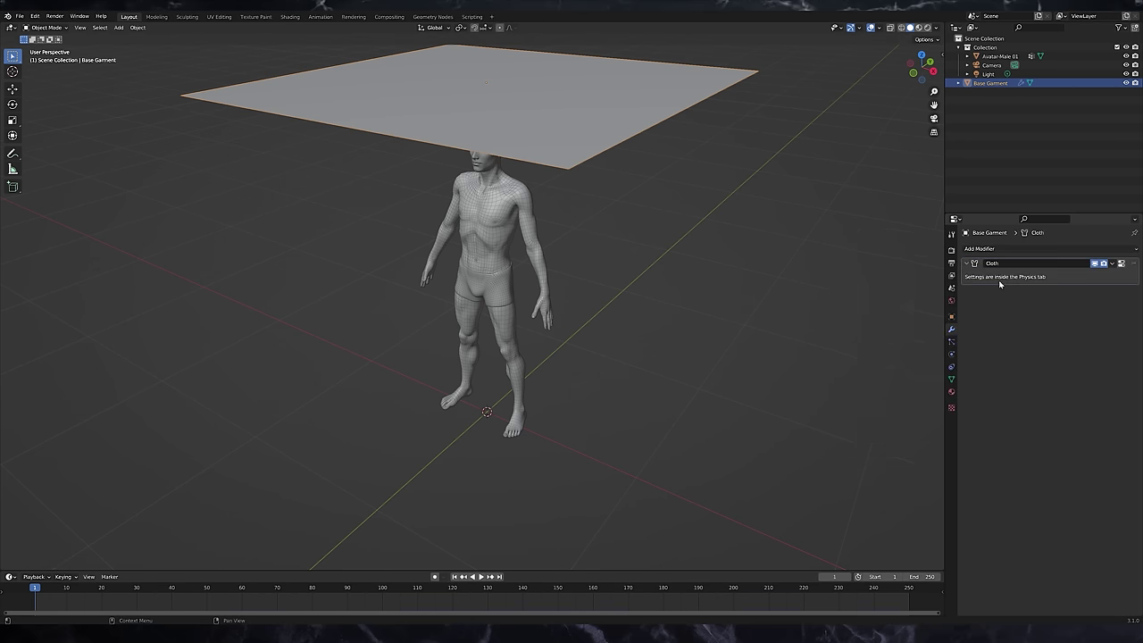
left_click(951, 353)
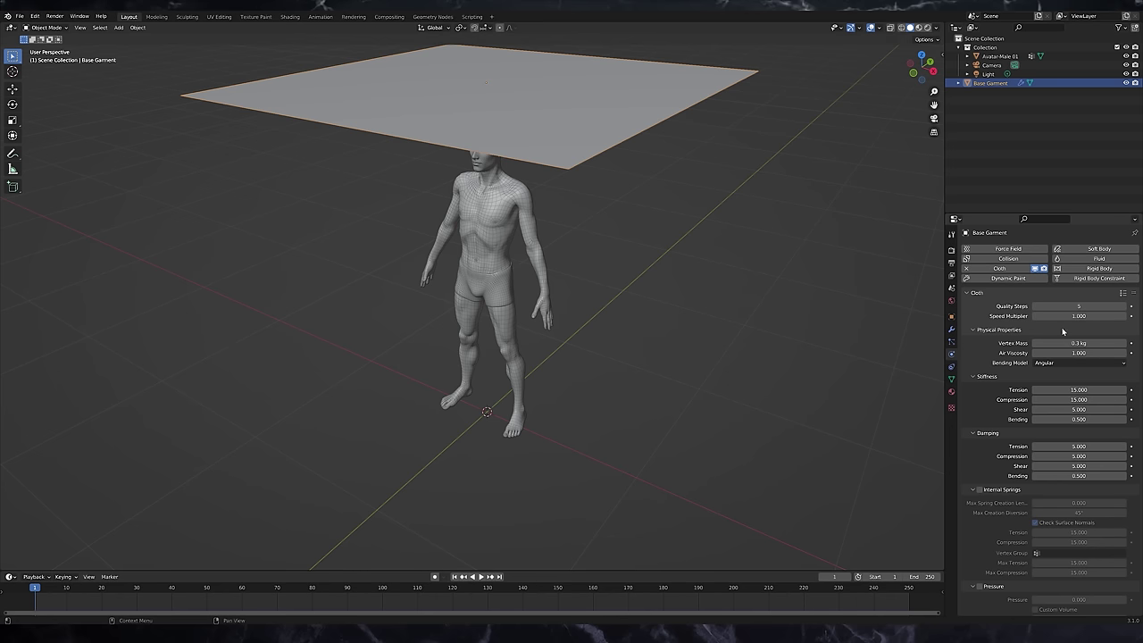
Play the Base Garment cloth simulation as a test, then return to the first frame
middle_click_drag(893, 321, 705, 299)
key("space")
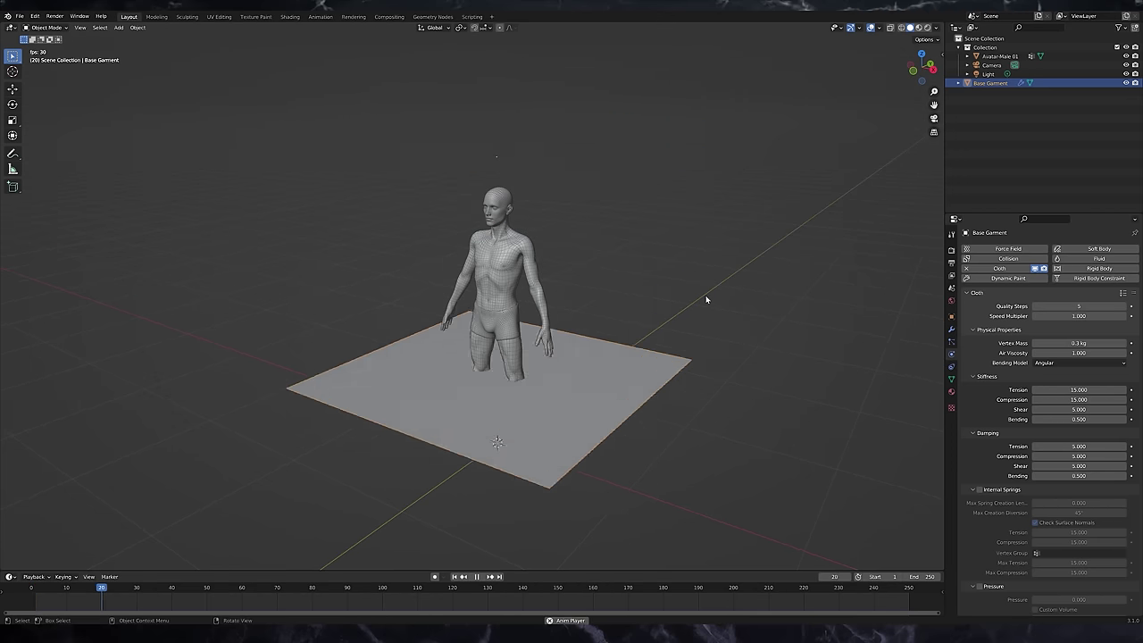
key("space")
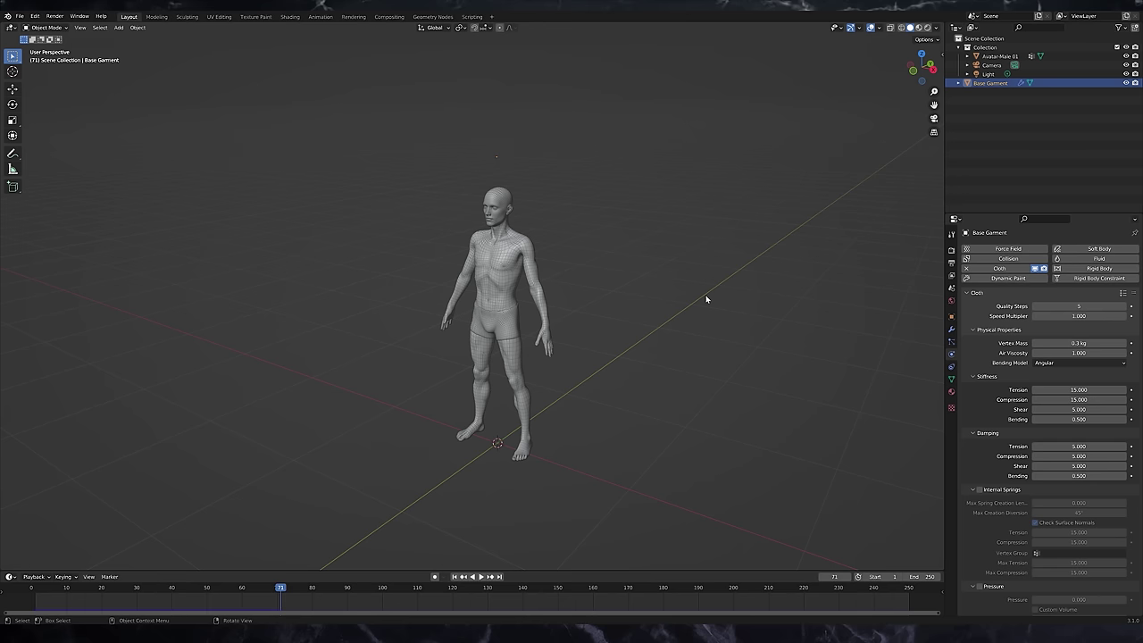
key("shift+Left")
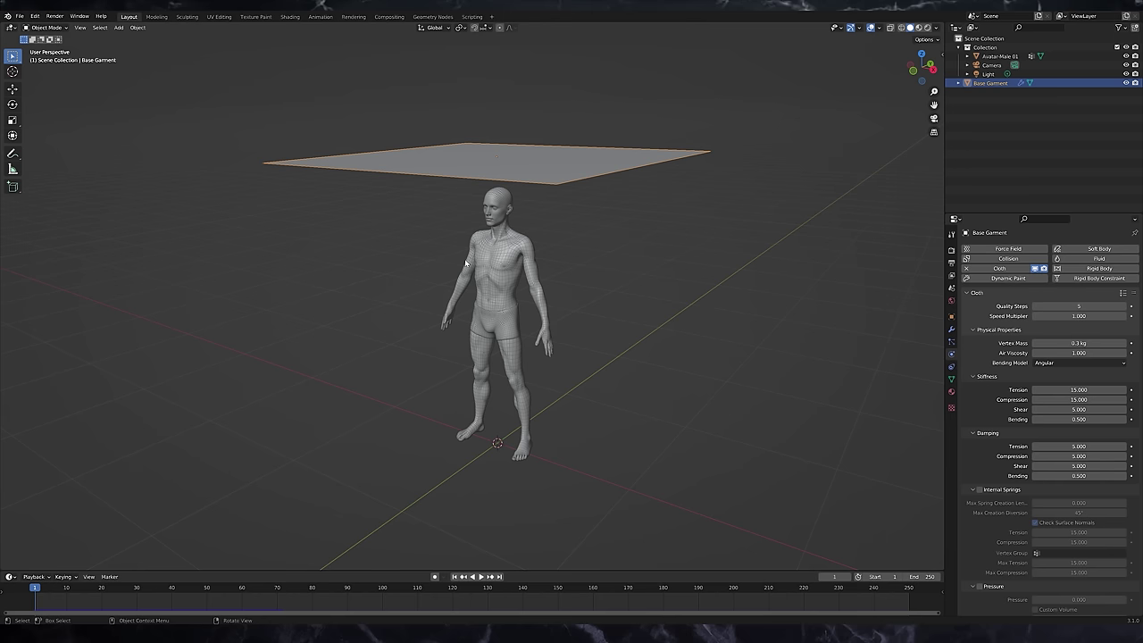
Enable Collision physics on the avatar and test-play the cloth simulation against it, ending back at frame 1
left_click(515, 263)
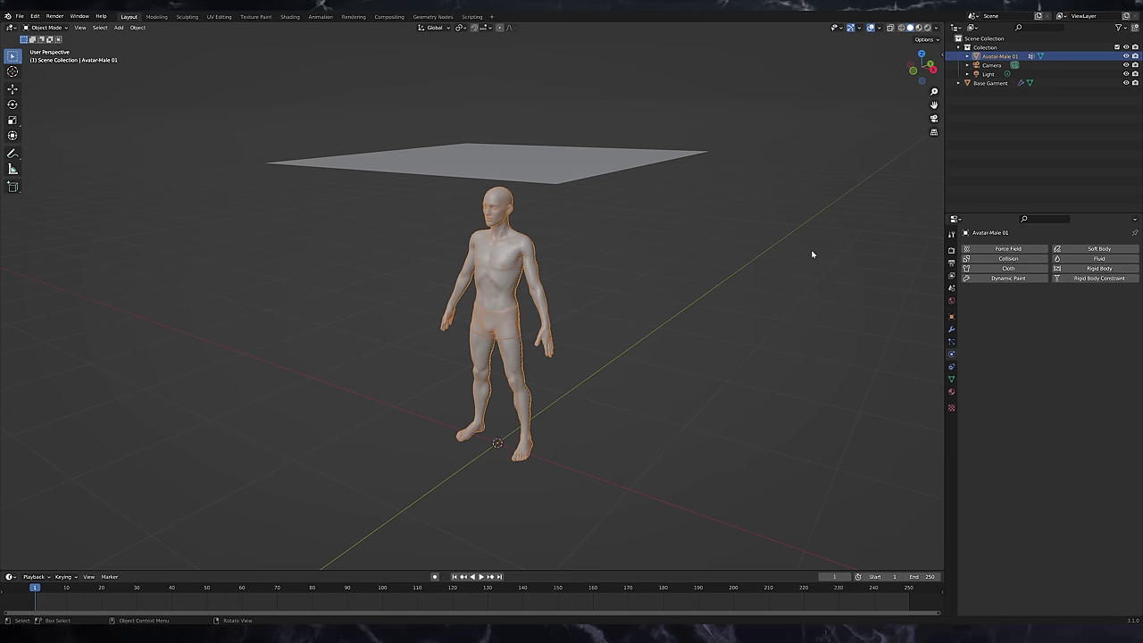
left_click(1023, 260)
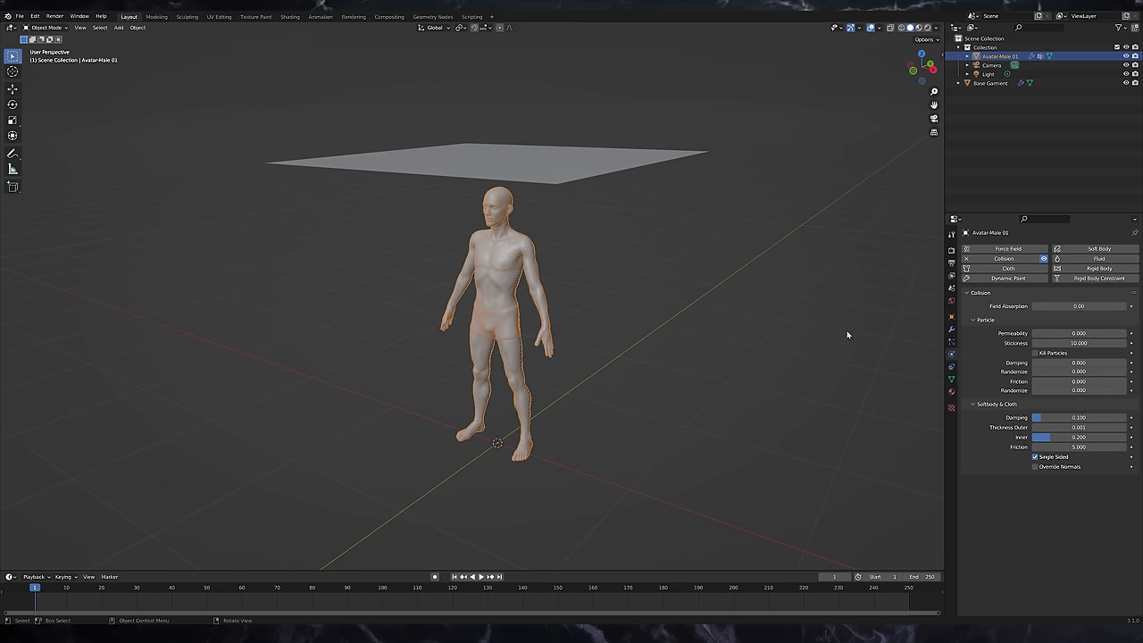
key("space")
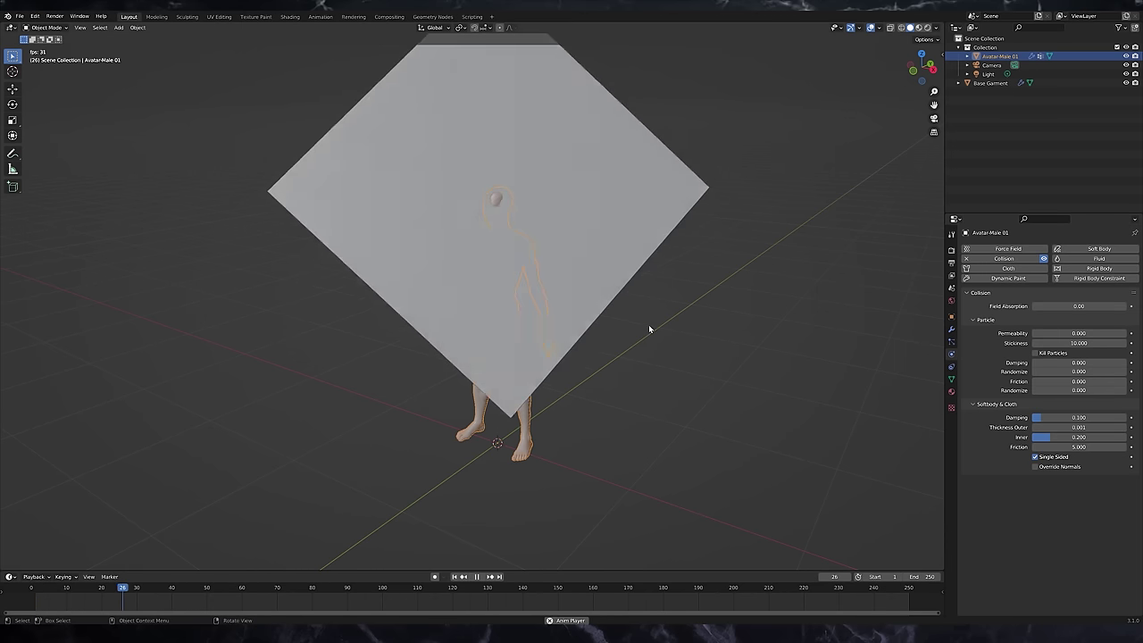
middle_click_drag(649, 327, 621, 292)
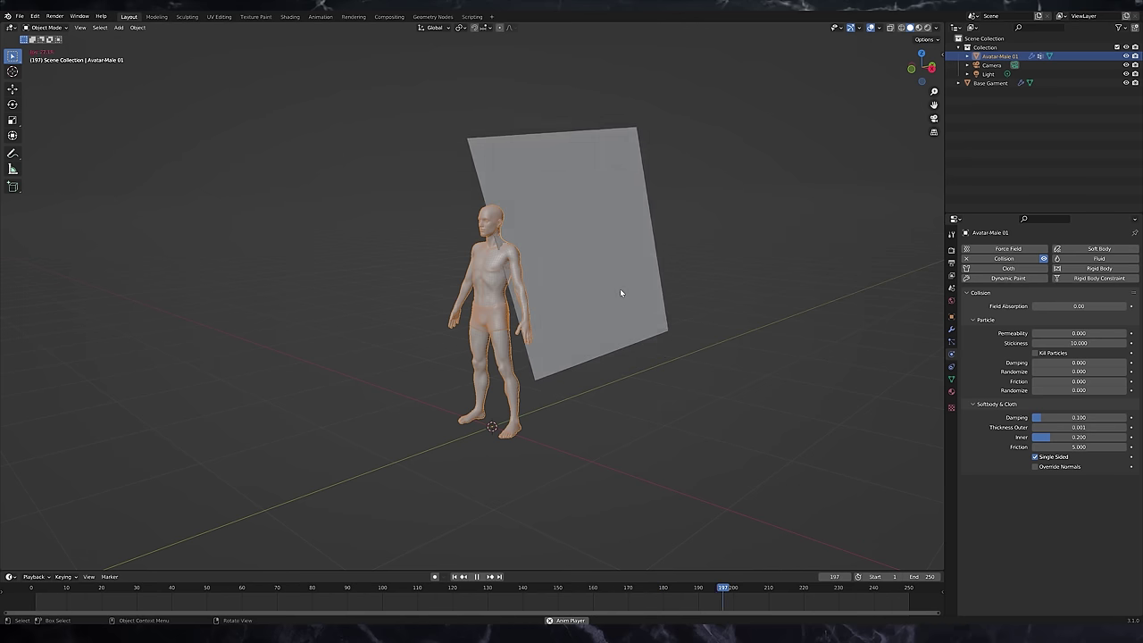
key("space")
key("shift+Left")
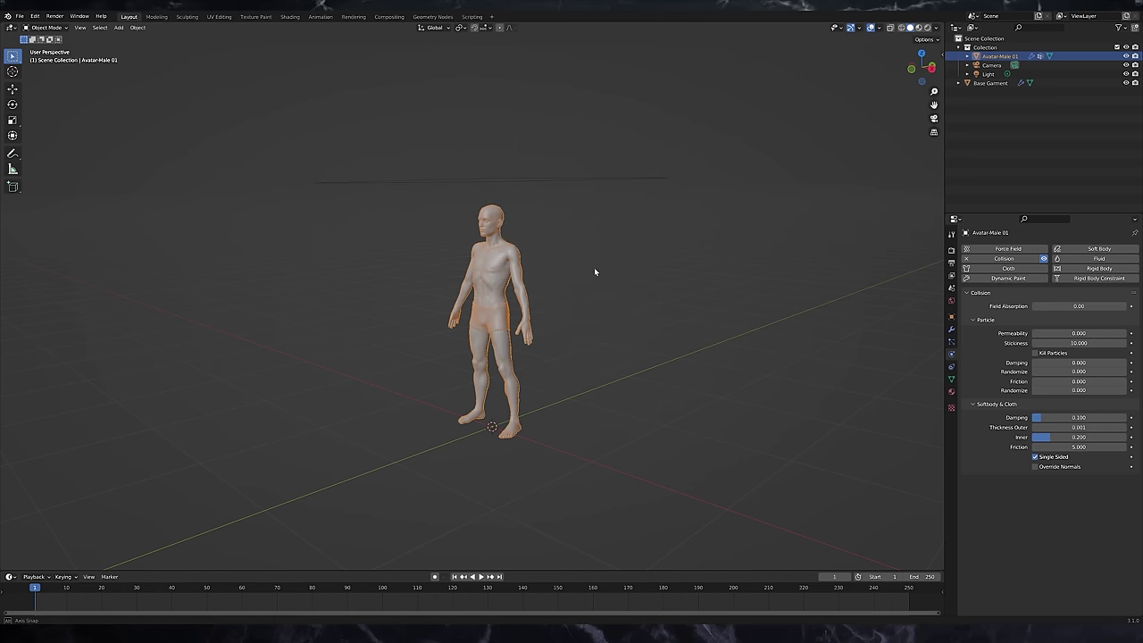
Add a Subdivision Surface modifier to the Base Garment plane, set to Simple with Optimal Display turned off
middle_click_drag(594, 267, 594, 283)
left_click(539, 214)
scroll(540, 214, "up", 2)
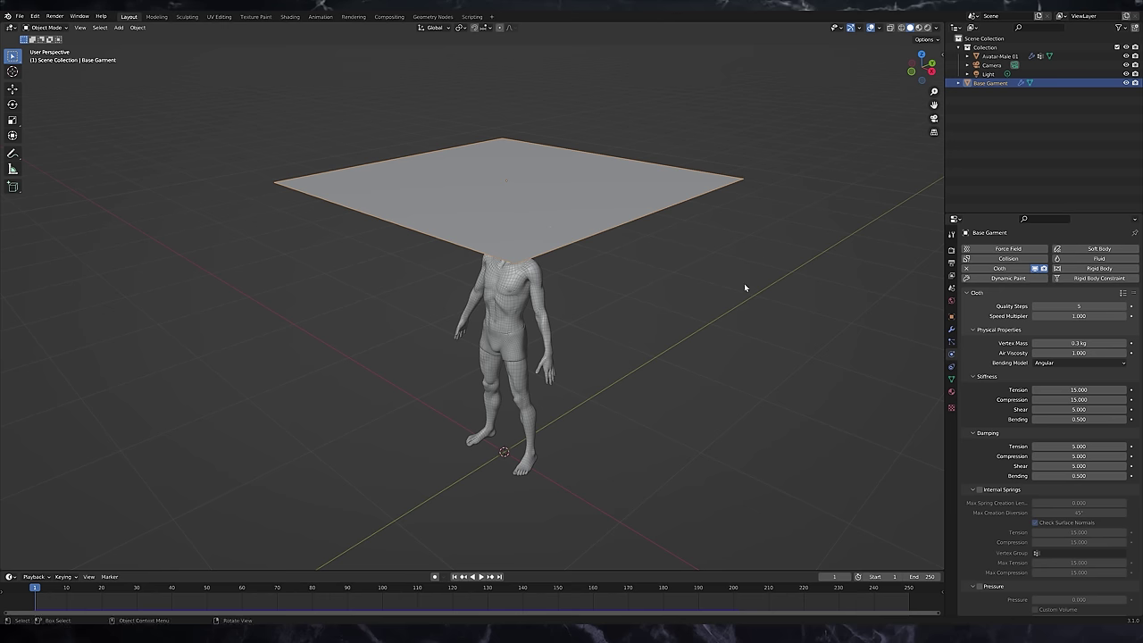
left_click(950, 329)
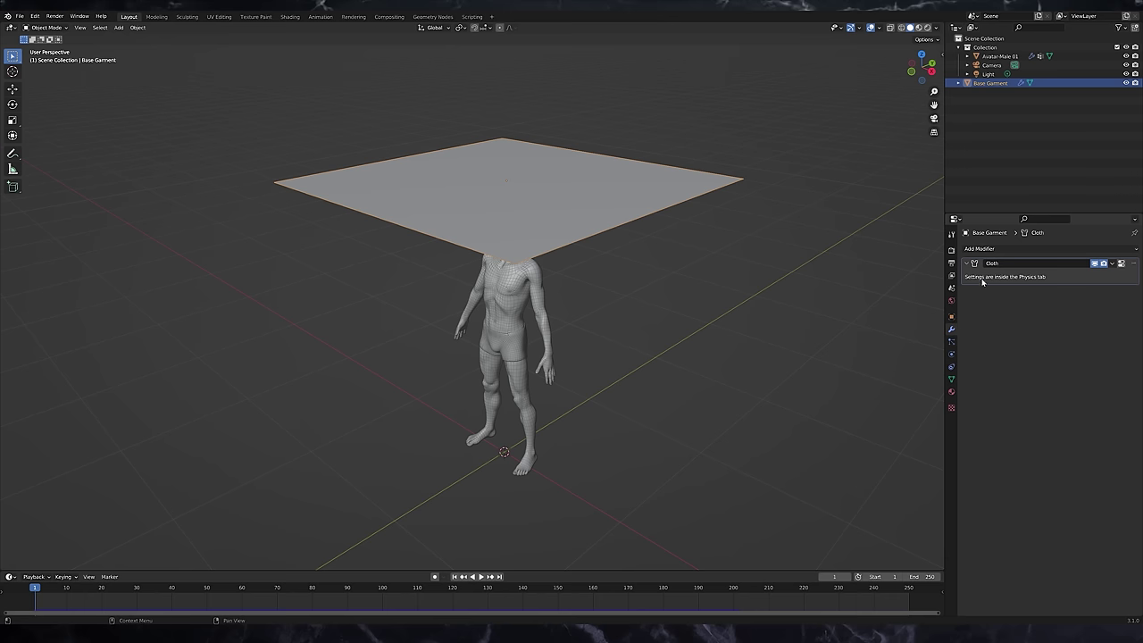
left_click(986, 248)
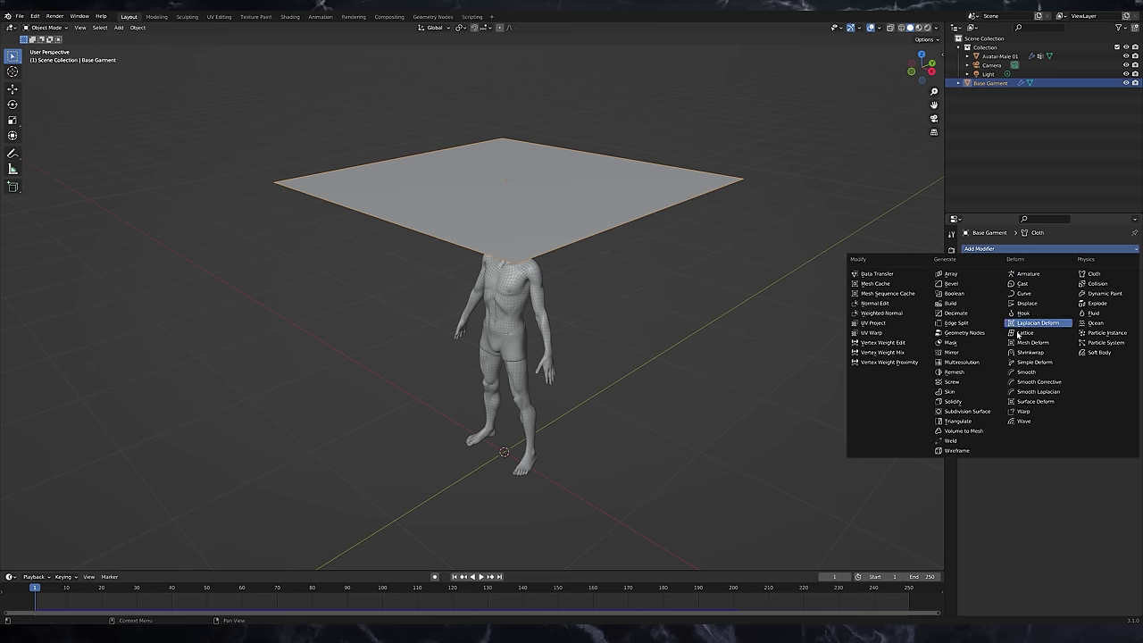
left_click(989, 412)
left_click(1060, 306)
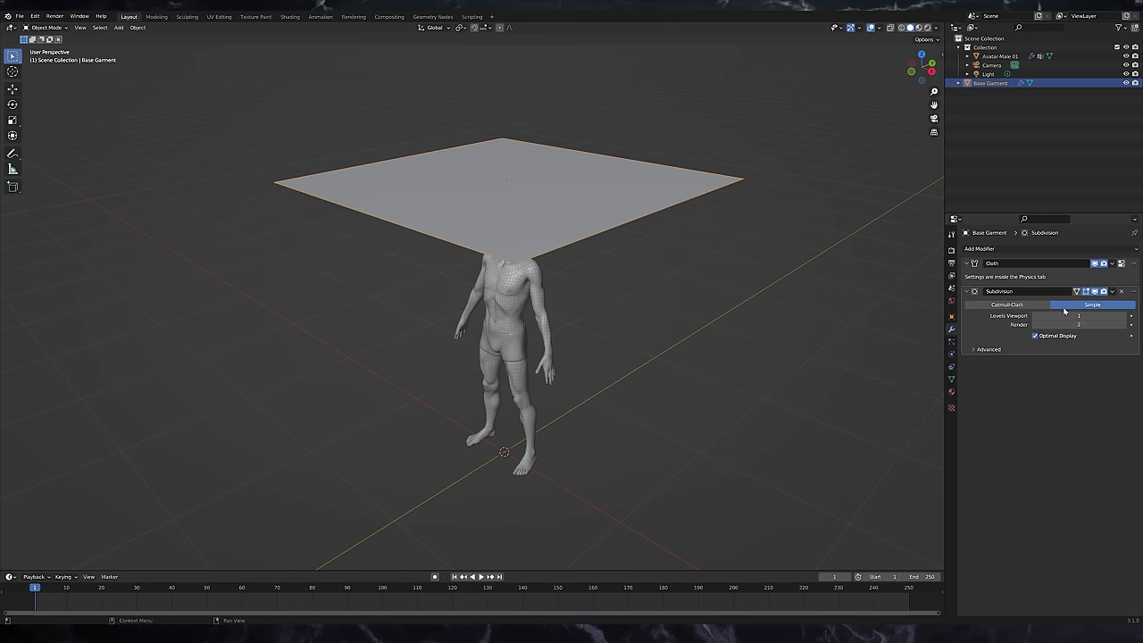
middle_click_drag(548, 169, 538, 226)
scroll(532, 187, "up", 1)
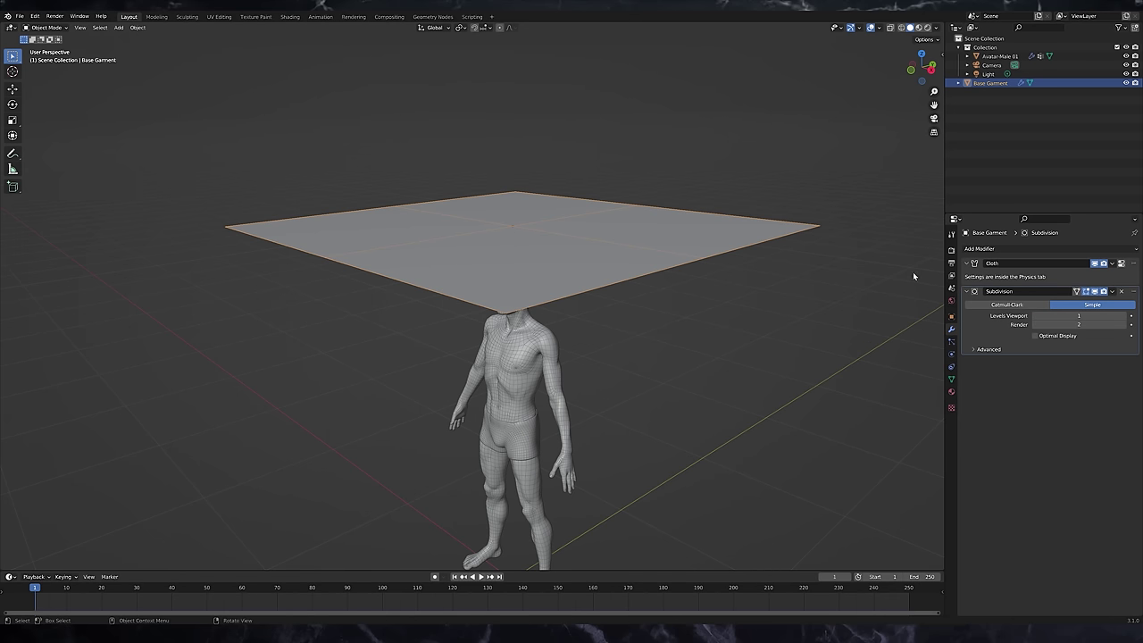
Set the Base Garment's Subdivision viewport levels to 4 and move the modifier above the Cloth modifier
left_click(1122, 316)
left_click(1123, 315)
left_click(1123, 315)
left_click_drag(1134, 293, 1134, 264)
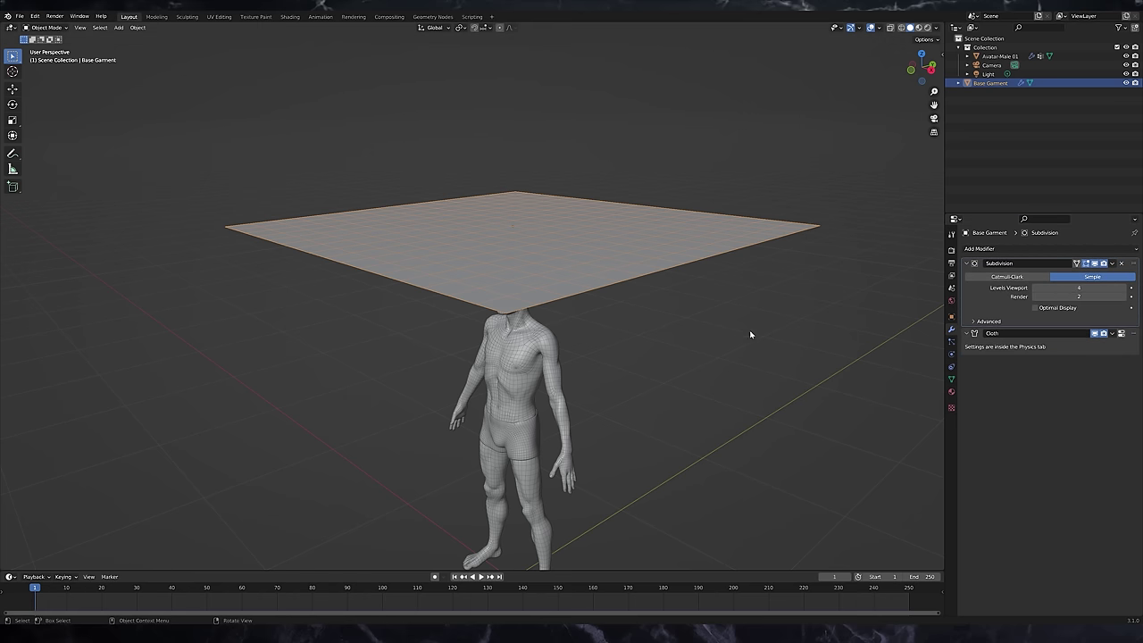
Test-play the drape, set the Subdivision viewport levels to 5, and play the simulation again, ending back at frame 1
key("space")
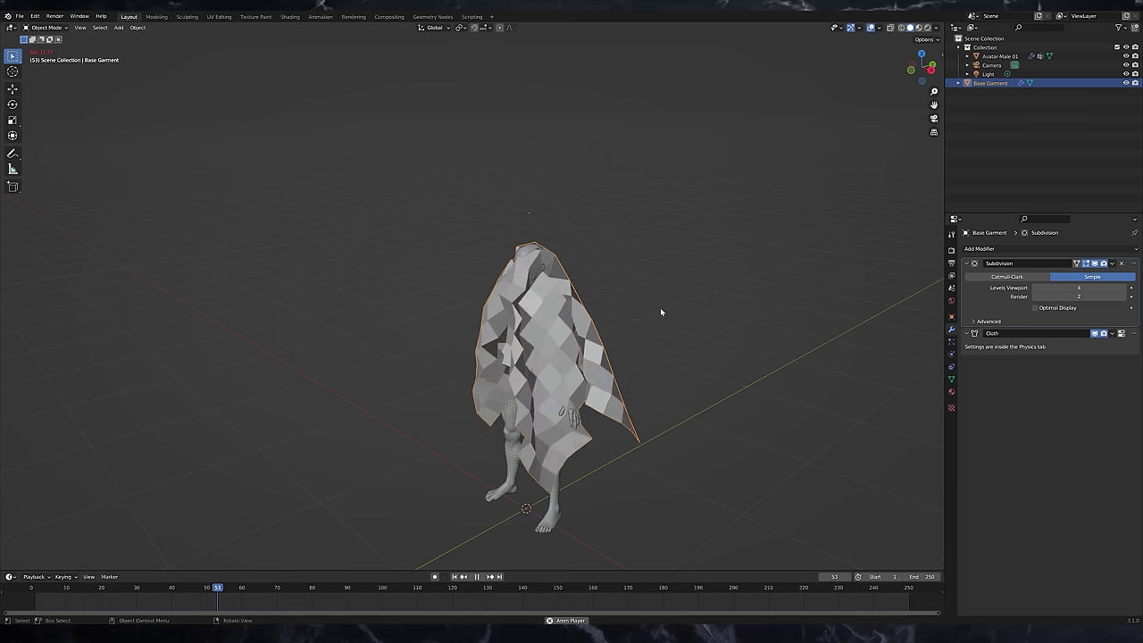
key("Escape")
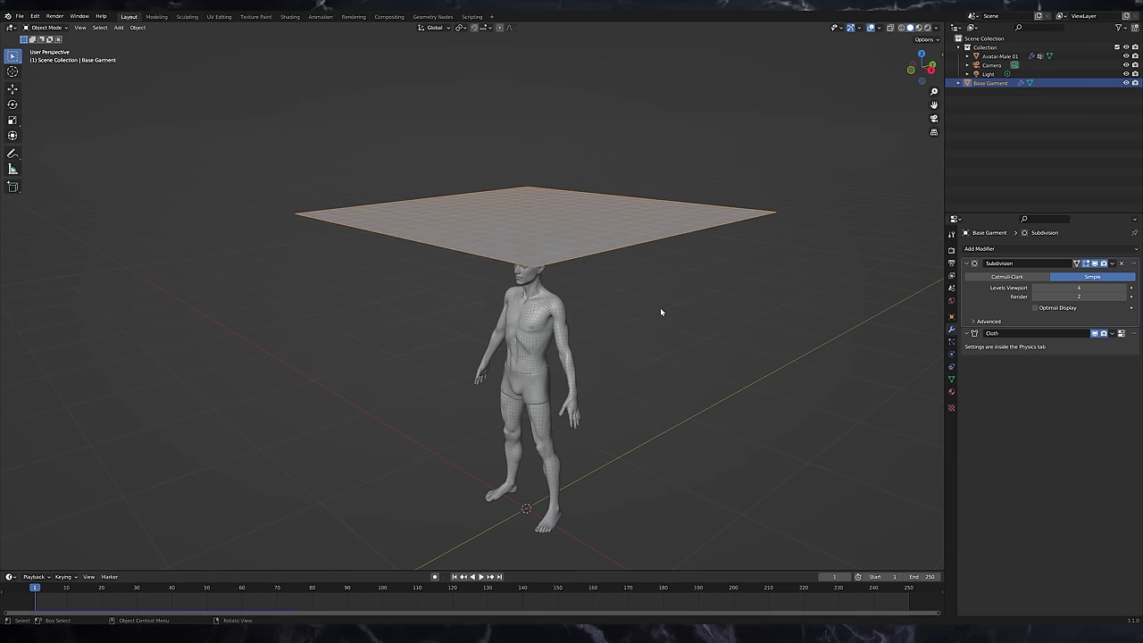
left_click(1125, 288)
key("space")
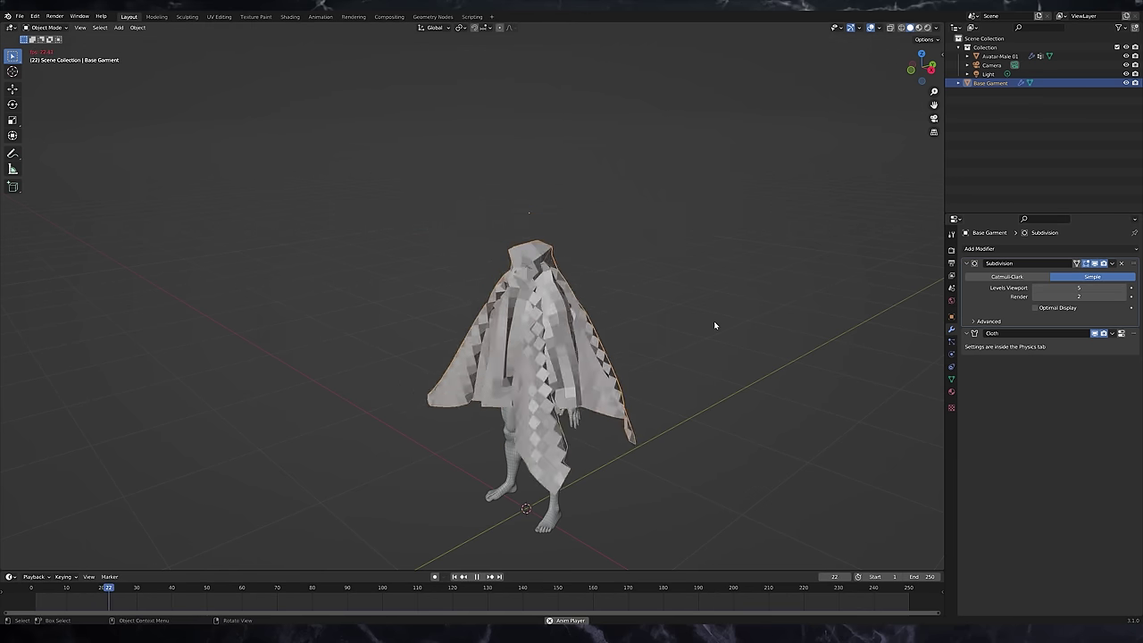
key("Escape")
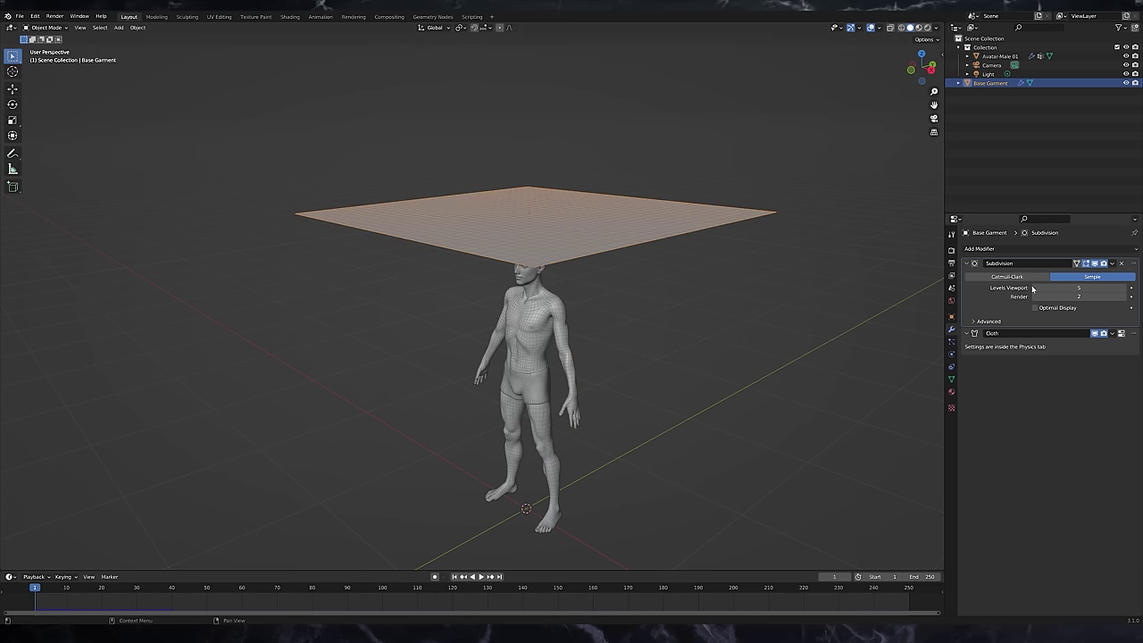
Set the Subdivision viewport levels to 6 and test-play the denser cloth
left_click(1124, 289)
middle_click_drag(651, 281, 660, 319)
key("space")
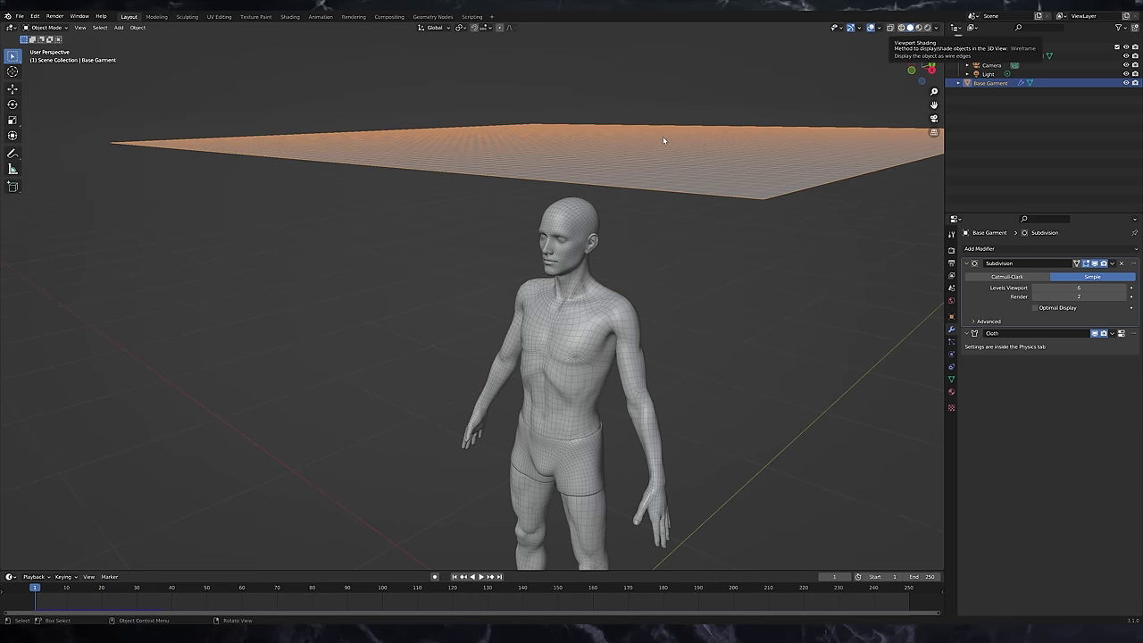
Examine the Base Garment's subdivision grid over the avatar in X-ray from the top view
key("alt+z")
middle_click_drag(663, 139, 701, 161)
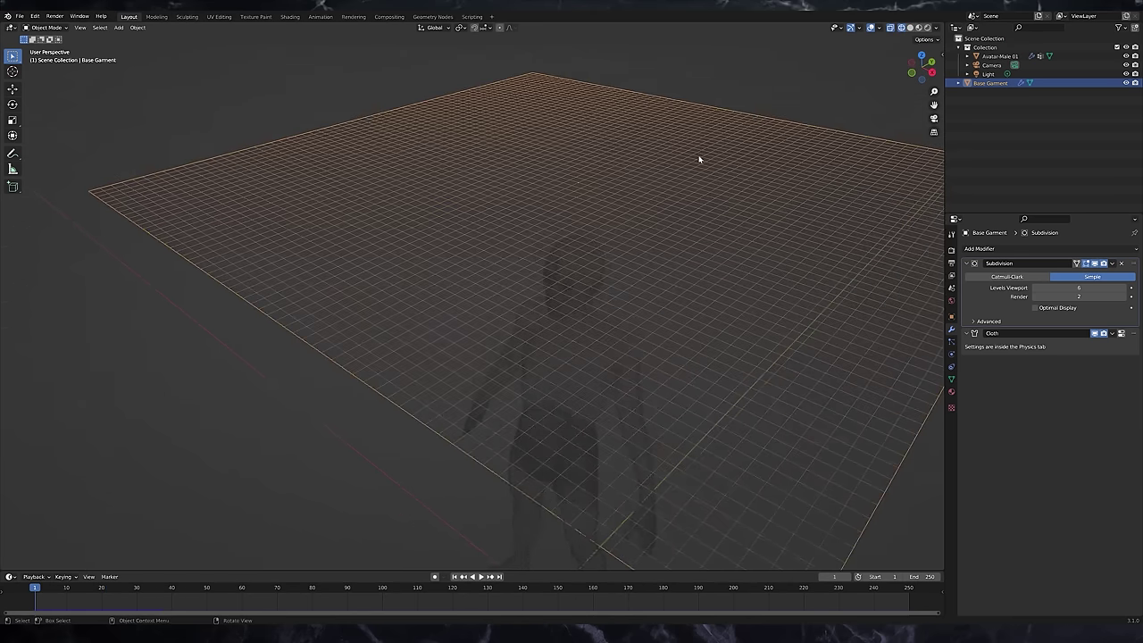
left_click(923, 57)
scroll(541, 353, "up", 5)
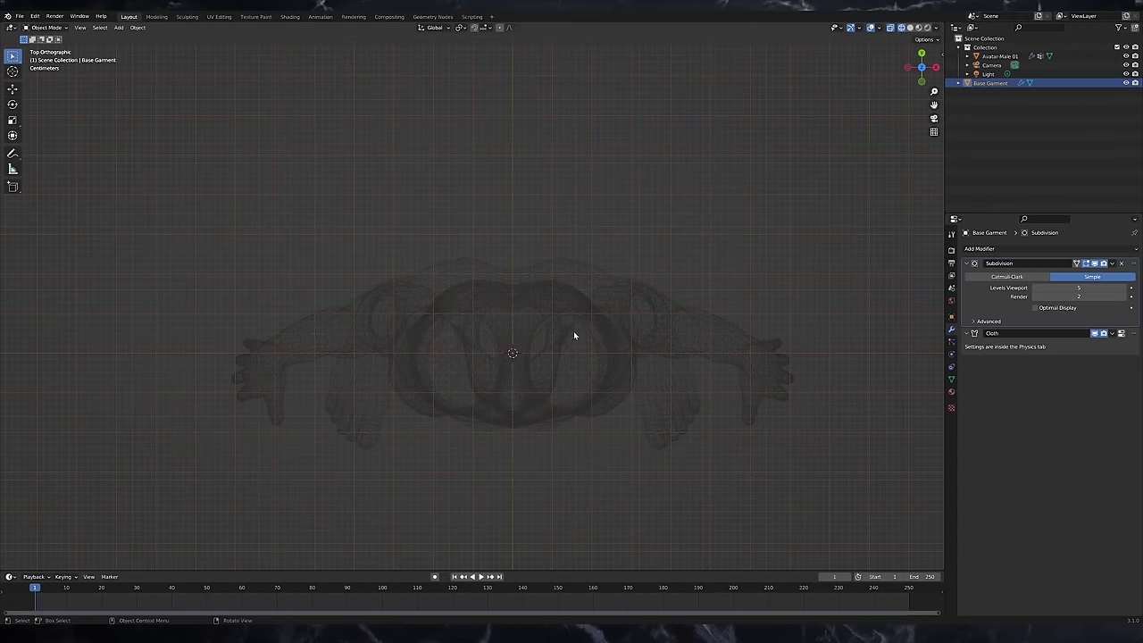
mouse_move(574, 336)
middle_mouse_down()
mouse_move(574, 360)
mouse_move(566, 329)
mouse_move(577, 340)
middle_mouse_up()
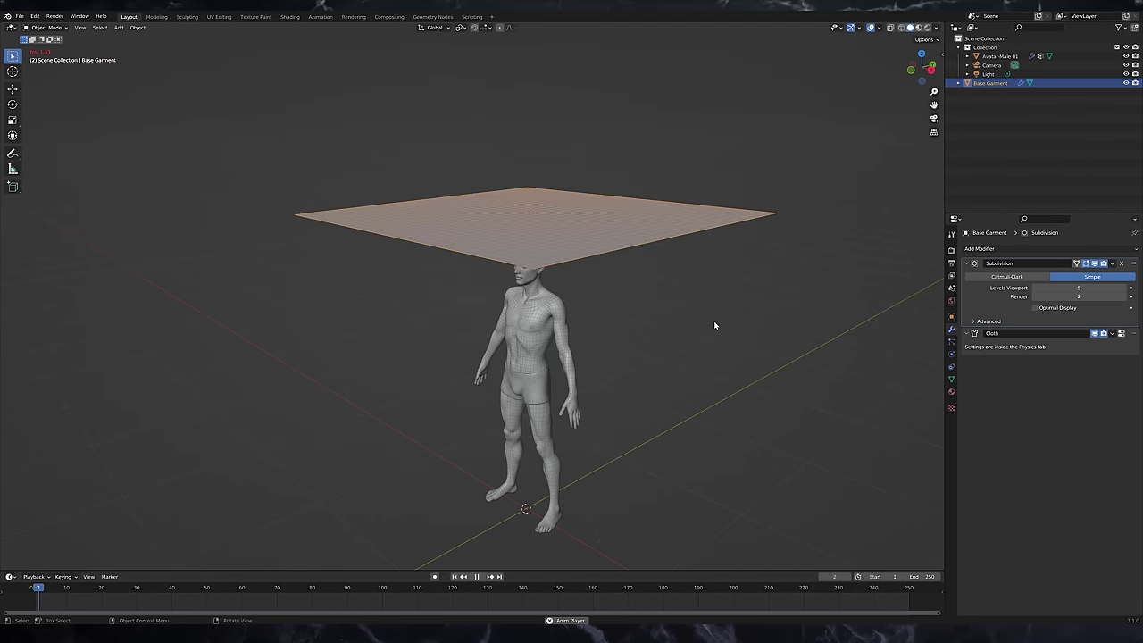
key("space")
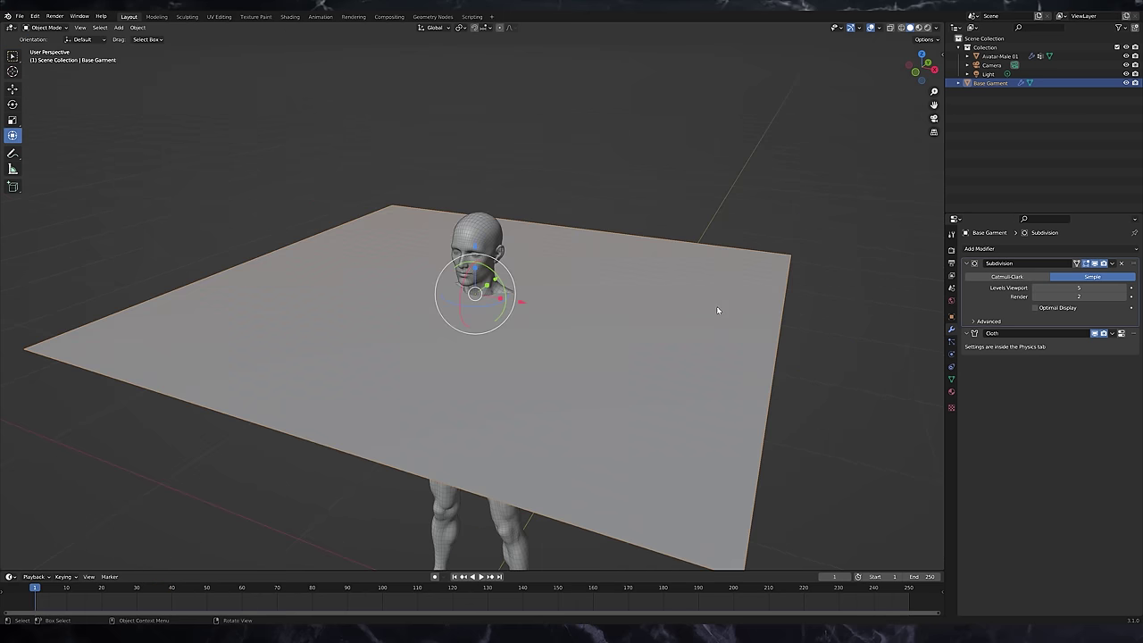
Scale the Base Garment plane down to about 0.39 and apply its Subdivision modifier at viewport level 3
key("s")
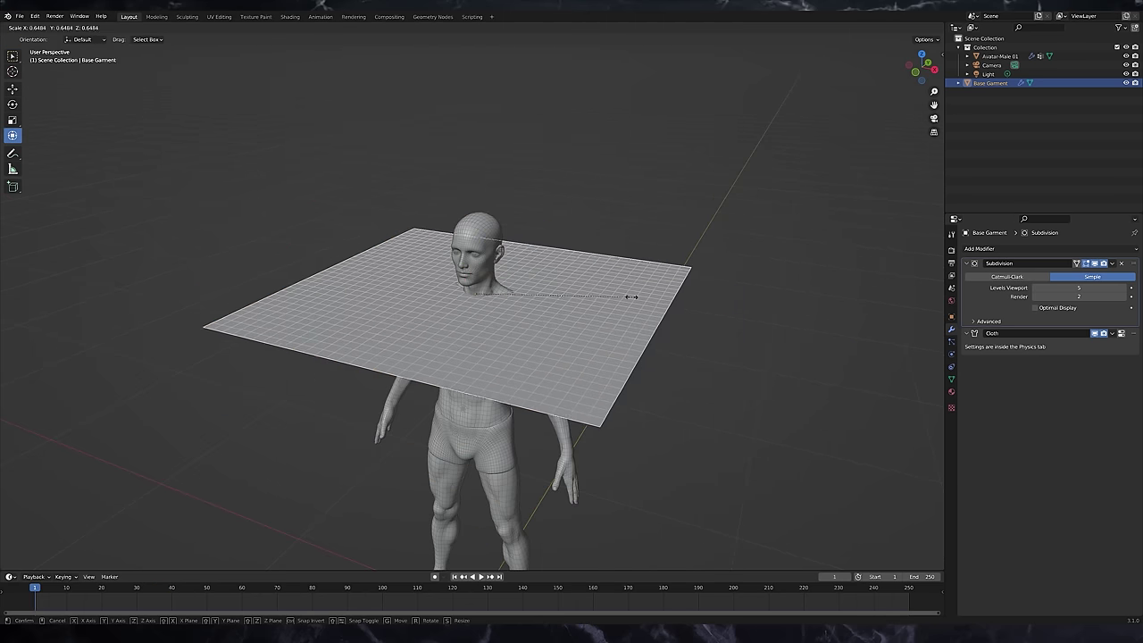
left_click(601, 292)
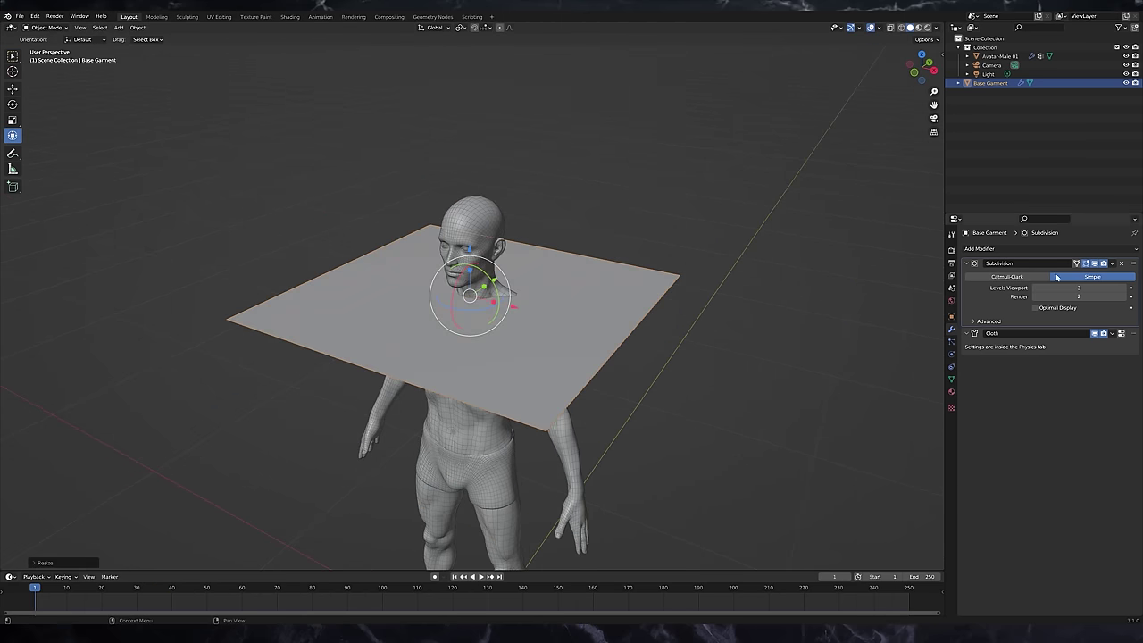
left_click(1112, 266)
left_click(1103, 275)
scroll(581, 302, "up", 1)
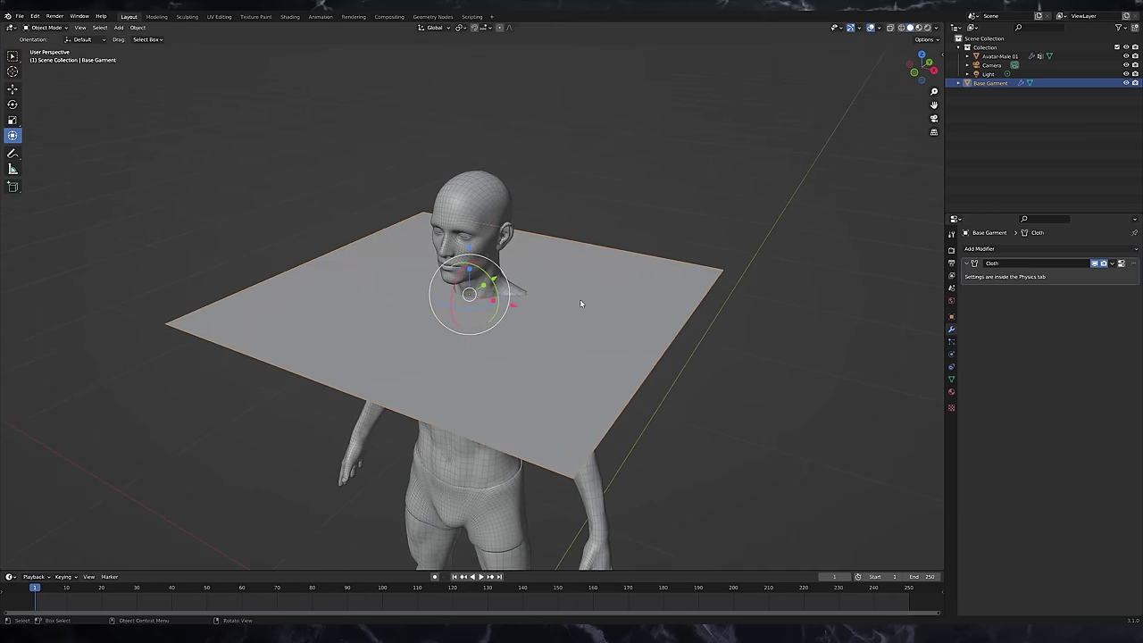
Delete the four centre faces of the Base Garment to make a neck opening, and test-play the drape
key("alt+a")
middle_click_drag(578, 301, 469, 281)
key("Tab")
left_click(501, 312)
left_click(466, 278, "shift")
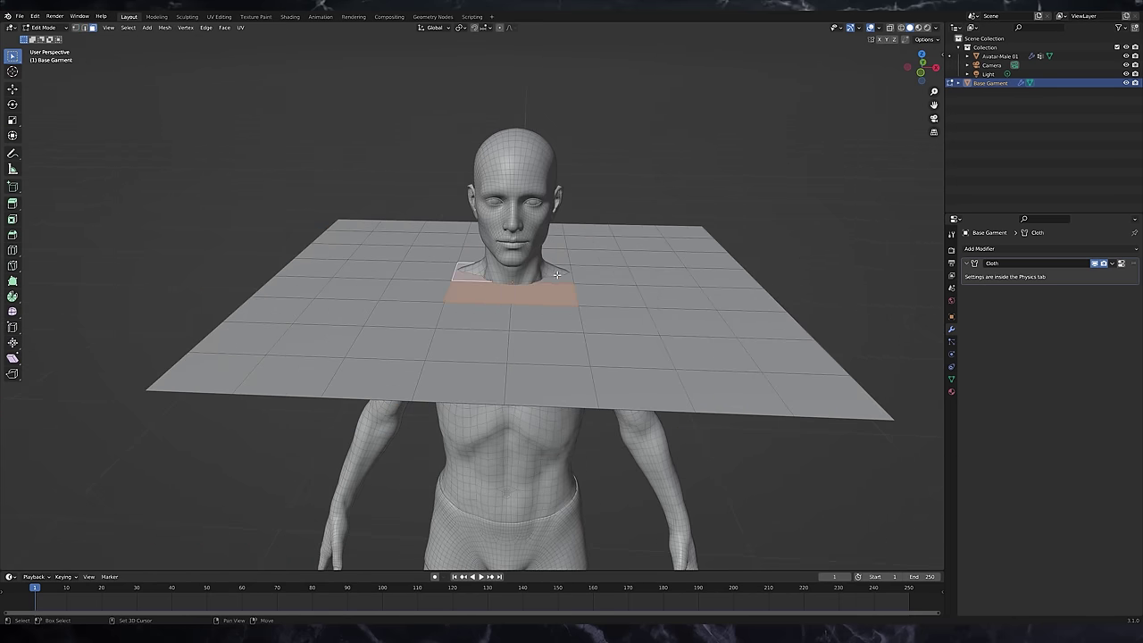
middle_click_drag(557, 274, 548, 353)
key("x")
left_click(507, 308)
key("Tab")
key("space")
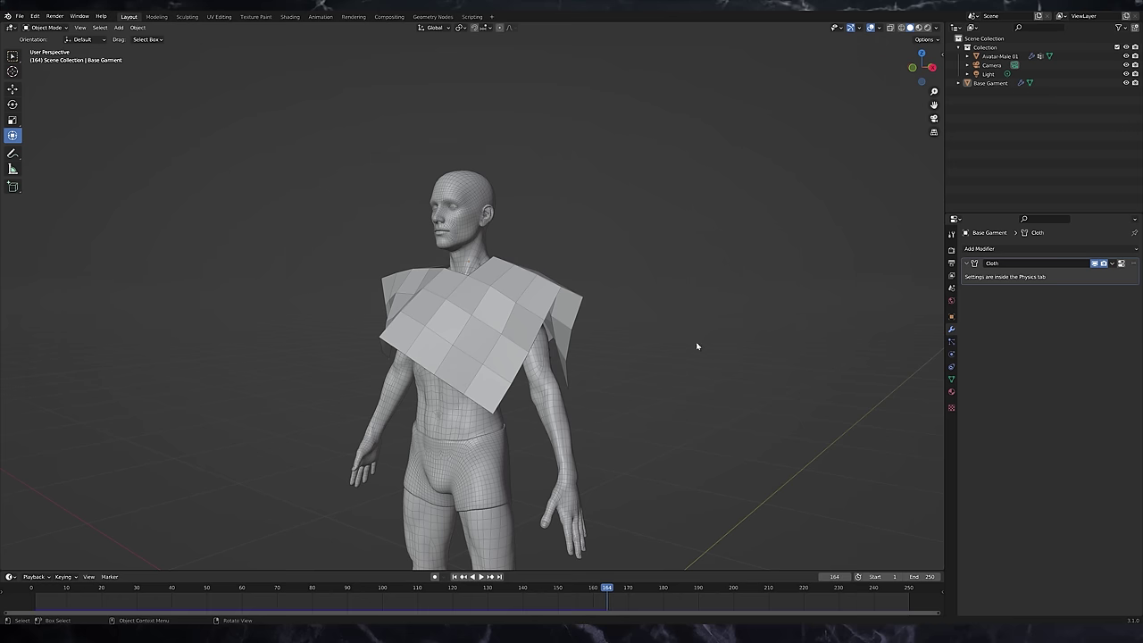
Add a Subdivision Surface modifier to the Base Garment and place it above the Cloth modifier
left_click(998, 249)
left_click(969, 412)
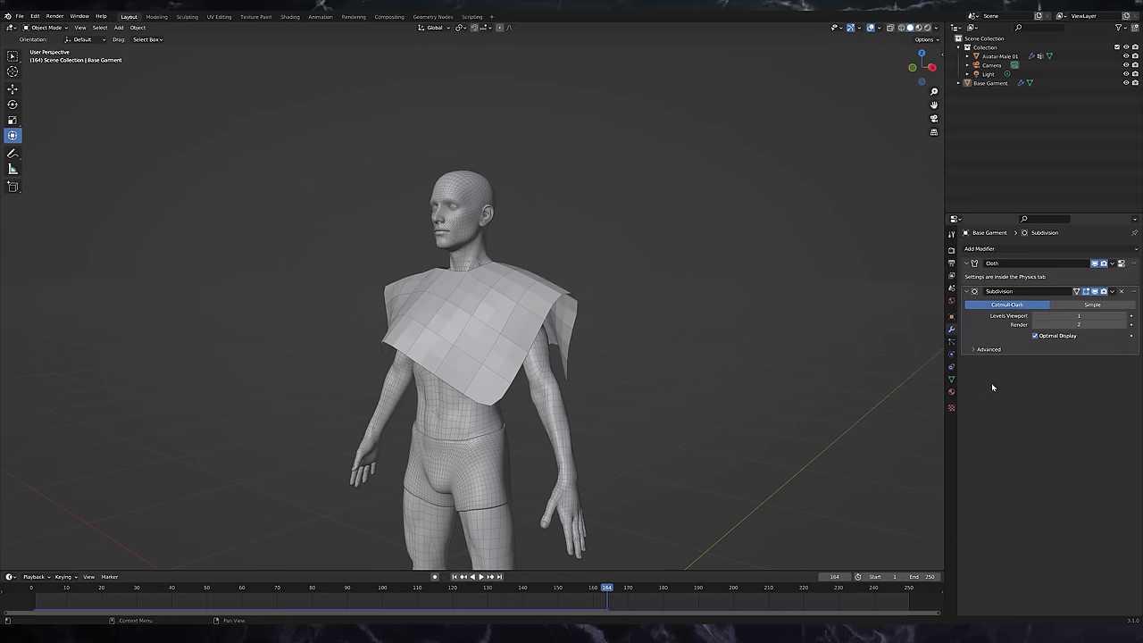
left_click_drag(1132, 292, 1128, 257)
Replay the cloth simulation from the first frame to check the subdivided poncho, then return to frame 1
key("shift+Left")
middle_click_drag(624, 317, 595, 309)
scroll(595, 307, "up", 1)
key("space")
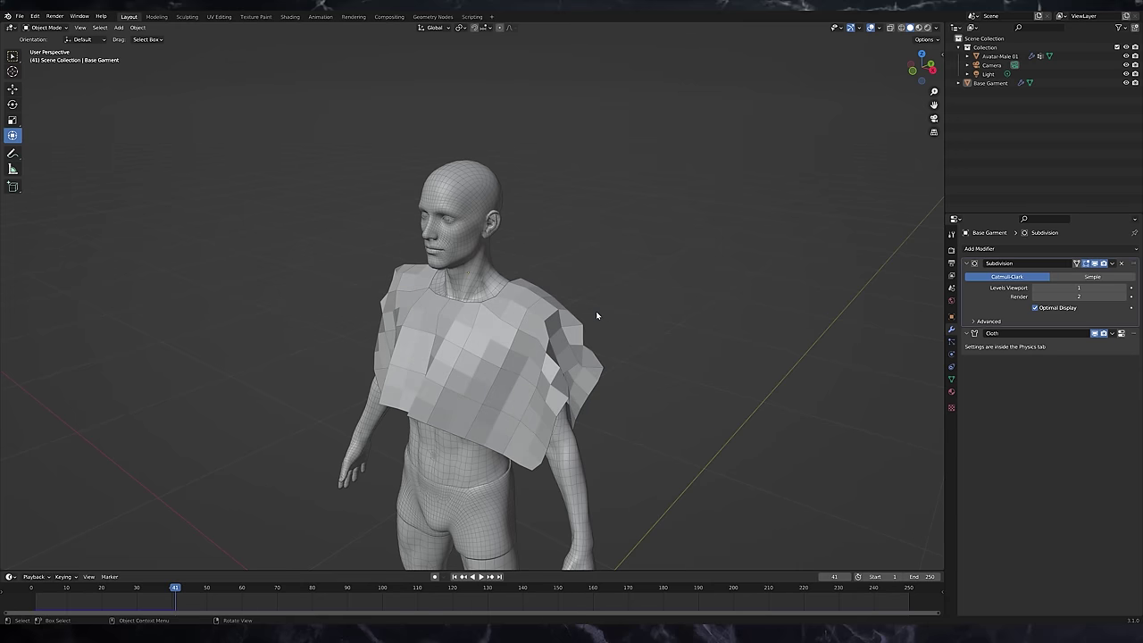
key("Escape")
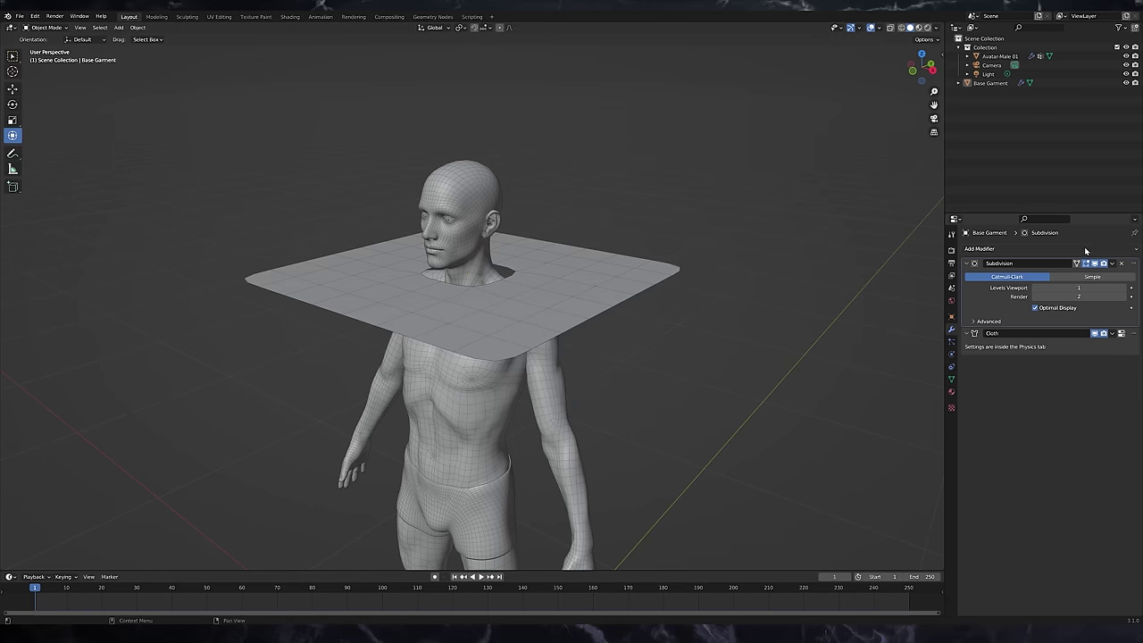
Add a second Subdivision Surface modifier below the Cloth modifier and play the simulation
left_click(1082, 250)
left_click(980, 411)
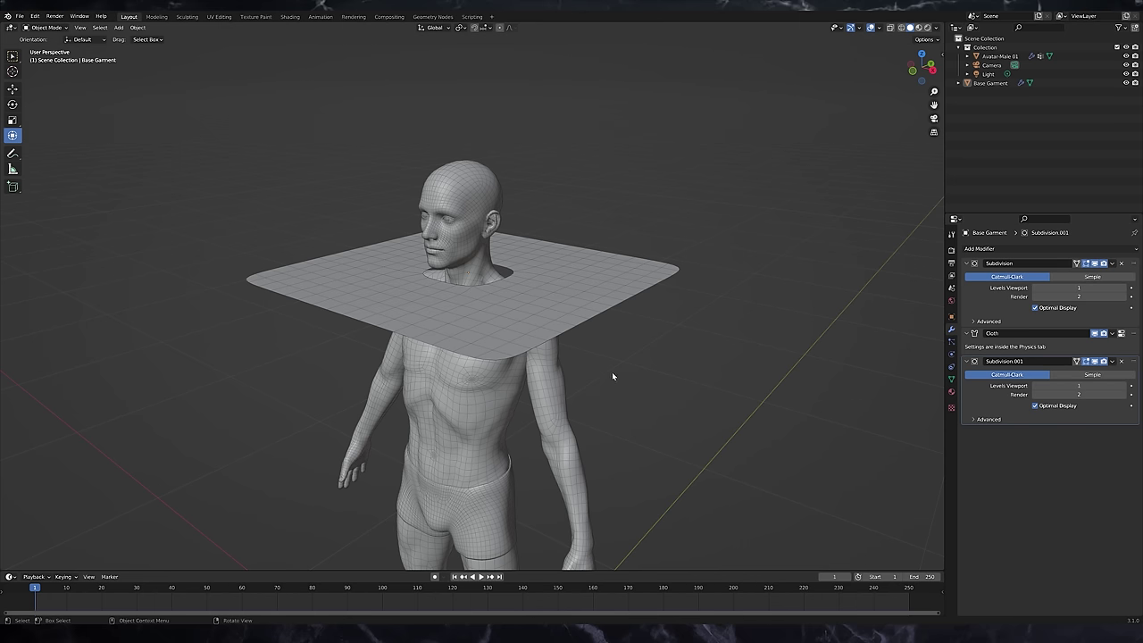
key("space")
middle_click_drag(612, 376, 598, 248)
key("space")
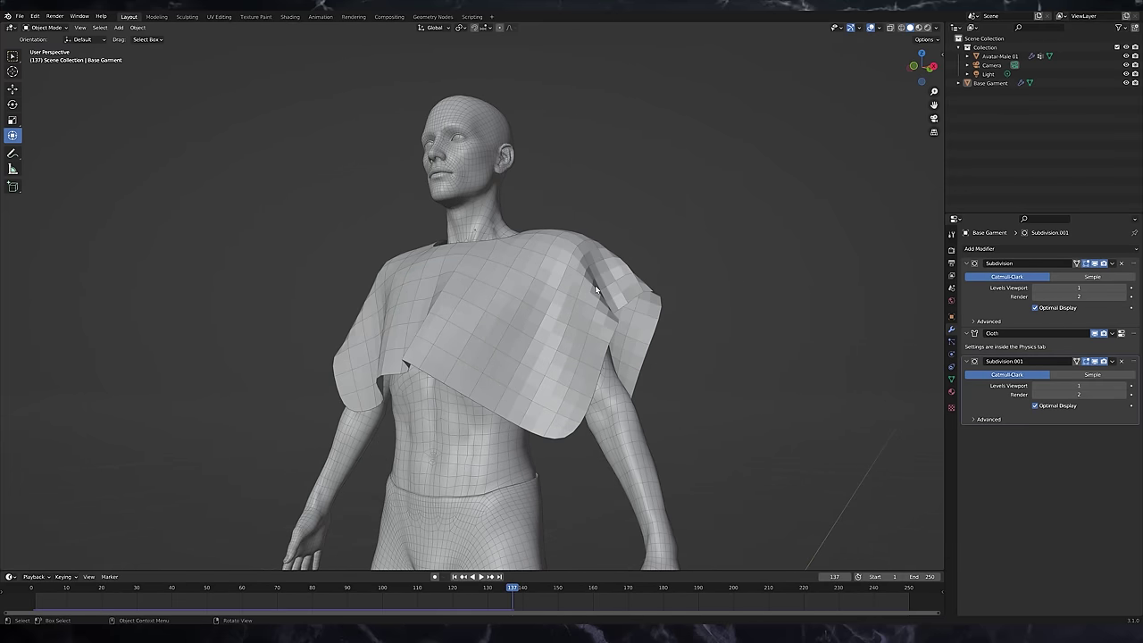
Apply Shade Smooth to the Base Garment and replay the drape from the first frame
left_click(594, 289)
left_click(139, 27)
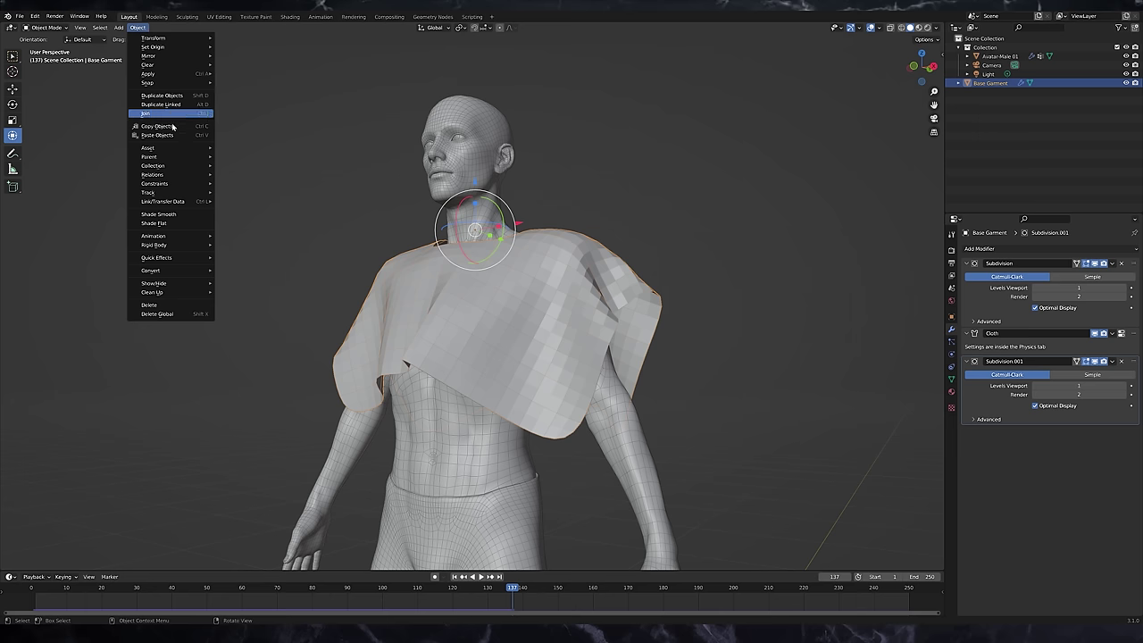
left_click(198, 216)
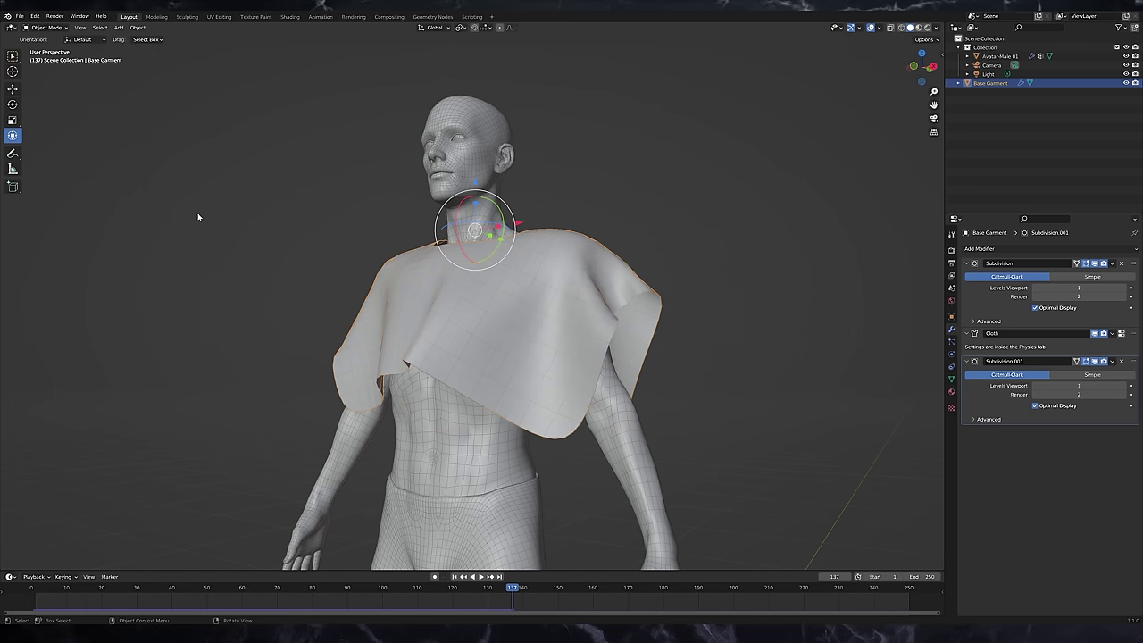
key("shift+Left")
key("space")
scroll(566, 243, "down", 1)
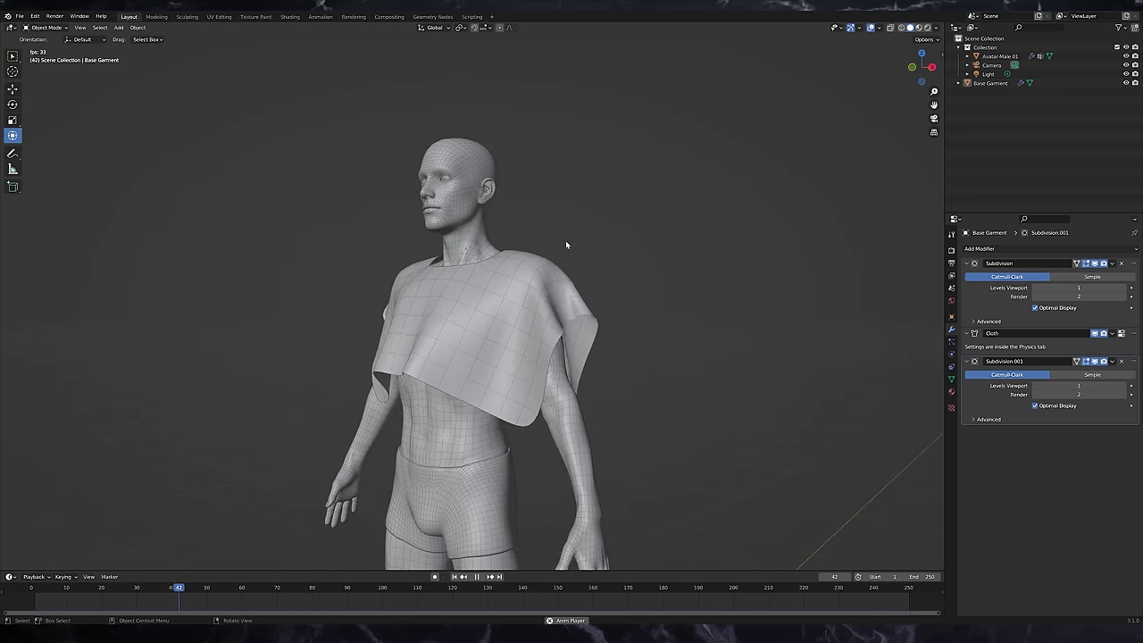
middle_click_drag(566, 243, 612, 415)
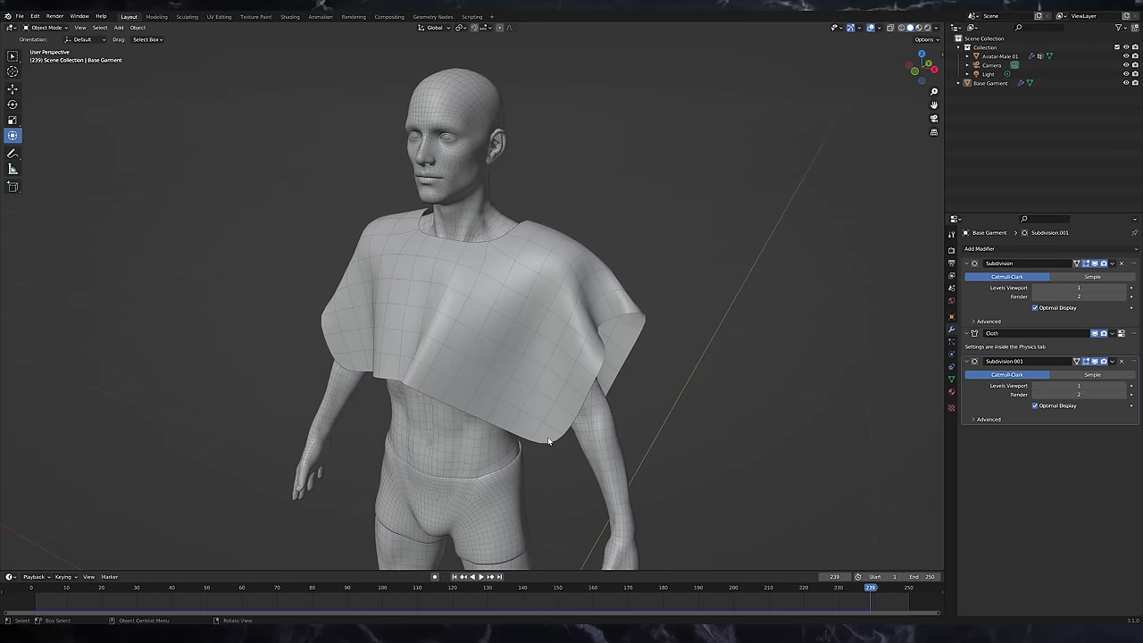
Set the avatar's viewport display colour to a light teal
left_click(496, 451)
left_click(950, 378)
left_click(951, 317)
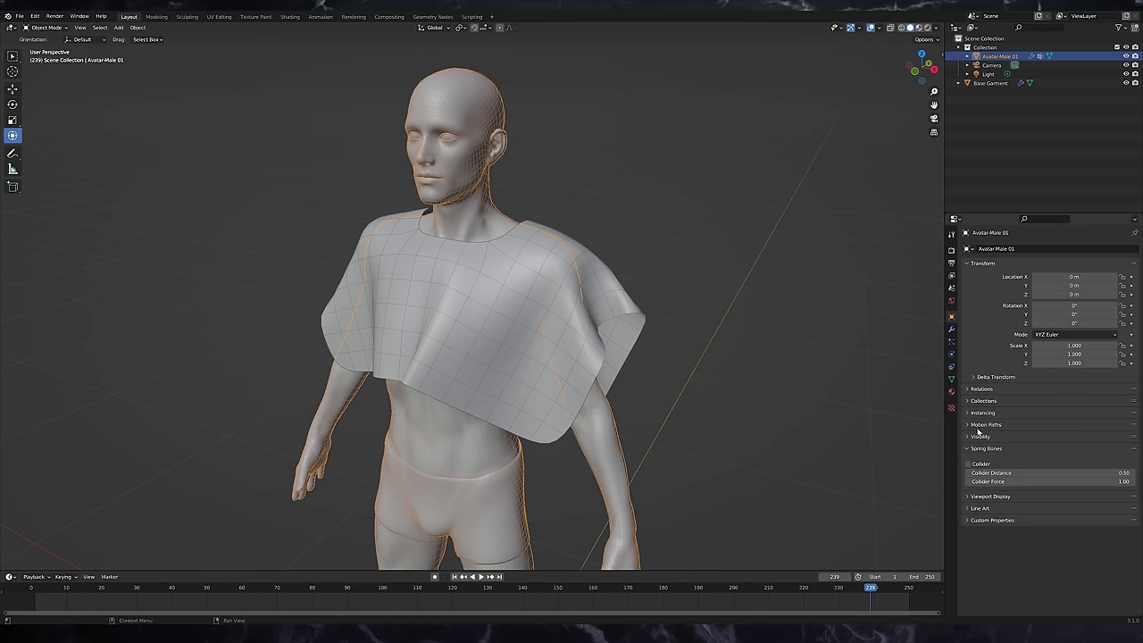
left_click(982, 497)
left_click(1054, 579)
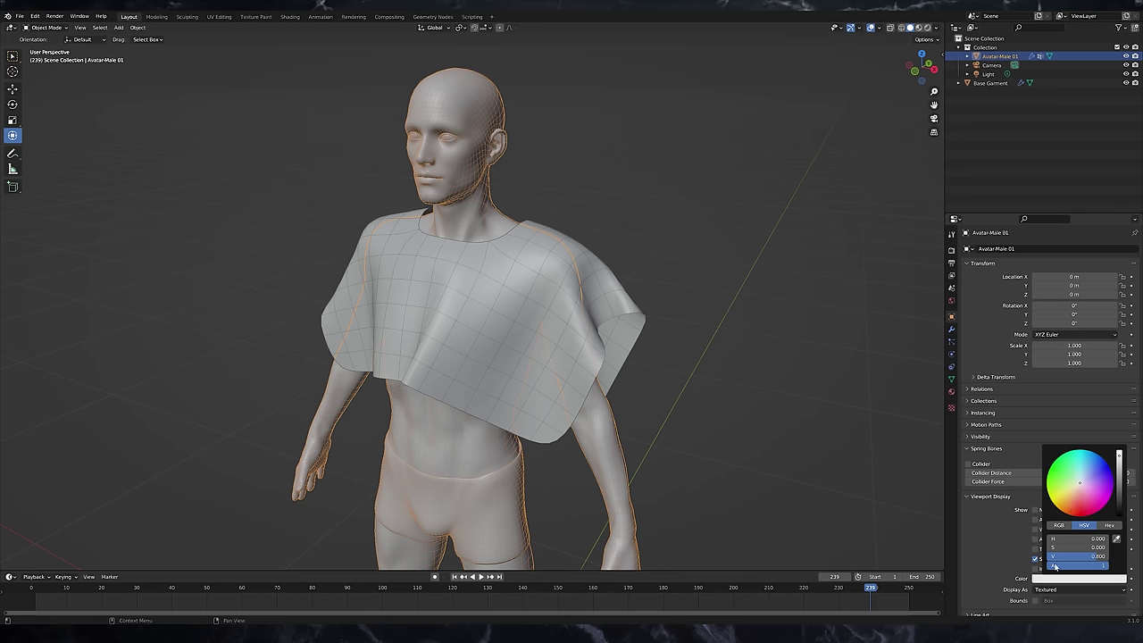
left_click(1081, 498)
left_click_drag(1119, 487, 1118, 457)
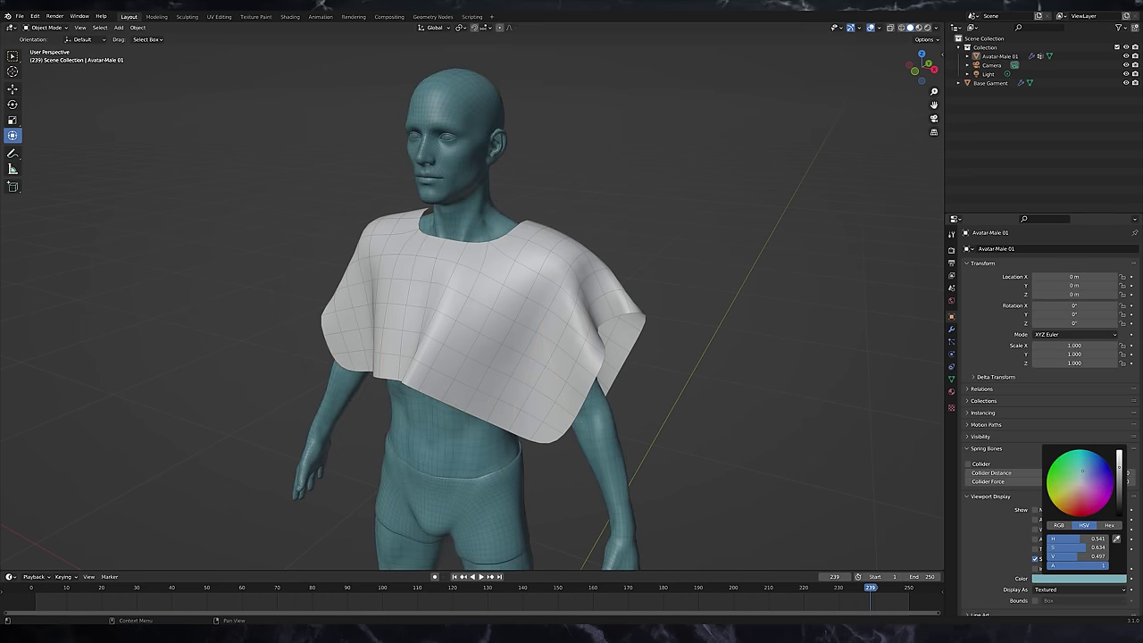
Replay the cloth simulation from the first frame and examine the garment against the coloured avatar
scroll(730, 416, "down", 3)
scroll(729, 416, "down", 2)
middle_click_drag(582, 368, 562, 321, "shift")
scroll(618, 320, "up", 3)
key("shift+Left")
key("space")
scroll(590, 219, "up", 4)
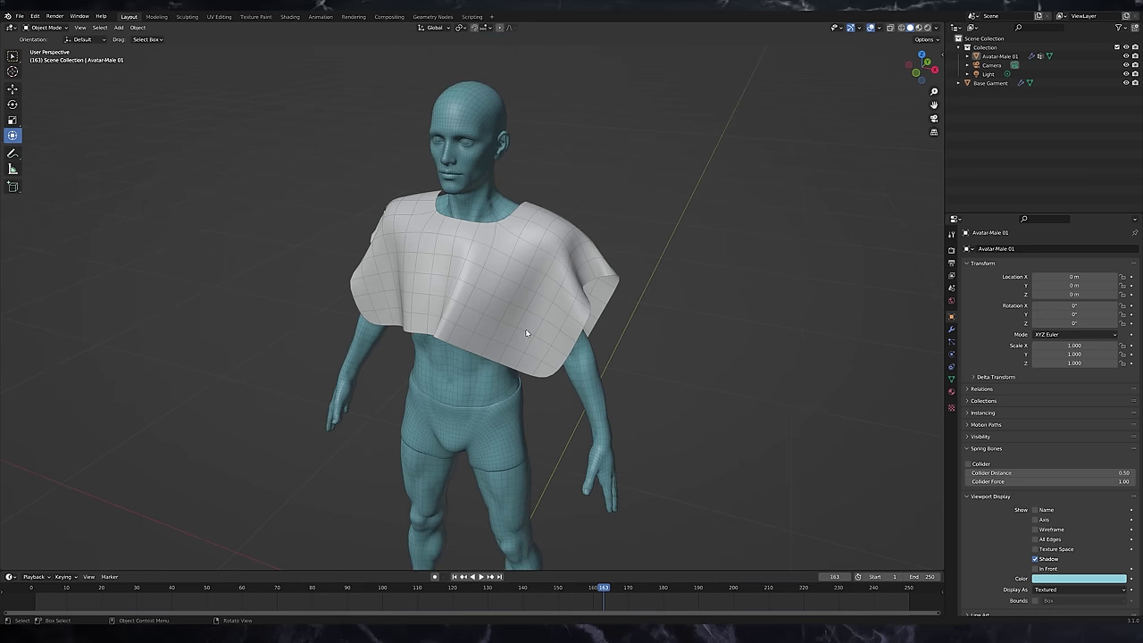
Select the Base Garment and open its Cloth physics settings
left_click(527, 333)
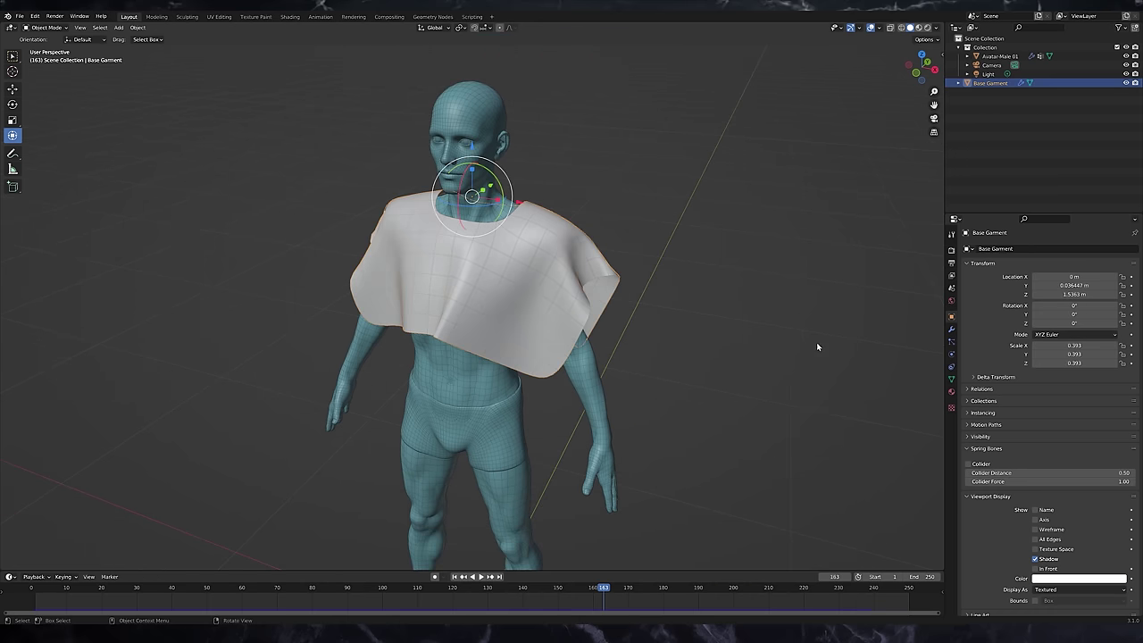
left_click(952, 354)
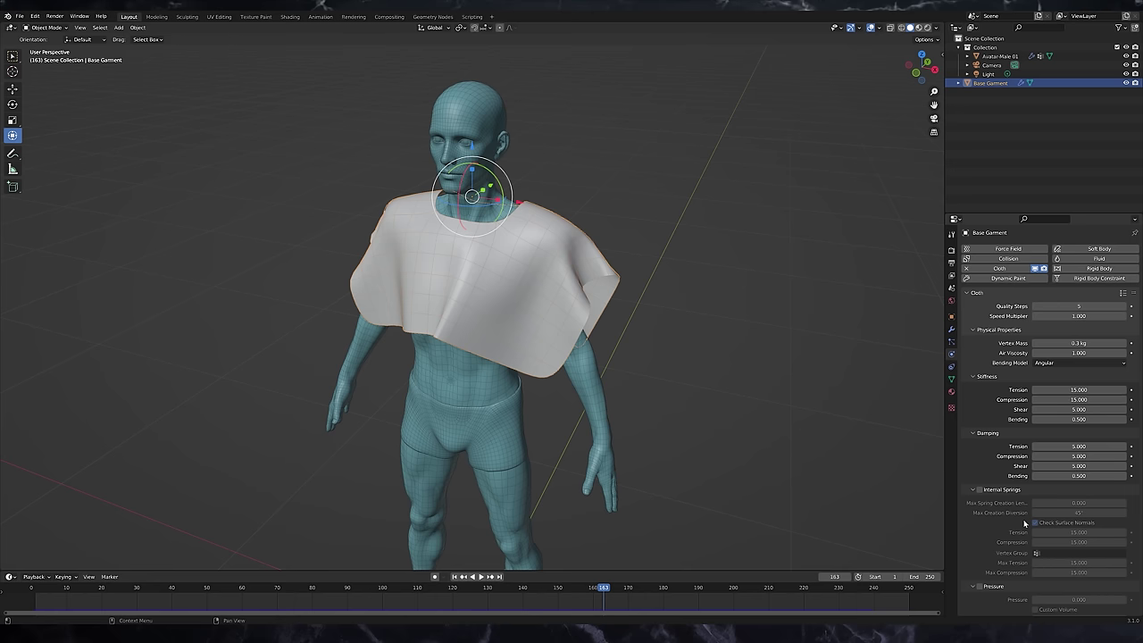
middle_click_drag(777, 284, 789, 284)
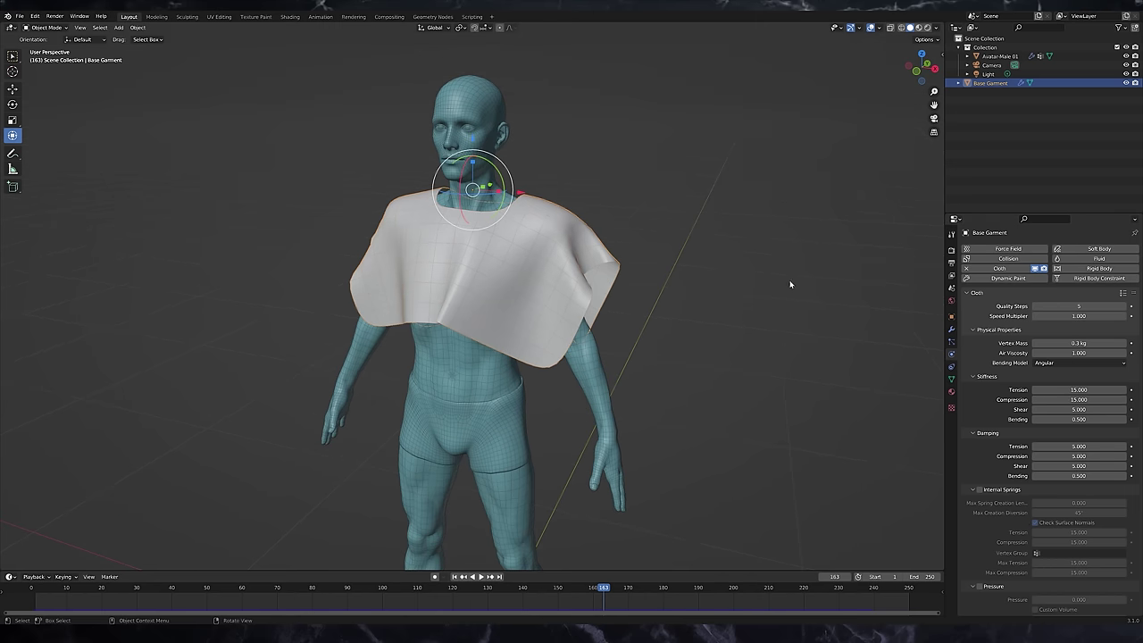
Test the drape from the first frame with the cloth's Quality Steps at 10, then set Quality Steps back to 5
left_click(1089, 305)
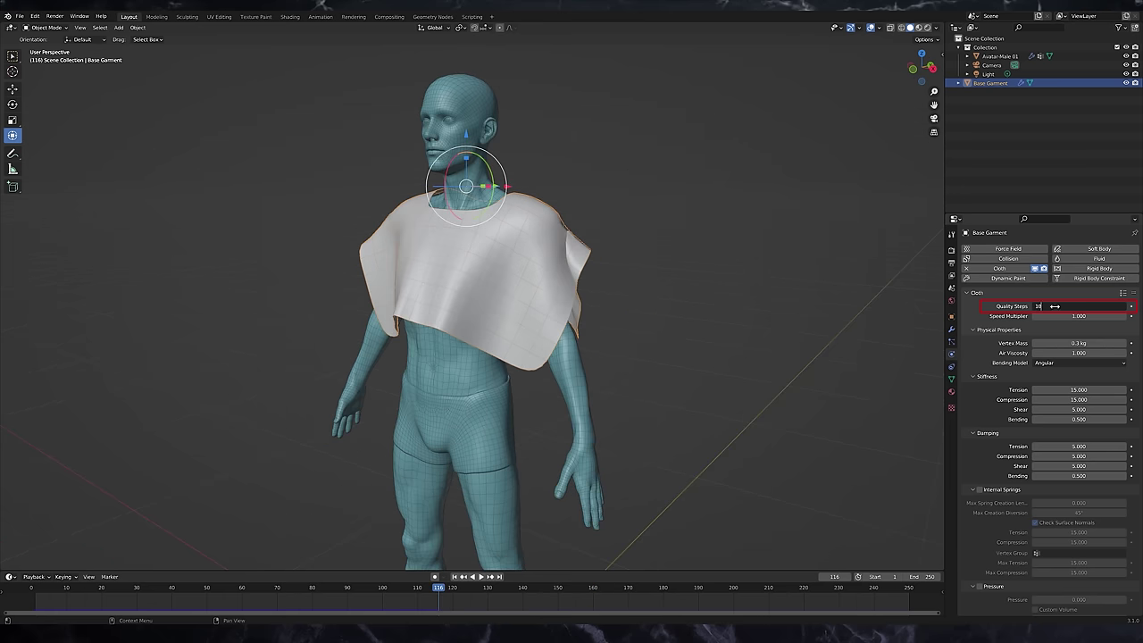
type("10")
key("Return")
key("shift+Left")
key("space")
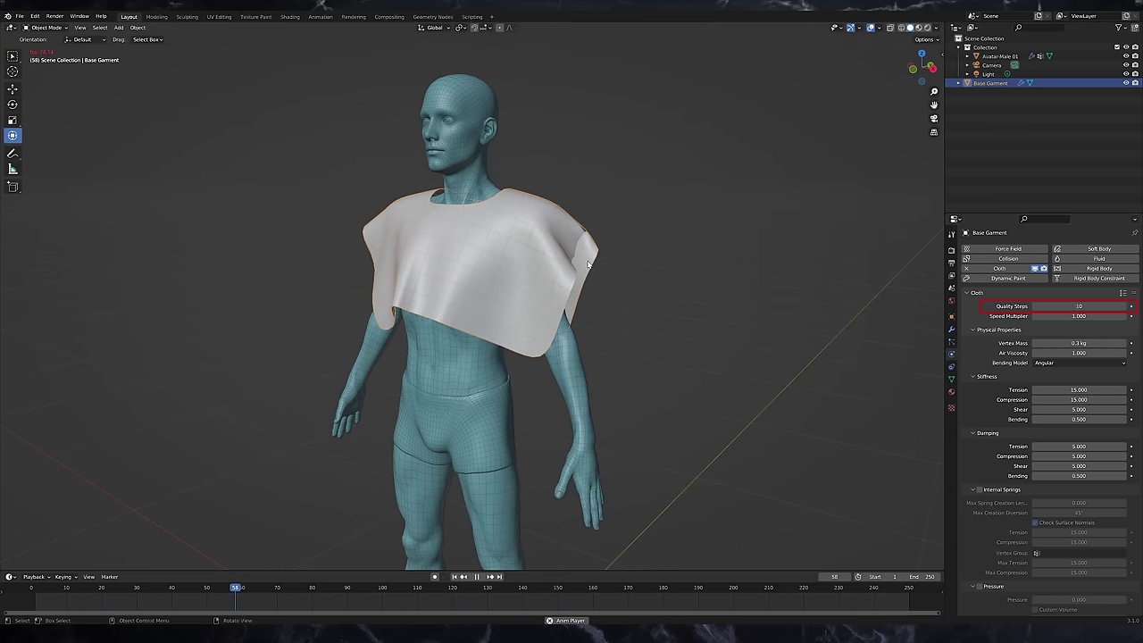
middle_click_drag(450, 249, 549, 319)
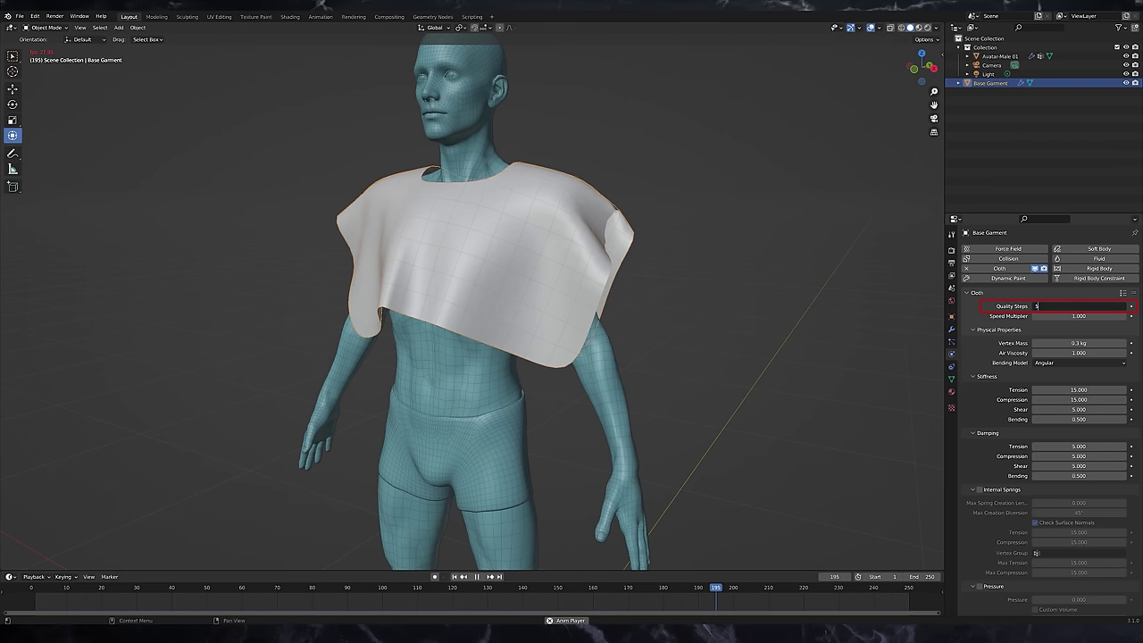
key("Return")
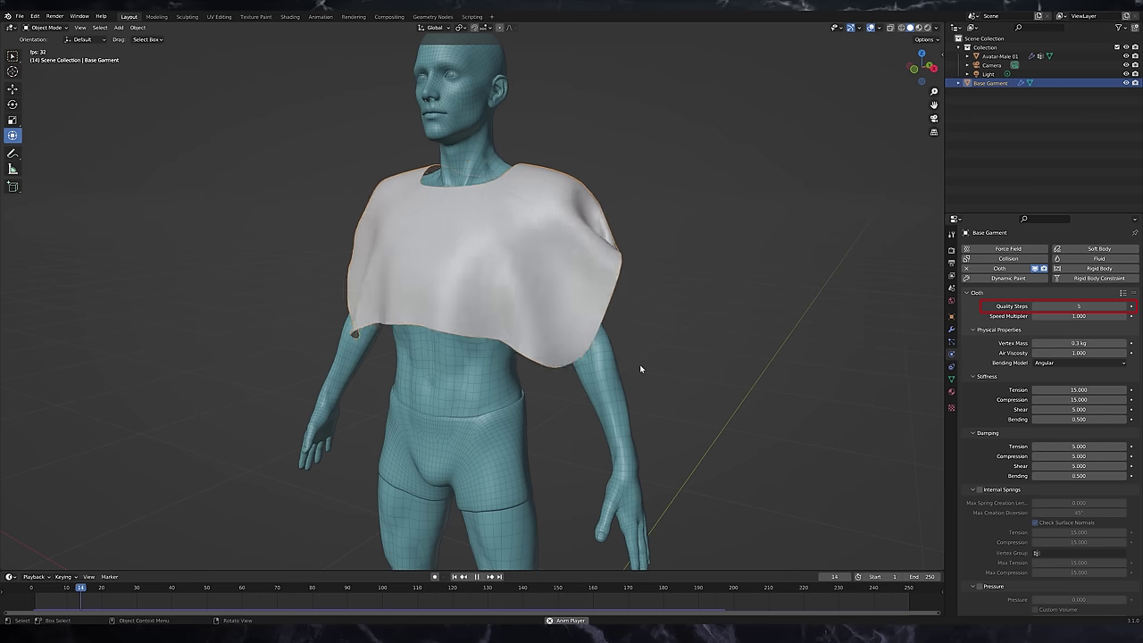
Examine the draped garment during playback, and stop the simulation back at the first frame
middle_click_drag(672, 335, 569, 248)
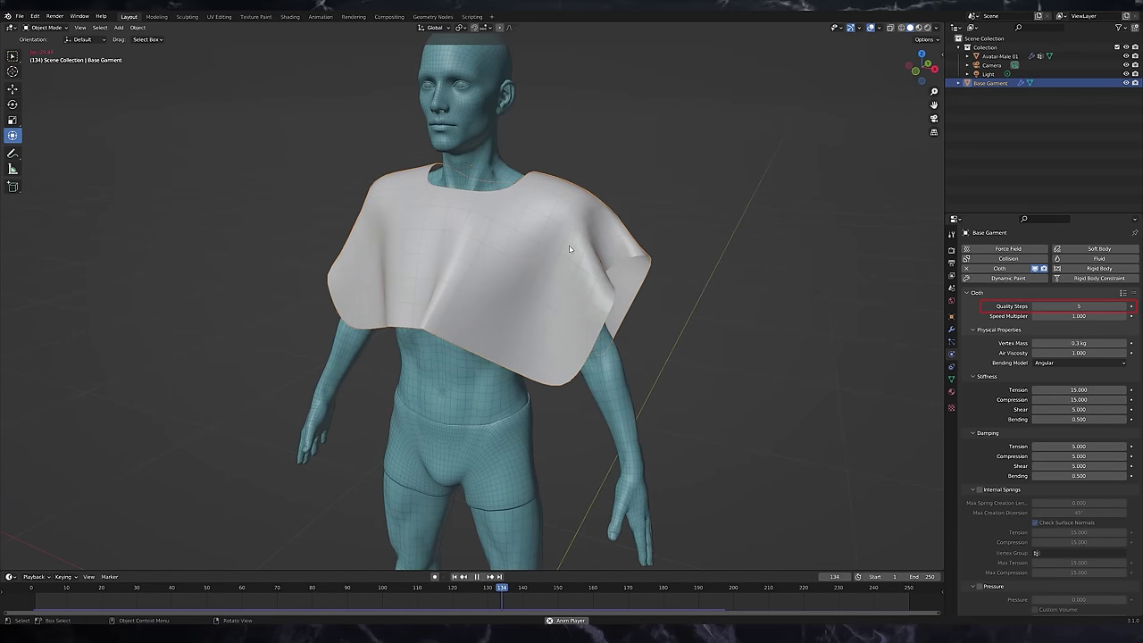
scroll(571, 252, "down", 1)
key("Escape")
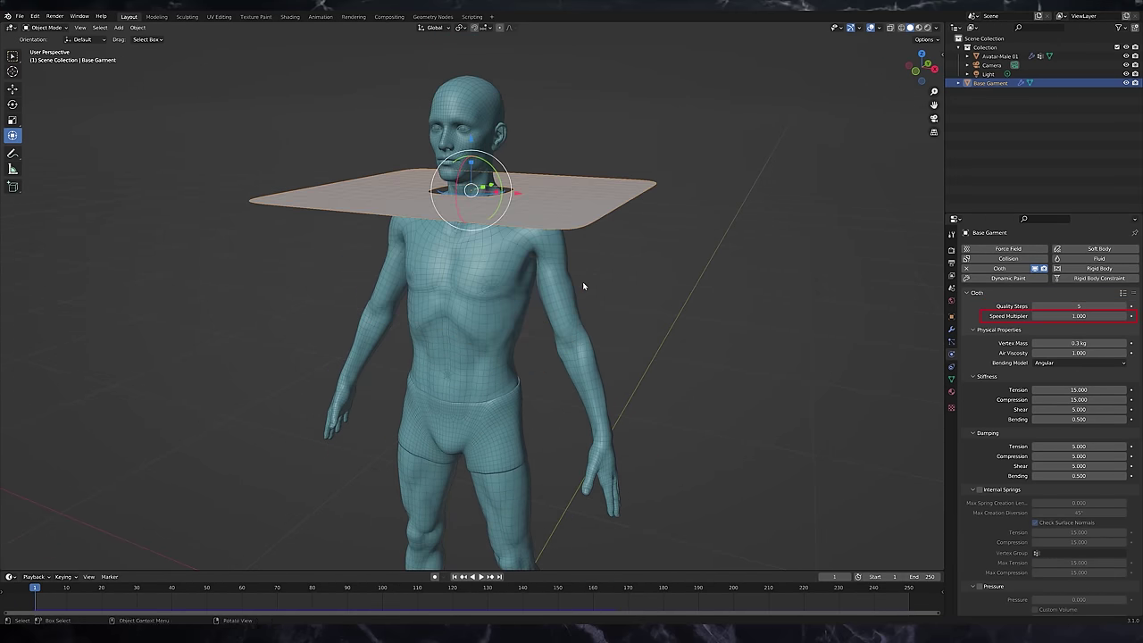
Test the drape with the cloth's Speed Multiplier at 0.1, and change the Speed Multiplier to 0.5
left_click(1098, 315)
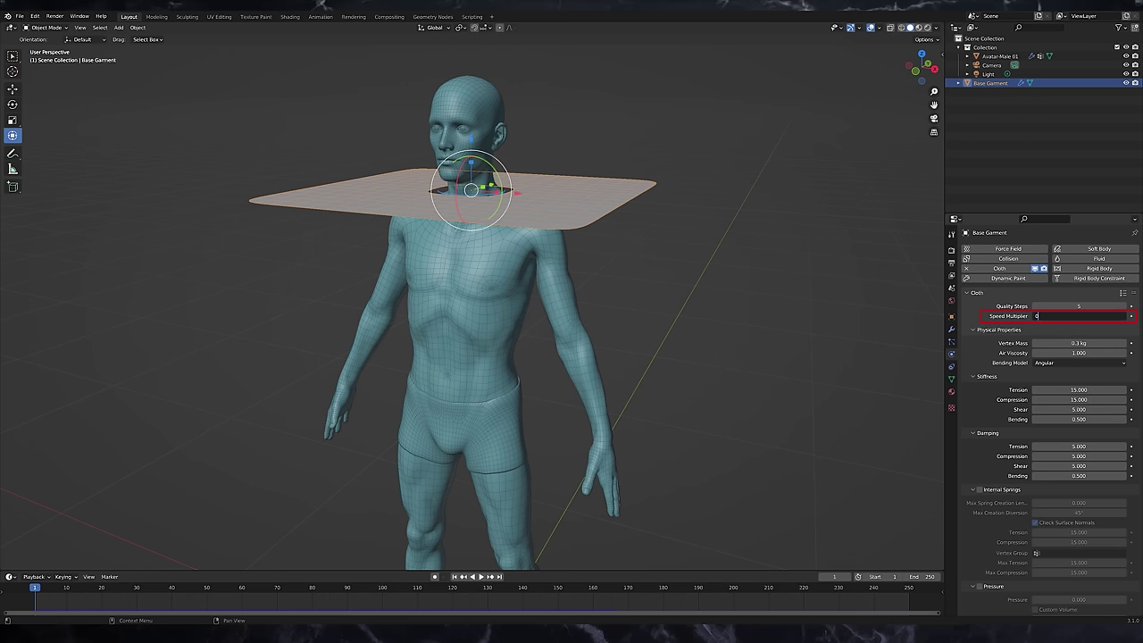
key("space")
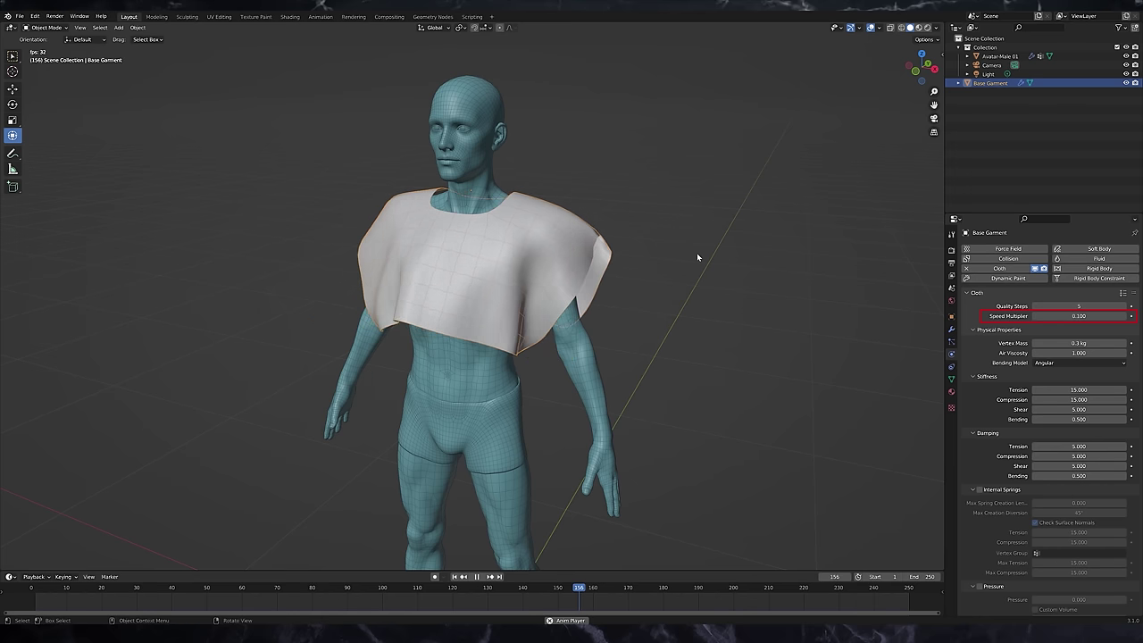
left_click(1082, 316)
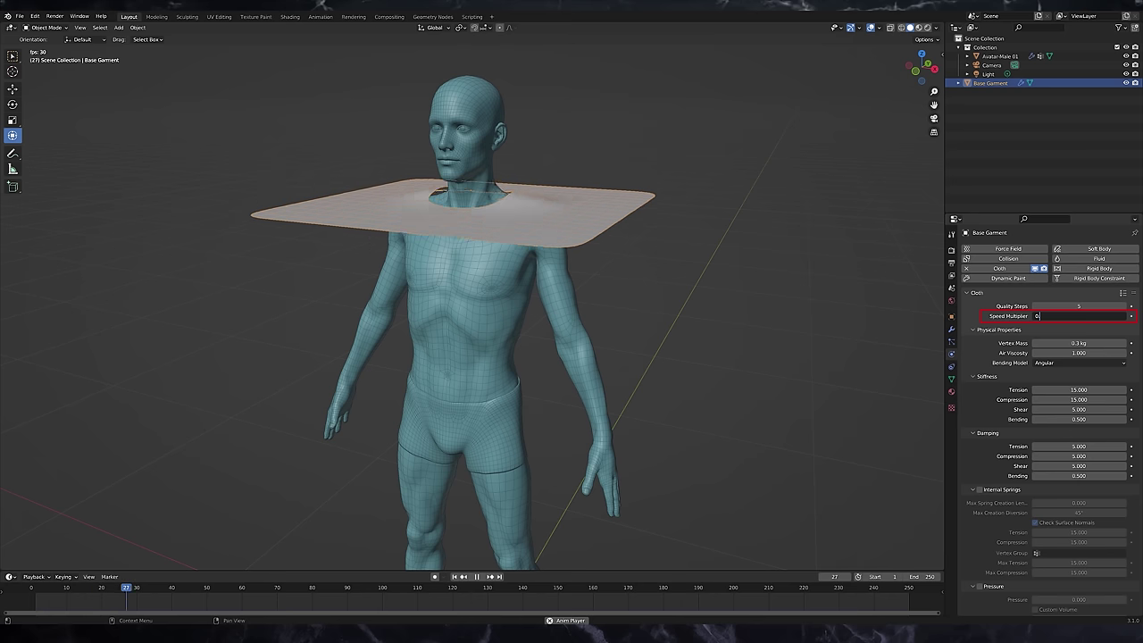
type("0.5")
key("Return")
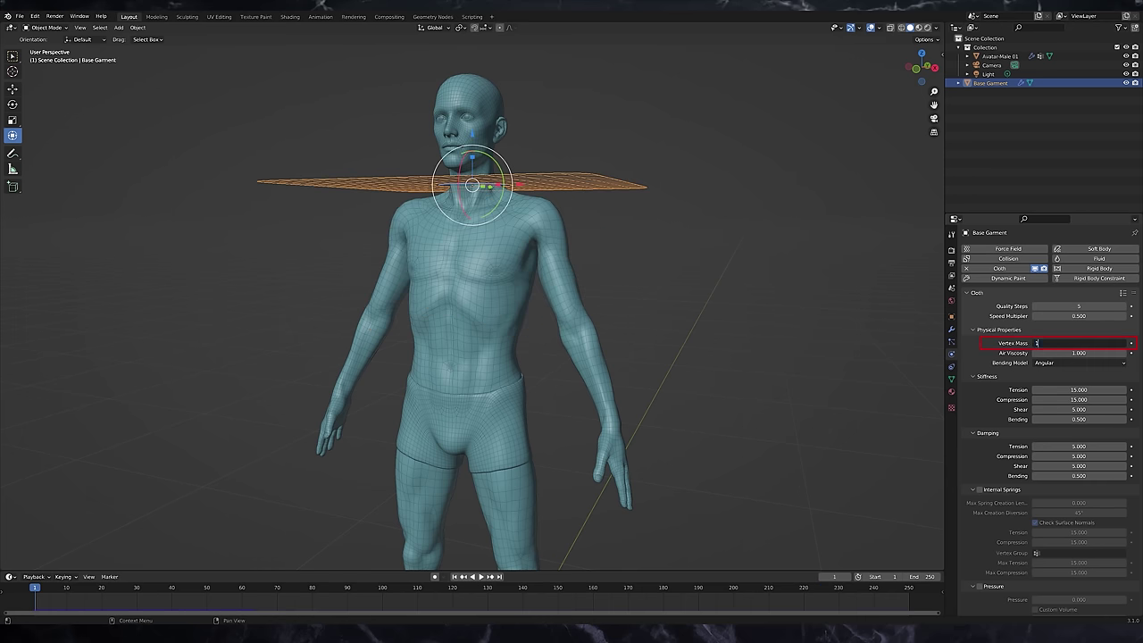
Test the drape from the first frame with the cloth's Vertex Mass at 1 kg and at 100 kg
type("1")
key("Return")
key("space")
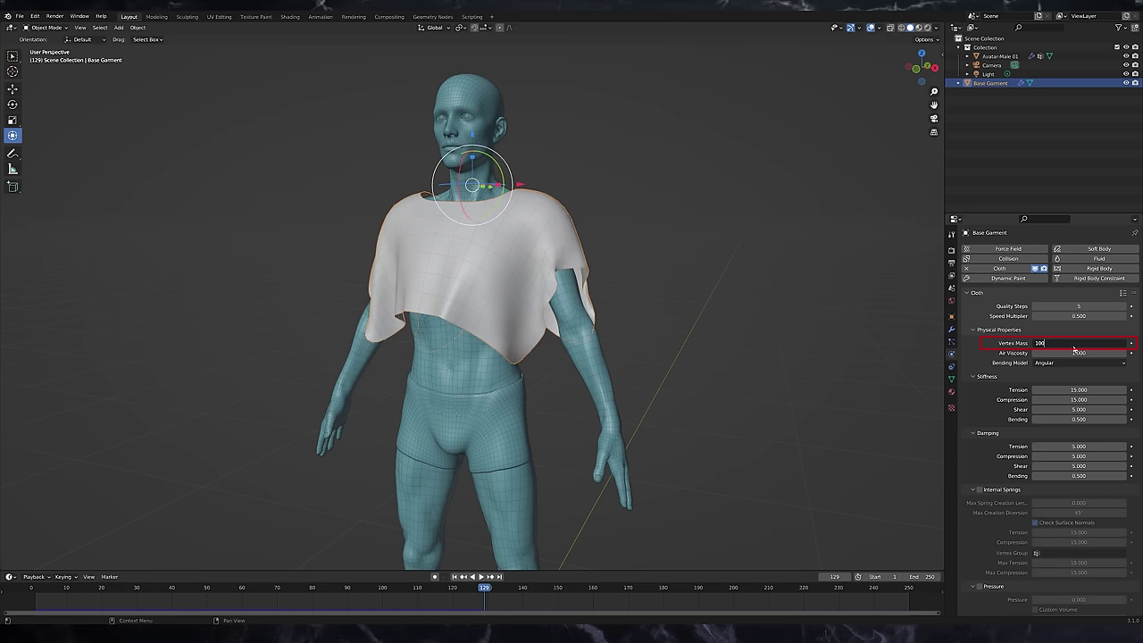
key("Return")
key("shift+Left")
key("space")
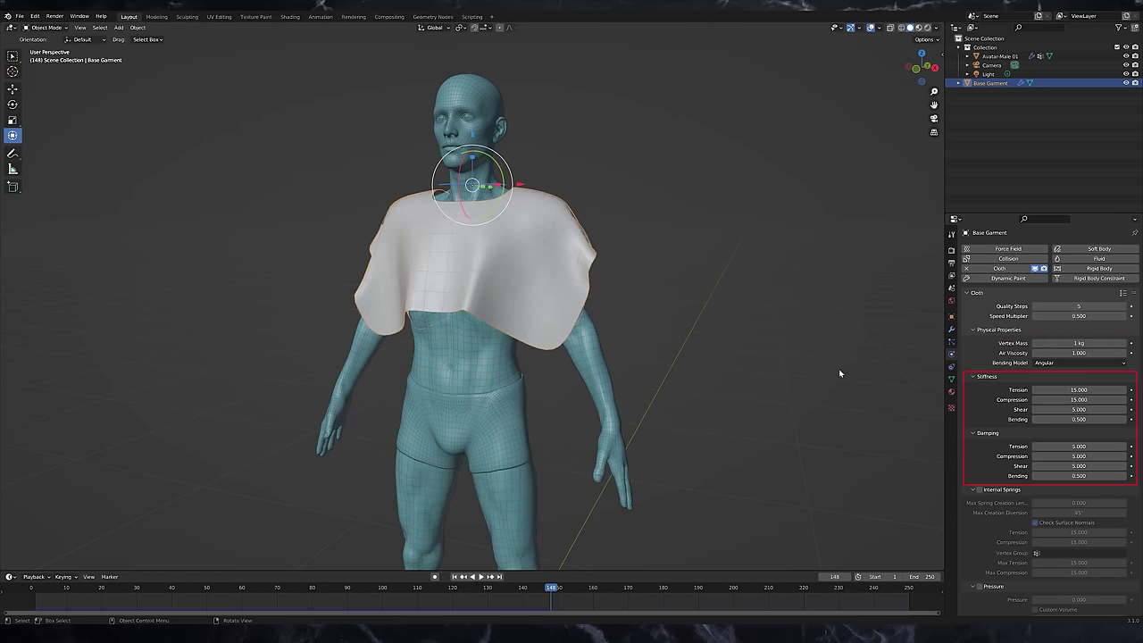
During playback, raise Stiffness Tension to 95.4, Compression to 45.3 and Shear to 56.9, and Damping Tension to 38.7, Compression to 20.6 and Shear to 25.4
middle_click_drag(840, 374, 825, 382)
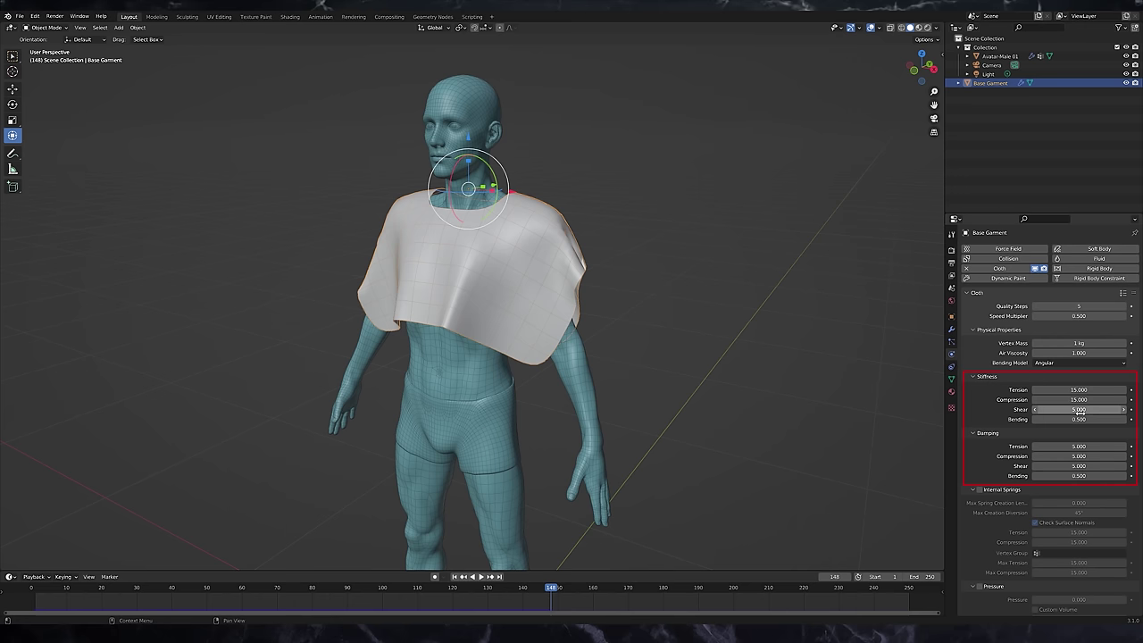
key("space")
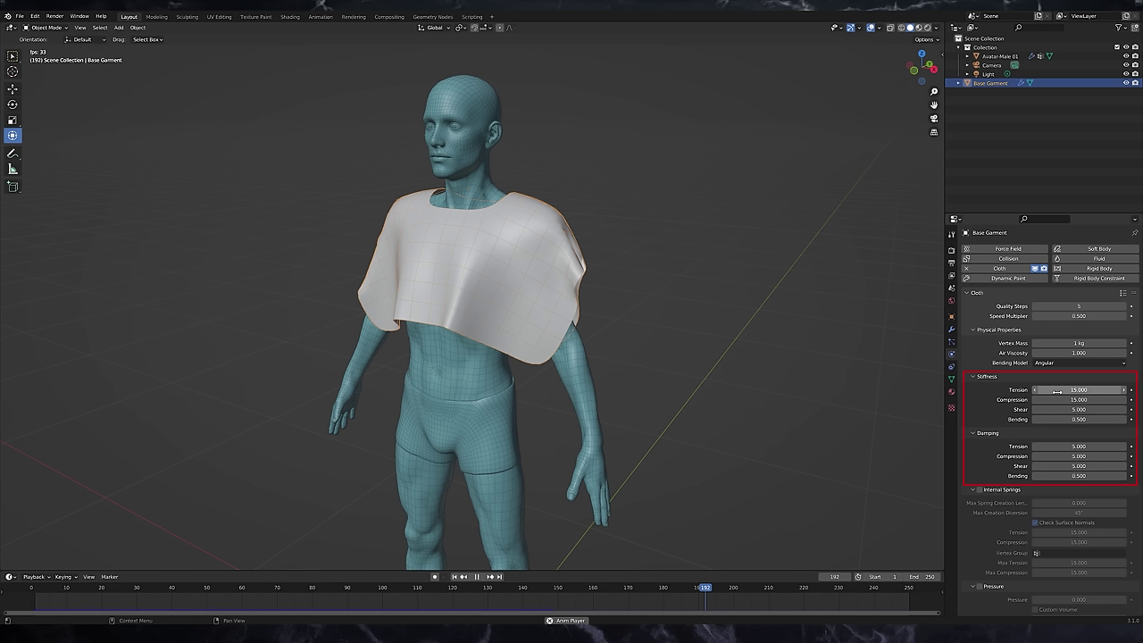
left_click(1056, 390)
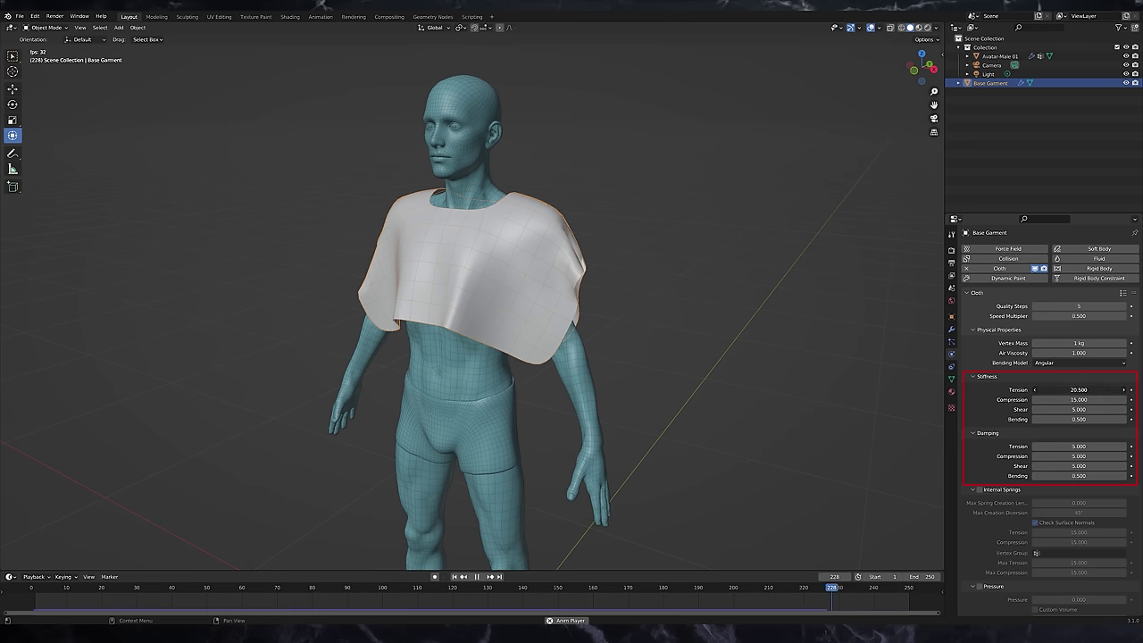
type("95.4")
key("Return")
left_click_drag(1046, 400, 1134, 400)
left_click_drag(1046, 409, 1138, 410)
left_click_drag(1047, 447, 1134, 446)
Set Tension, Compression and Shear to 1 under both Stiffness and Damping, and examine the softer drape
double_click(1082, 390)
type("1")
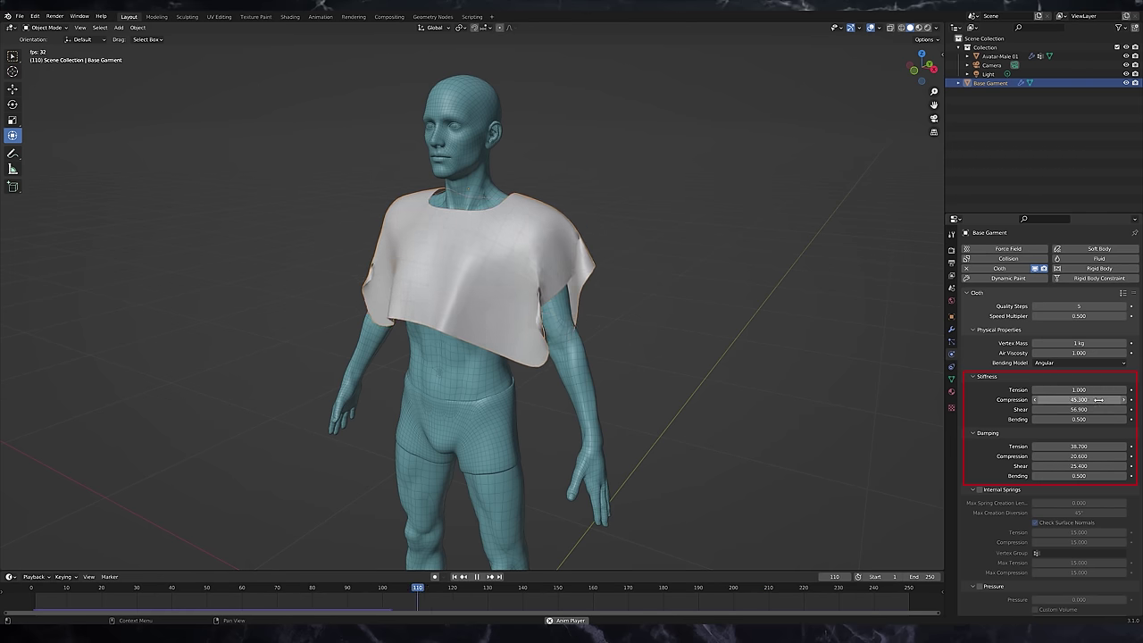
double_click(1082, 399)
type("1")
double_click(1083, 410)
type("1")
double_click(1083, 446)
type("1")
double_click(1080, 456)
type("1")
key("Return")
double_click(1079, 466)
type("1")
key("Return")
mouse_move(647, 314)
middle_mouse_down()
mouse_move(695, 316)
mouse_move(631, 321)
middle_mouse_up()
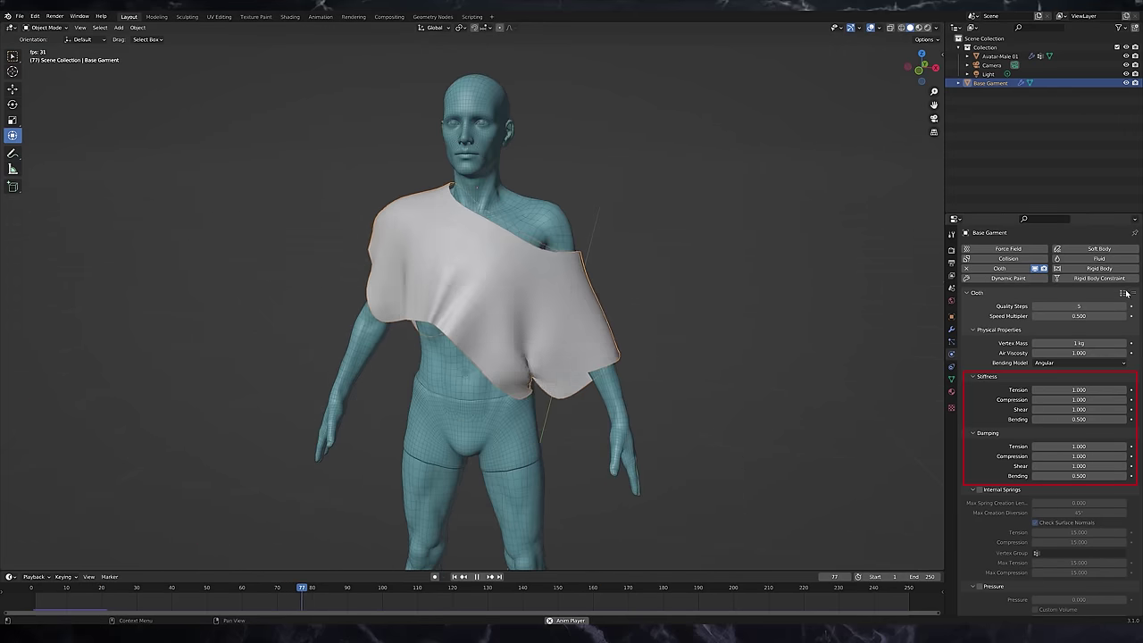
Apply the Leather cloth preset to the garment and examine how it drapes
left_click(1122, 292)
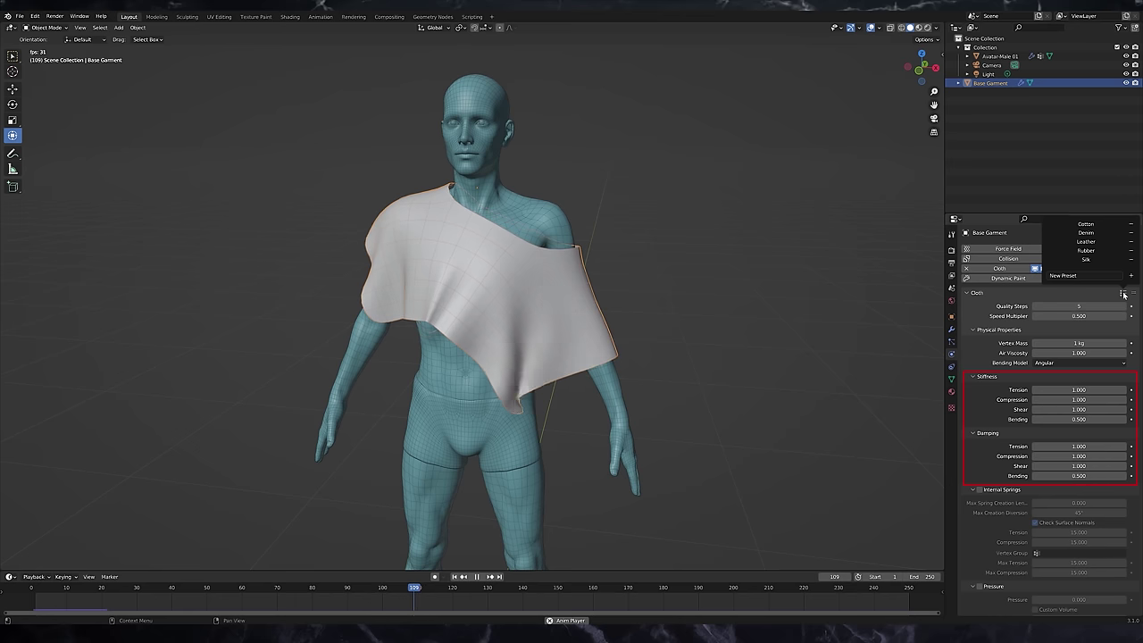
left_click(1085, 241)
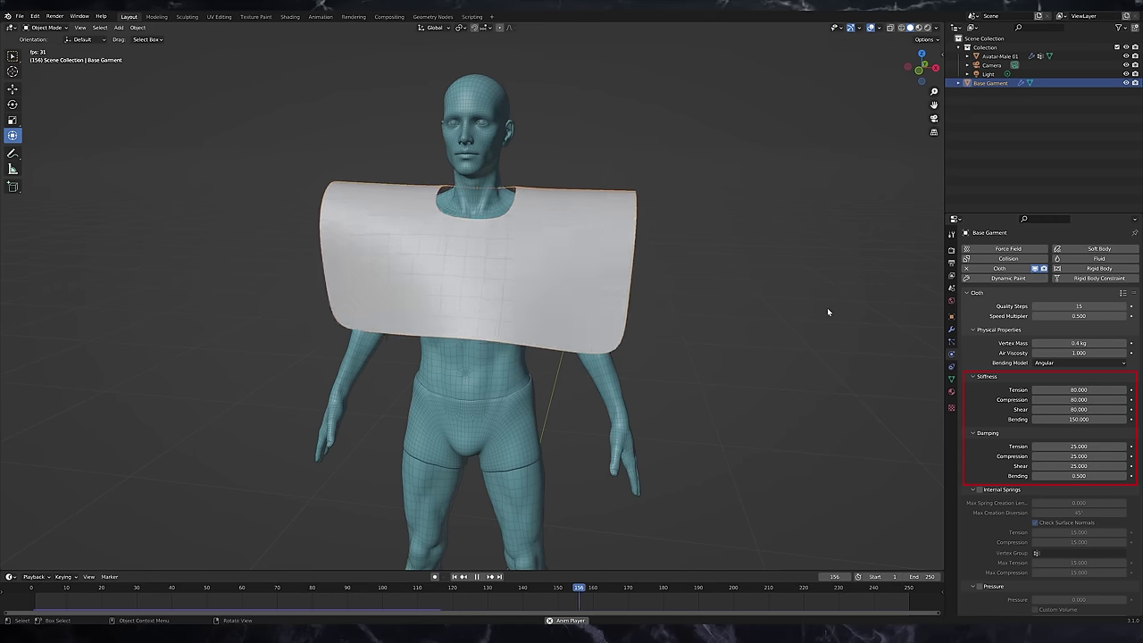
middle_click_drag(806, 323, 766, 325)
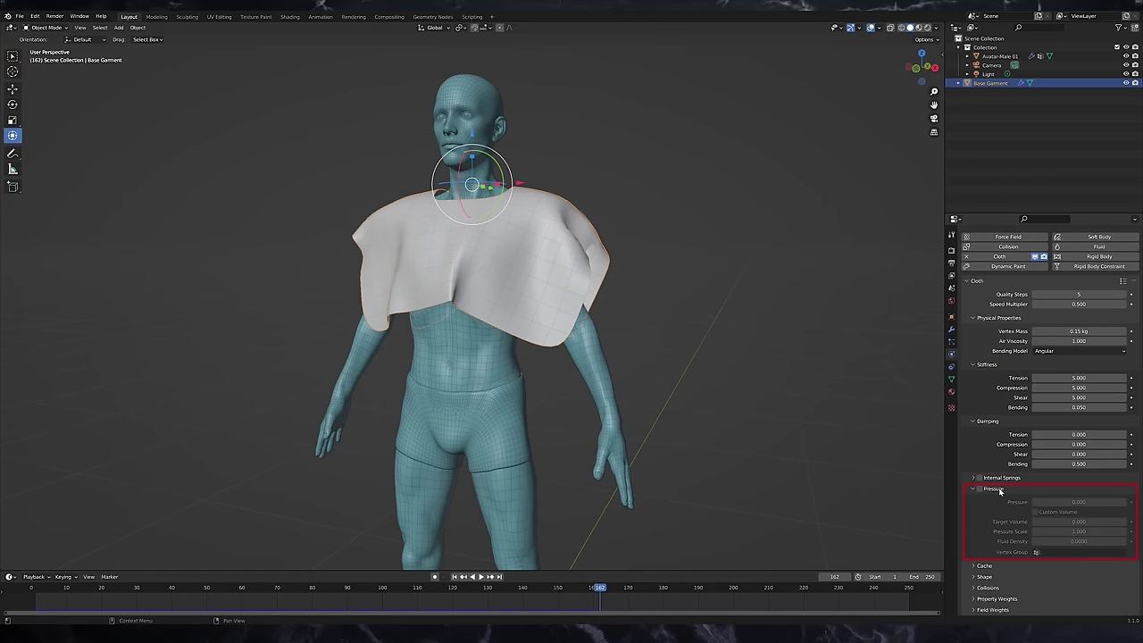
Enable the cloth's Pressure with a value of 2 and replay the simulation from the first frame
left_click(980, 490)
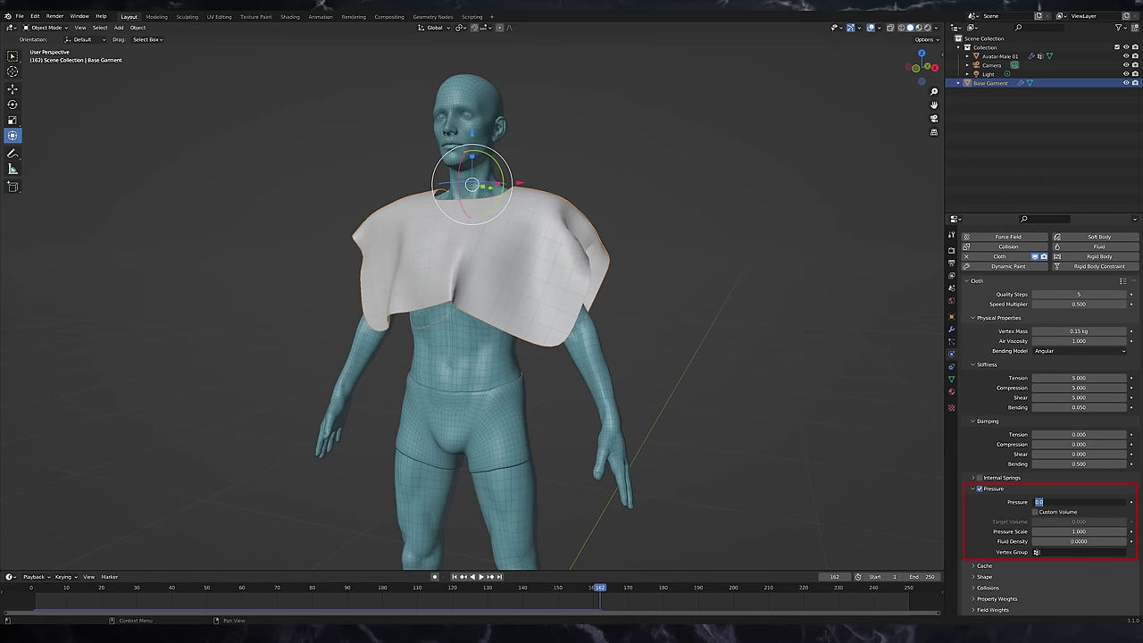
key("shift+Left")
key("space")
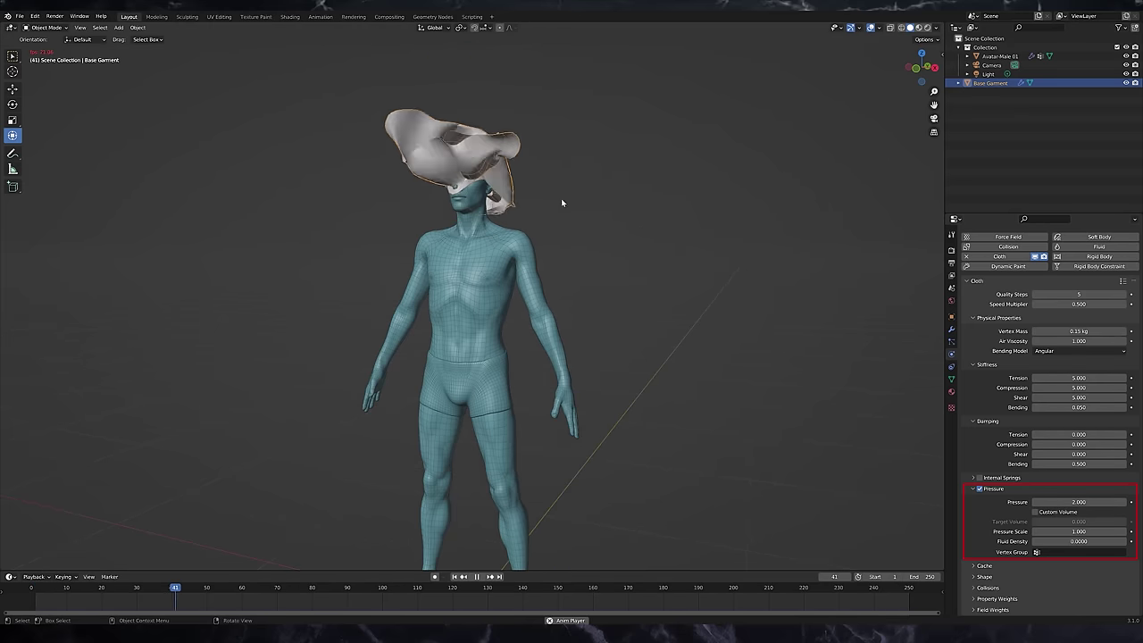
Set the cloth's Pressure to 0.5, replay the simulation from the first frame and examine the garment around the shoulders
double_click(1064, 501)
type("0.5")
key("Return")
key("shift+Left")
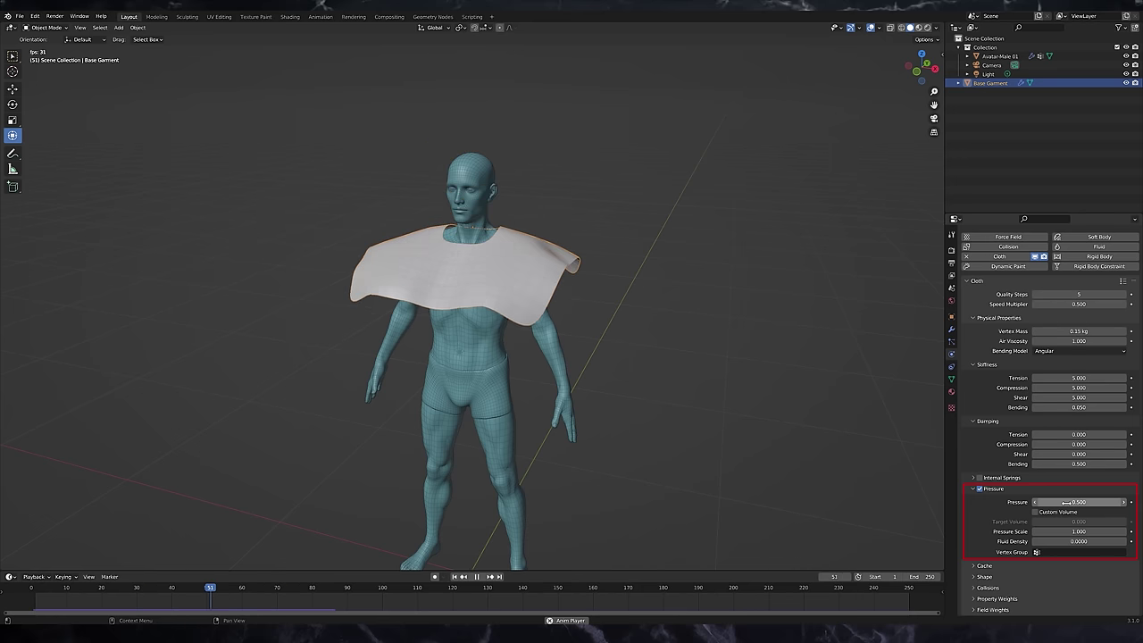
middle_click_drag(575, 268, 632, 308)
scroll(527, 263, "up", 2)
key("Escape")
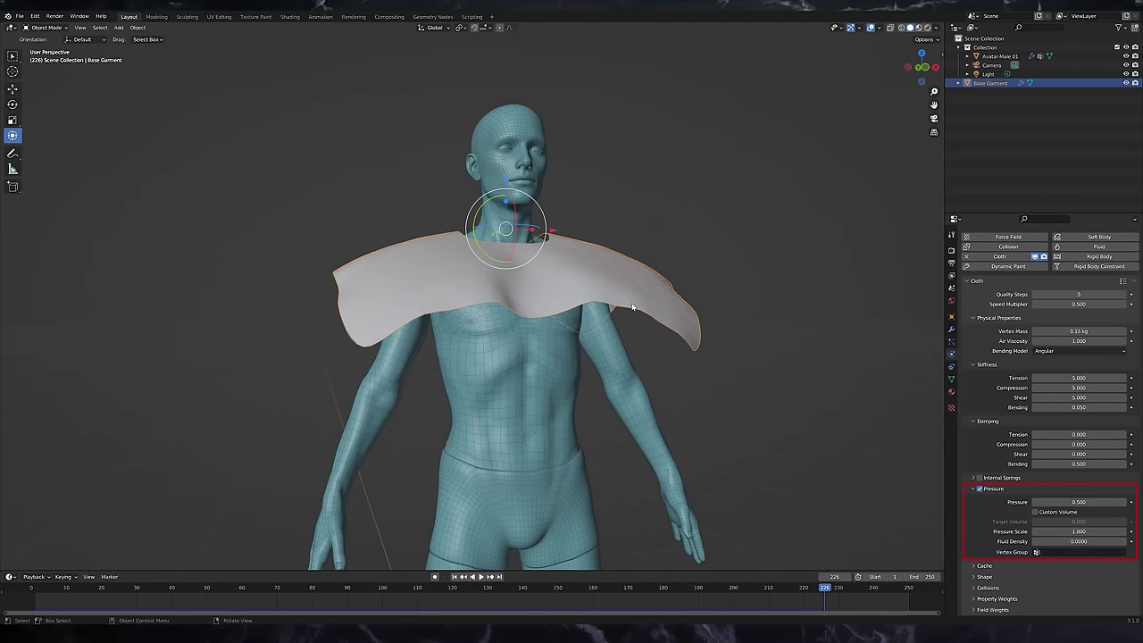
Extrude the whole Base Garment mesh in Edit Mode to give it thickness
middle_click_drag(582, 280, 546, 319)
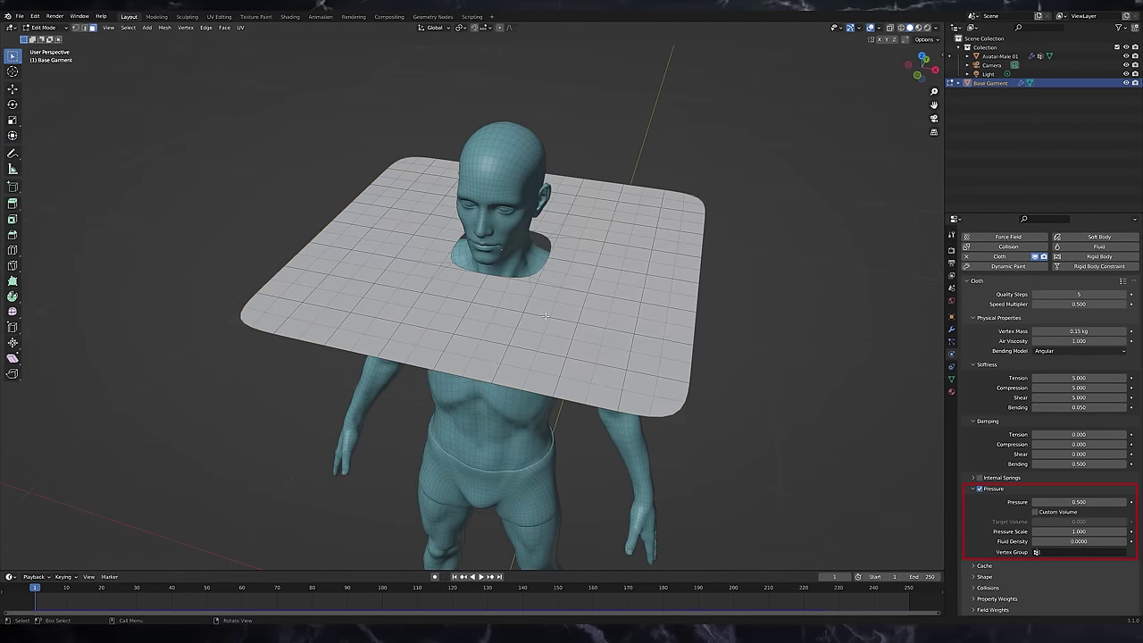
mouse_move(561, 306)
middle_mouse_down()
mouse_move(580, 277)
mouse_move(560, 307)
middle_mouse_up()
key("e")
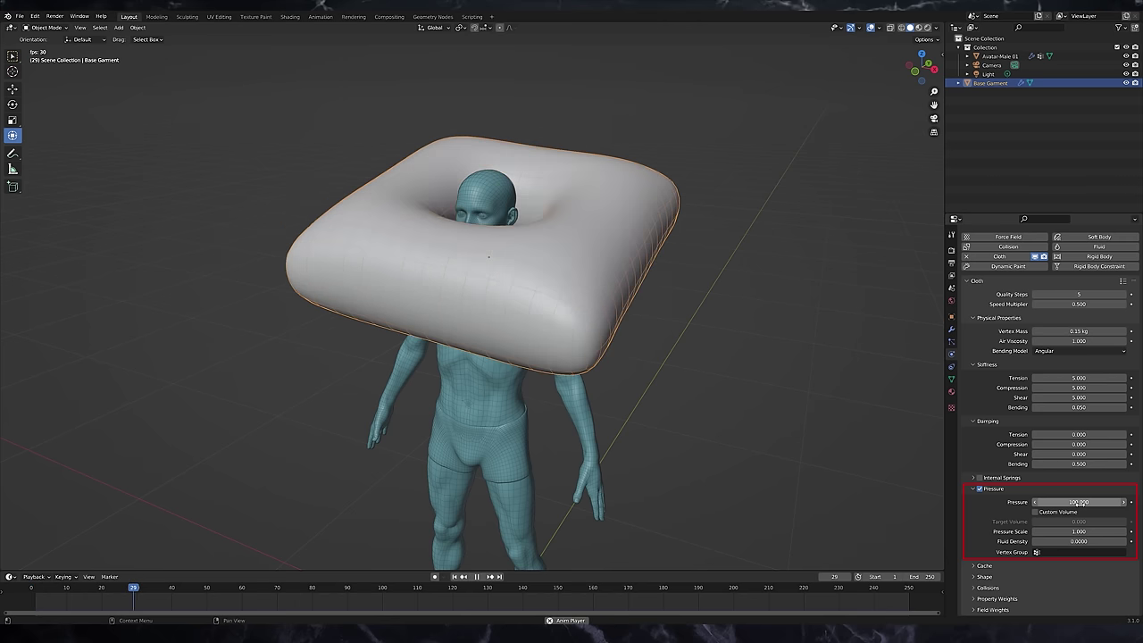
Test the inflated garment with the cloth's Pressure at 200 and at 400
double_click(1079, 502)
type("200")
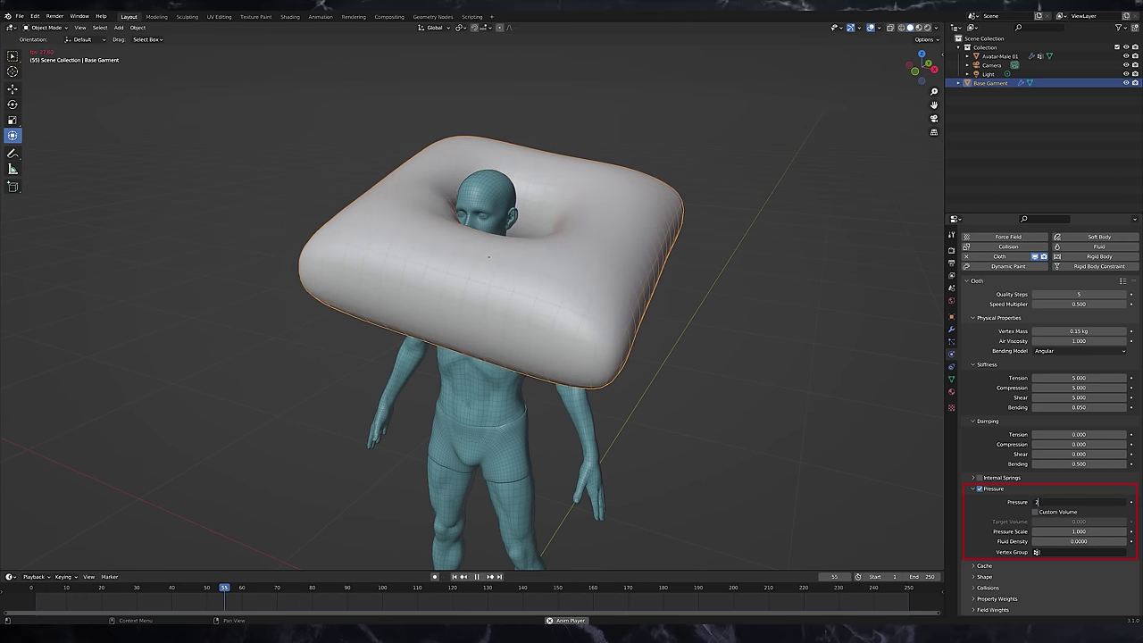
key("Return")
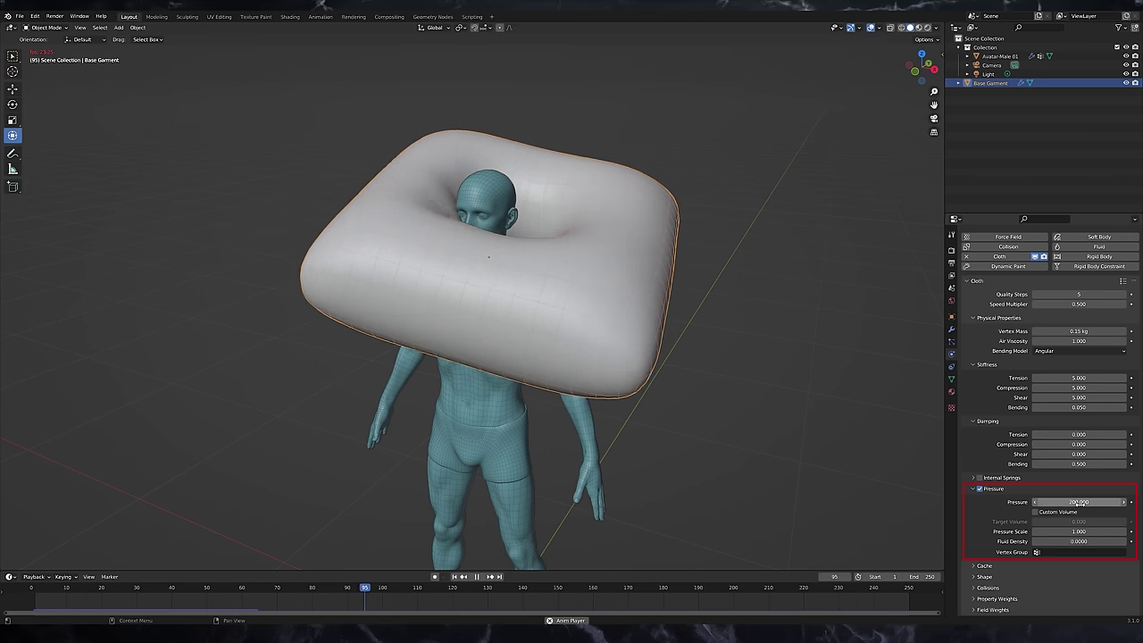
double_click(1078, 502)
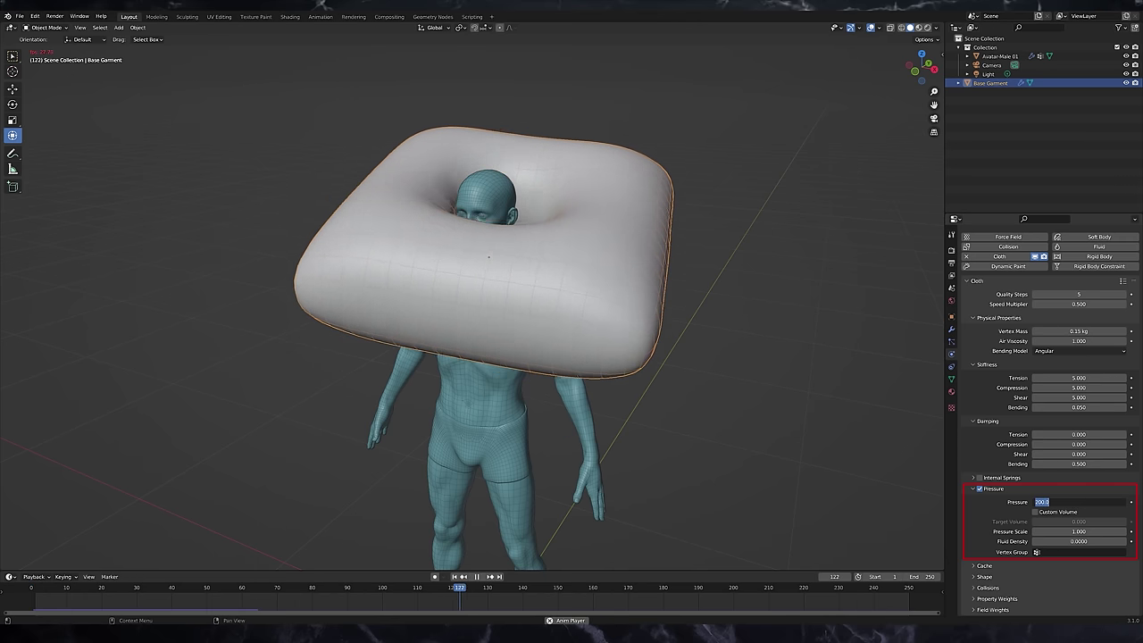
type("400")
key("Return")
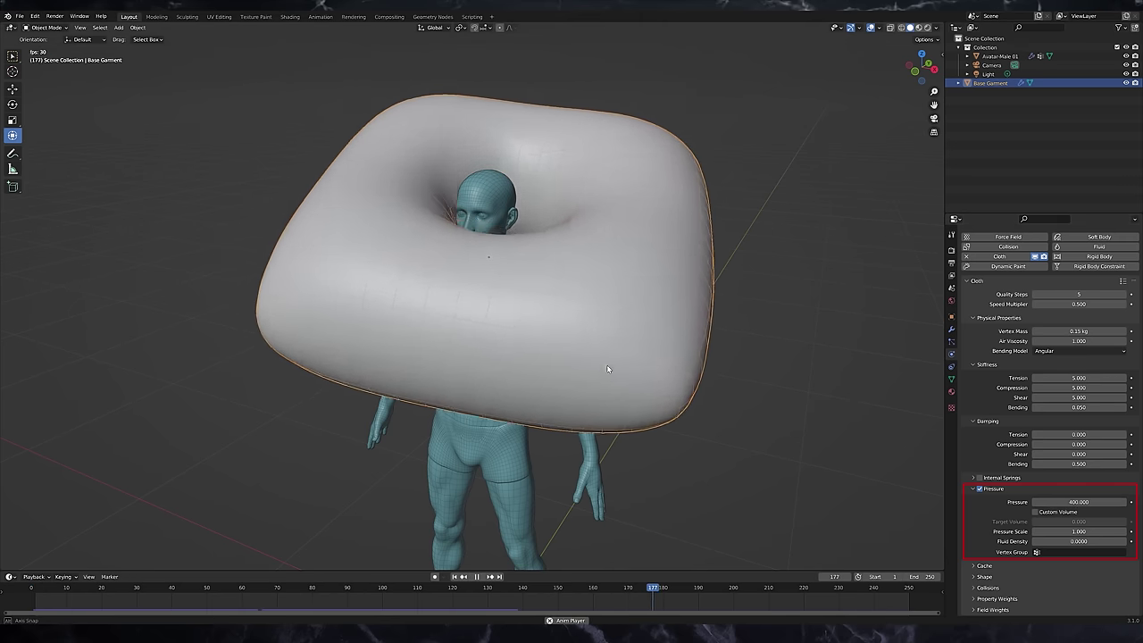
middle_click_drag(601, 360, 582, 332)
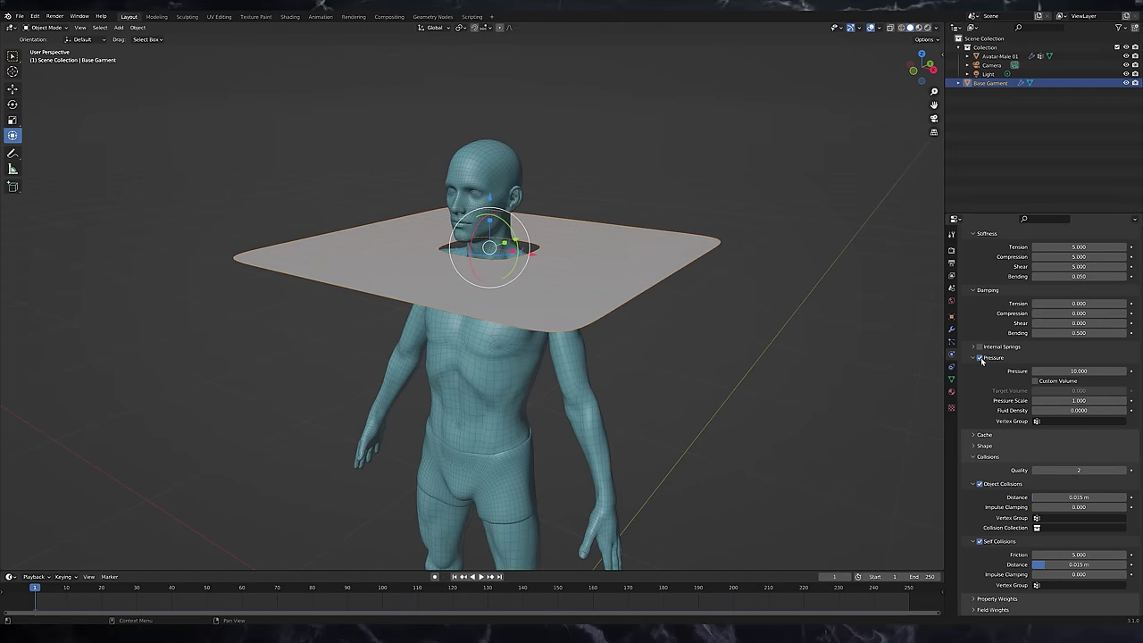
Turn off the cloth's Pressure, collapse its settings and replay the drape from the first frame
left_click(979, 358)
left_click(974, 358)
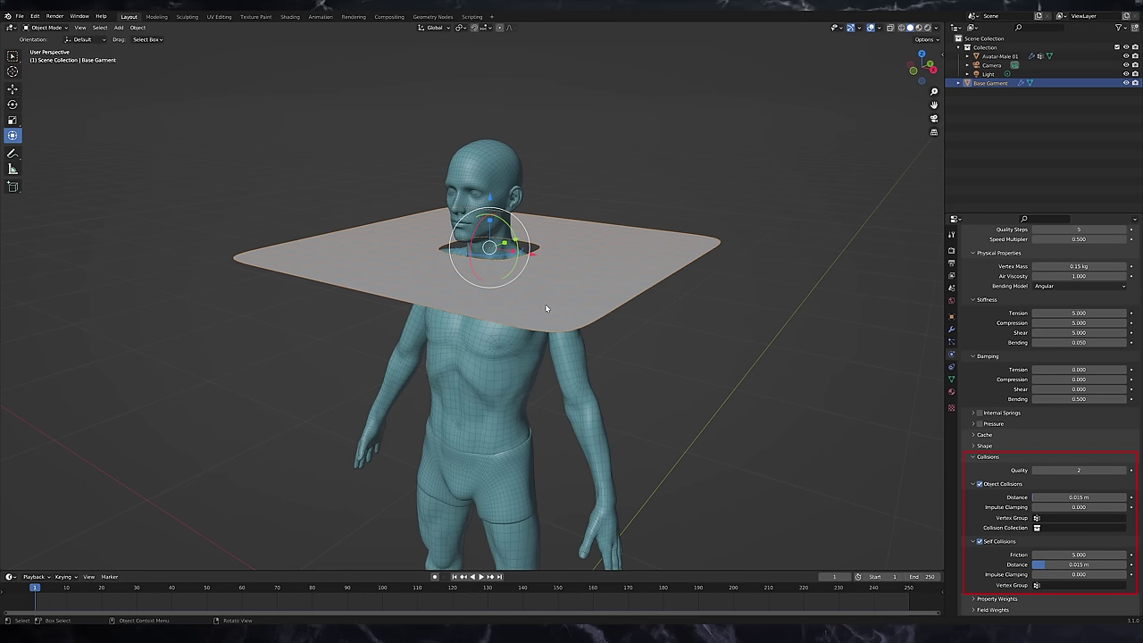
key("space")
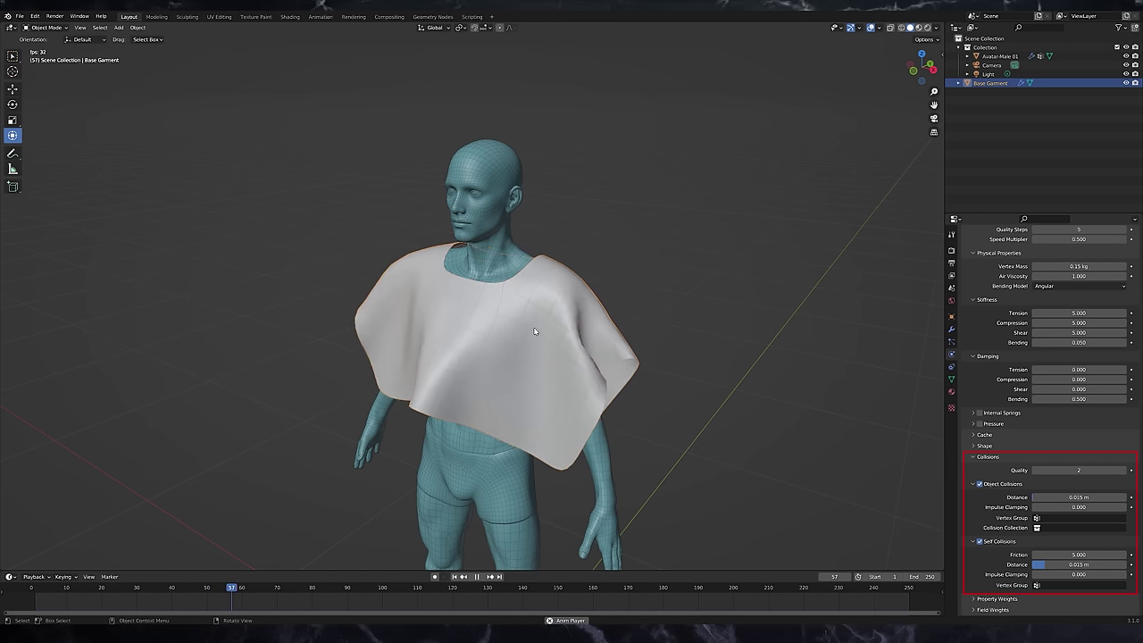
scroll(485, 230, "up", 2)
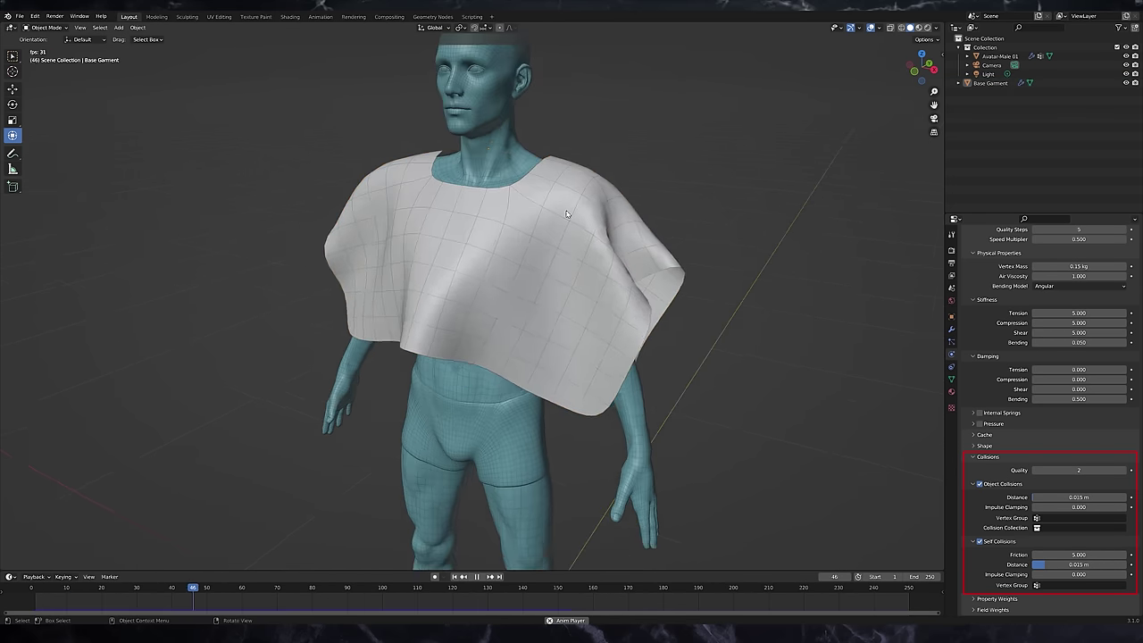
Examine the gap between the draped garment and the avatar around the neck, shoulders and back
middle_click_drag(464, 183, 484, 230)
scroll(507, 291, "up", 3)
scroll(436, 276, "up", 2)
middle_click_drag(507, 292, 452, 260)
scroll(436, 277, "up", 3)
scroll(481, 225, "up", 4)
middle_click_drag(481, 225, 500, 287, "shift")
middle_click_drag(564, 217, 438, 253)
scroll(464, 267, "down", 7)
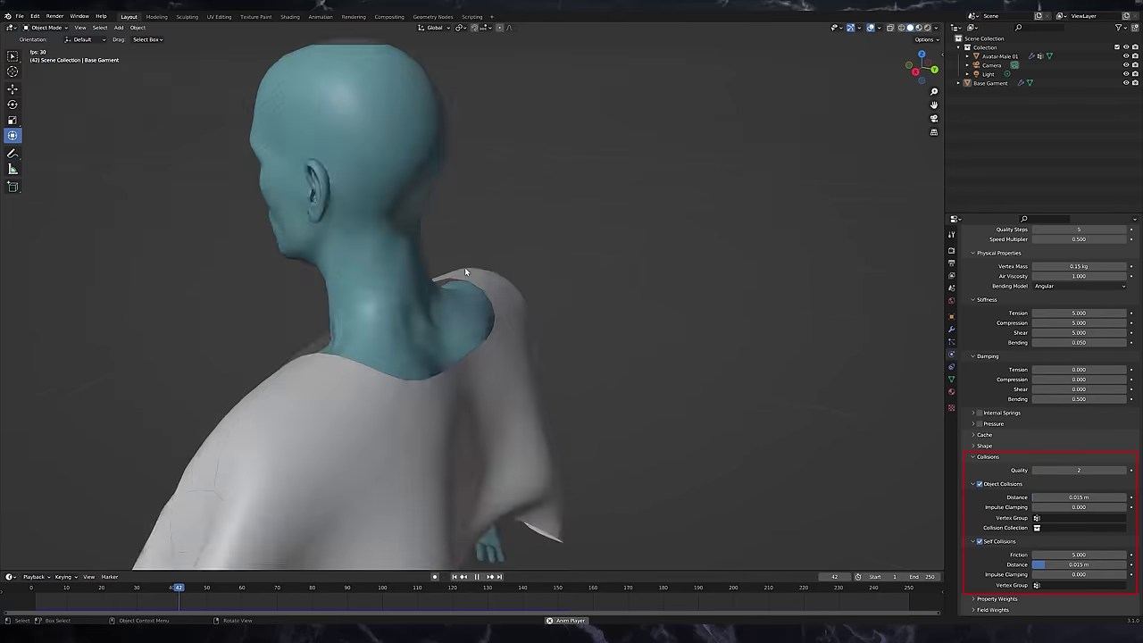
middle_click_drag(464, 267, 638, 364)
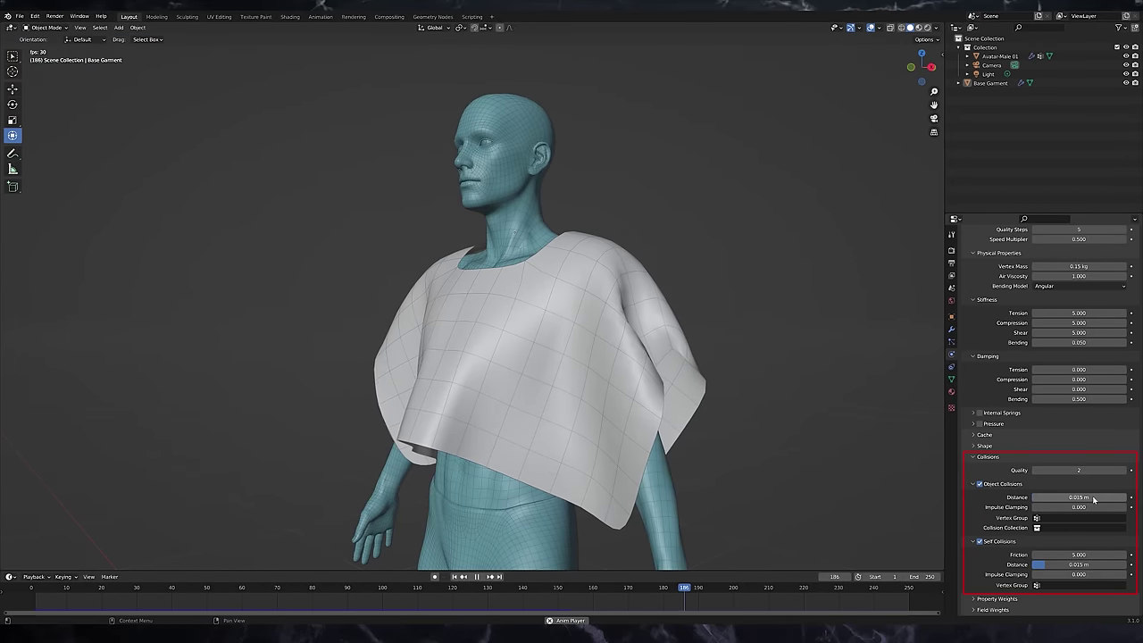
Test the Object Collisions Distance at 0.001 m during playback, and change the Distance to 0.005 m
left_click_drag(1085, 498, 1033, 501)
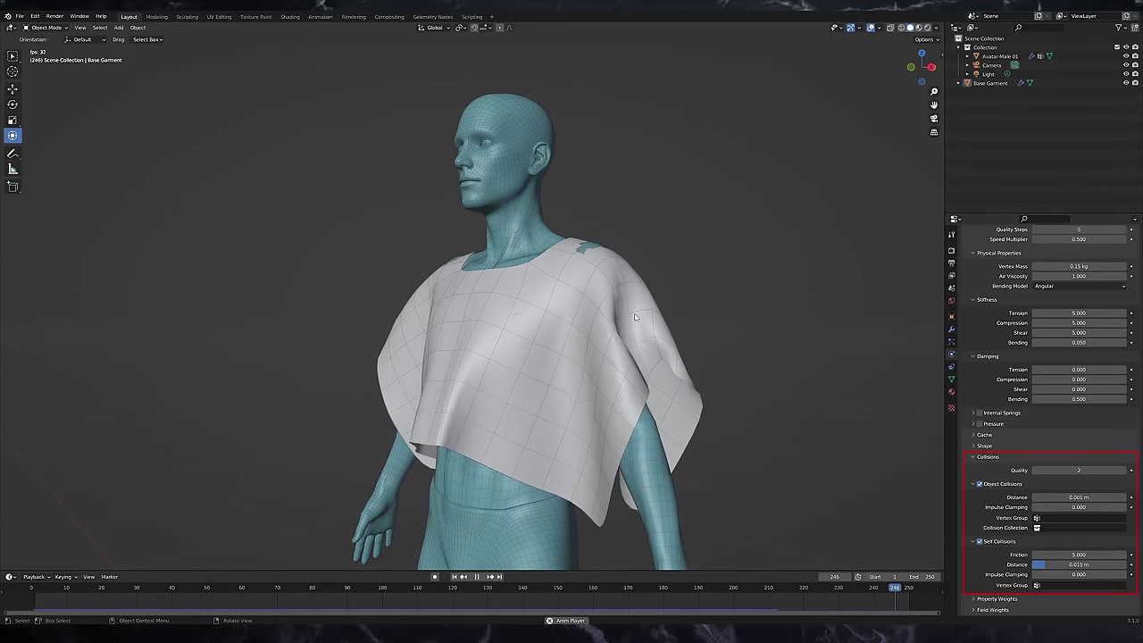
middle_click_drag(630, 314, 643, 324)
scroll(642, 324, "up", 2)
left_click_drag(1060, 497, 1065, 497)
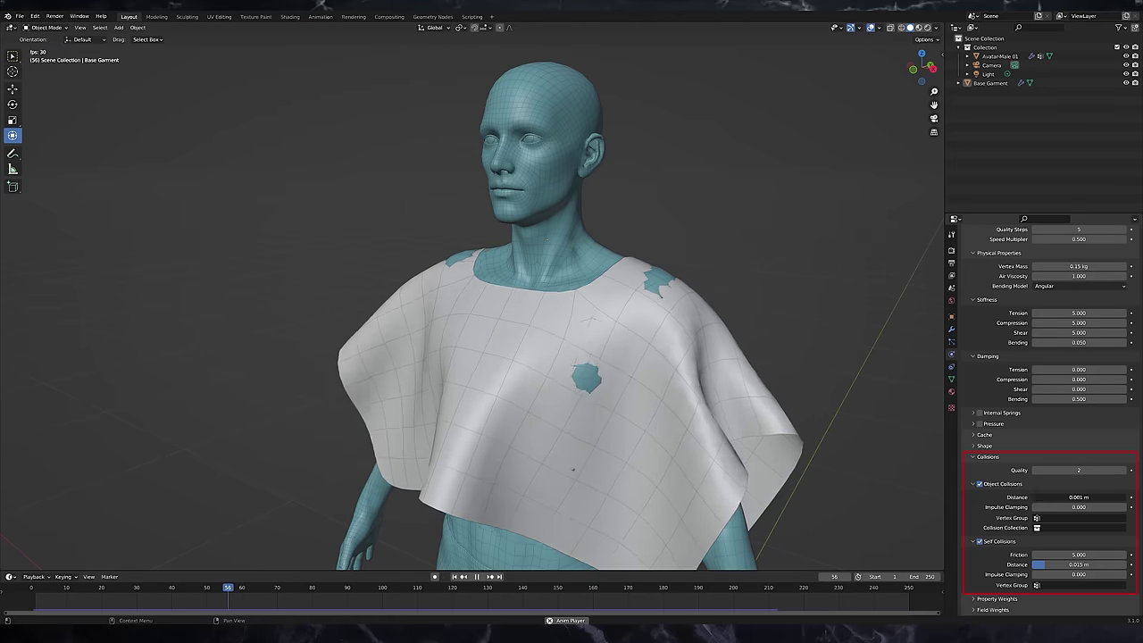
left_click_drag(1065, 497, 1078, 497)
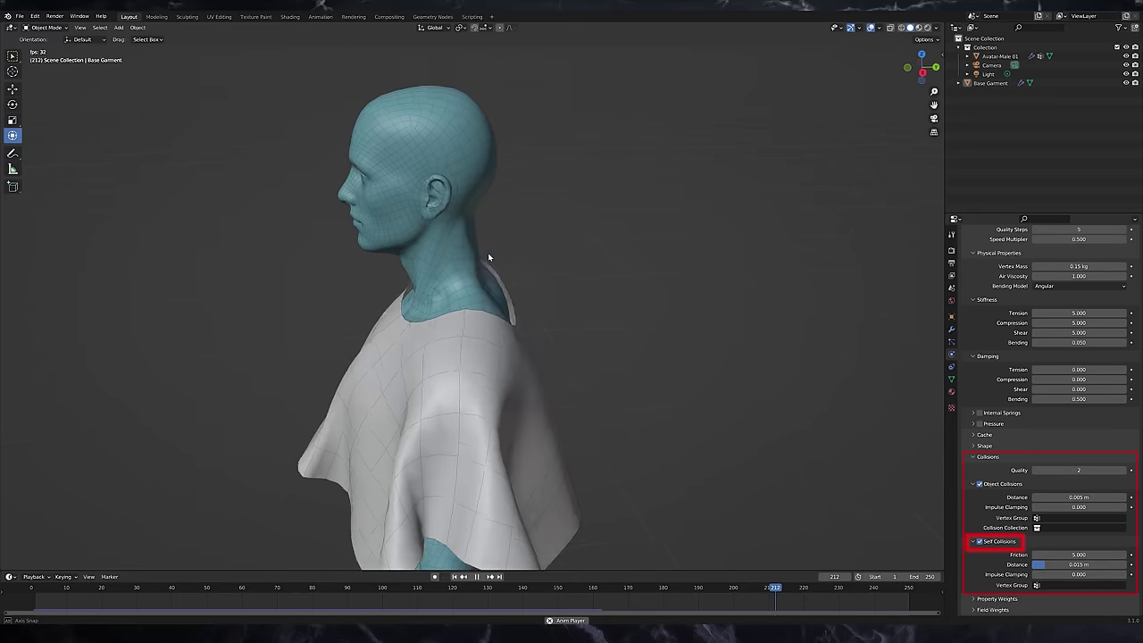
Inspect the drape with Self Collisions enabled, collapse the Collisions settings and expand the cloth's Shape settings
middle_click_drag(542, 253, 533, 230)
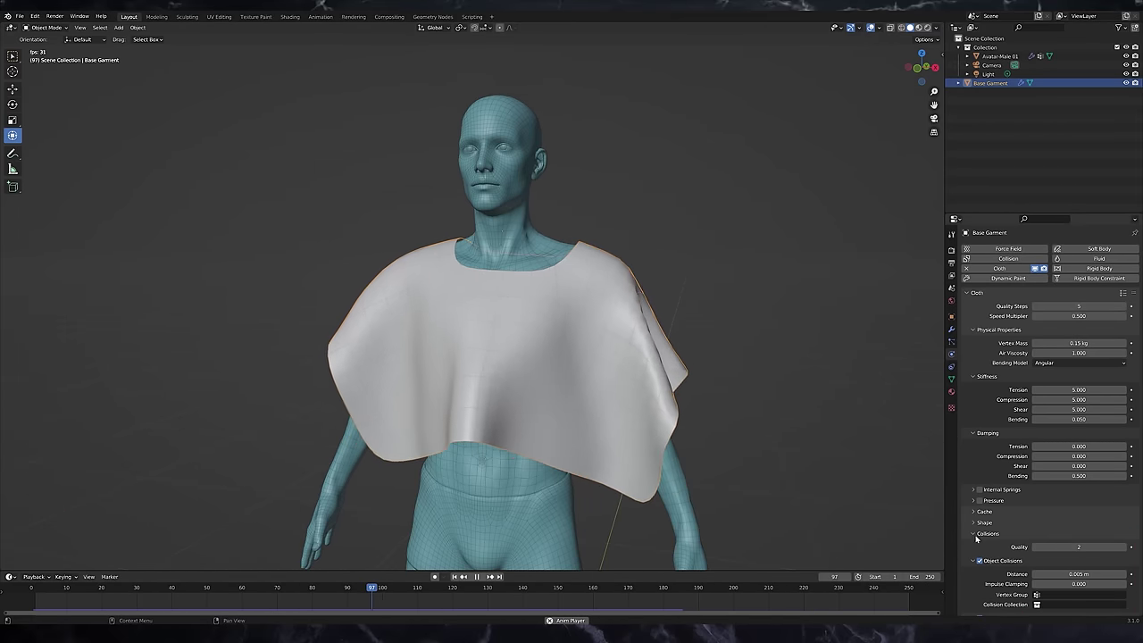
left_click(973, 534)
left_click(983, 523)
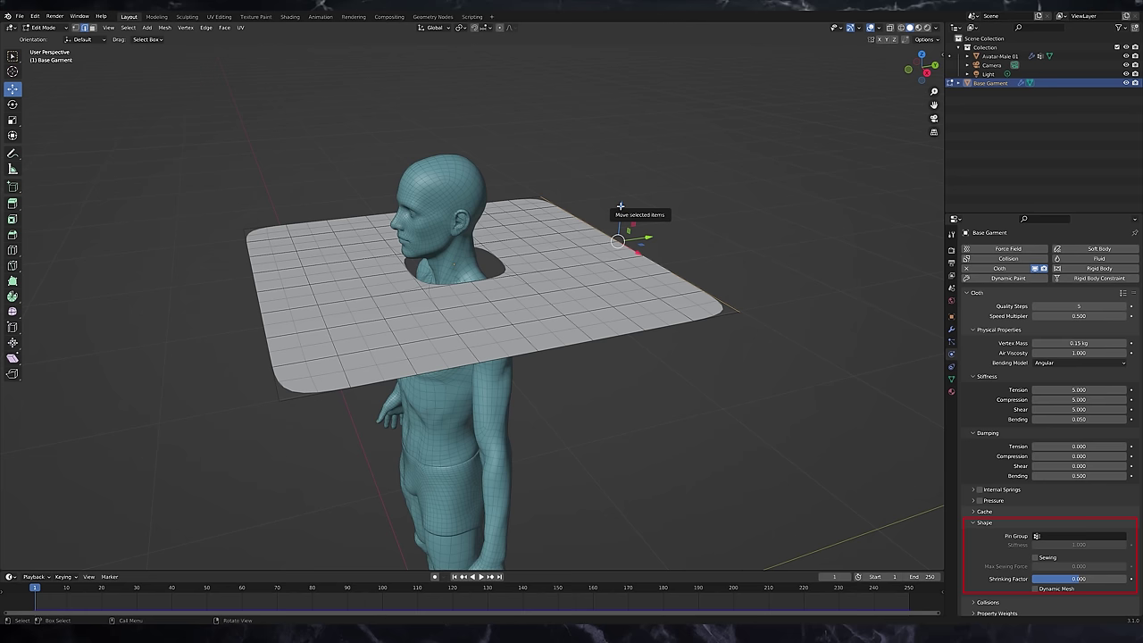
Raise the garment's selected outer edge and create a vertex group named Pinning Group
left_click_drag(621, 206, 626, 149)
left_click(951, 379)
left_click(1132, 277)
double_click(985, 279)
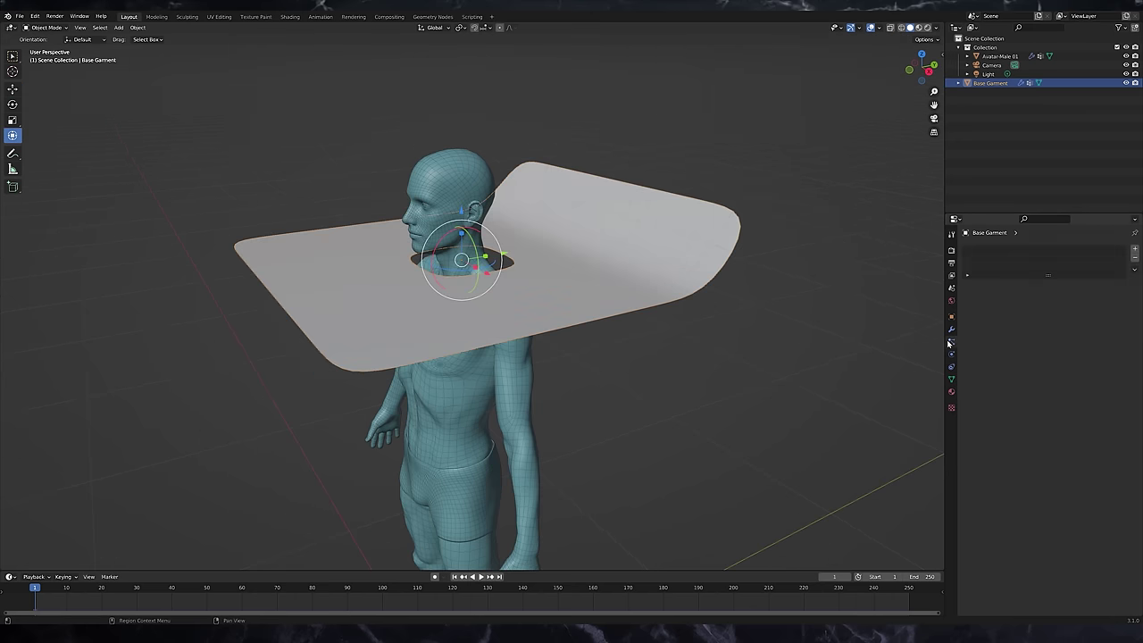
Assign Pinning Group as the cloth's Pin Group, test the pinned drape and collapse the Shape settings
left_click(951, 355)
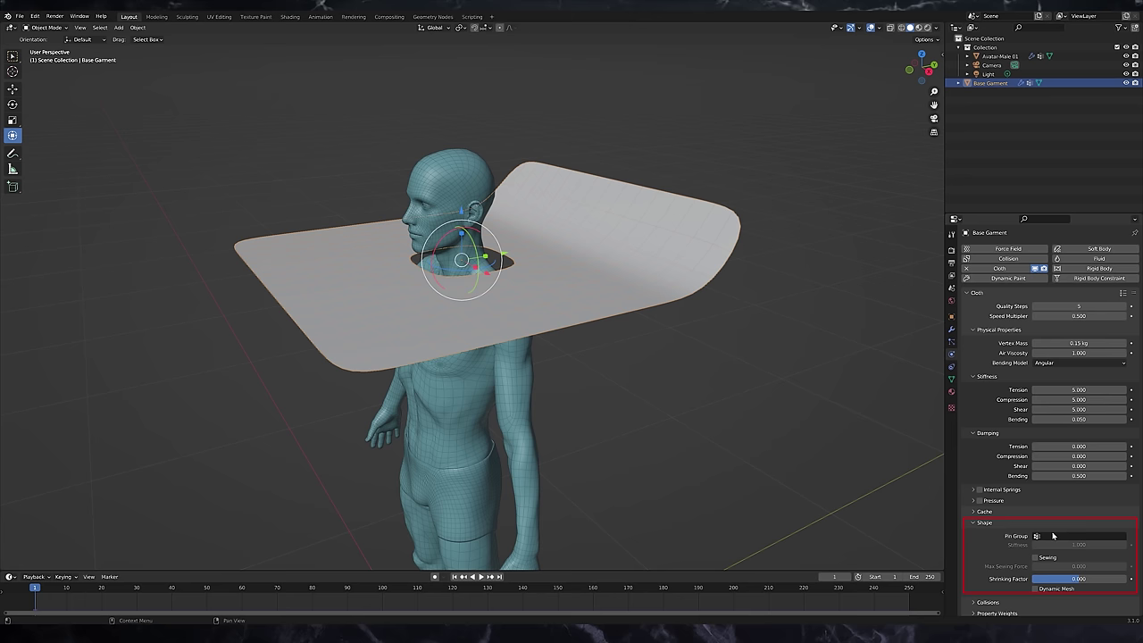
left_click(1054, 535)
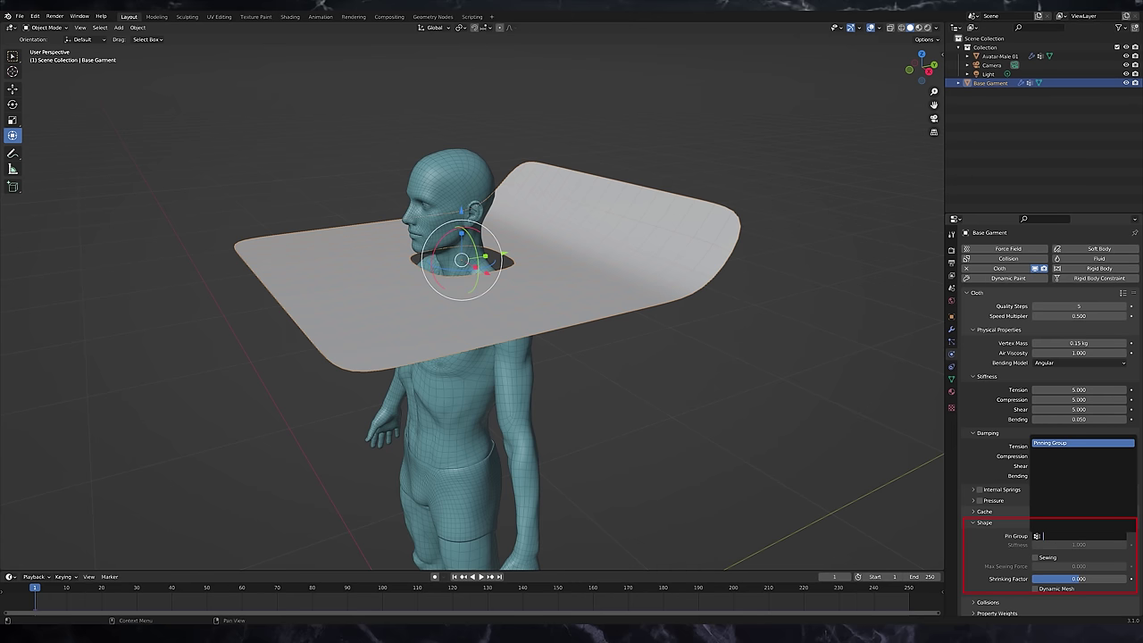
left_click(1075, 443)
key("space")
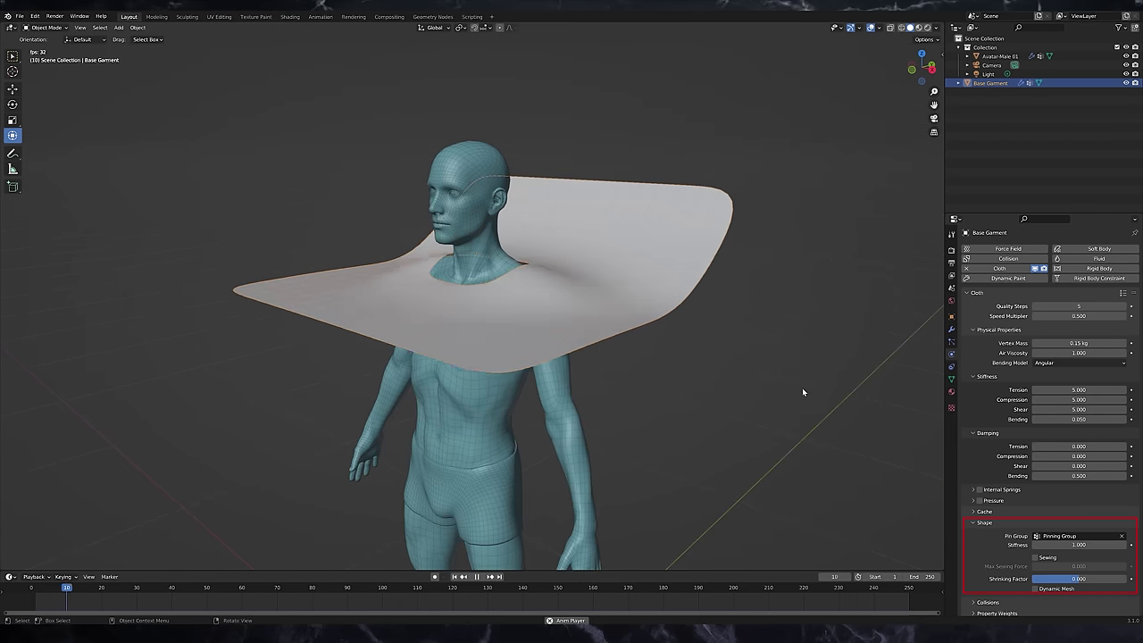
middle_click_drag(753, 336, 648, 355)
middle_click_drag(648, 355, 611, 356)
left_click(1018, 523)
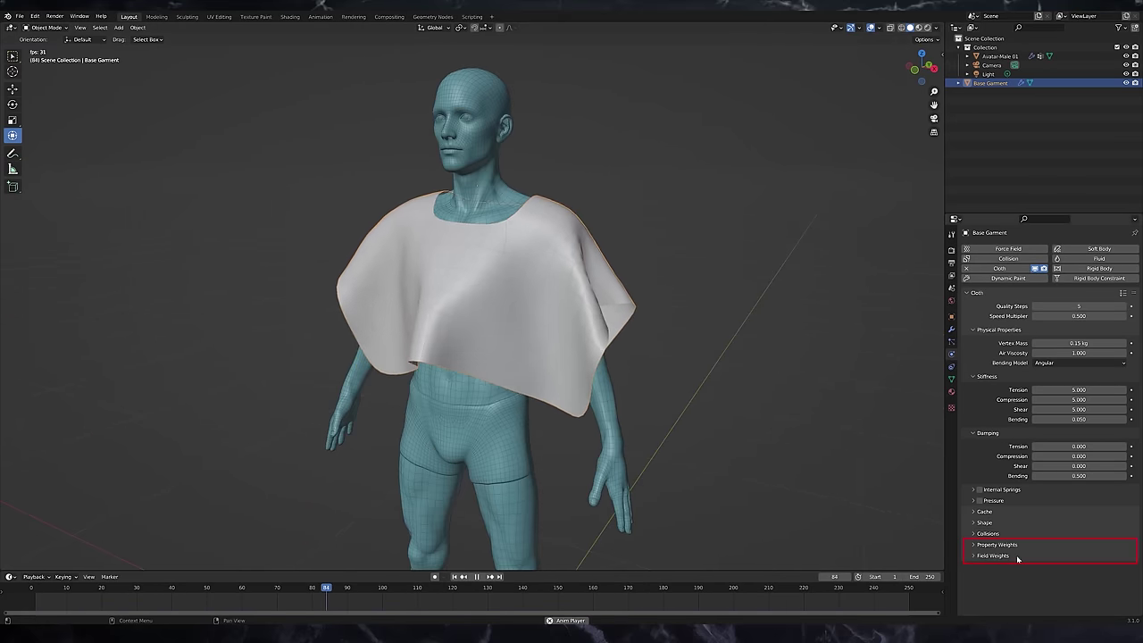
Test the cloth's Field Weights with Gravity at 0.000, restore it to 1.000 and collapse the section
left_click(1018, 557)
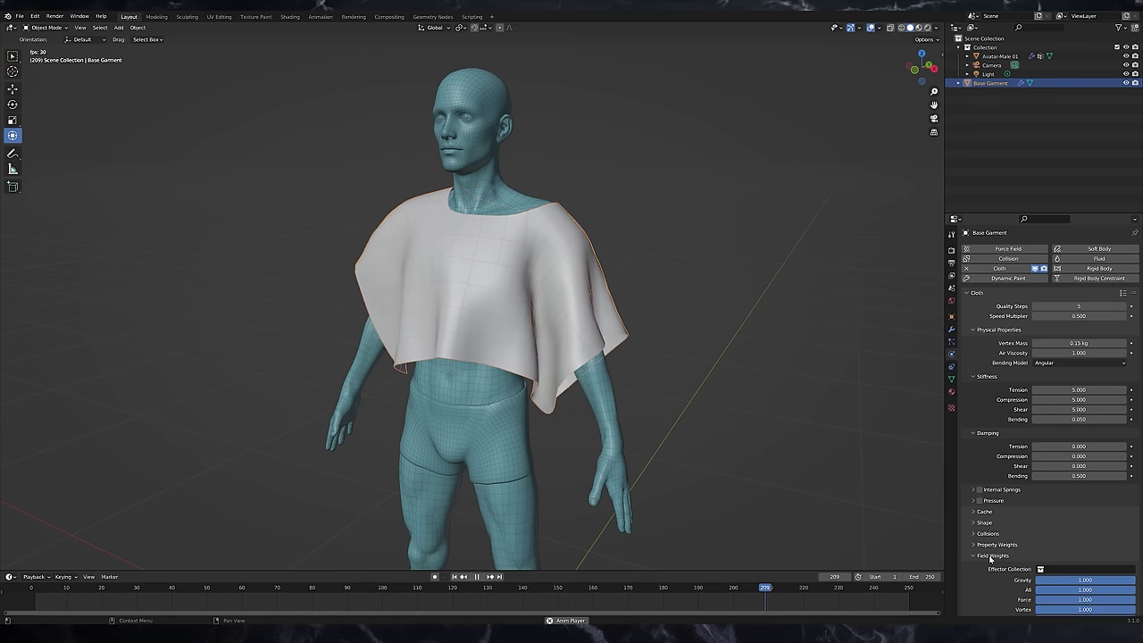
scroll(995, 557, "down", 3)
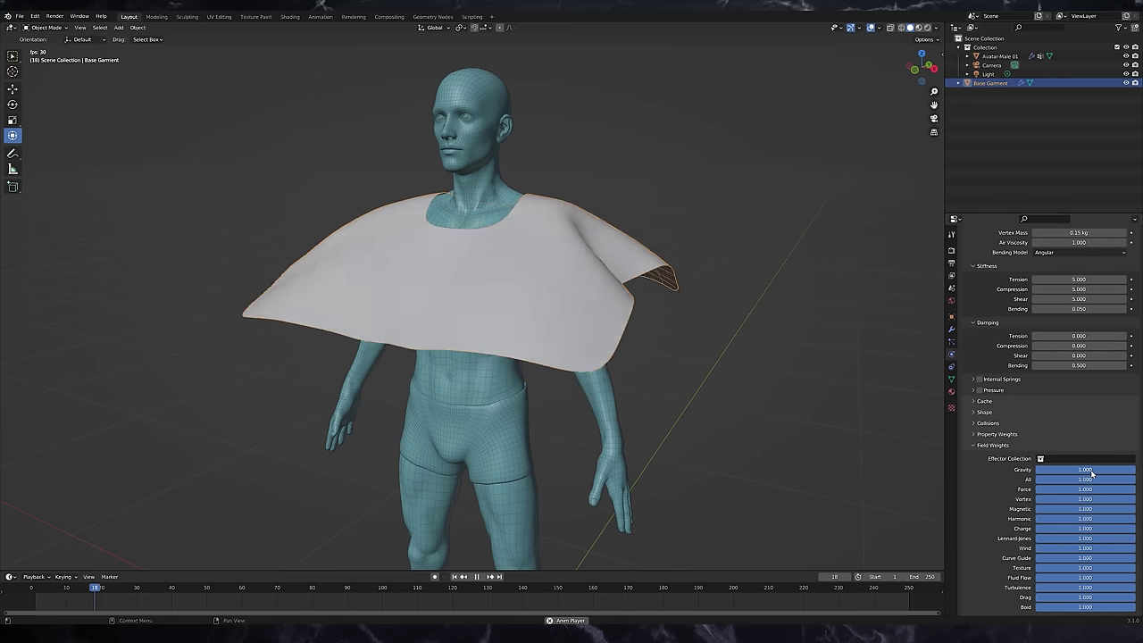
left_click_drag(1092, 470, 1035, 474)
middle_click_drag(689, 328, 651, 319)
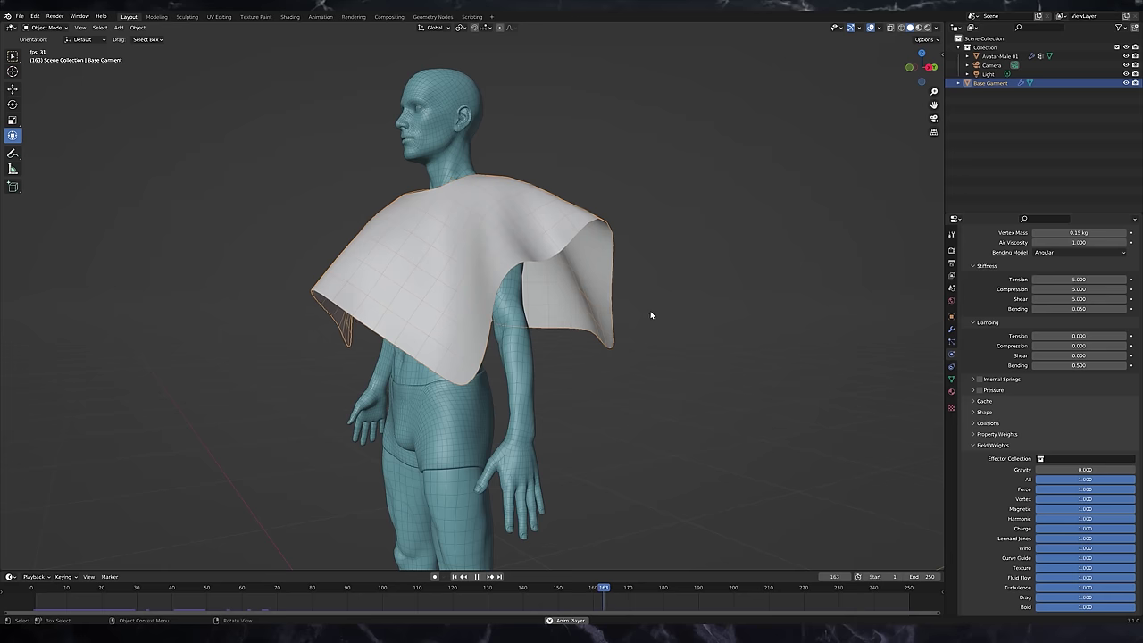
middle_click_drag(574, 348, 574, 348)
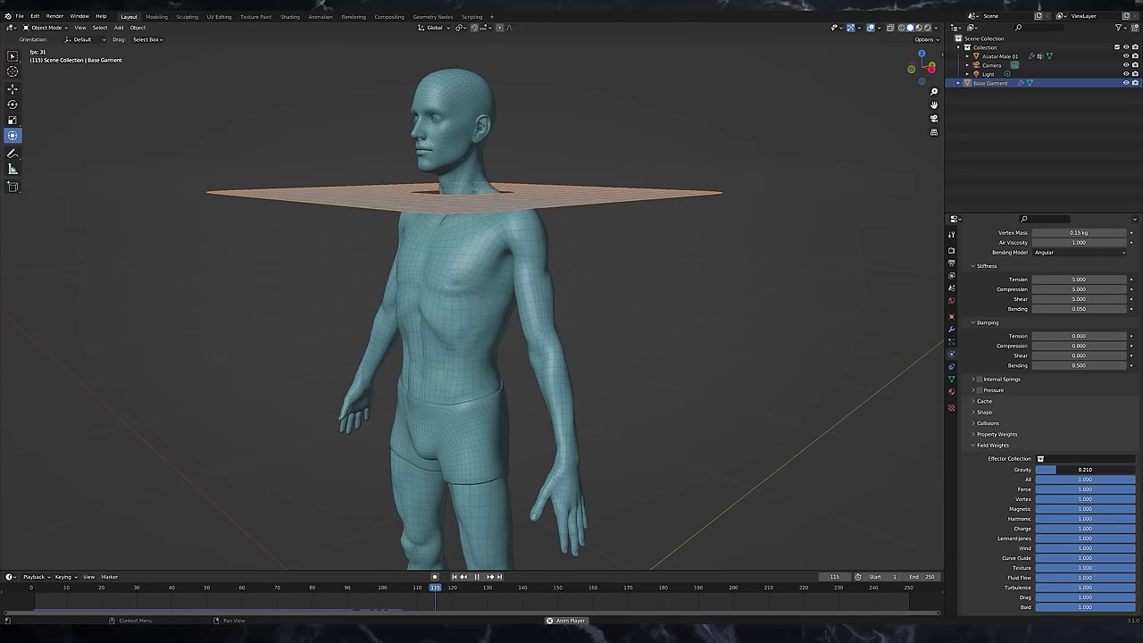
left_click_drag(1055, 468, 1135, 473)
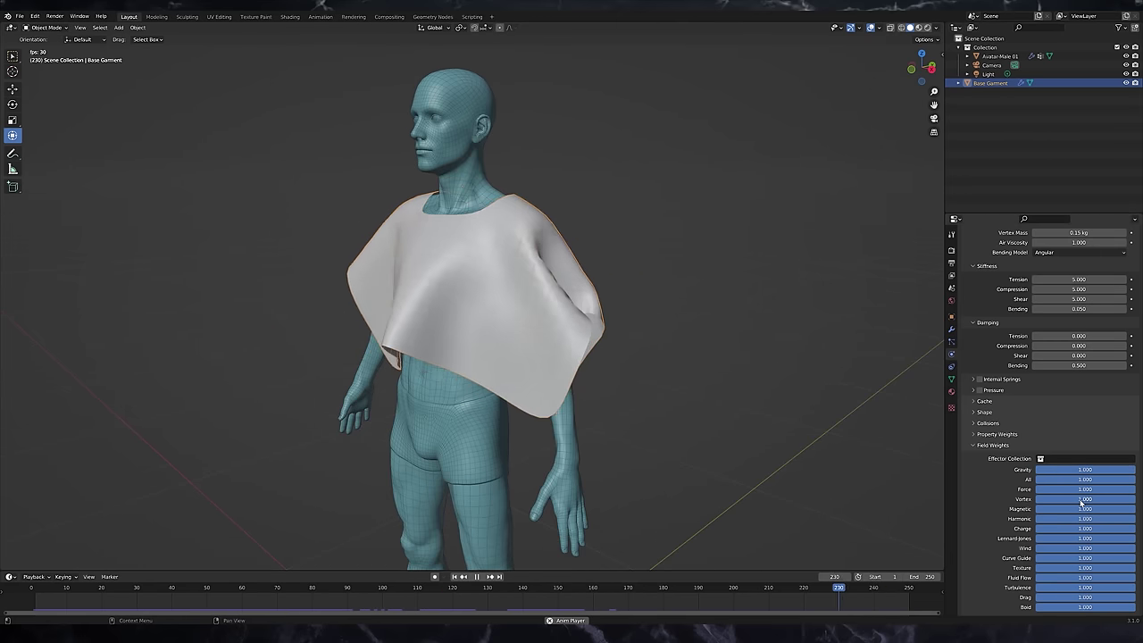
left_click_drag(1081, 480, 1136, 480)
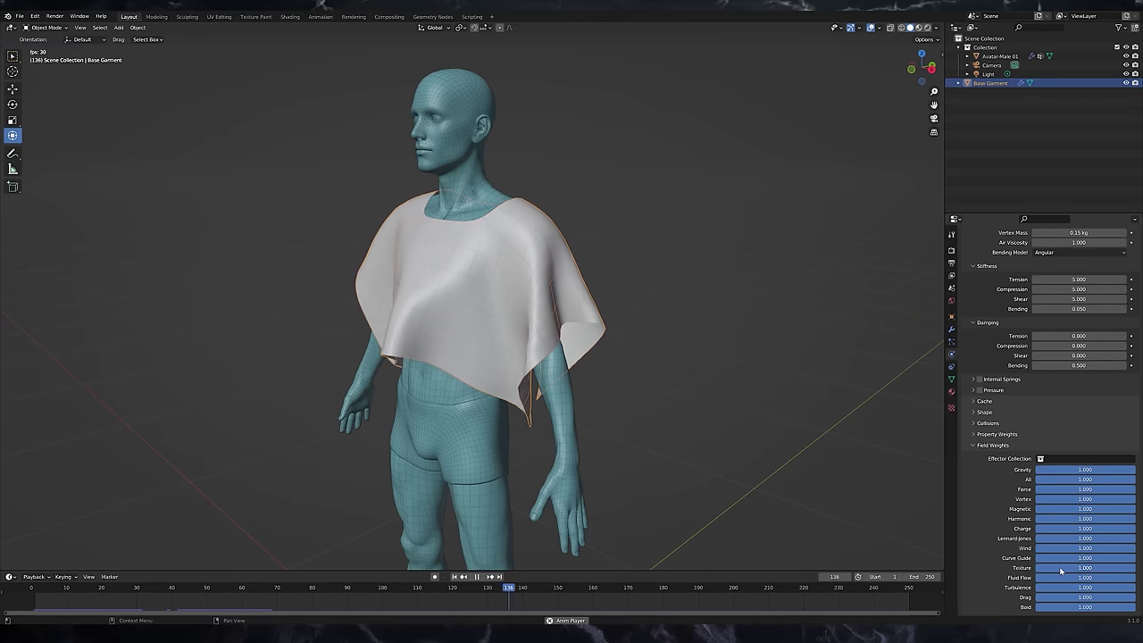
middle_click_drag(616, 430, 658, 429)
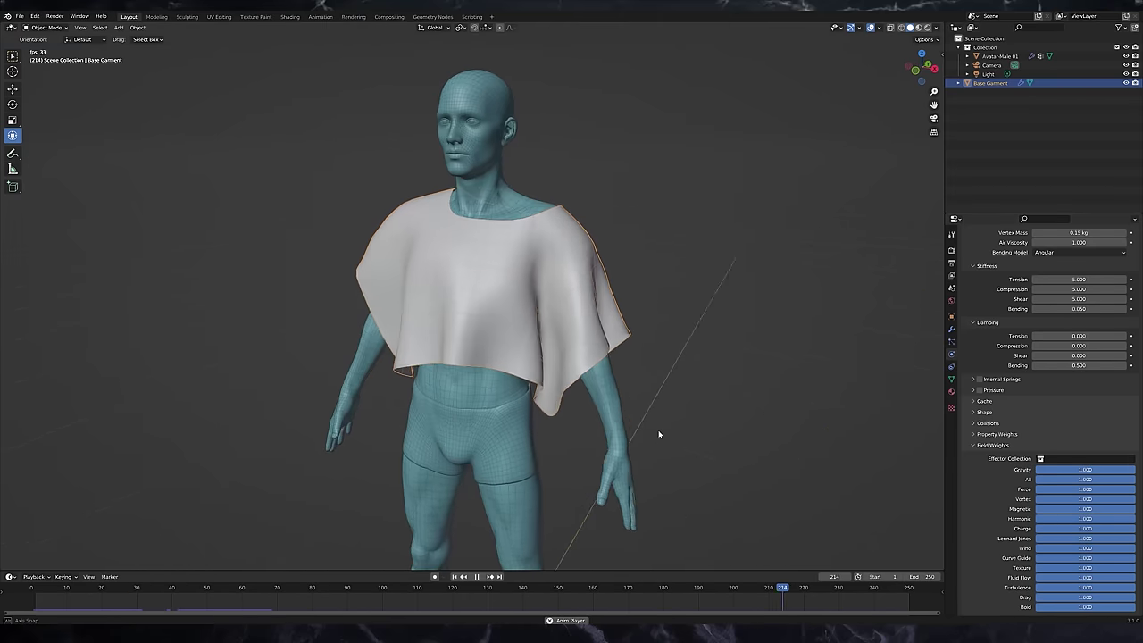
scroll(659, 429, "down", 1)
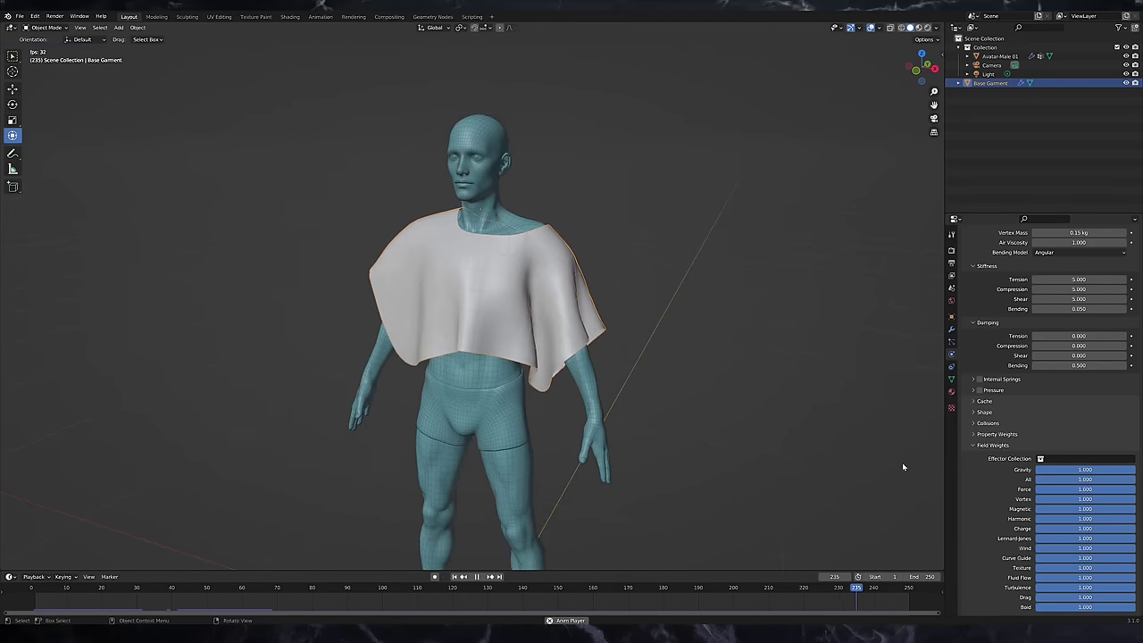
left_click(992, 445)
scroll(660, 352, "up", 1)
middle_click_drag(701, 370, 678, 355)
left_click(680, 355)
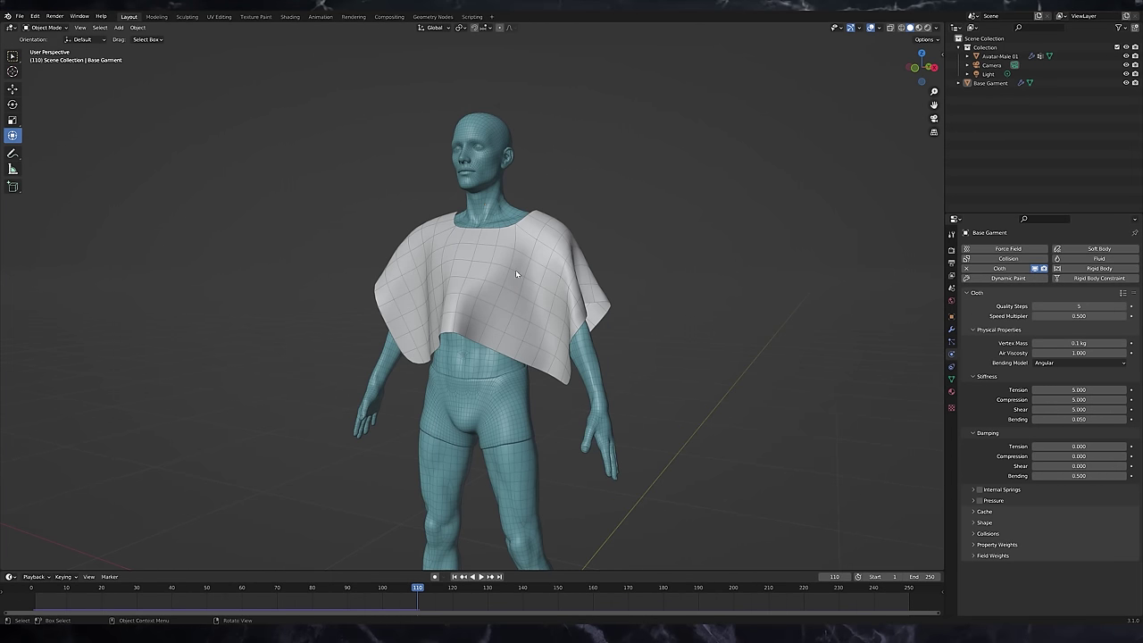
mouse_move(626, 266)
middle_mouse_down()
mouse_move(549, 298)
mouse_move(636, 279)
mouse_move(694, 283)
mouse_move(619, 284)
middle_mouse_up()
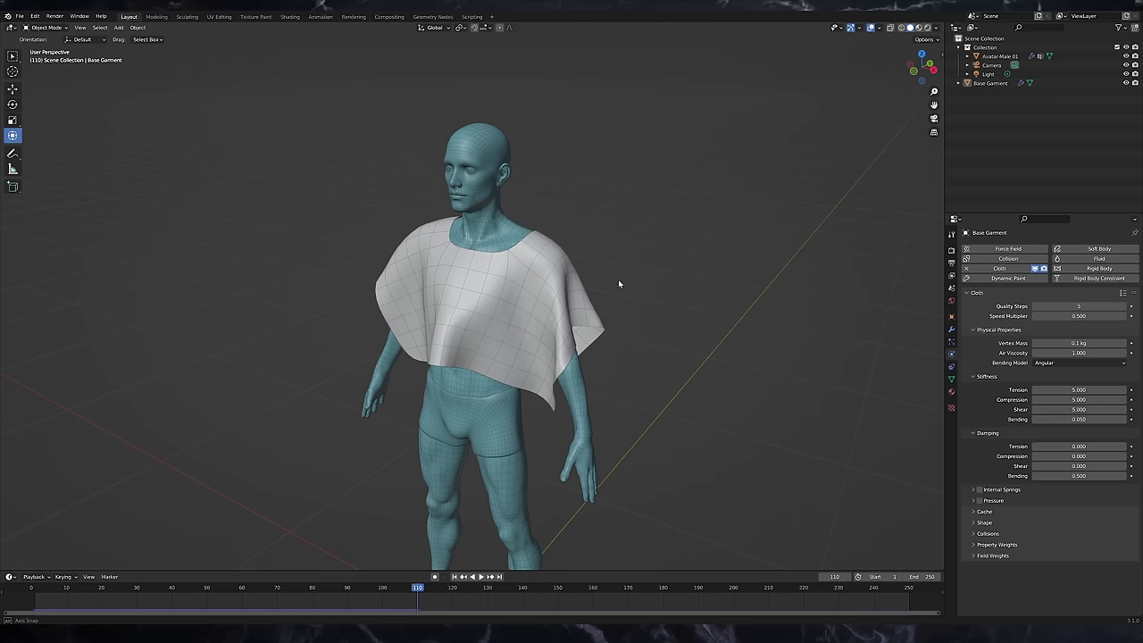
middle_click_drag(619, 282, 617, 281)
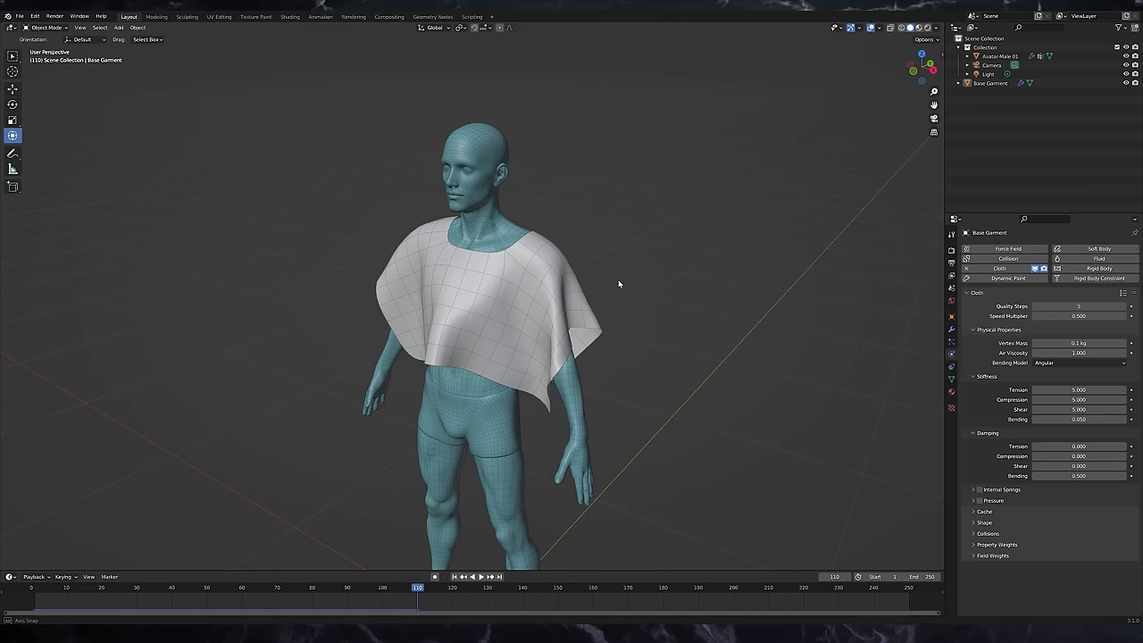
Delete the blocks of faces at all four corners of the garment mesh to form a cross around the neck opening
left_click(571, 297)
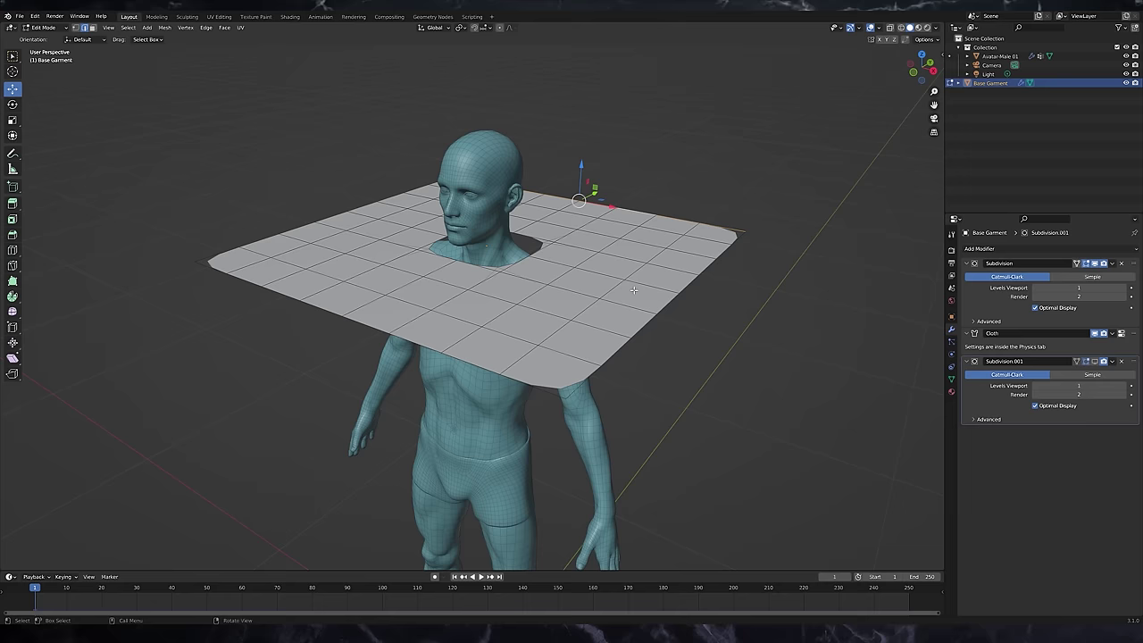
middle_click_drag(633, 289, 712, 343)
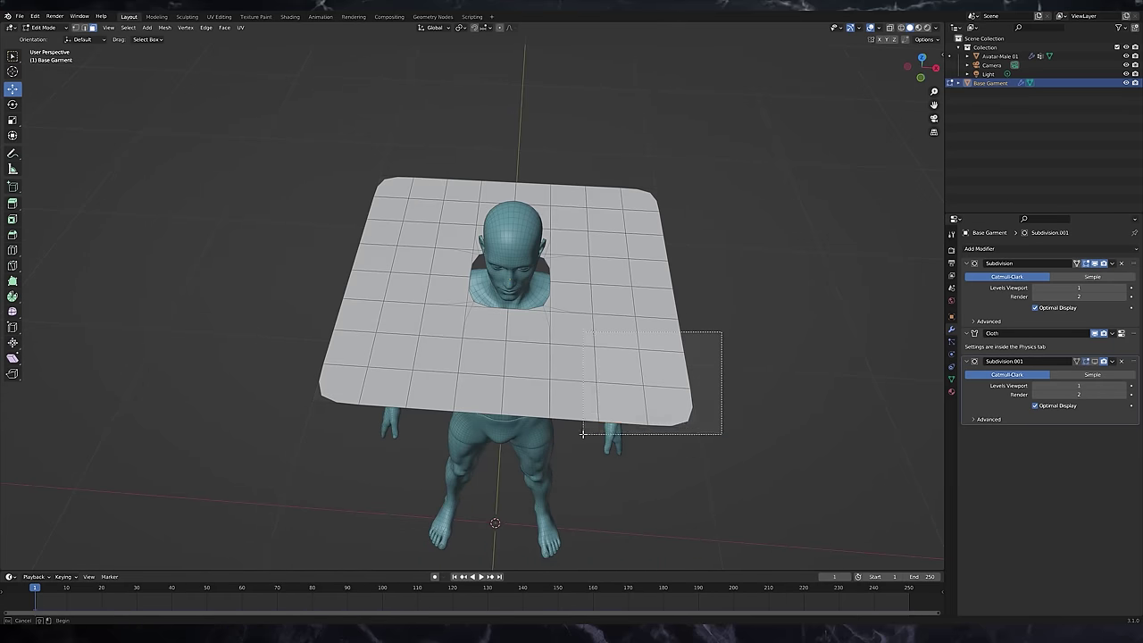
left_click_drag(340, 400, 313, 404, "shift")
middle_click_drag(447, 268, 392, 362, "shift")
left_click_drag(652, 243, 515, 337, "shift")
left_click_drag(413, 245, 288, 335, "shift")
middle_click_drag(382, 341, 368, 298)
key("x")
left_click(393, 328)
Bend both side flaps down over the arms with X-mirrored proportional moves, adjusting the influence size
middle_click_drag(422, 353, 550, 276, "shift")
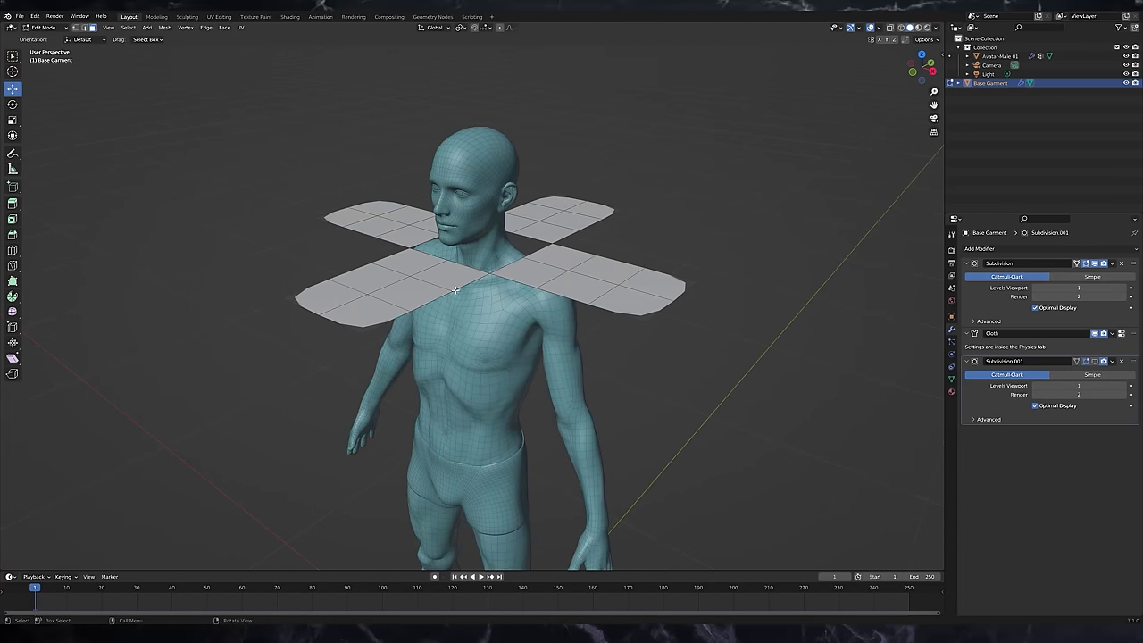
middle_click_drag(413, 310, 440, 296)
key("g")
scroll(669, 240, "down", 5)
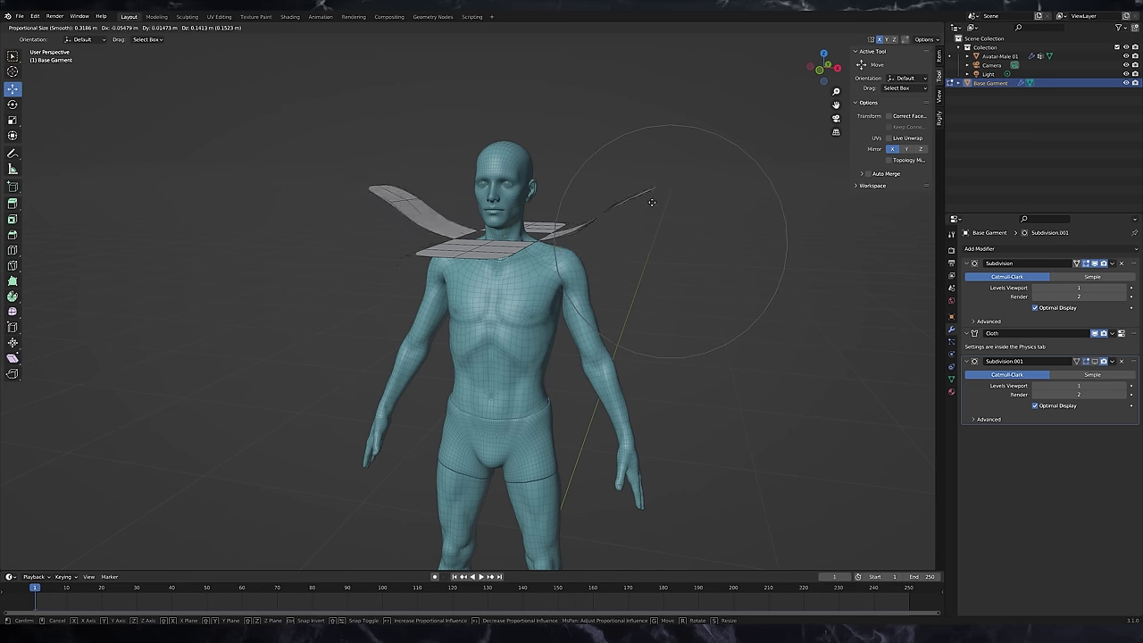
scroll(660, 250, "down", 8)
scroll(662, 255, "up", 10)
left_click(645, 341)
left_click(819, 70)
key("g")
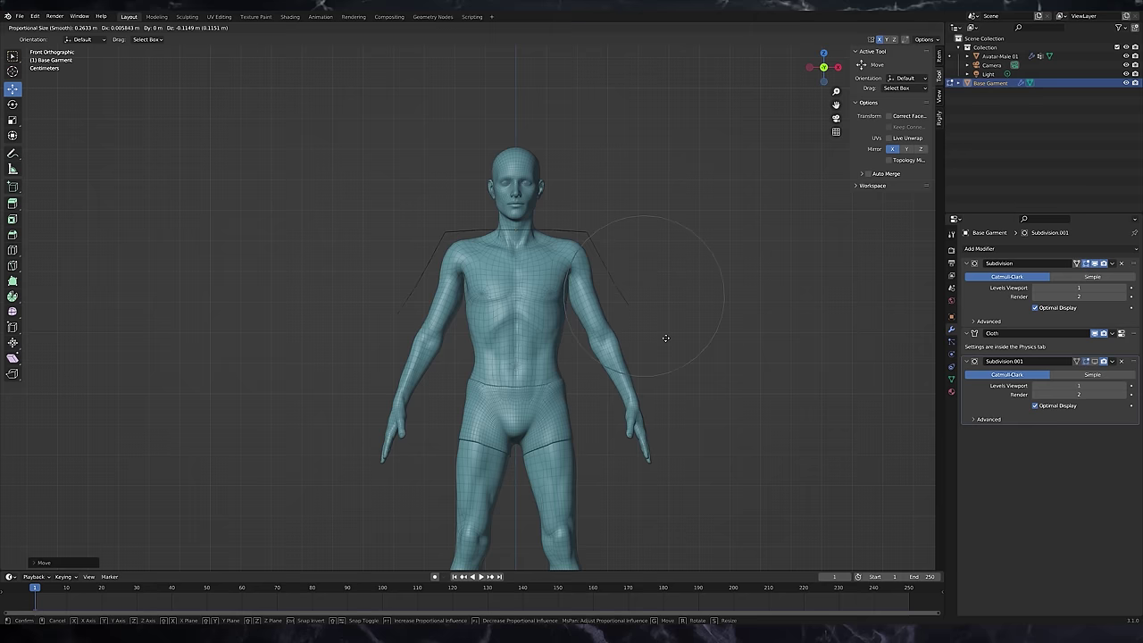
left_click(370, 307)
Bend the front and back flaps down over the torso with mirrored moves and adjust the panel vertices
middle_click_drag(369, 307, 308, 268)
key("g")
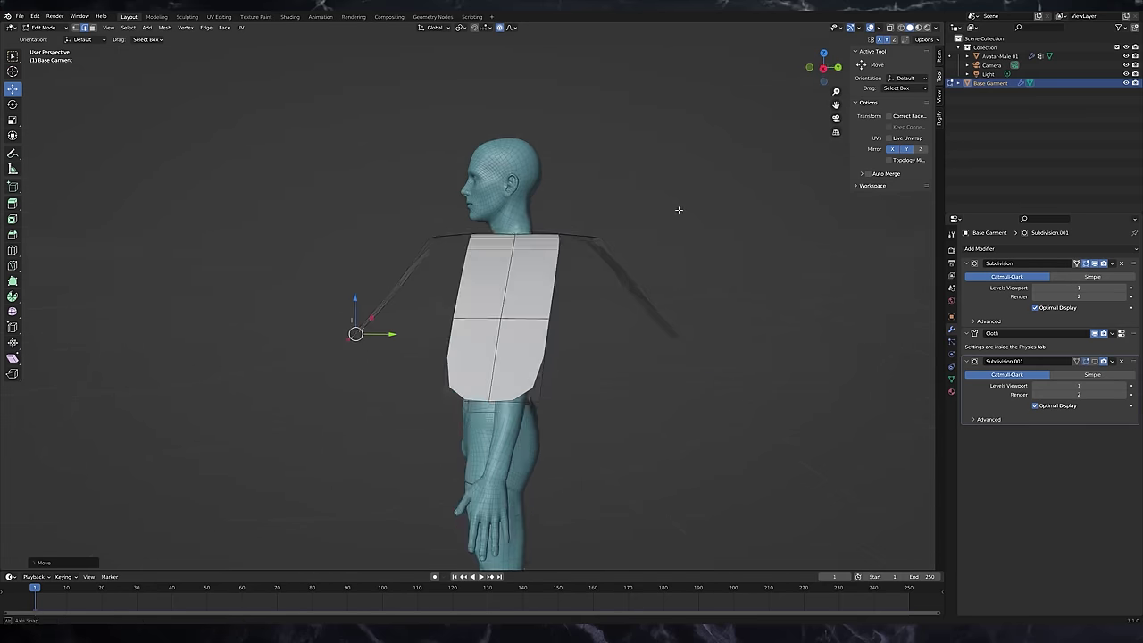
left_click(826, 68)
key("g")
left_click(444, 244)
key("g")
middle_click_drag(444, 245, 642, 319)
left_click(500, 273)
key("g")
key("z")
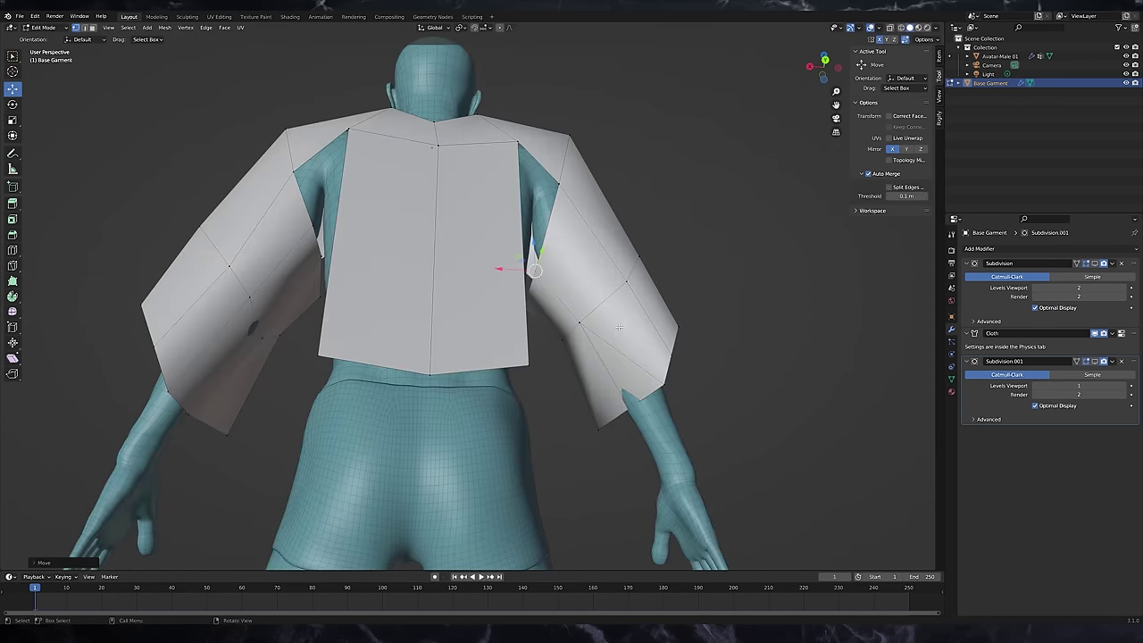
Shape the sleeve's lower edge by repositioning its underside and hem vertices, mirrored in X
middle_click_drag(619, 327, 615, 359)
left_click(667, 382)
key("g")
left_click(645, 393)
key("g")
left_click(625, 405)
middle_click_drag(625, 405, 687, 423)
key("g")
left_click(610, 419)
Close the sleeve's hem by moving its corner vertex onto its neighbour with Auto Merge at a 0.1 m threshold
scroll(609, 420, "up", 3)
middle_click_drag(607, 420, 571, 423)
middle_click_drag(679, 500, 639, 336, "shift")
left_click_drag(670, 308, 641, 295)
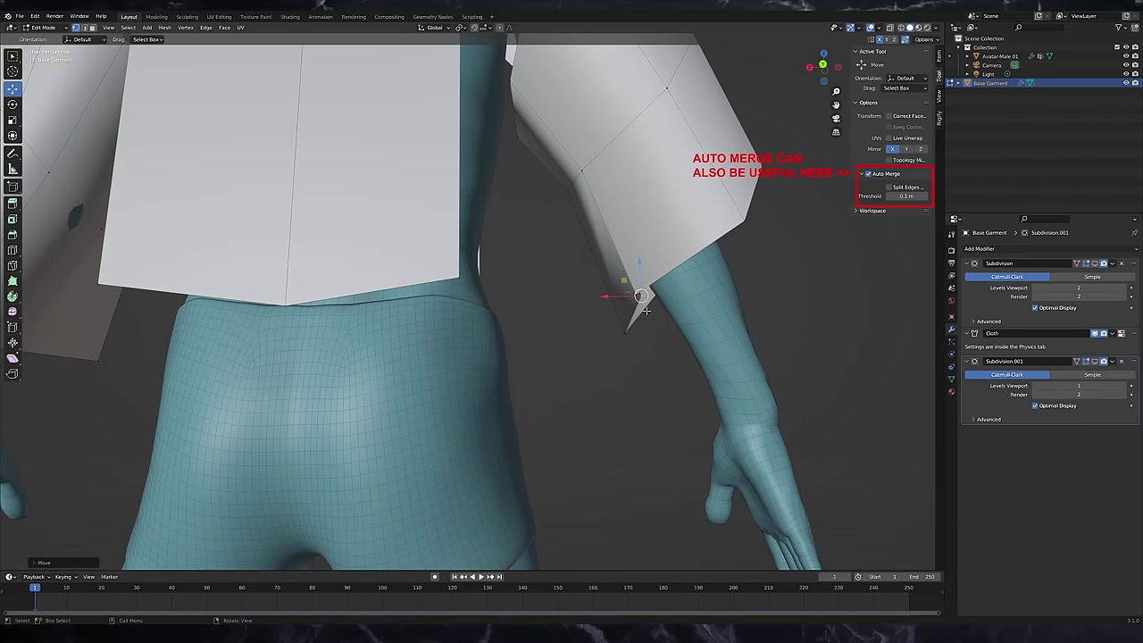
Adjust the garment's vertices along Y and move the front panel's chest edge forward to clear the avatar's chest
middle_click_drag(640, 309, 454, 389)
key("g")
key("y")
left_click(529, 359)
scroll(629, 307, "down", 5)
left_click_drag(462, 367, 446, 373)
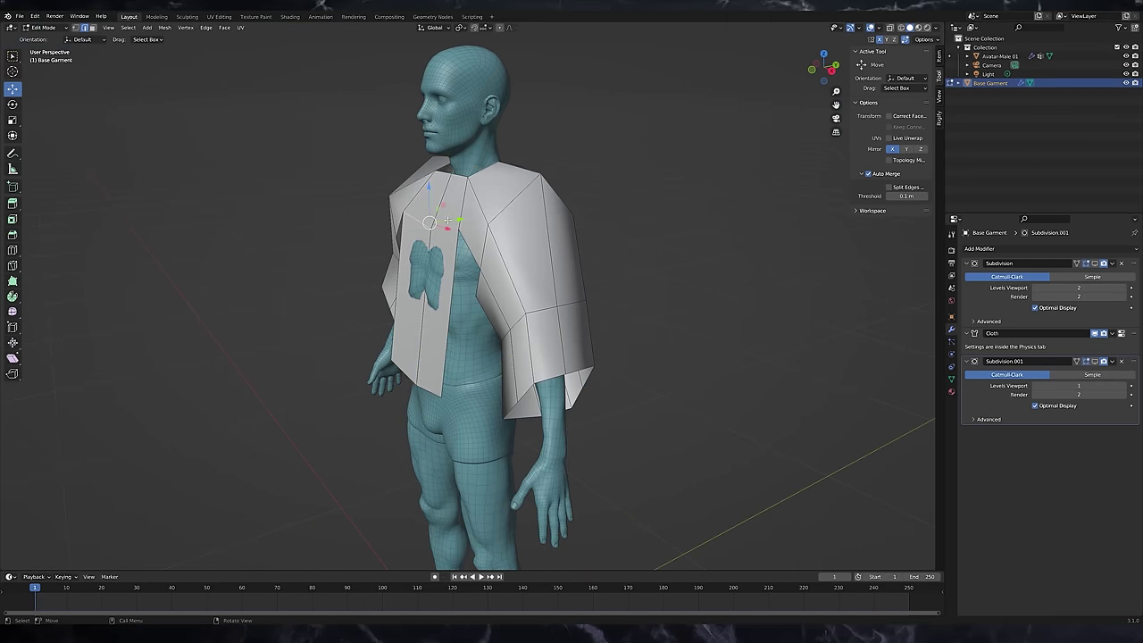
left_click_drag(458, 221, 446, 222)
middle_click_drag(513, 225, 563, 327)
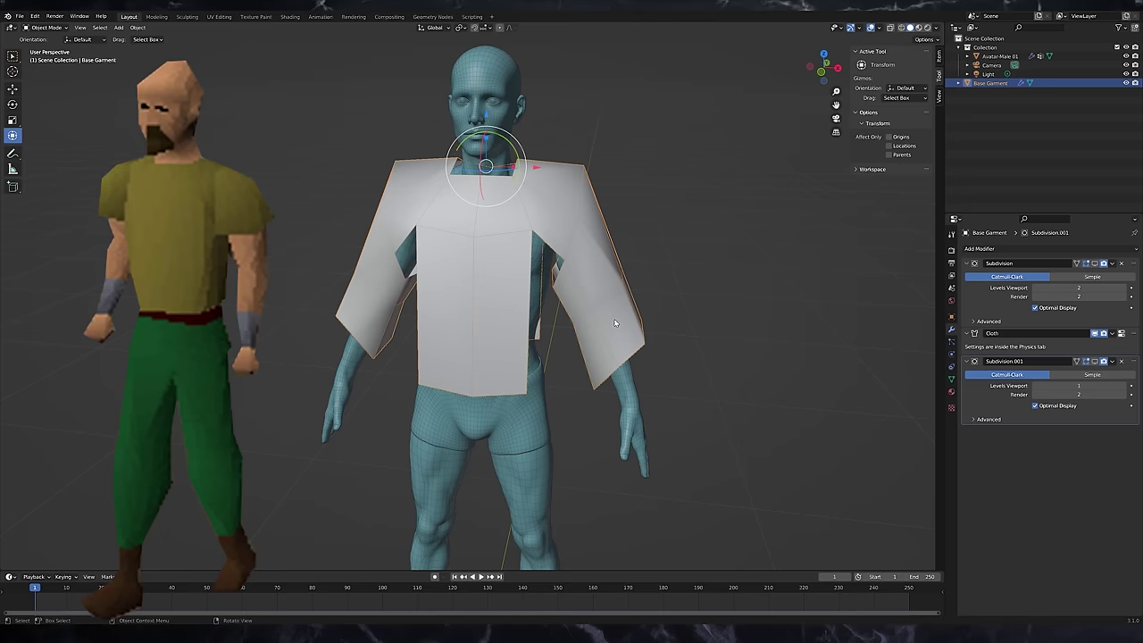
Show both Subdivision modifiers of the garment in the viewport
middle_click_drag(598, 321, 628, 322)
scroll(643, 321, "up", 1)
middle_click_drag(659, 322, 614, 348, "shift")
scroll(620, 365, "down", 2)
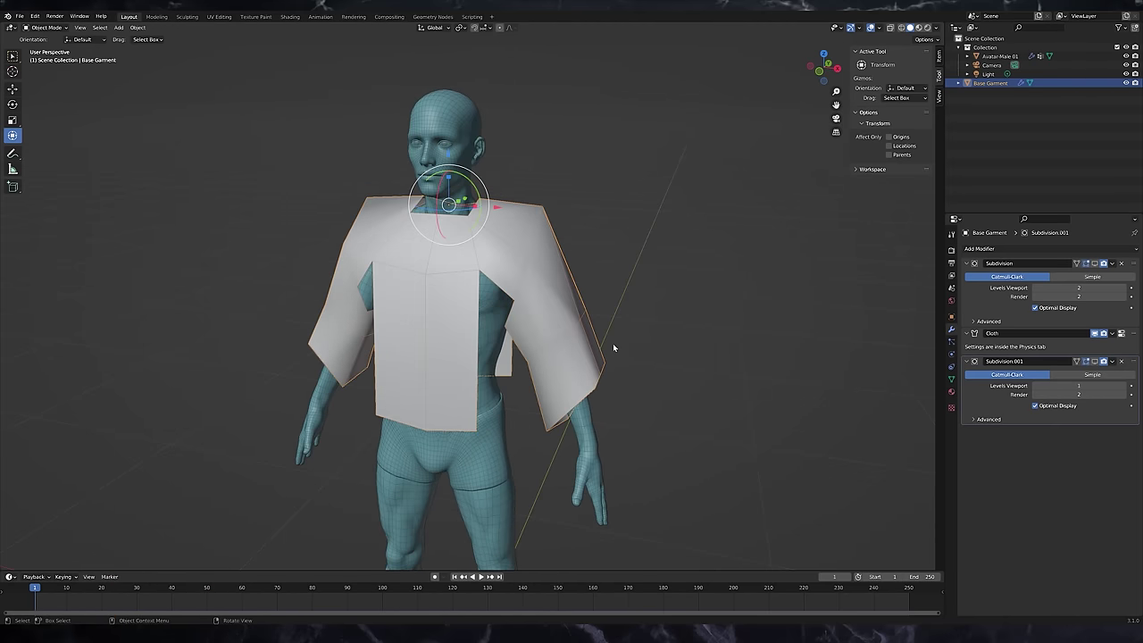
left_click(1093, 264)
middle_click_drag(749, 335, 723, 339)
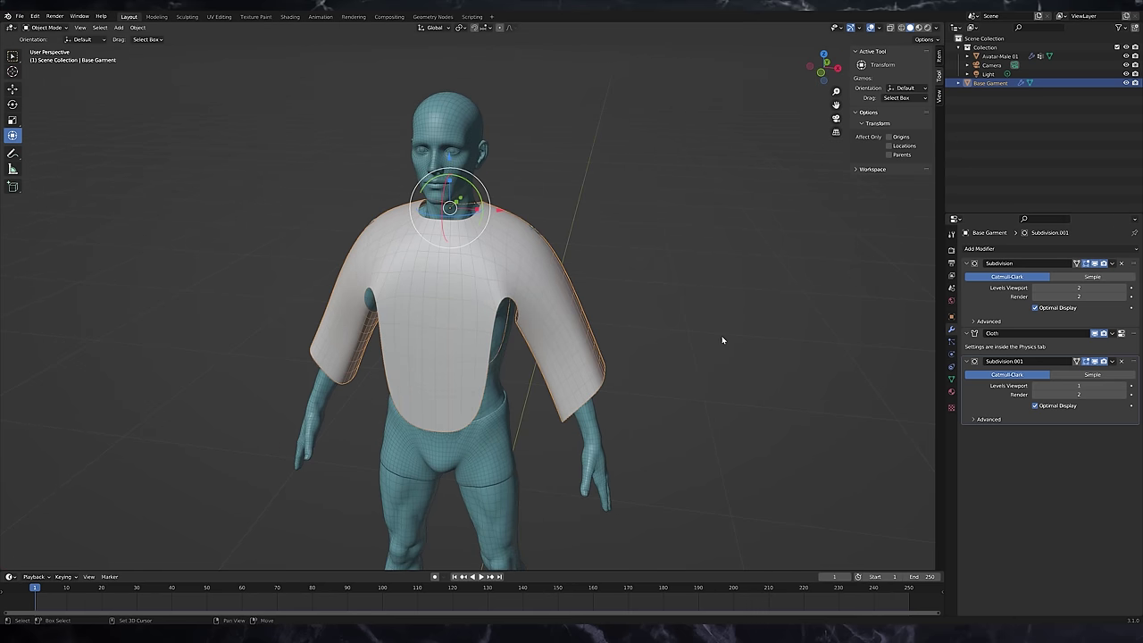
Play the cloth simulation on the open-sided garment and view the drape from the side
key("space")
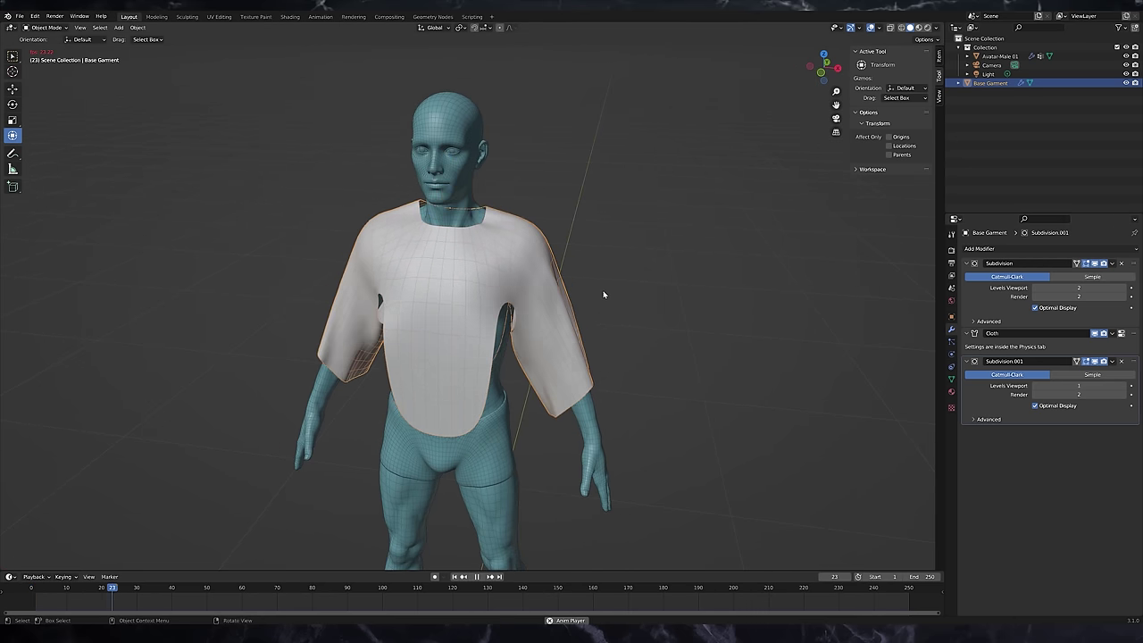
middle_click_drag(580, 280, 510, 271)
mouse_move(459, 307)
middle_mouse_down()
mouse_move(694, 302)
mouse_move(472, 325)
middle_mouse_up()
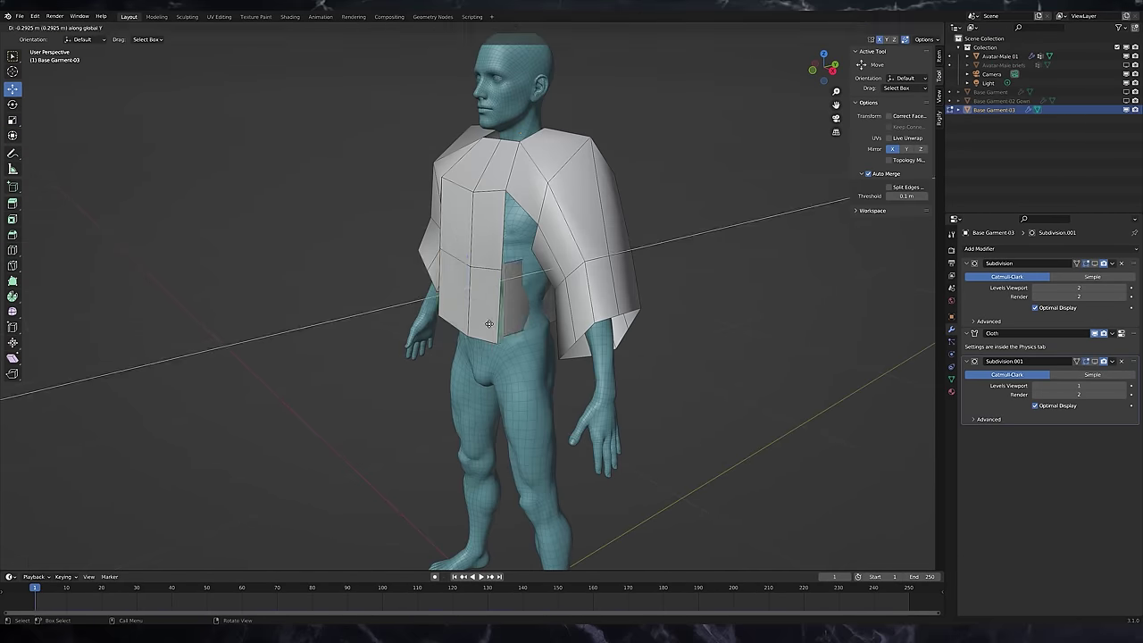
Extend Base Garment-03's sleeves towards the wrists, resize the cuffs and play the cloth simulation
key("space")
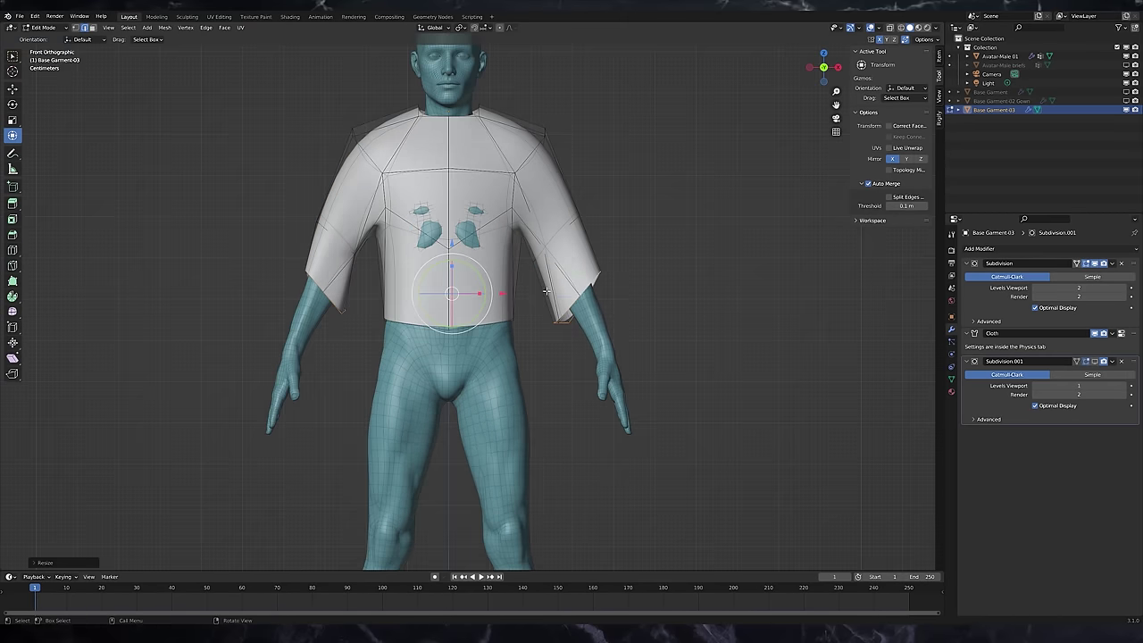
key("g")
left_click(619, 398)
key("s")
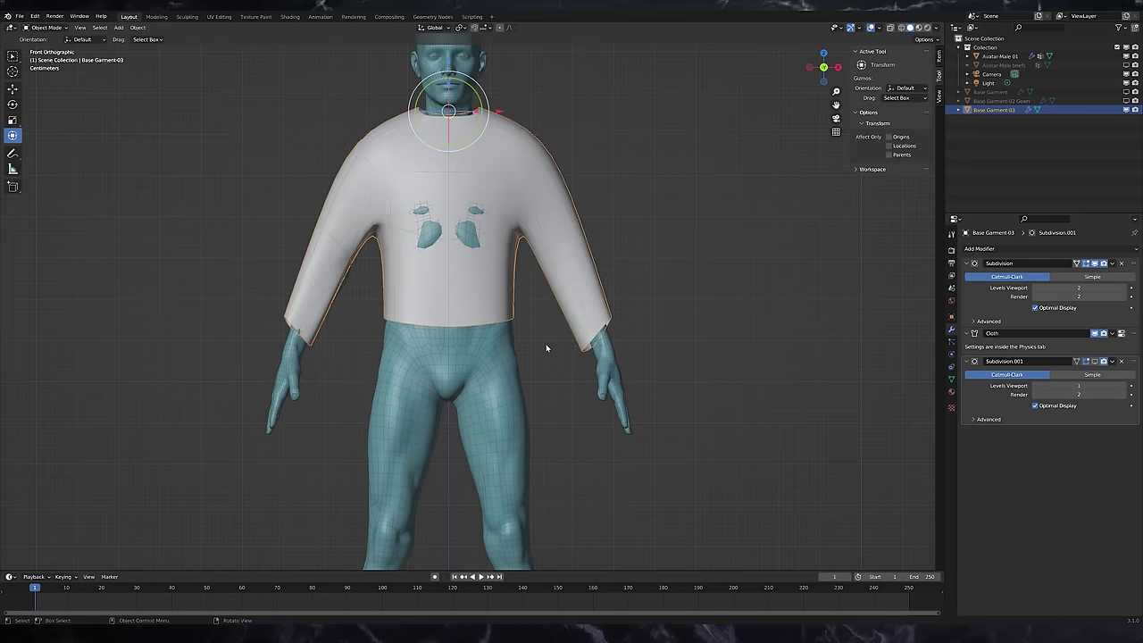
middle_click_drag(547, 349, 589, 360)
key("space")
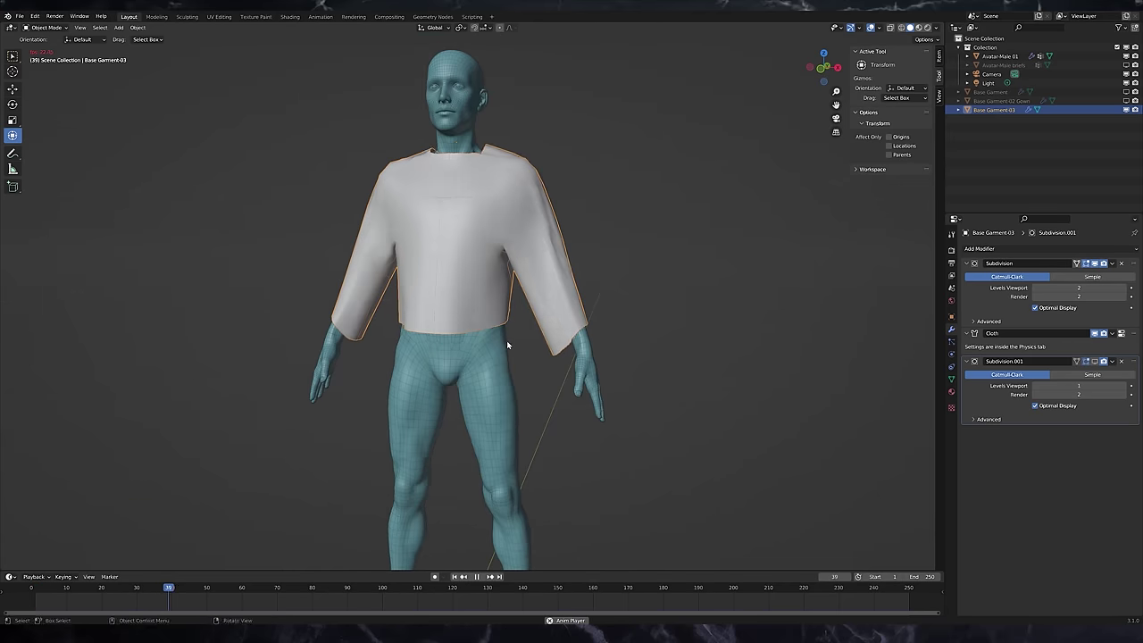
Move the upper front faces of Base Garment-03 away from the avatar's chest and play the cloth simulation
key("Tab")
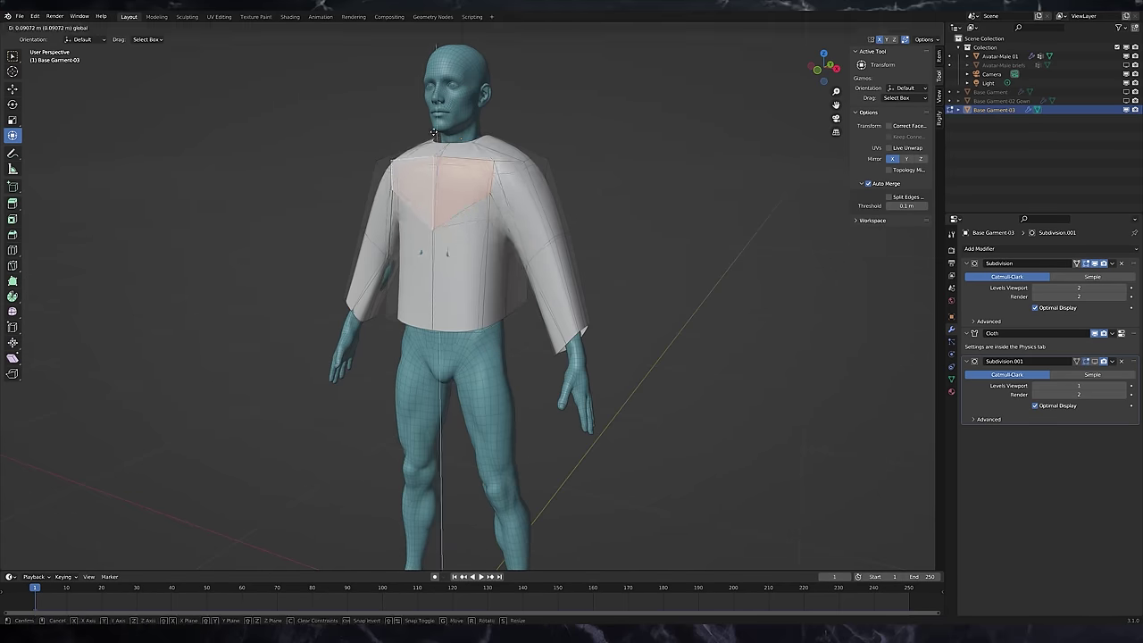
middle_click_drag(446, 235, 468, 208)
key("g")
key("space")
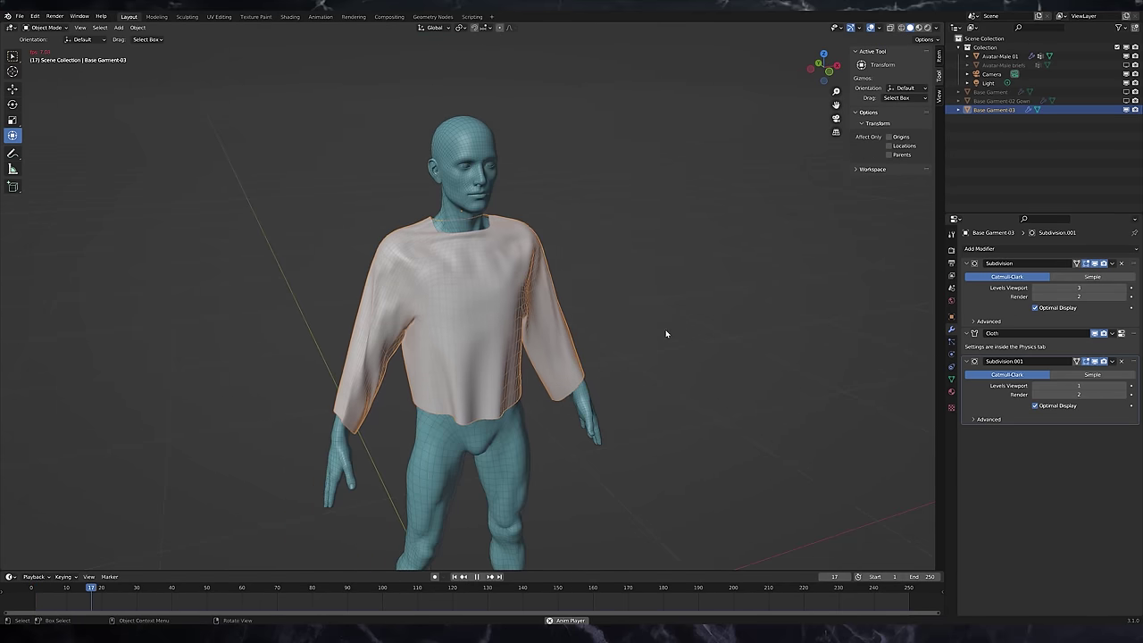
middle_click_drag(600, 354, 516, 374)
scroll(560, 389, "up", 3)
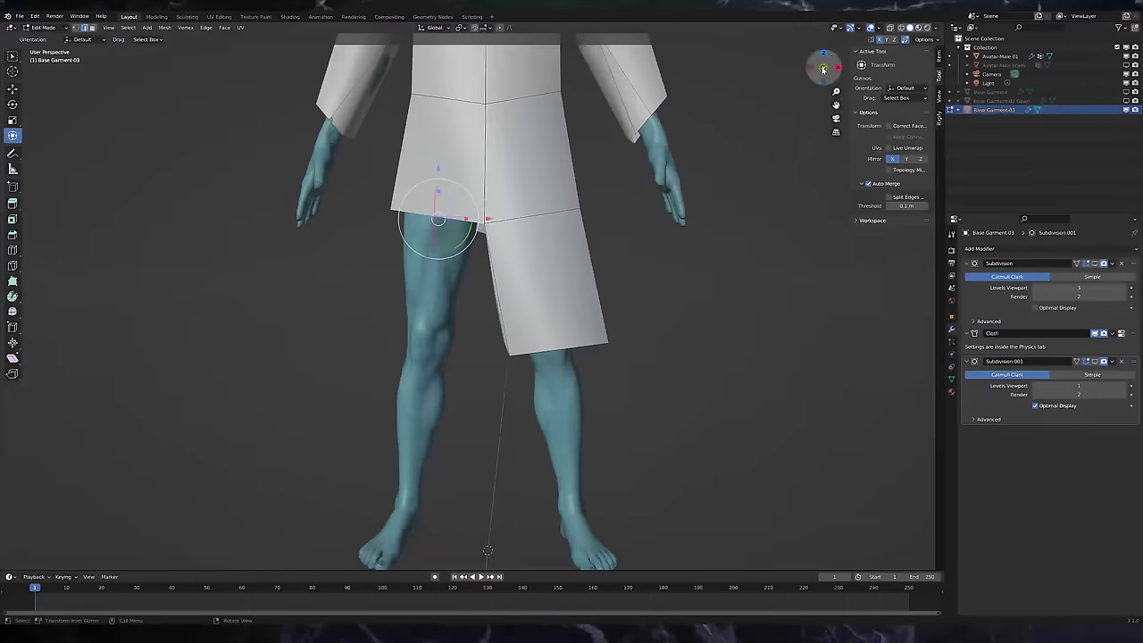
Extrude the garment's lower edges down over both thighs in the front view to form separate leg sections
key("g")
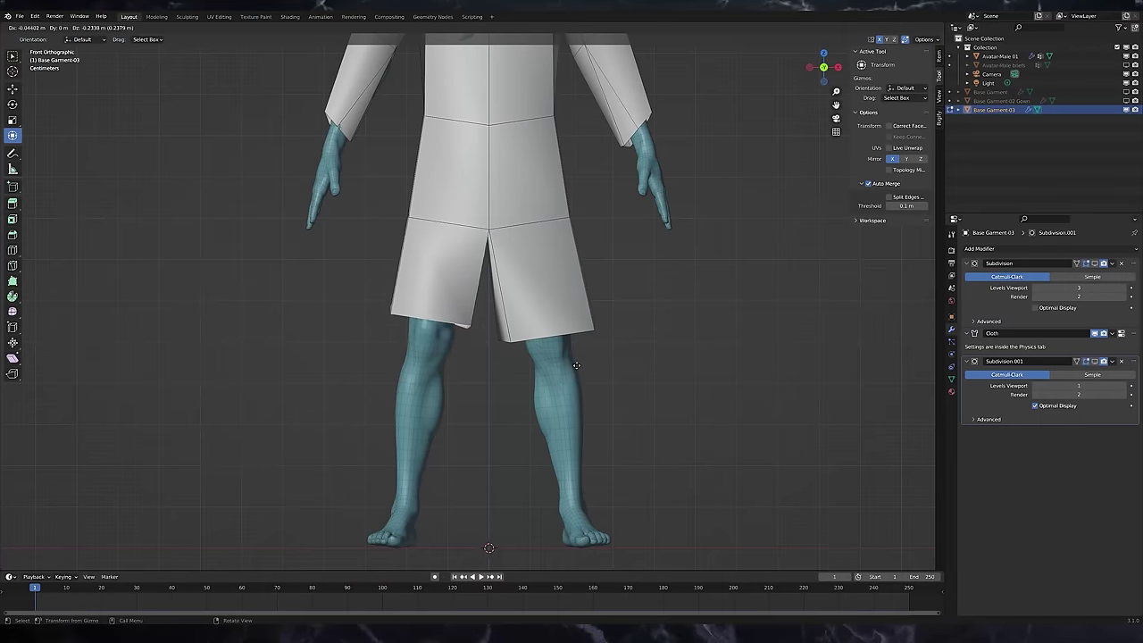
key("e")
left_click(536, 551)
left_click(569, 335, "alt")
key("e")
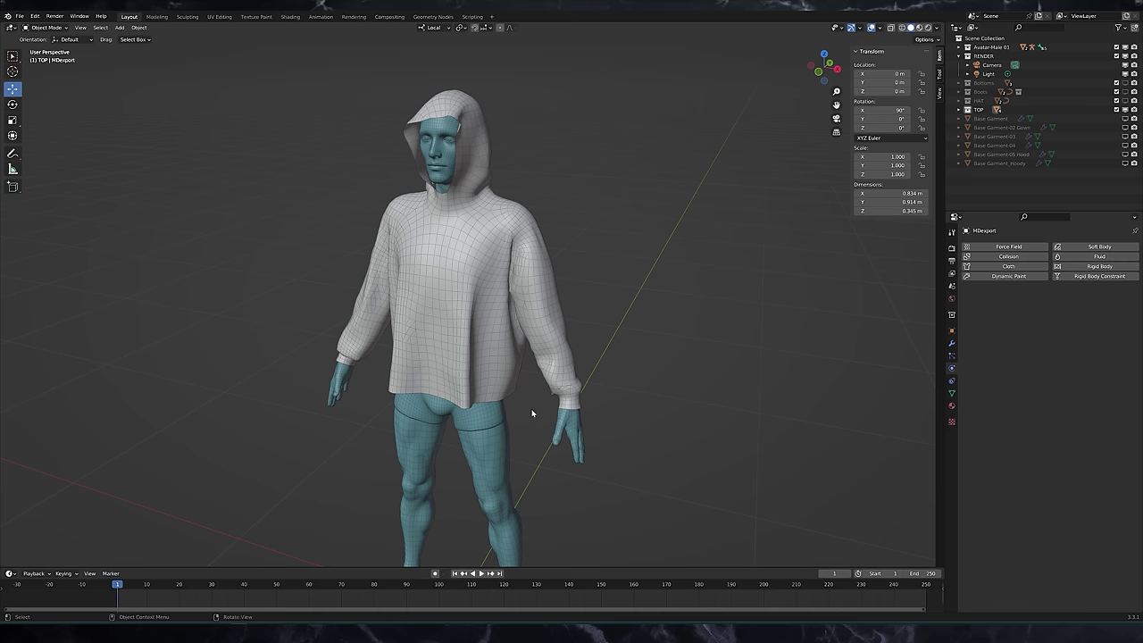
Scale the selected faces on the hooded garment's lower front panel and position the small pouch pocket on its chest
scroll(540, 320, "down", 1)
middle_click_drag(540, 319, 567, 306)
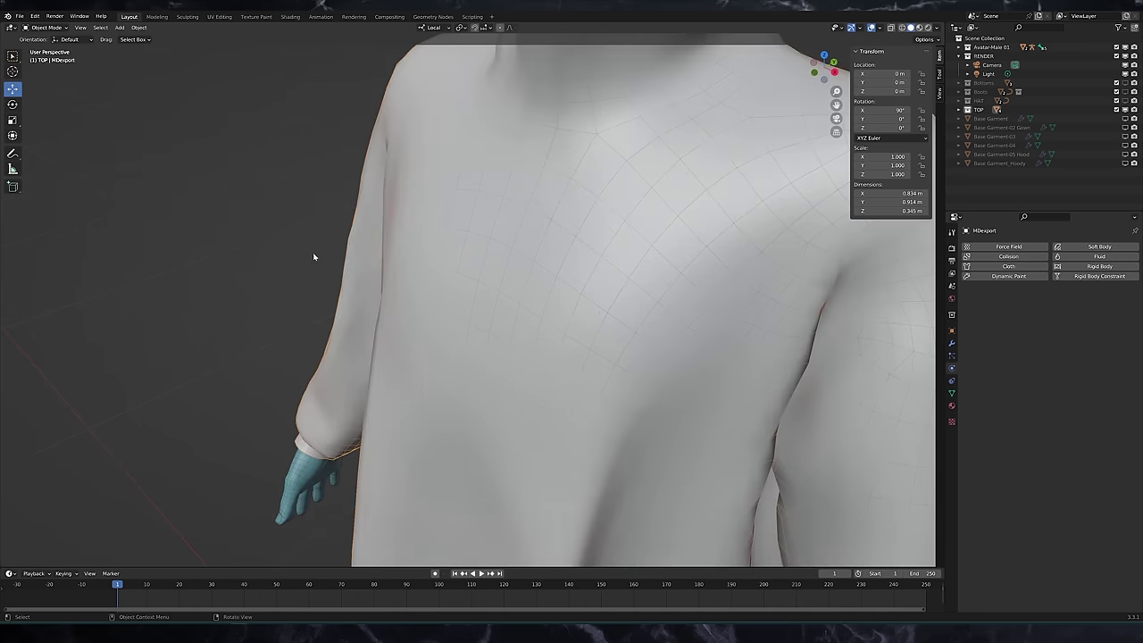
key("Tab")
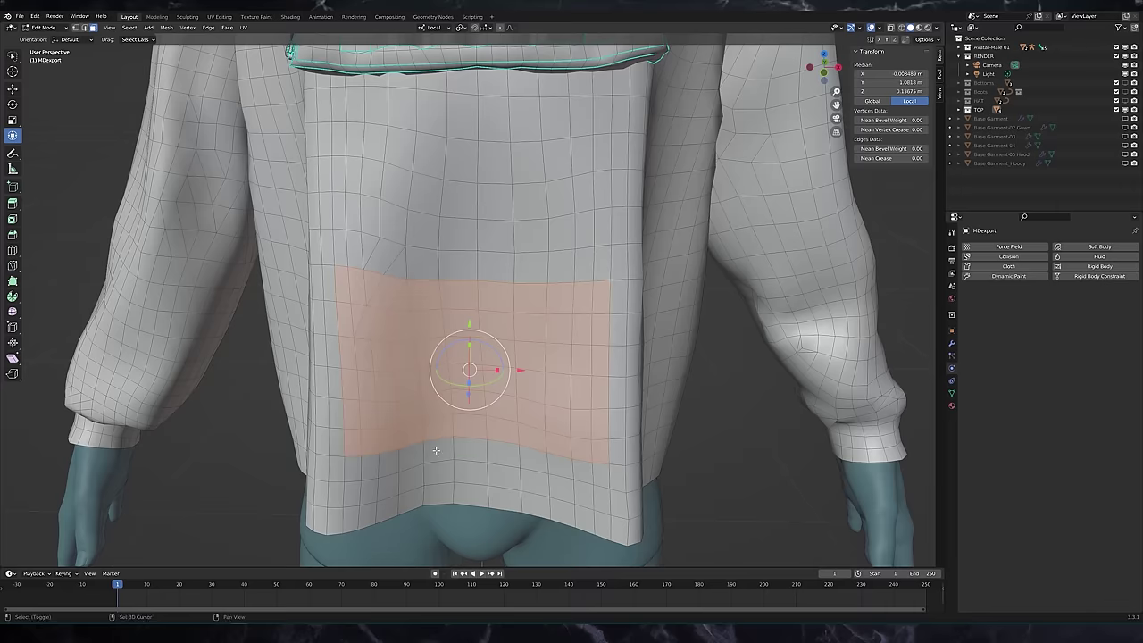
key("s")
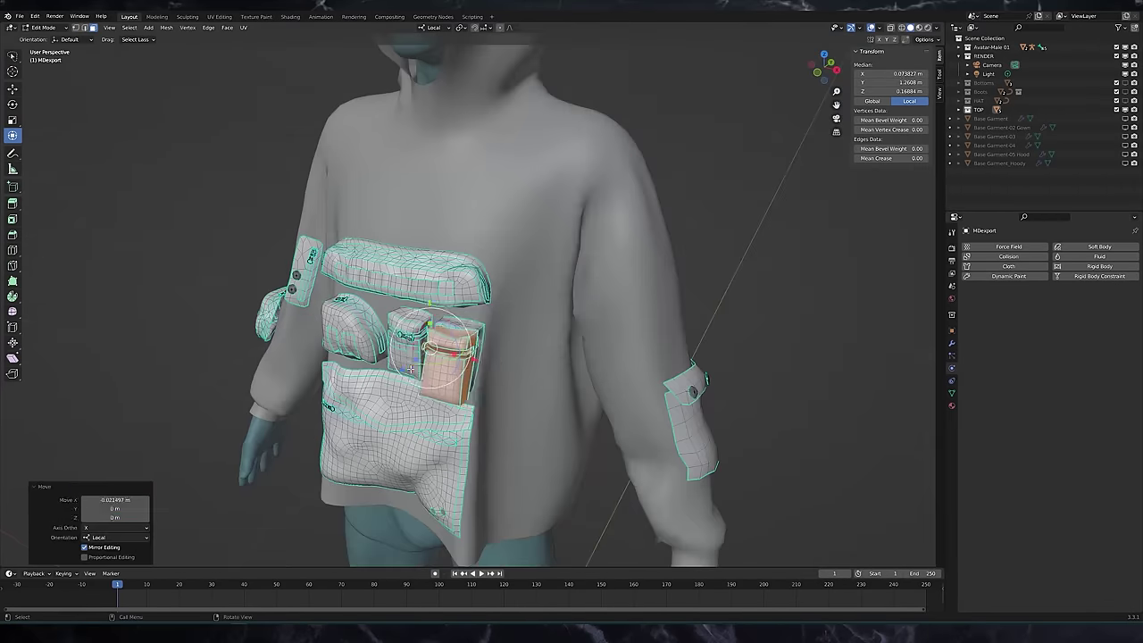
key("g")
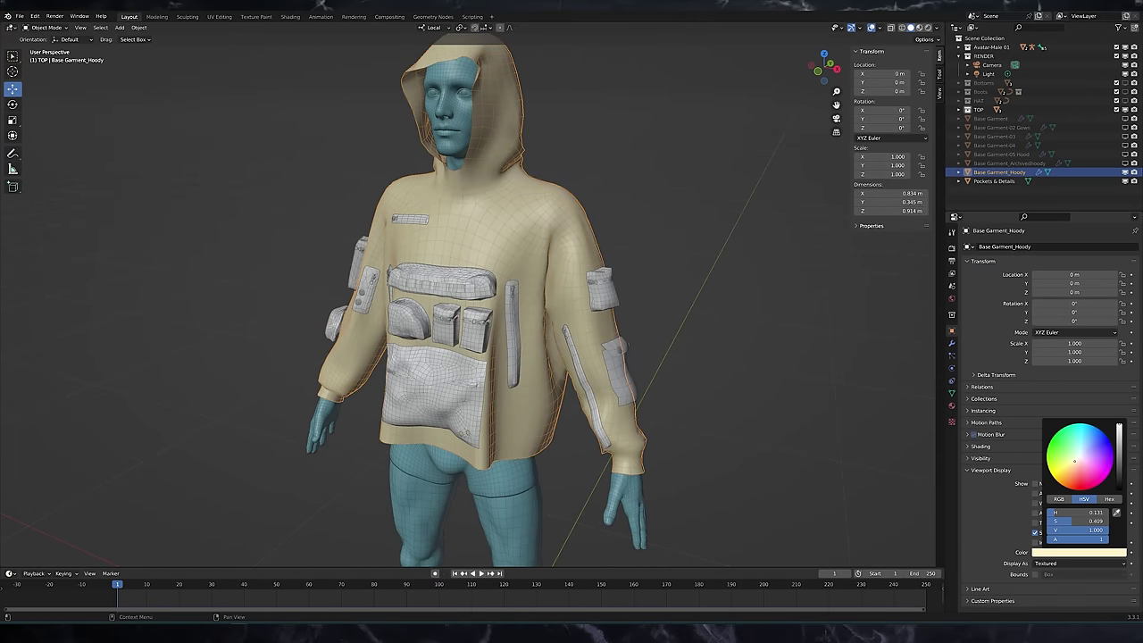
Accept the pale yellow viewport colour of Base Garment_Hoody with hue 0.131, saturation 0.409 and value 1.000
left_click(663, 271)
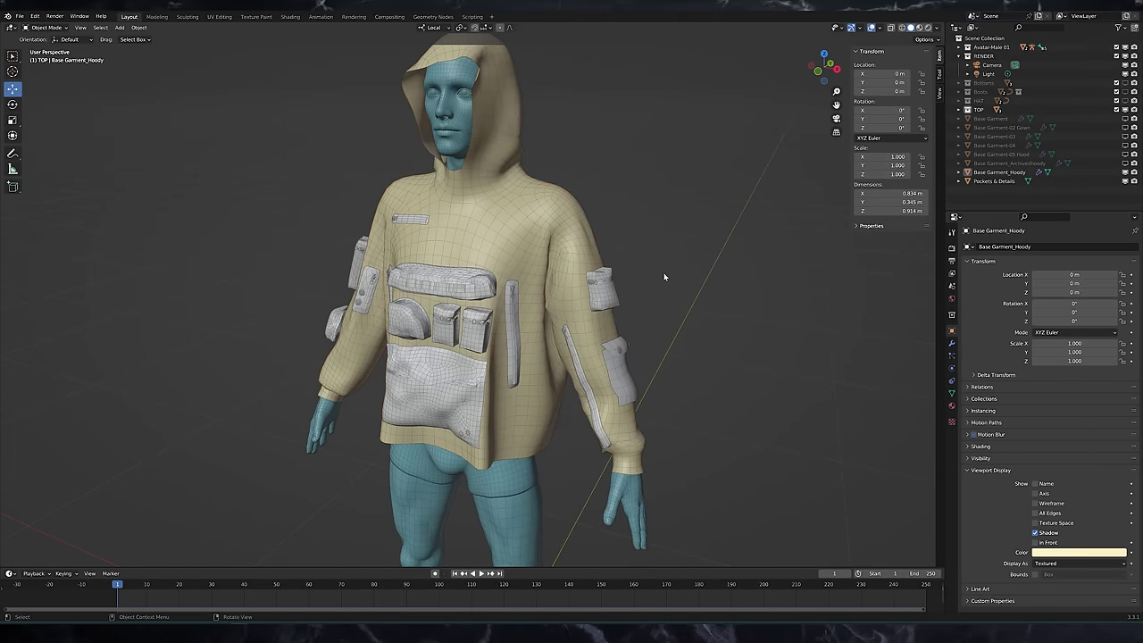
middle_click_drag(662, 271, 658, 276)
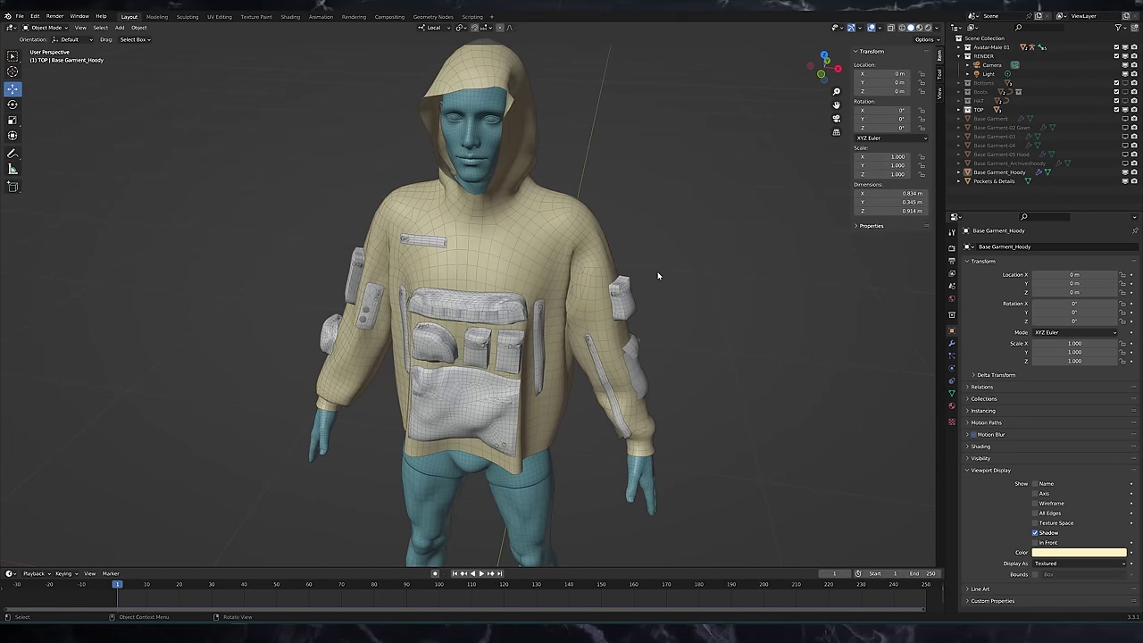
middle_click_drag(657, 276, 616, 277)
Add a Surface Deform modifier to Pockets & Details and bind it to Base Garment_Hoody
left_click(584, 320)
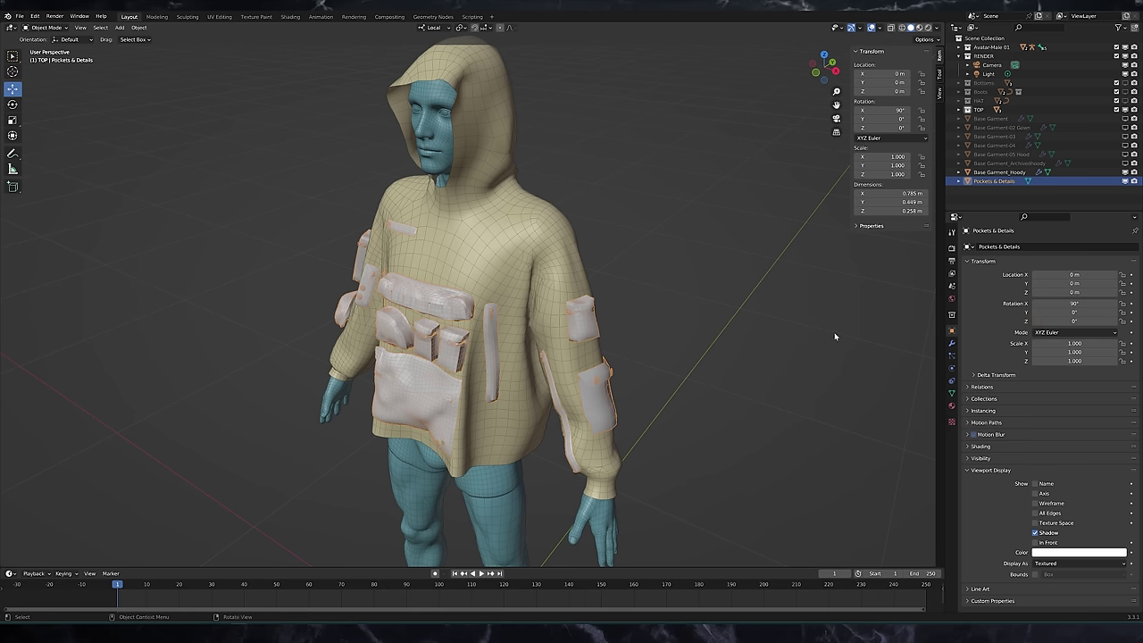
left_click(951, 343)
left_click(994, 249)
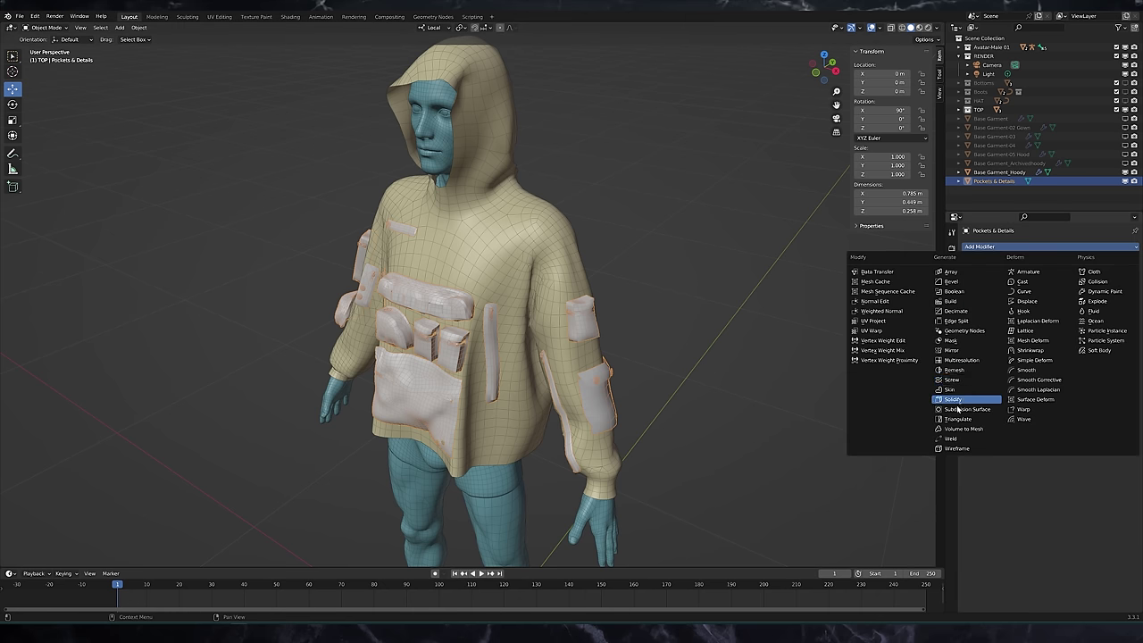
left_click(1063, 400)
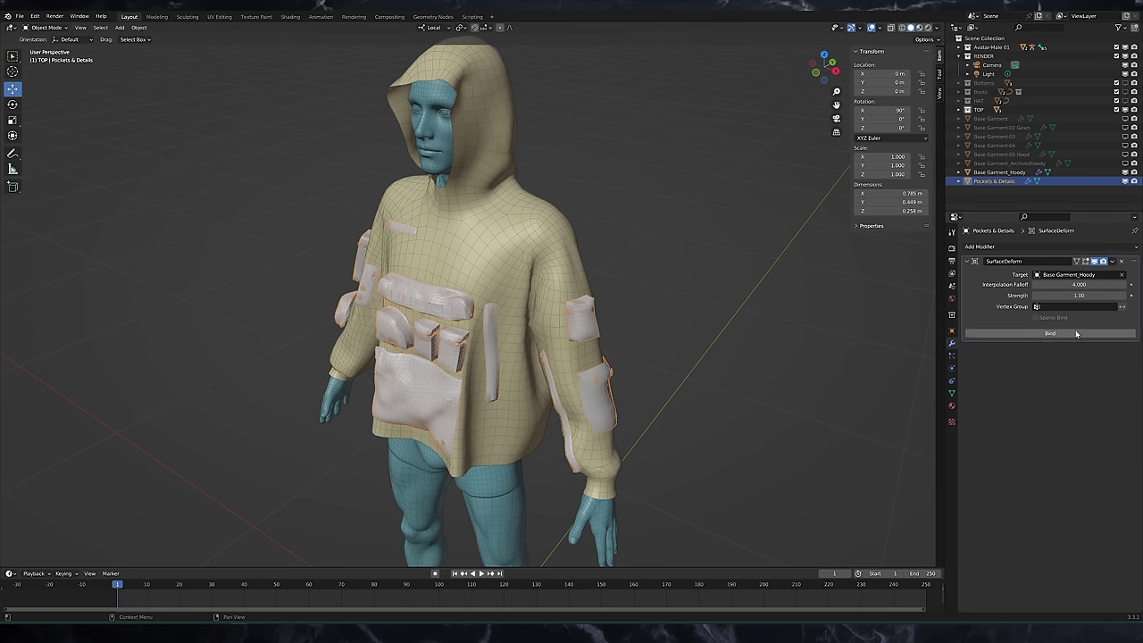
Play the cloth simulation and examine from several angles how the pockets and zippers follow the hoody
scroll(541, 313, "up", 2)
middle_click_drag(541, 312, 562, 306)
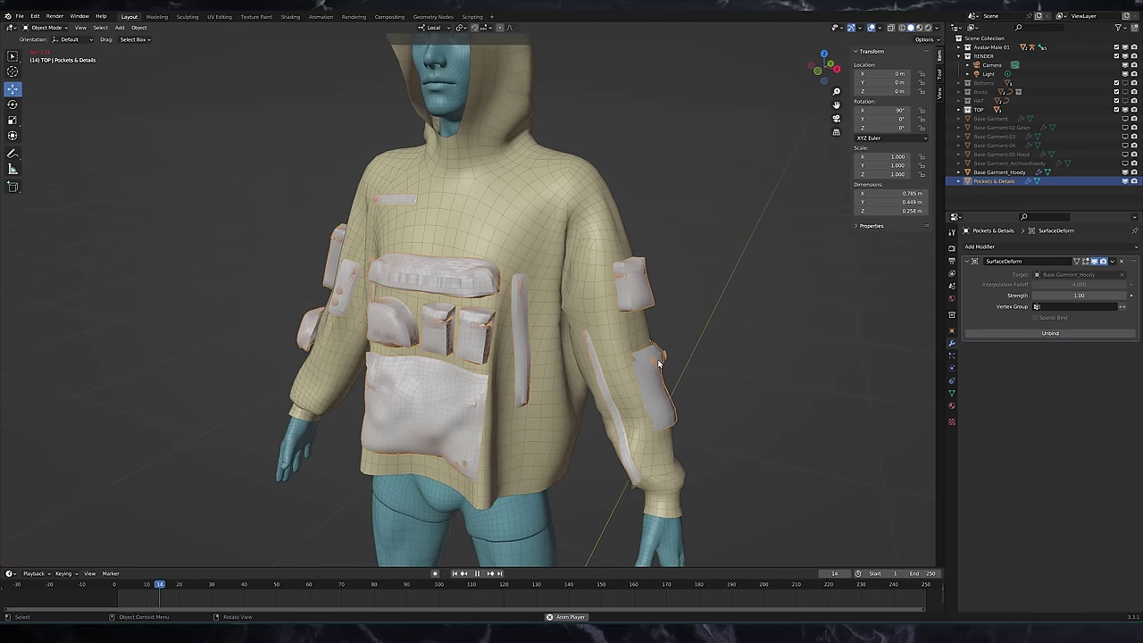
scroll(667, 339, "up", 1)
middle_click_drag(658, 359, 764, 316)
scroll(559, 382, "up", 2)
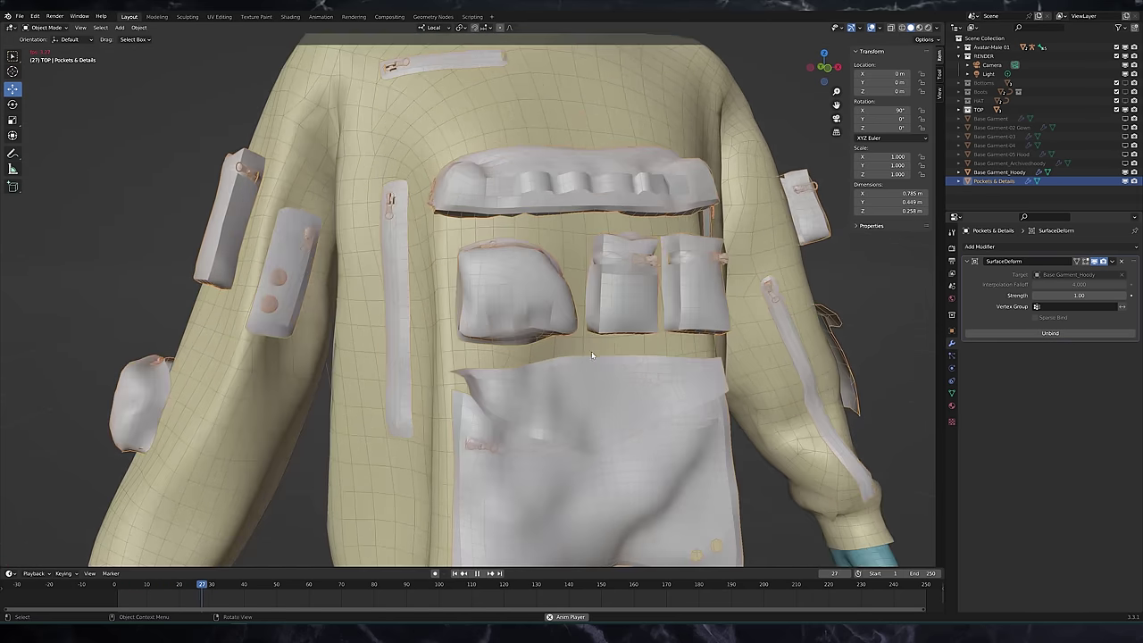
middle_click_drag(593, 349, 739, 423)
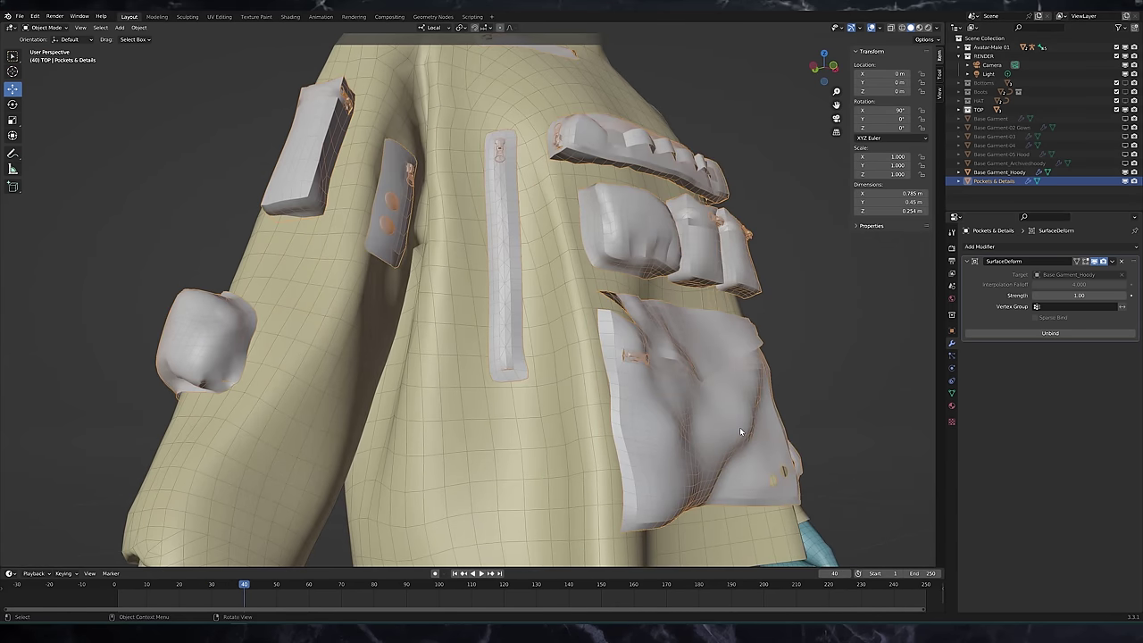
middle_click_drag(739, 428, 634, 355)
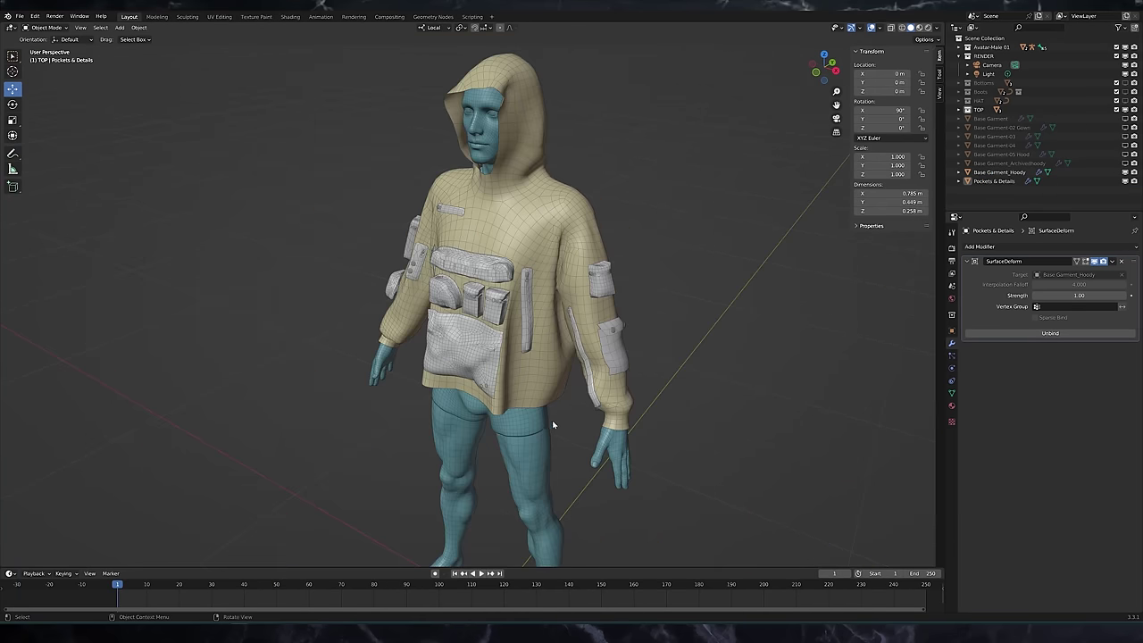
Delete the male avatar and play the simulation so the hoody falls without a body underneath
left_click(534, 440)
key("Delete")
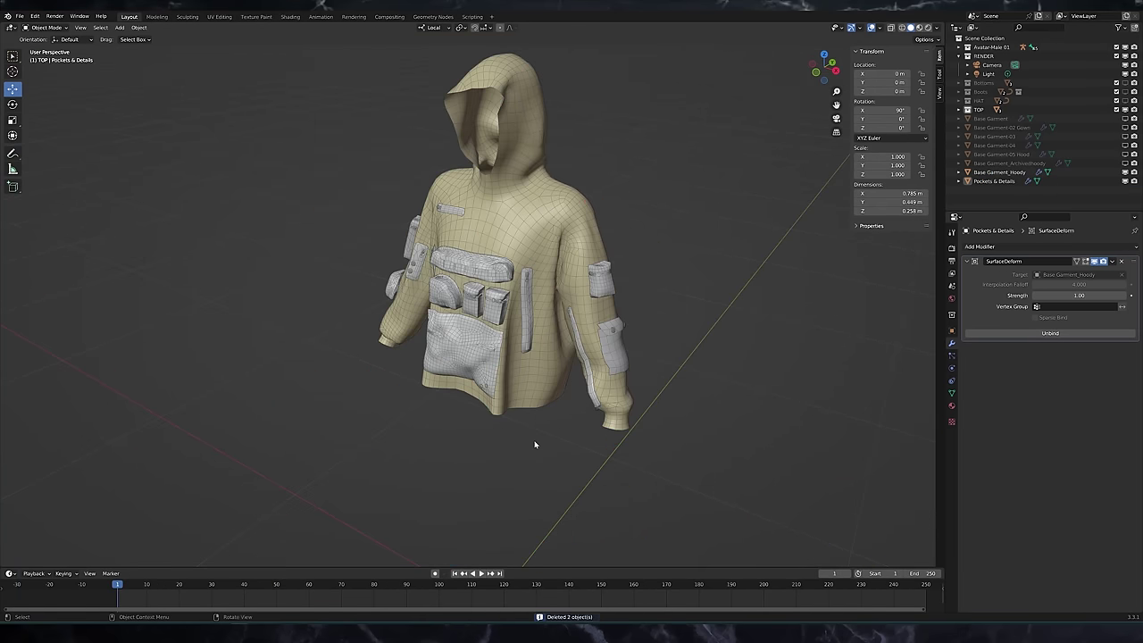
key("space")
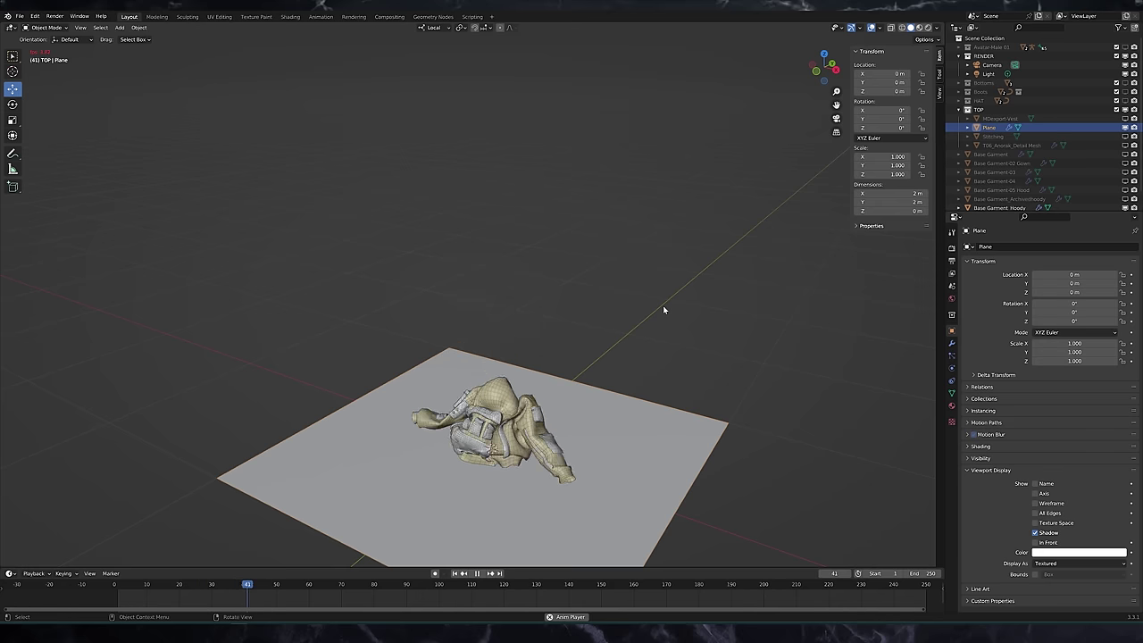
Replay the simulation from the first frame and examine the hoody dropping onto the 2 m ground plane
middle_click_drag(576, 416, 536, 414)
scroll(582, 442, "up", 2)
middle_click_drag(612, 467, 578, 465)
key("shift+Left")
key("space")
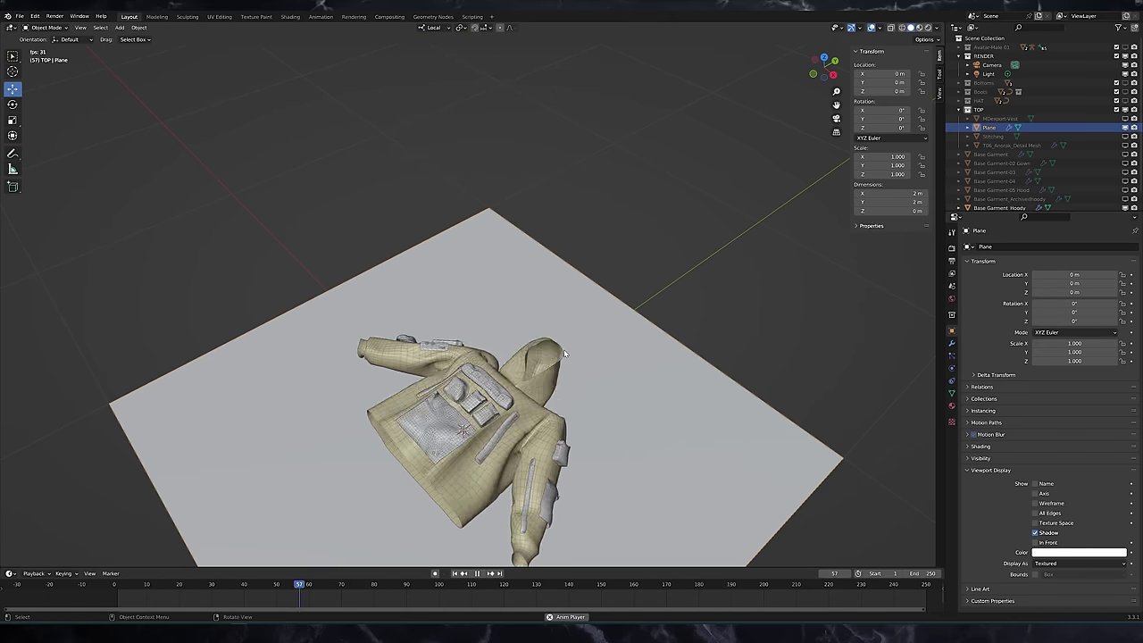
scroll(563, 349, "down", 1)
middle_click_drag(563, 349, 556, 427)
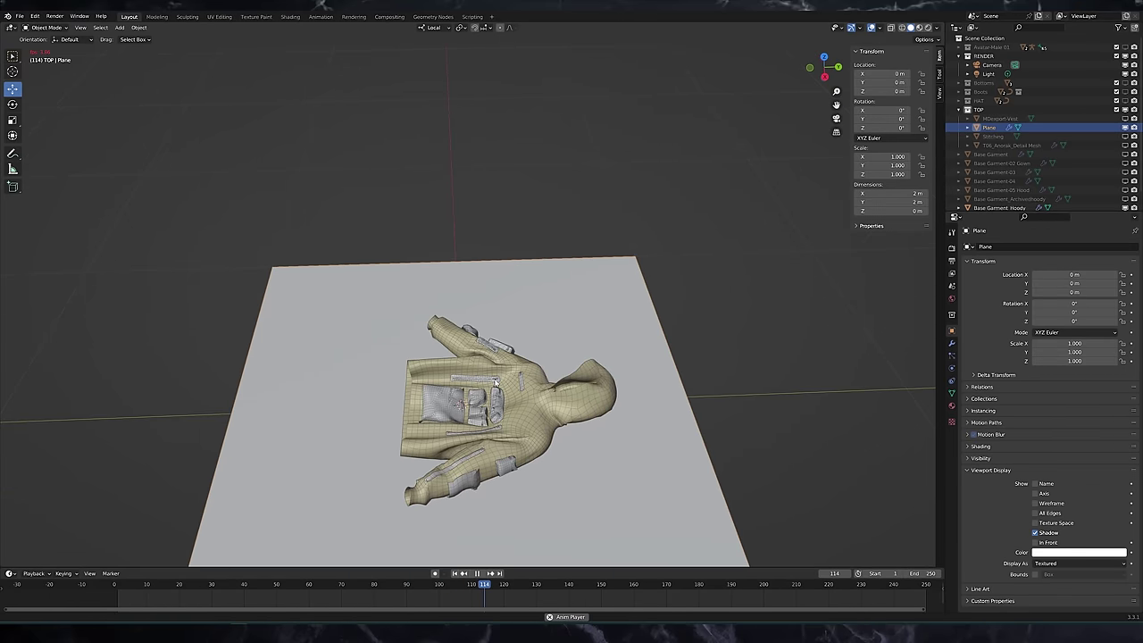
scroll(500, 399, "up", 2)
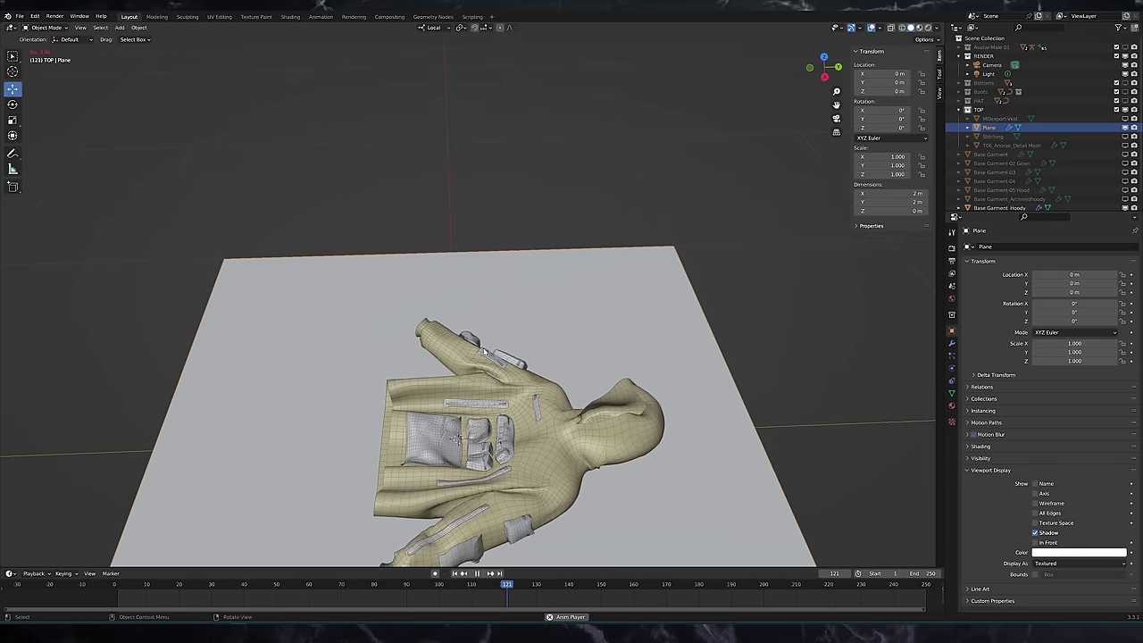
middle_click_drag(482, 344, 568, 421)
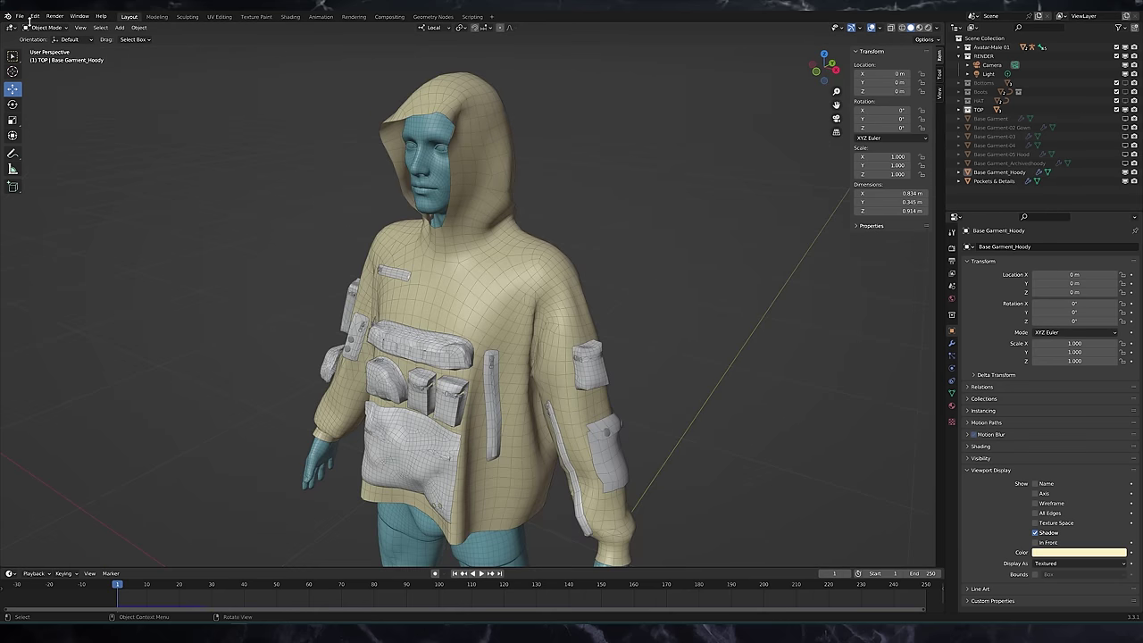
Import the drawstring model into the scene using the COLLADA import
left_click(20, 16)
mouse_move(35, 143)
left_click(134, 139)
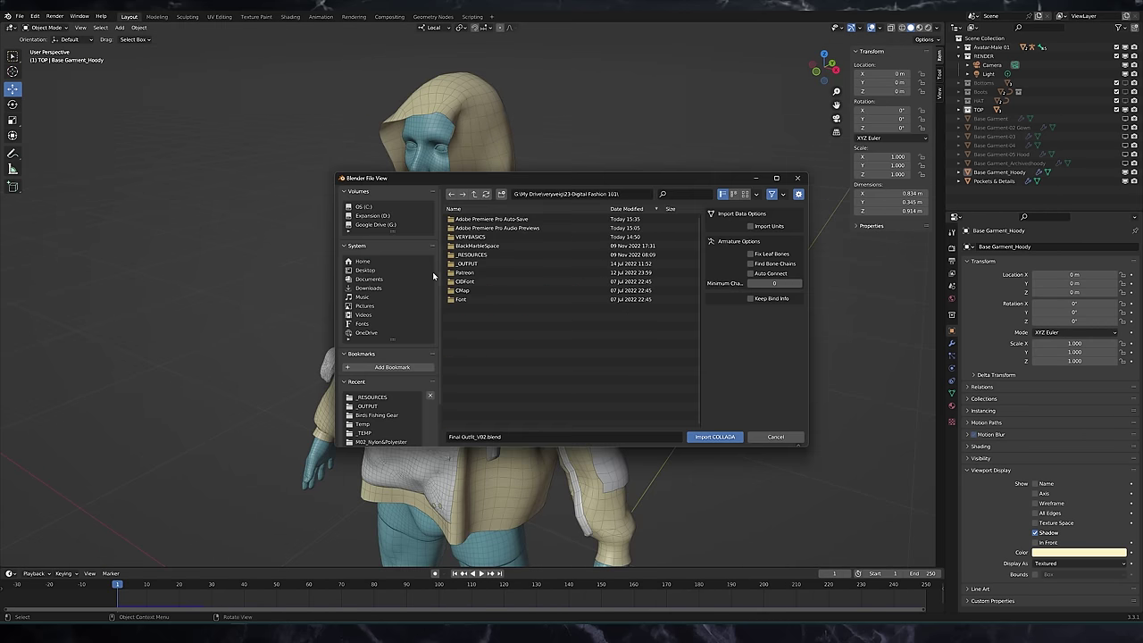
left_click(698, 435)
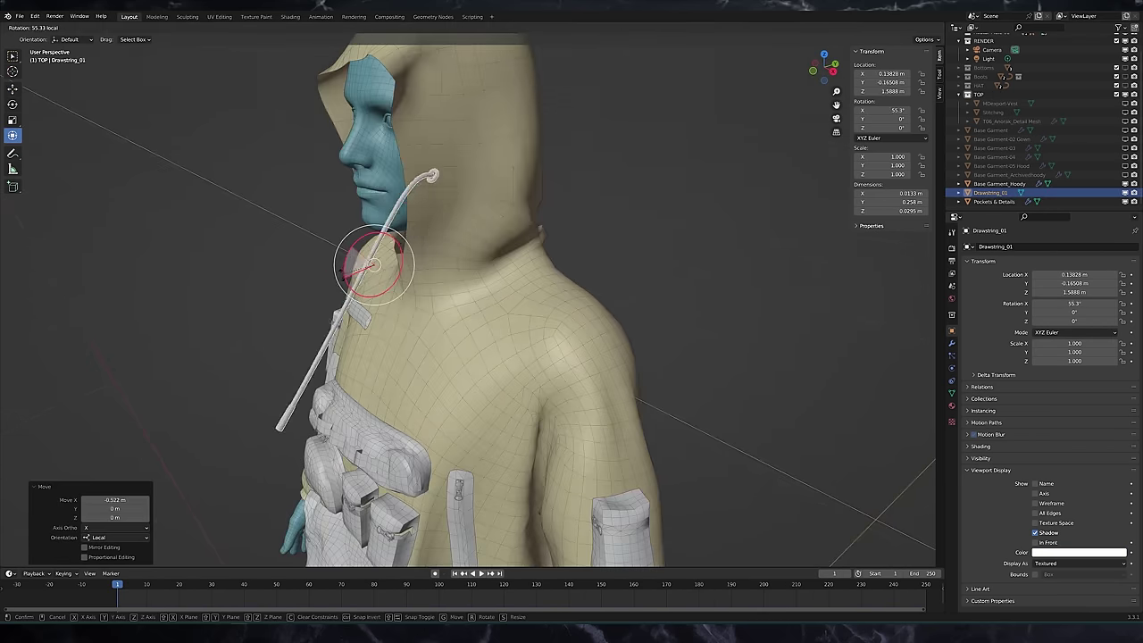
Fit Drawstring_01 and its duplicate side by side at the hoody's neckline and join them to Pockets & Details
left_click_drag(429, 231, 378, 331)
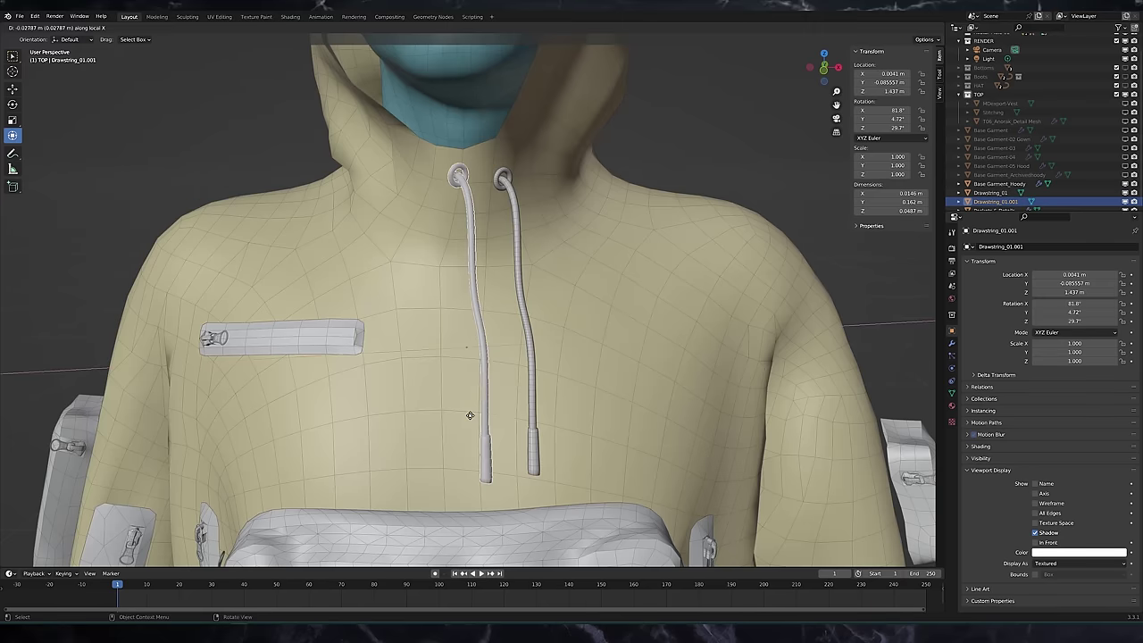
left_click(139, 27)
left_click(259, 65)
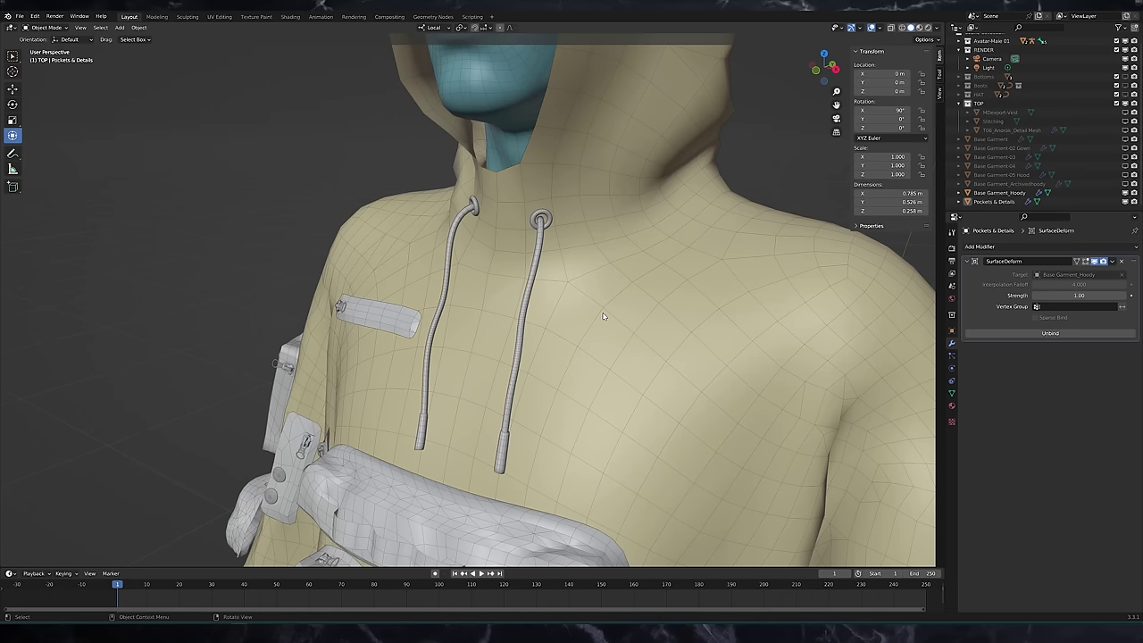
scroll(603, 315, "down", 3)
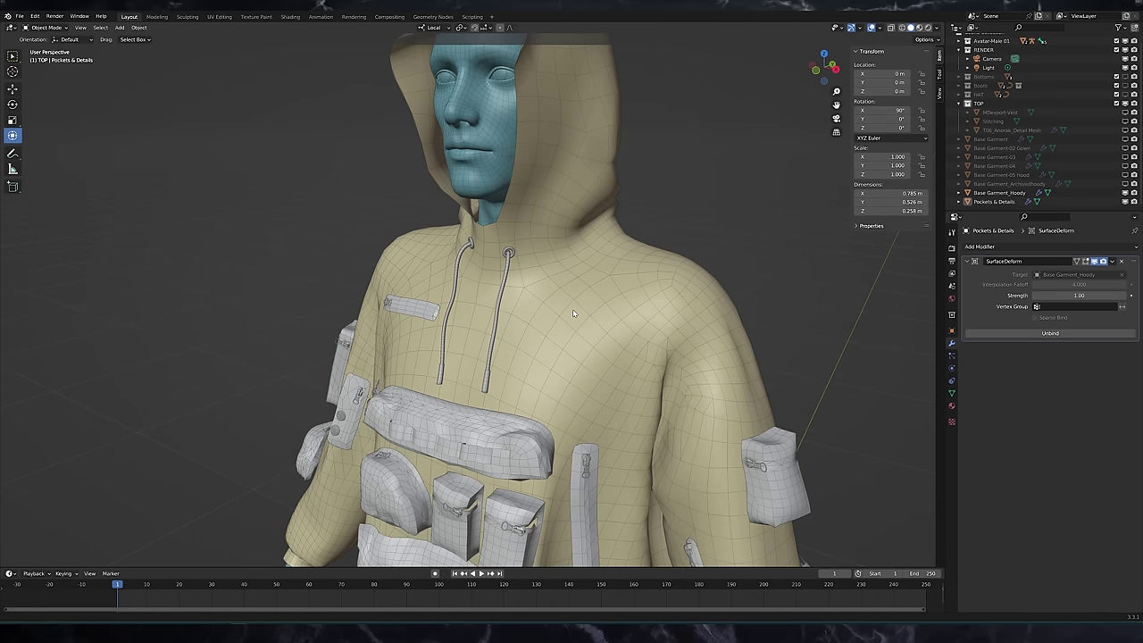
middle_click_drag(573, 312, 561, 274)
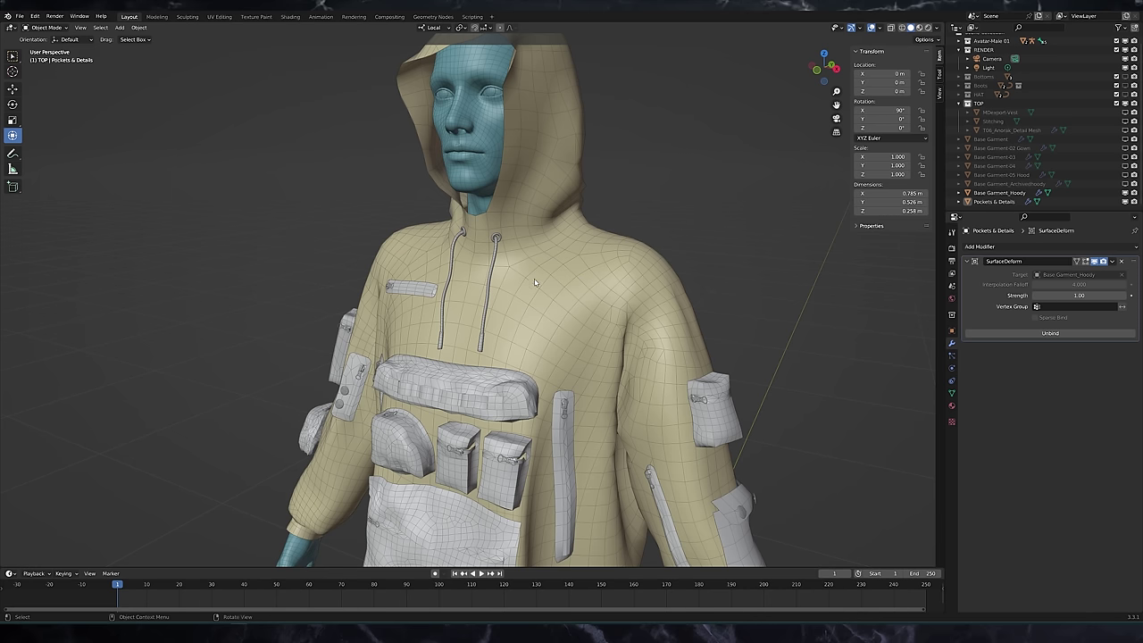
Edit the Base Garment_Hoody mesh and extrude a first piece from the neckline beside the drawstring eyelet
left_click(539, 280)
scroll(527, 223, "up", 3)
middle_click_drag(518, 189, 415, 303, "shift")
key("Tab")
left_click(507, 267)
scroll(490, 335, "up", 4)
key("e")
middle_click_drag(490, 342, 464, 268)
Extrude, move and rotate further segments down the chest to shape a strip following the drawstring
left_click(526, 278)
key("g")
left_click(523, 290)
key("r")
left_click(533, 275)
key("e")
left_click(460, 299)
key("e")
left_click(526, 331)
key("r")
left_click(462, 376)
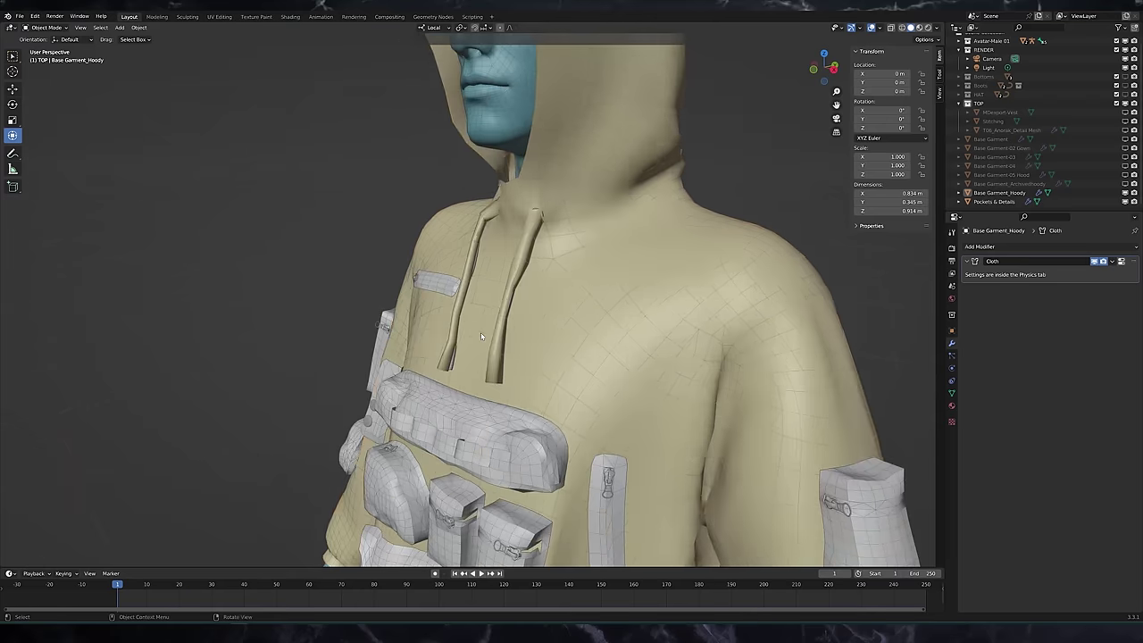
Change the viewport display of Base Garment_Hoody to reveal the drawstrings and show the Surface Deform modifier of Pockets & Details
left_click(1078, 564)
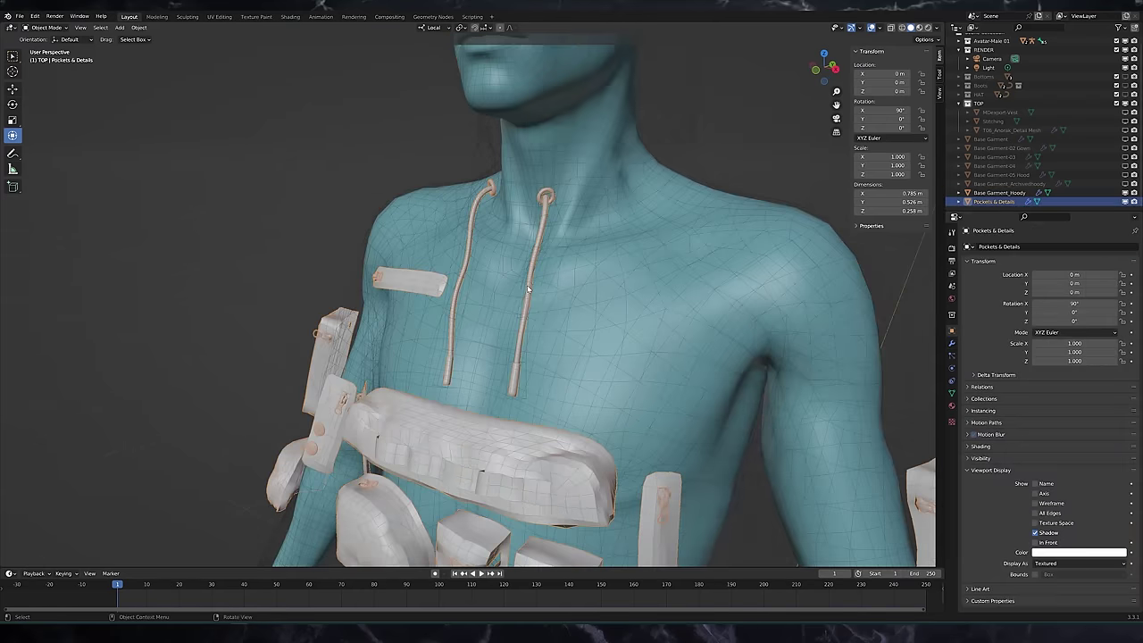
left_click(950, 343)
scroll(571, 353, "down", 1)
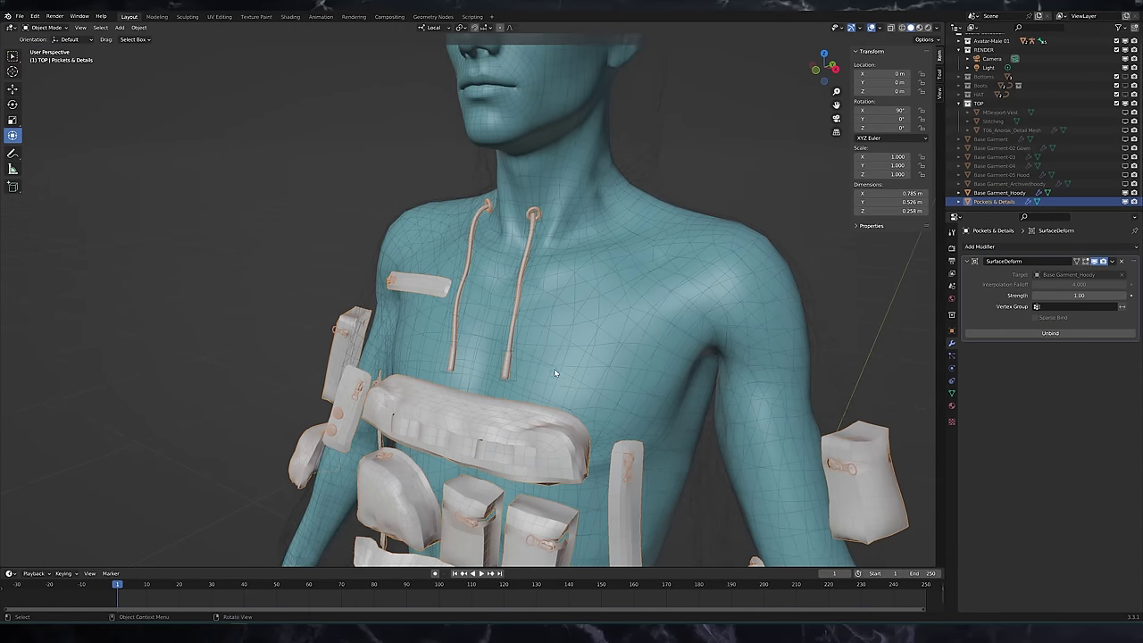
middle_click_drag(560, 354, 564, 328, "shift")
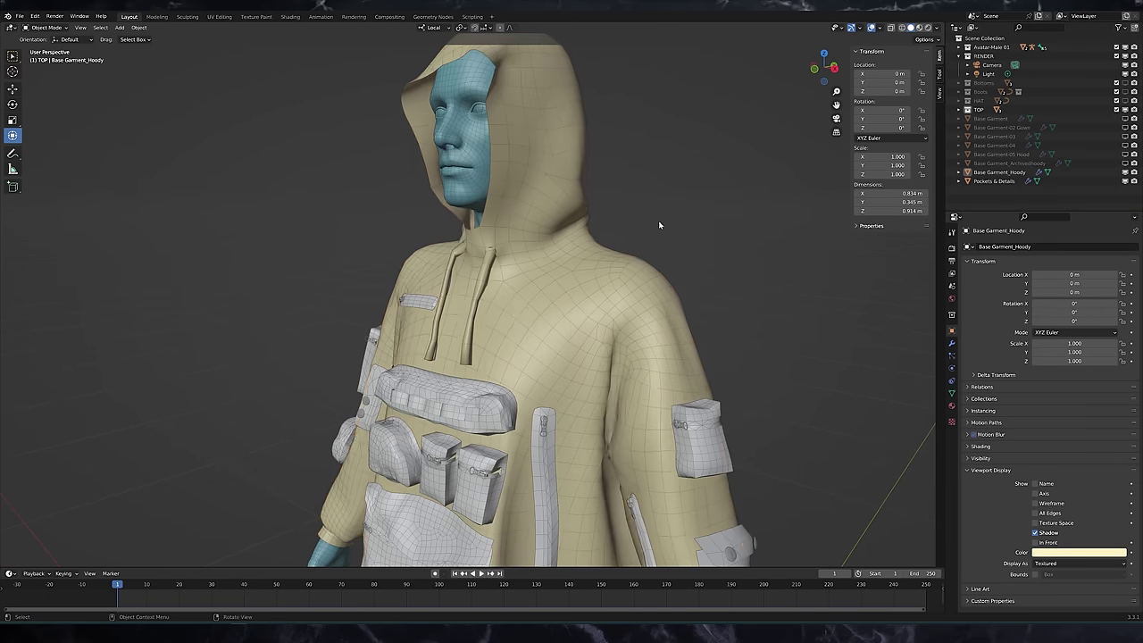
middle_click_drag(646, 232, 524, 311)
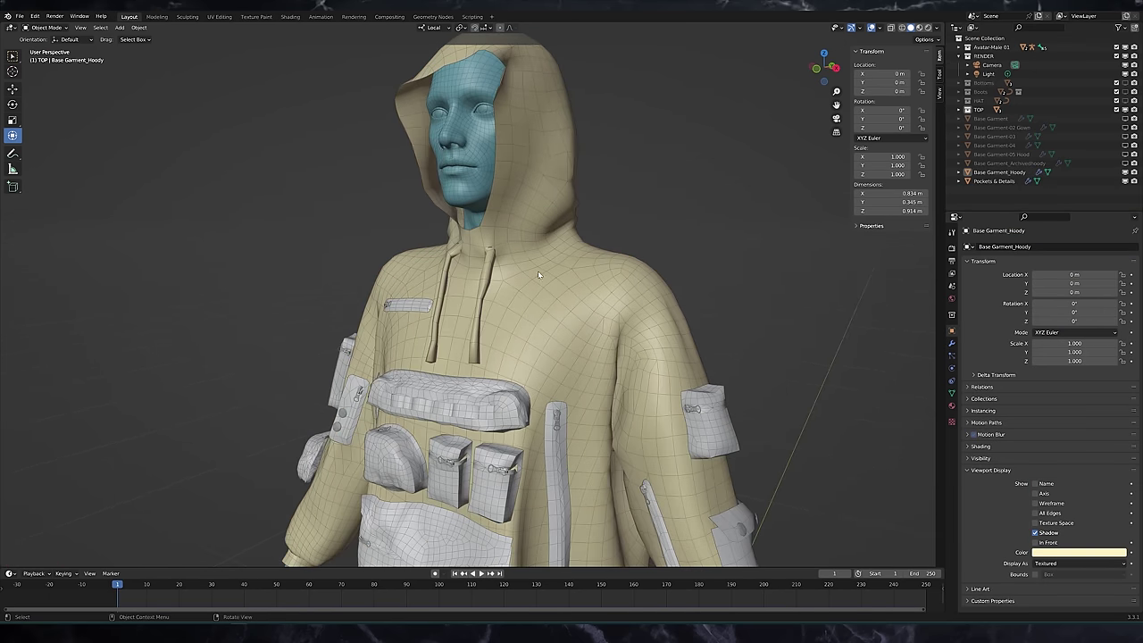
Isolate the Hoody_High Res object in local view for editing
left_click(538, 275)
middle_click_drag(537, 275, 569, 328)
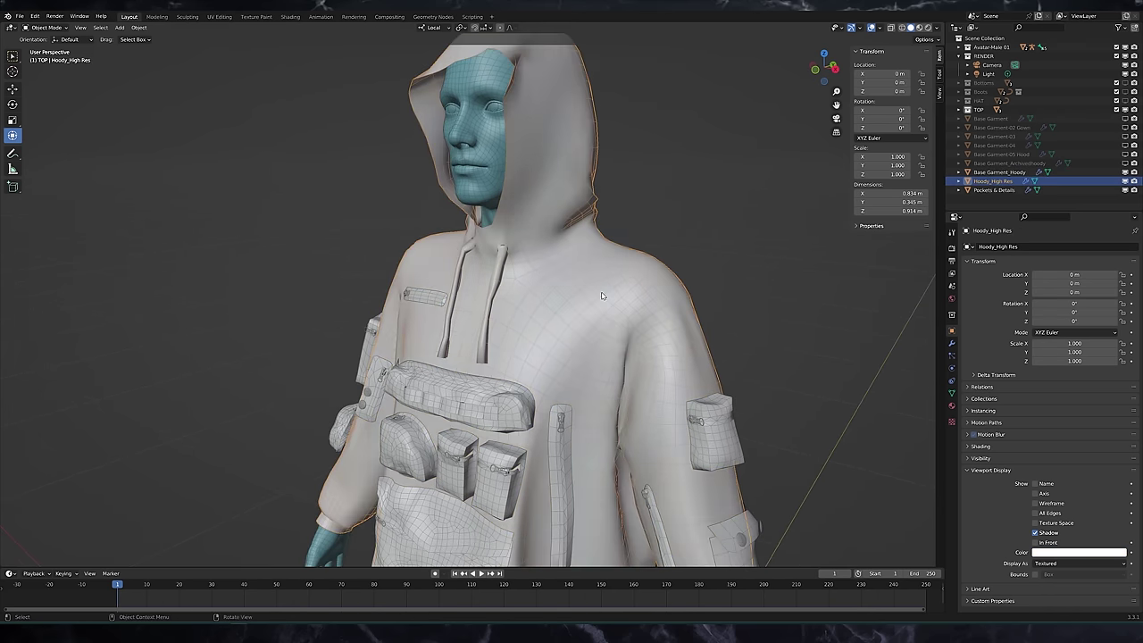
middle_click_drag(500, 285, 468, 259)
key("slash")
scroll(469, 259, "up", 3)
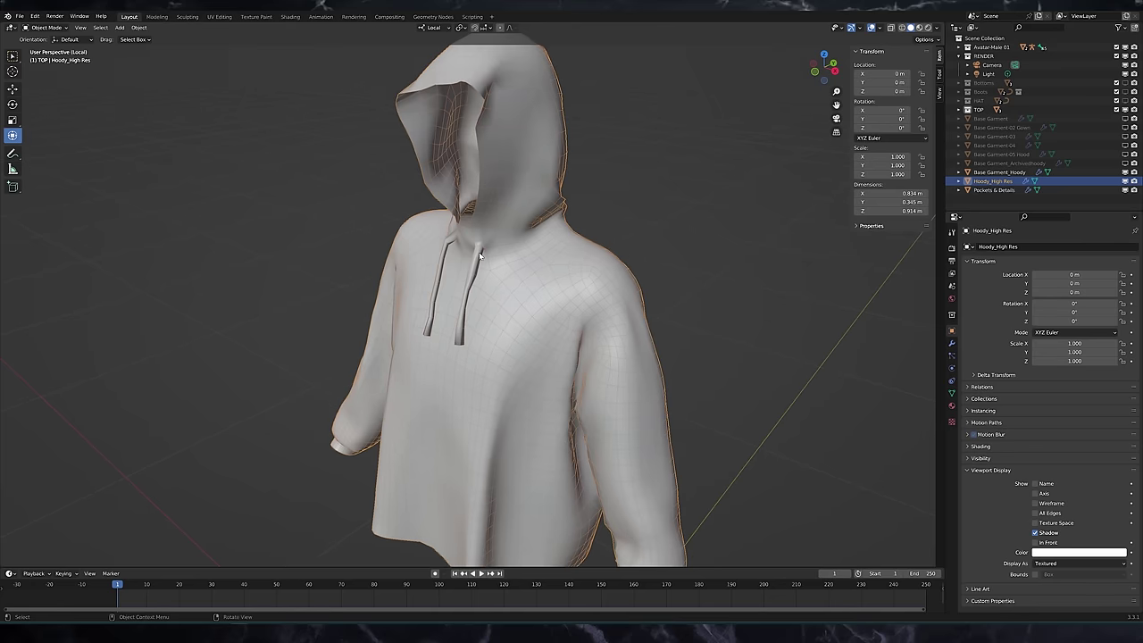
Delete the two linked drawstring strips from the neckline of the Hoody_High Res mesh
key("Tab")
scroll(482, 254, "up", 4)
left_click(489, 251)
left_click(431, 252, "shift")
key("ctrl+l")
key("x")
left_click(414, 251)
key("2")
middle_click_drag(419, 250, 527, 248)
left_click(530, 247, "alt")
key("Tab")
scroll(536, 232, "down", 5)
left_click(671, 242)
middle_click_drag(607, 348, 579, 340)
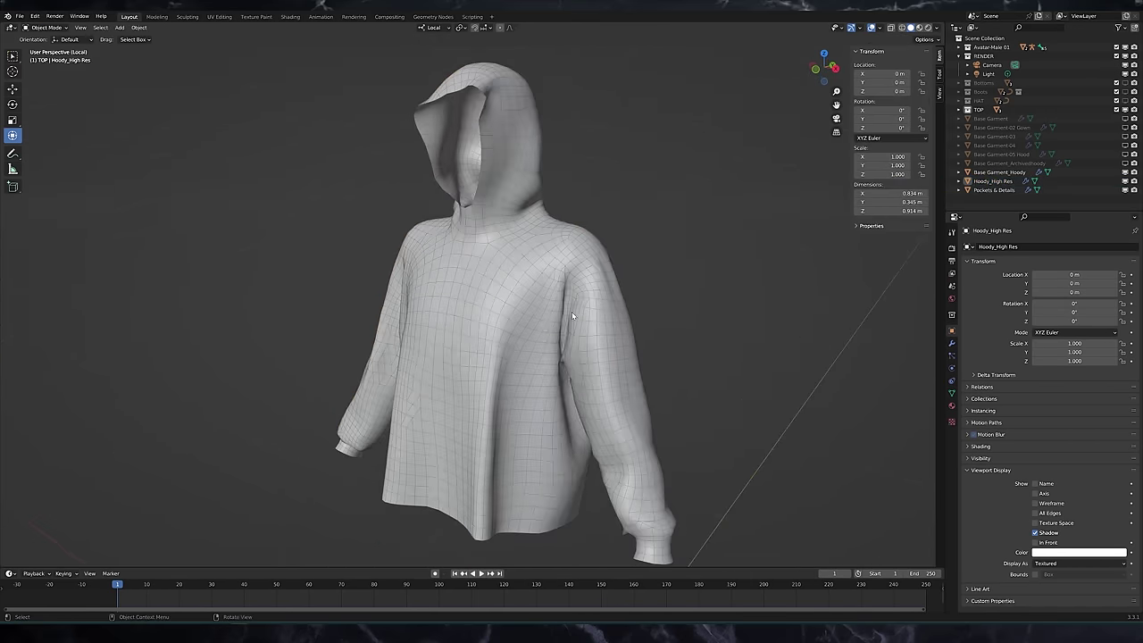
Add a Subdivision Surface modifier to Hoody_High Res and apply it
left_click(952, 344)
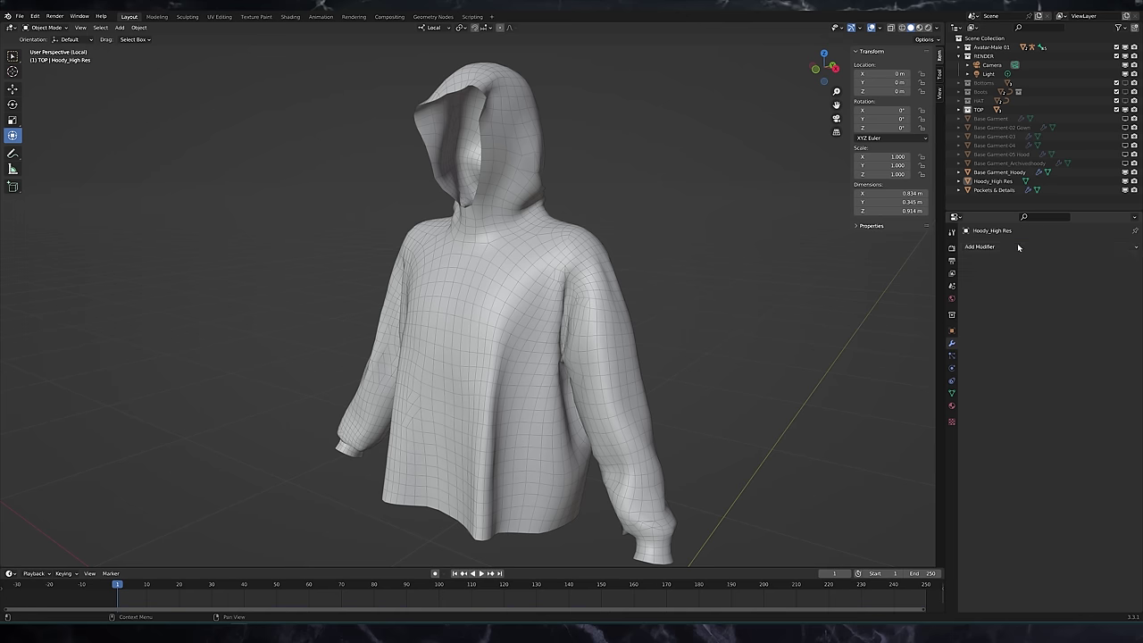
left_click(1016, 247)
left_click(966, 416)
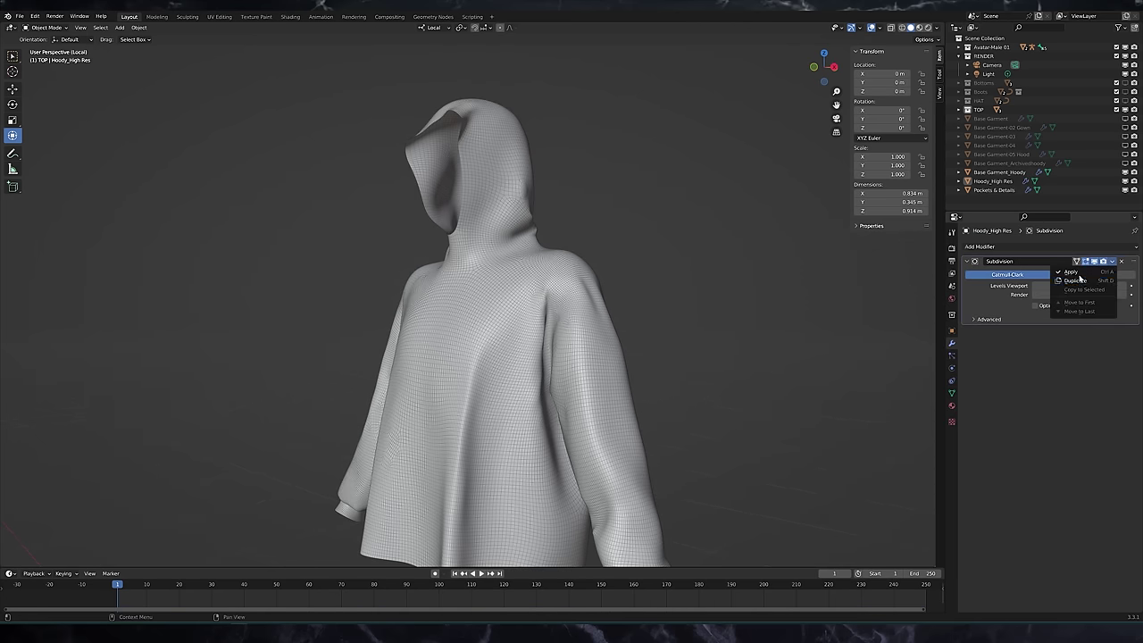
left_click(1073, 271)
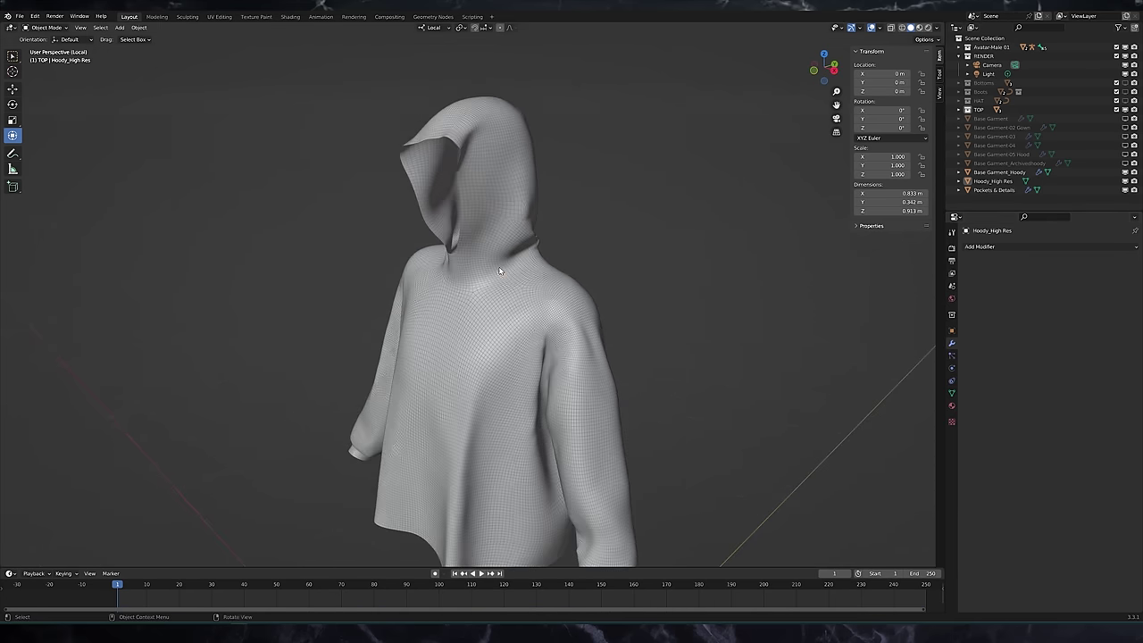
Sculpt the sleeve folds near the cuff of Hoody_High Res with the Grab brush in the Sculpting workspace
left_click(502, 286)
left_click(186, 16)
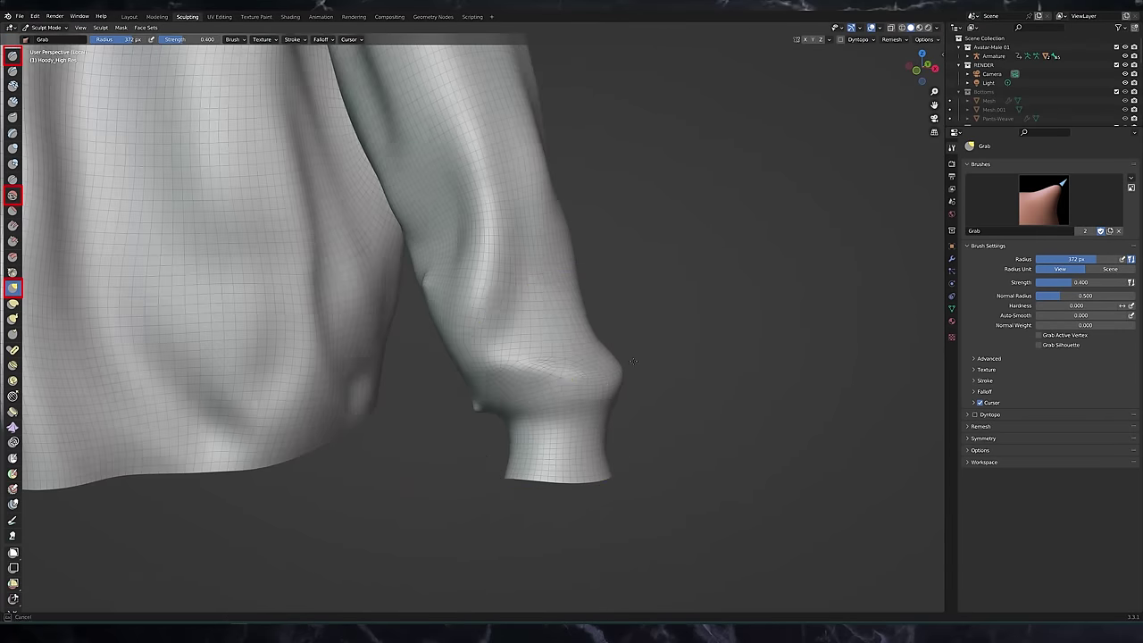
left_click_drag(429, 410, 472, 376)
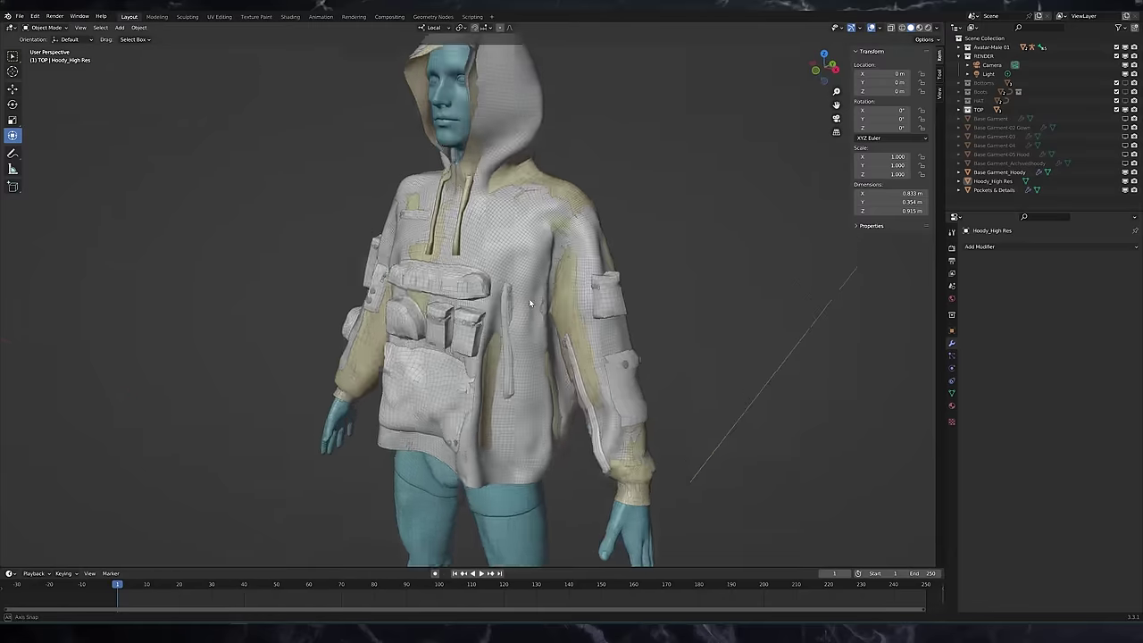
Add a Surface Deform modifier to Hoody_High Res and bind it to Base Garment_Hoody
middle_click_drag(529, 303, 522, 277)
scroll(522, 277, "down", 1)
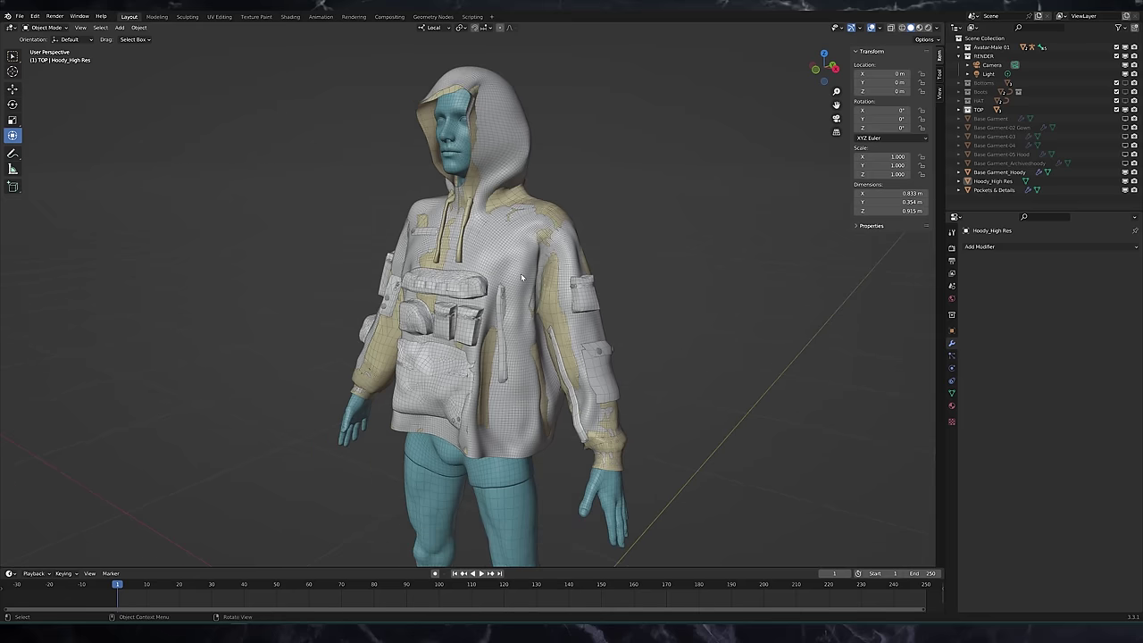
left_click(979, 247)
left_click(966, 410)
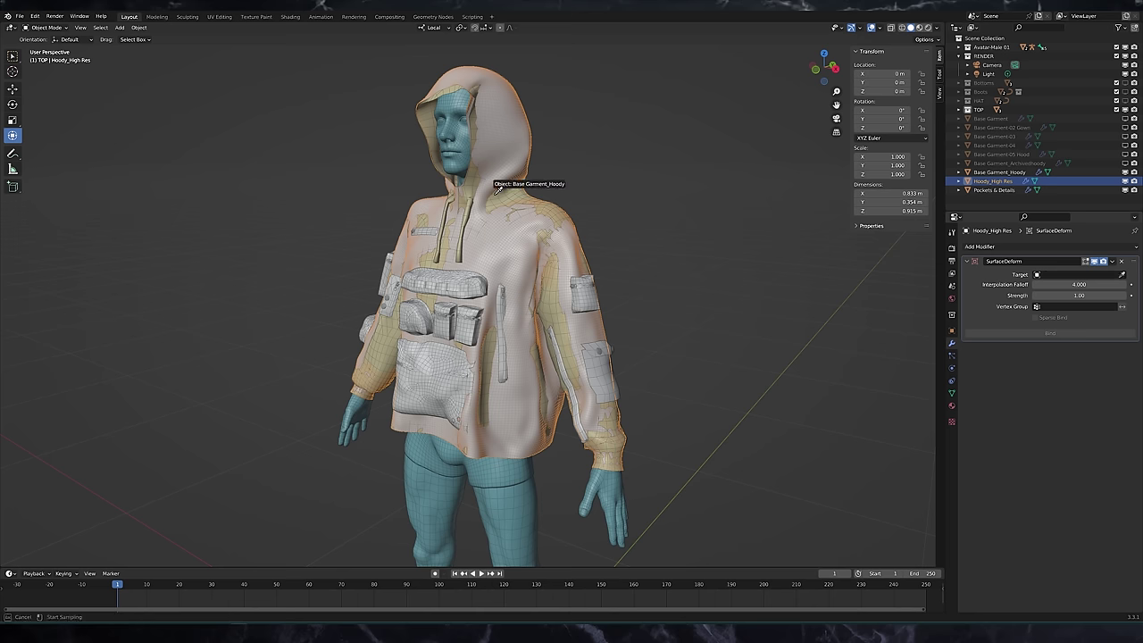
key("space")
left_click(656, 355)
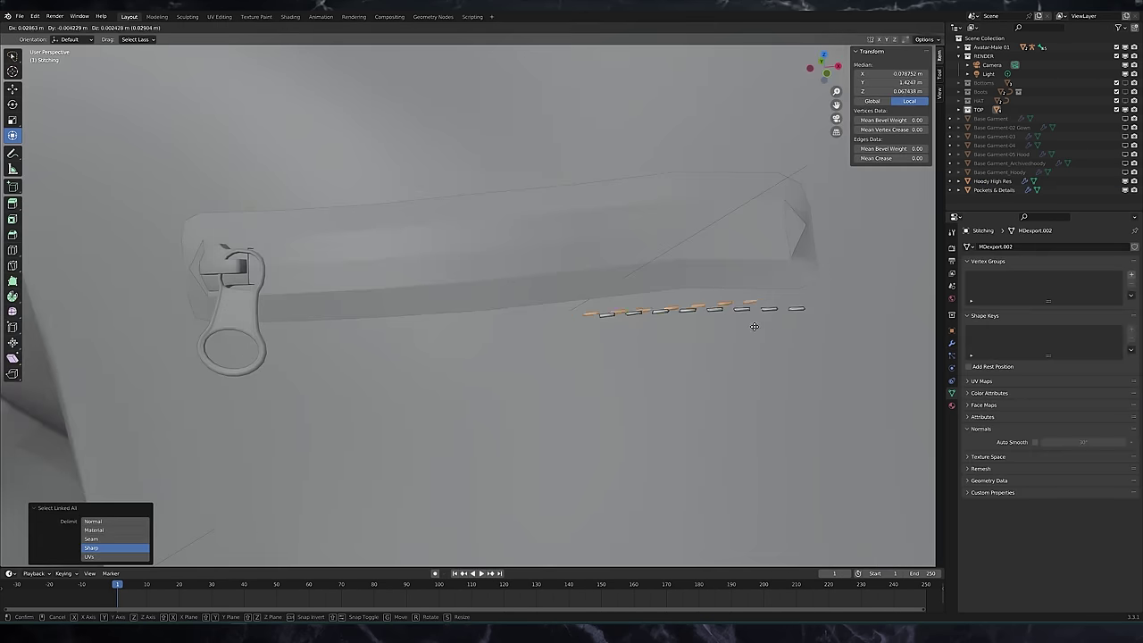
Duplicate the stitch segments along the lower edge of the chest zipper pocket and place a copy of the row above the pocket
left_click(580, 341)
middle_click_drag(579, 342, 678, 335, "shift")
key("shift+d")
left_click(521, 309)
middle_click_drag(521, 309, 357, 375)
key("shift+d")
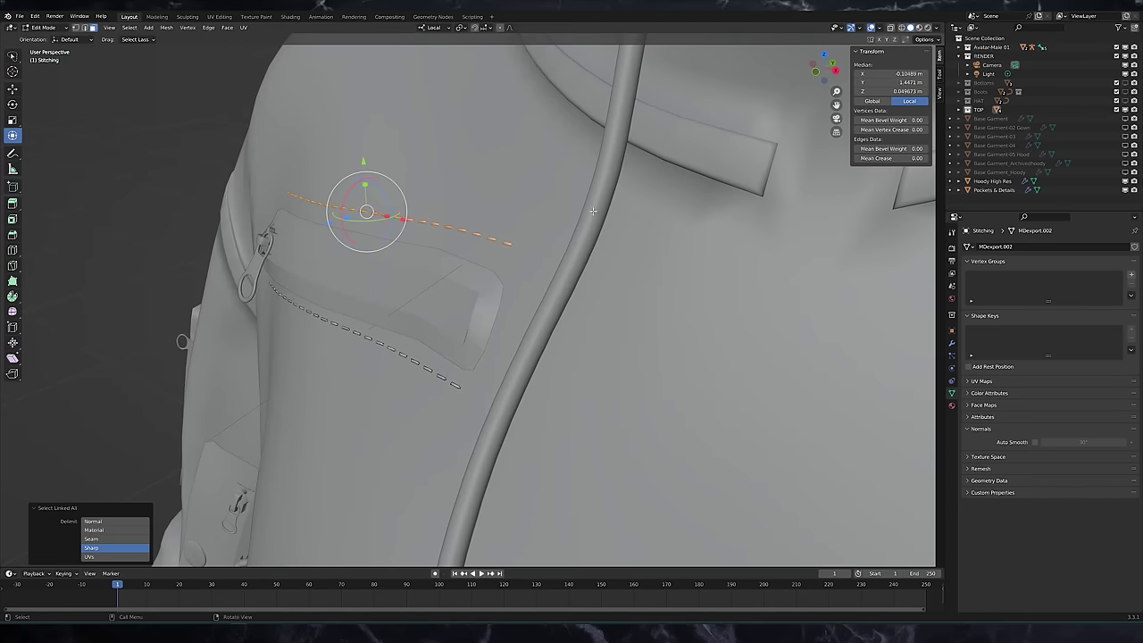
key("Escape")
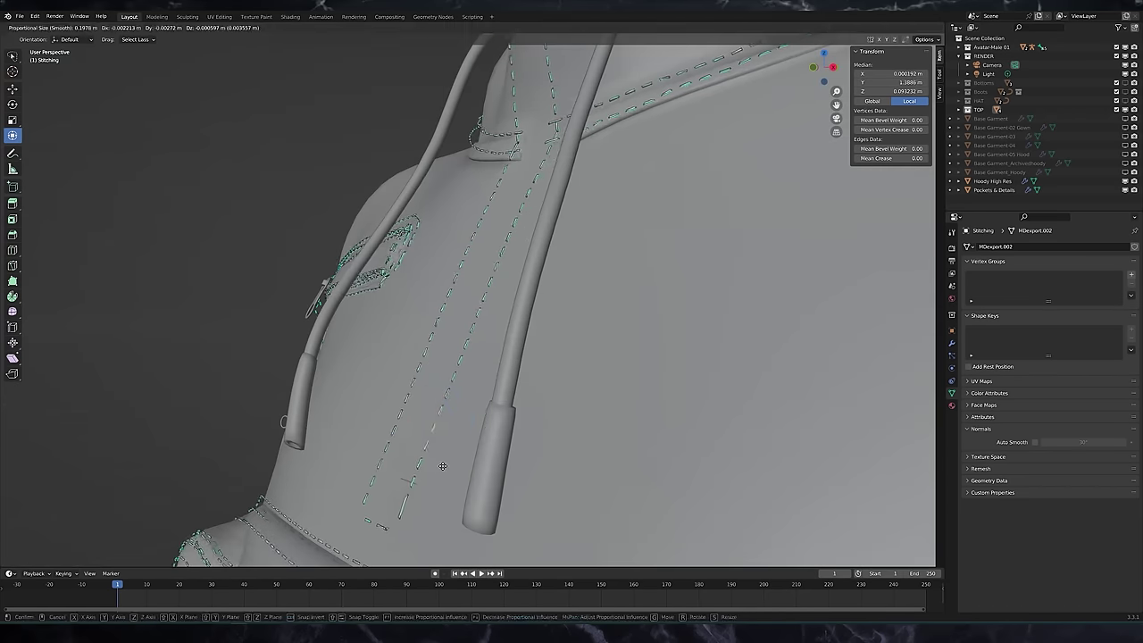
Move the stitching along the hoody's centre front placket into place with proportional editing
key("g")
key("Return")
middle_click_drag(510, 268, 536, 348)
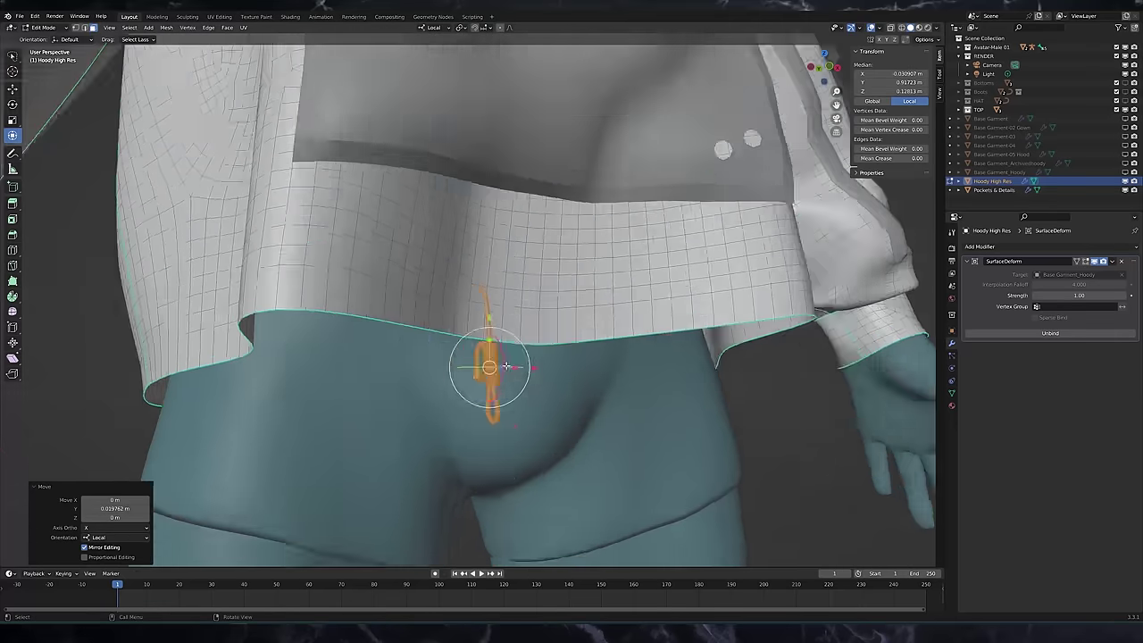
Select the whole linked piece at the front hem of Hoody High Res, save the file, and leave mesh editing
key("ctrl+l")
key("ctrl+s")
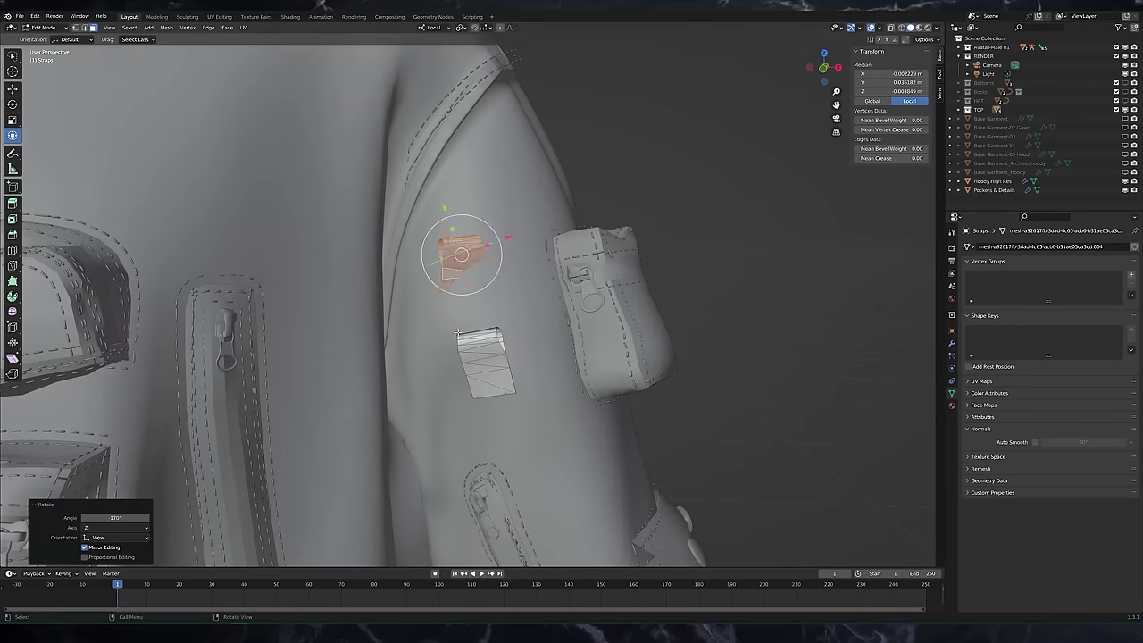
key("Tab")
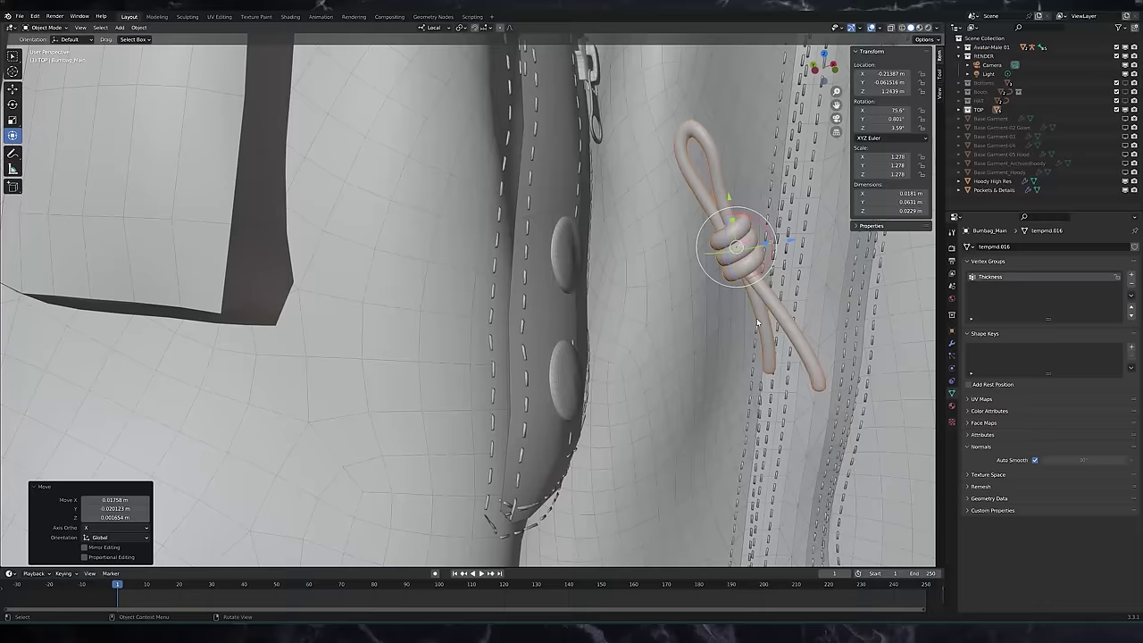
Move the knotted cord and the strap buckle into place on the hoody's sleeve
key("g")
left_click(687, 321)
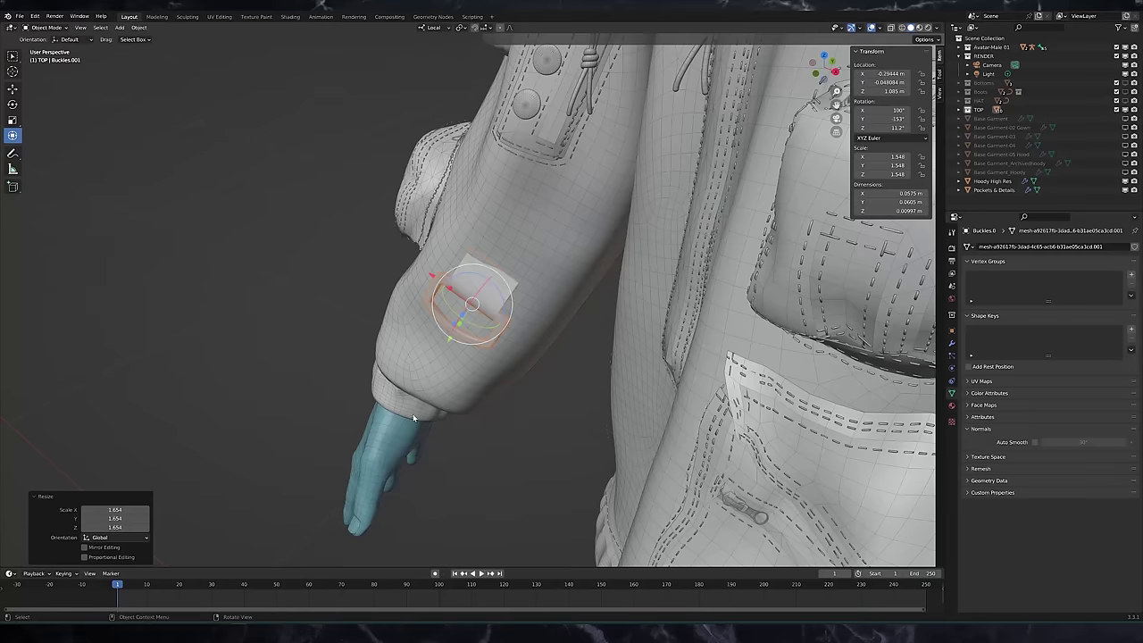
middle_click_drag(500, 357, 540, 381)
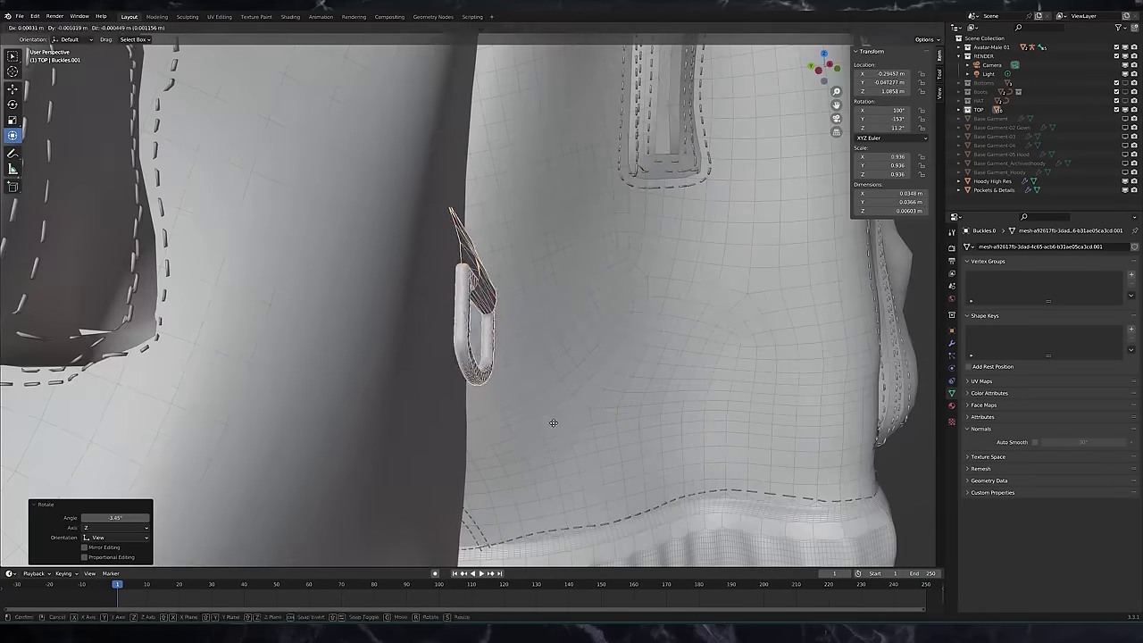
key("g")
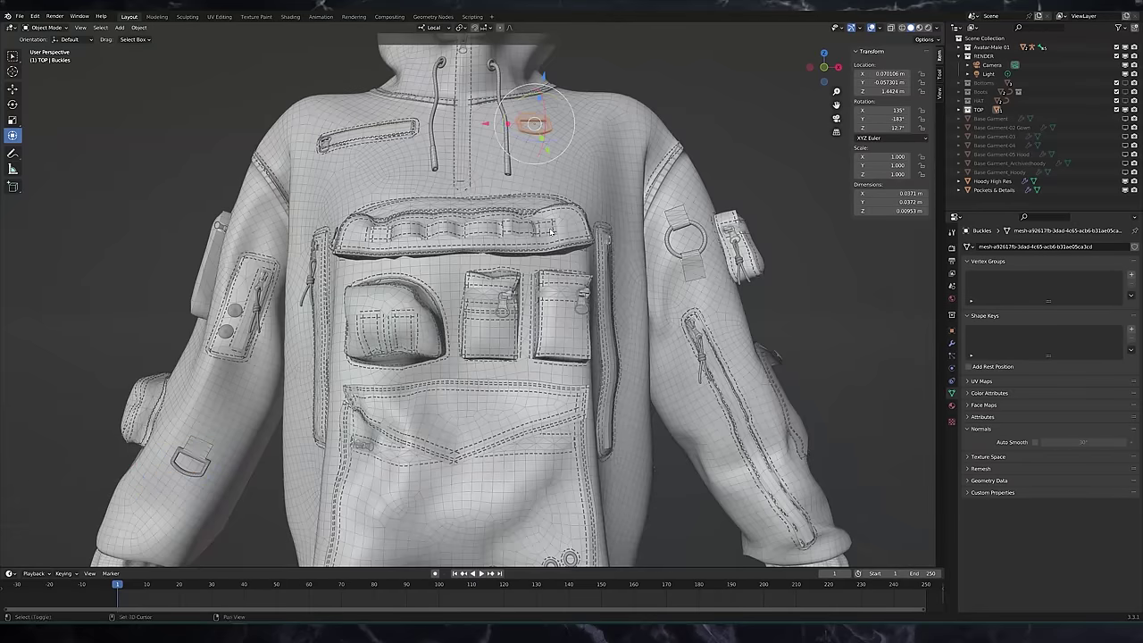
Move the side pouch of MDexport-Vest to fit over the hoody at the waist using proportional editing
middle_click_drag(550, 232, 547, 317, "shift")
scroll(546, 317, "down", 2)
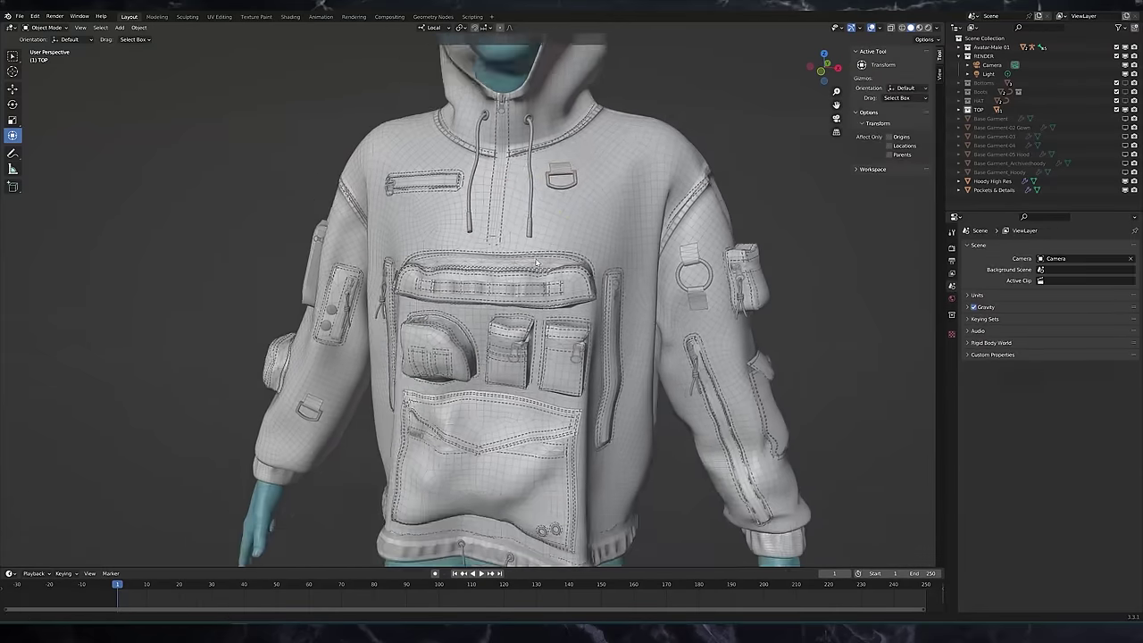
scroll(500, 313, "down", 5)
middle_click_drag(500, 313, 548, 357)
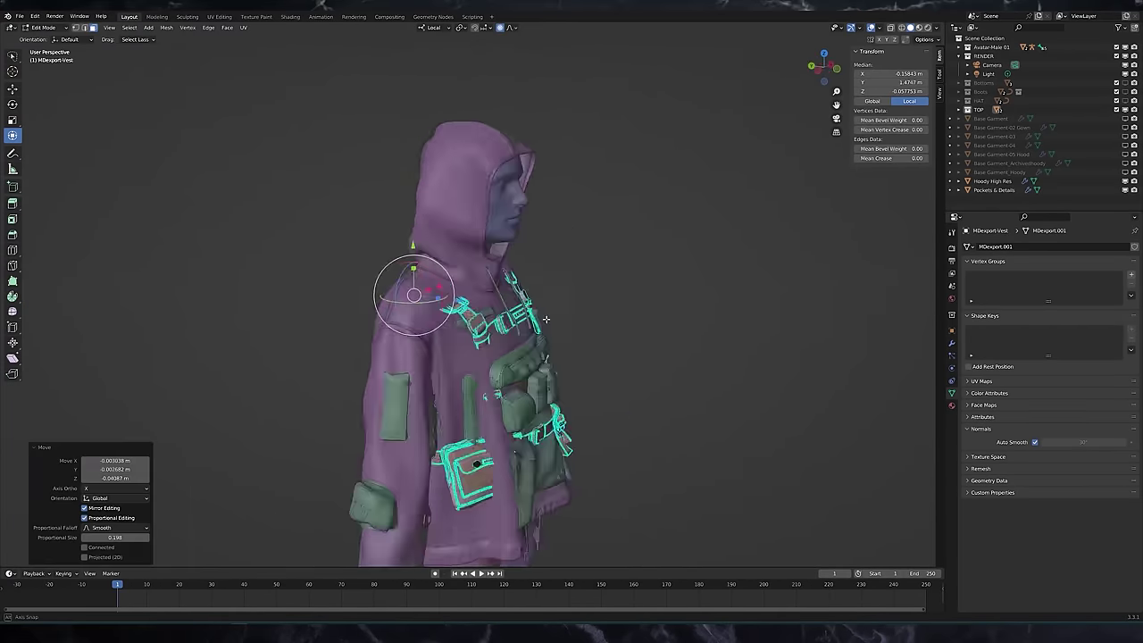
middle_click_drag(535, 357, 511, 408)
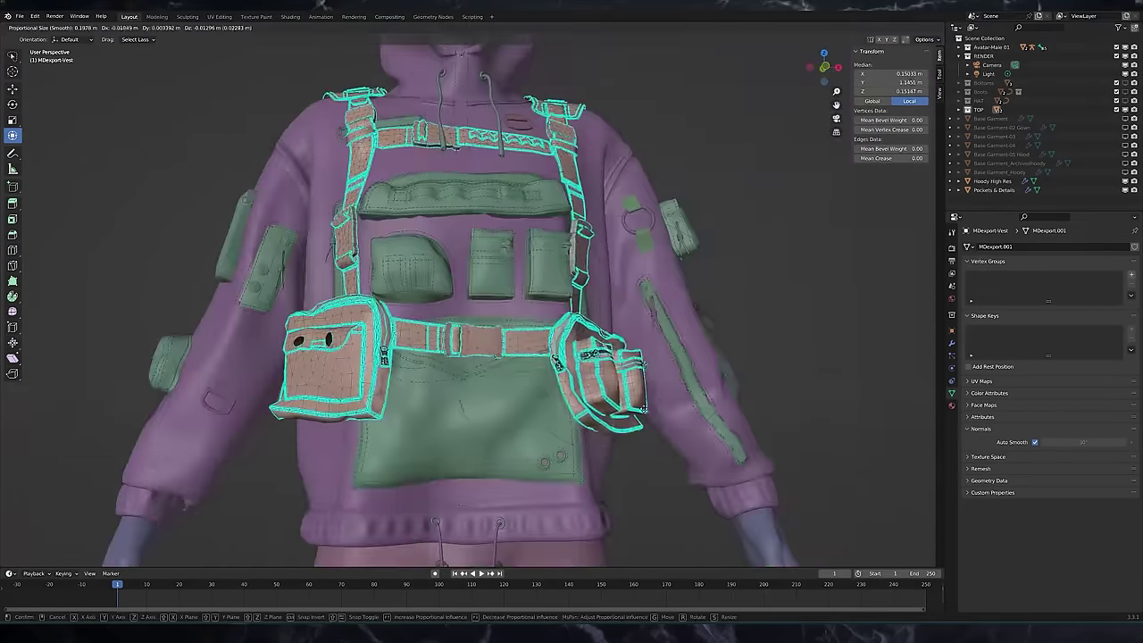
key("g")
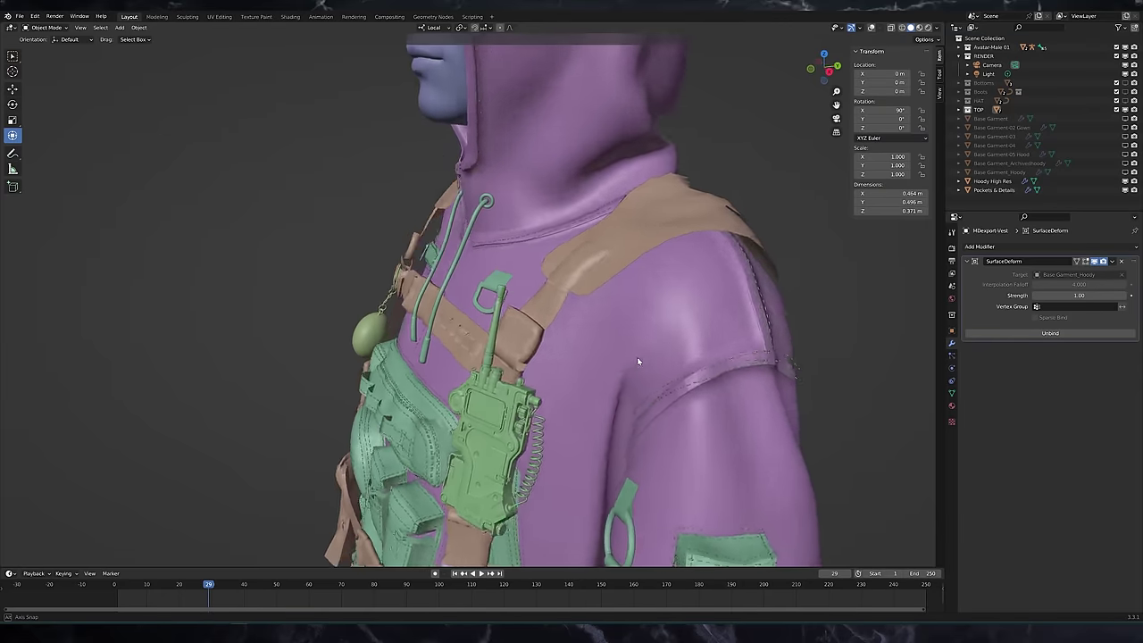
Turn on the viewport overlays and add a Solidify modifier to MDexport-Vest
middle_click_drag(637, 358, 657, 295)
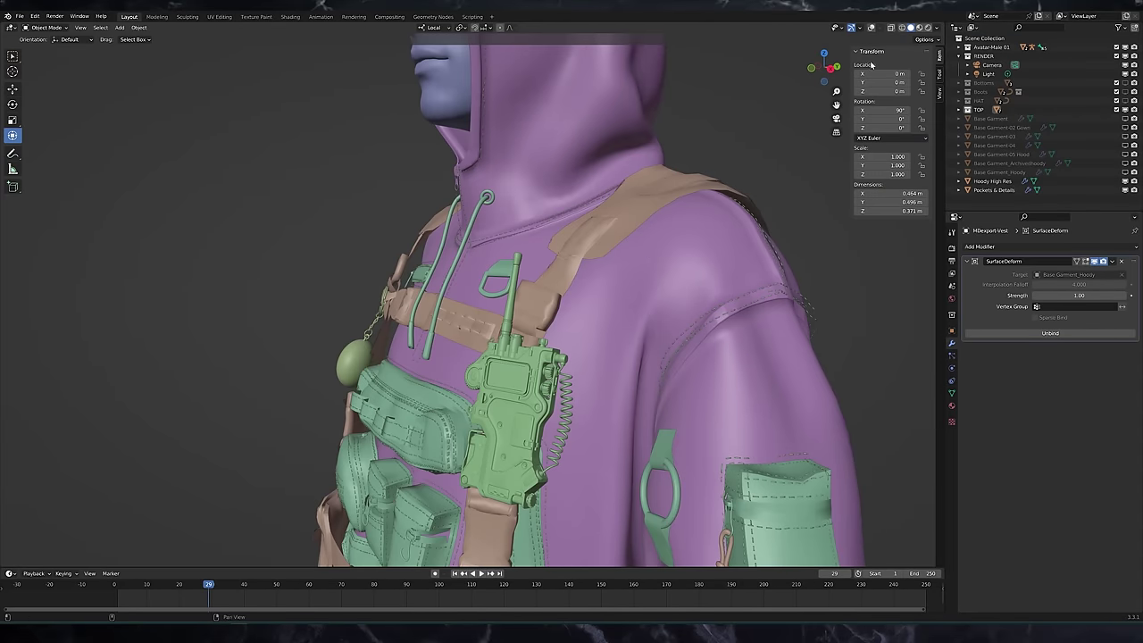
left_click(870, 30)
mouse_move(638, 282)
middle_mouse_down()
mouse_move(604, 309)
mouse_move(643, 295)
middle_mouse_up()
left_click(986, 248)
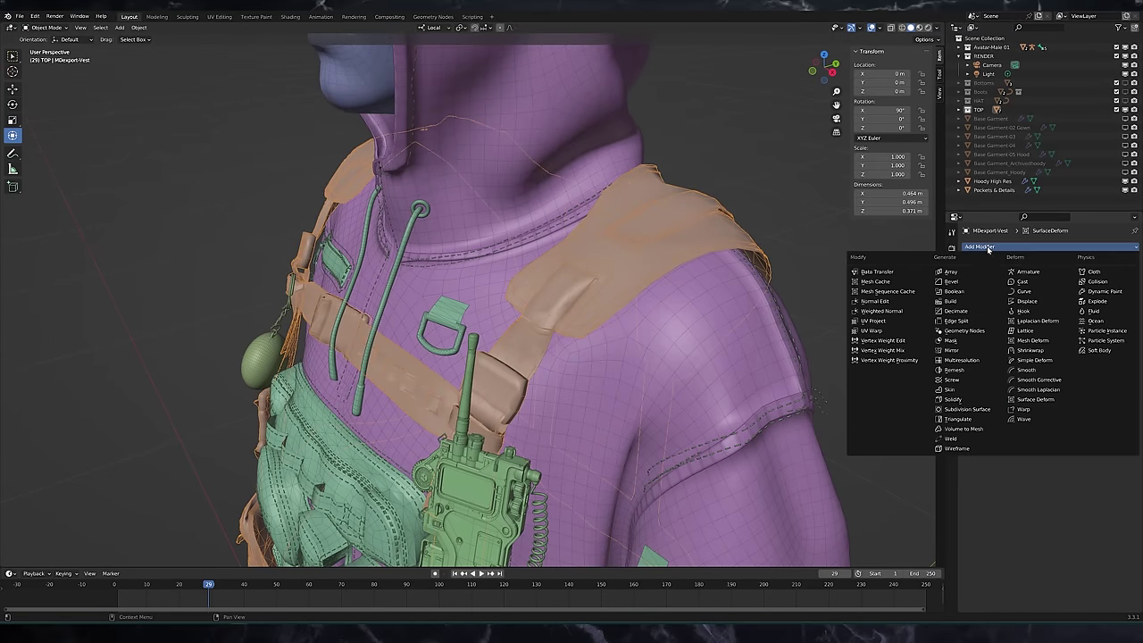
left_click(969, 400)
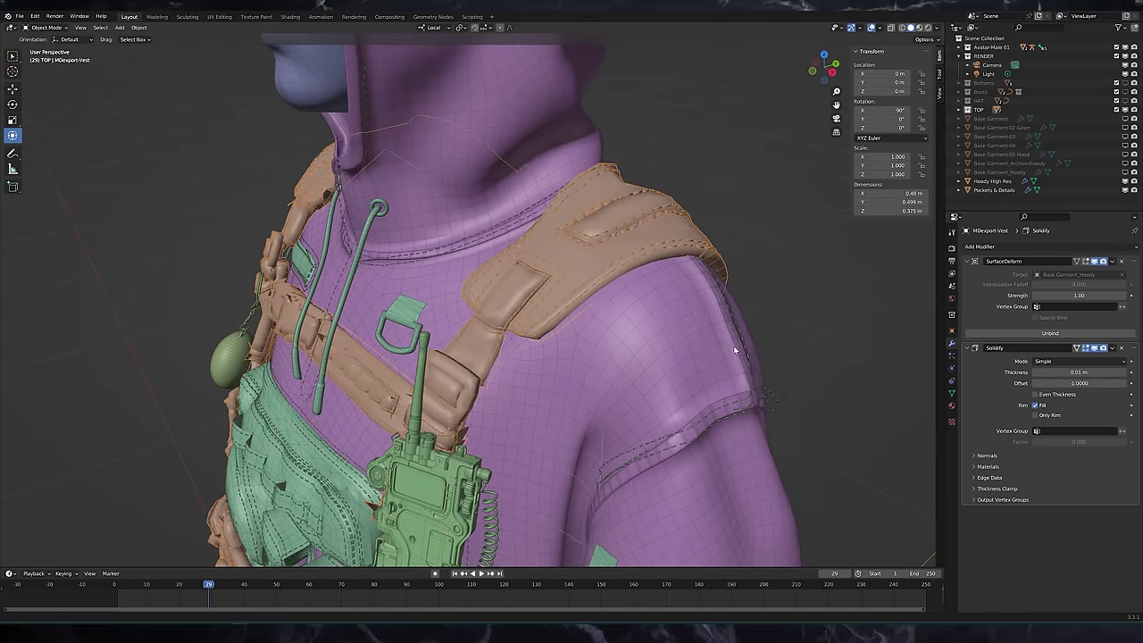
Limit the vest's Solidify modifier to the Thickness vertex group with Only Rim enabled and a thickness of 0.008 m
left_click(1060, 431)
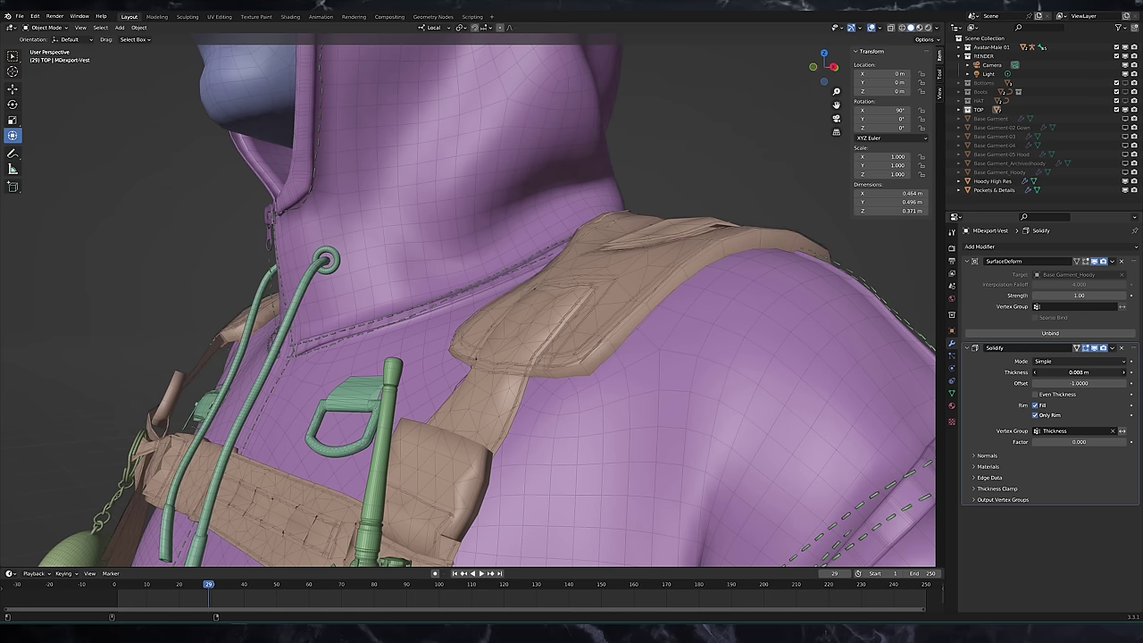
left_click_drag(1078, 371, 1092, 371)
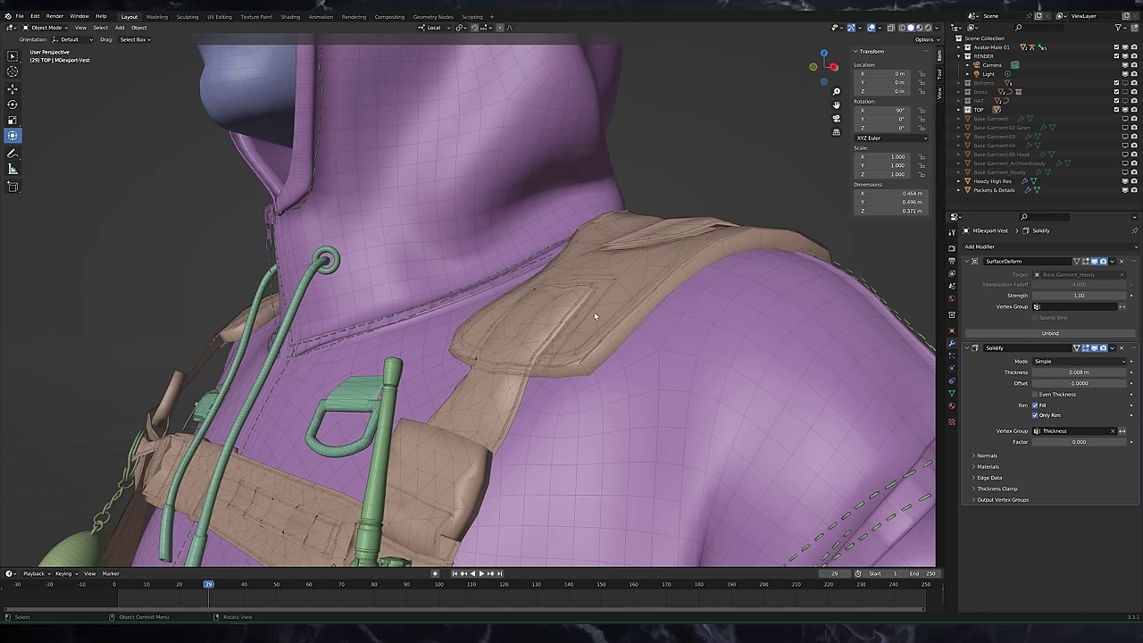
middle_click_drag(594, 315, 629, 322)
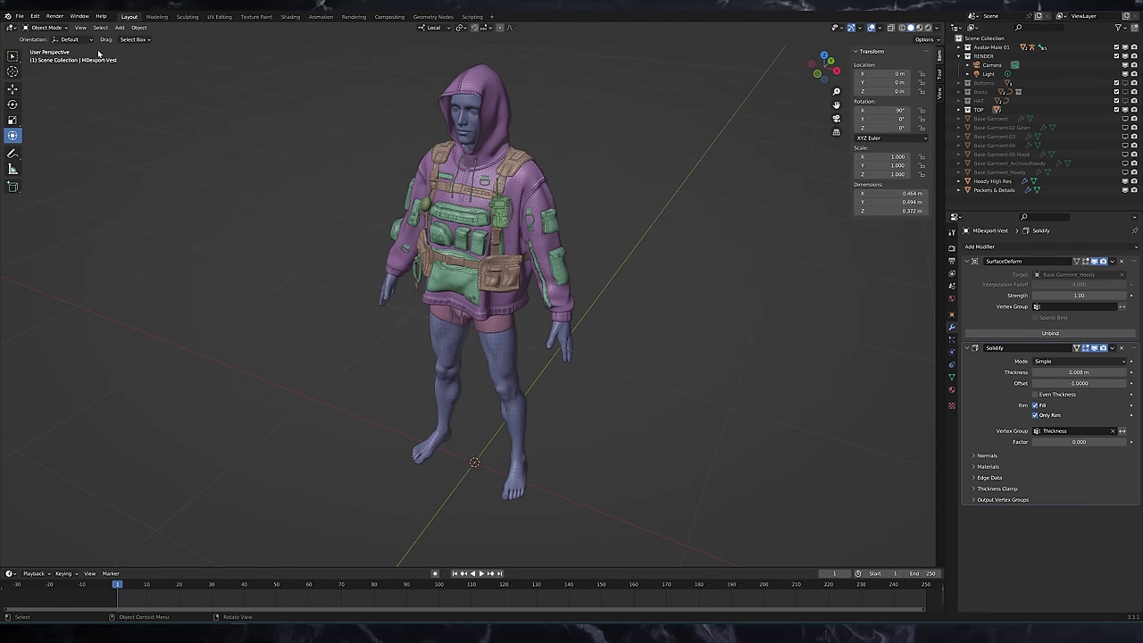
Append the Base Garment_bottoms pants to the scene and duplicate them in place
left_click(18, 16)
left_click(36, 114)
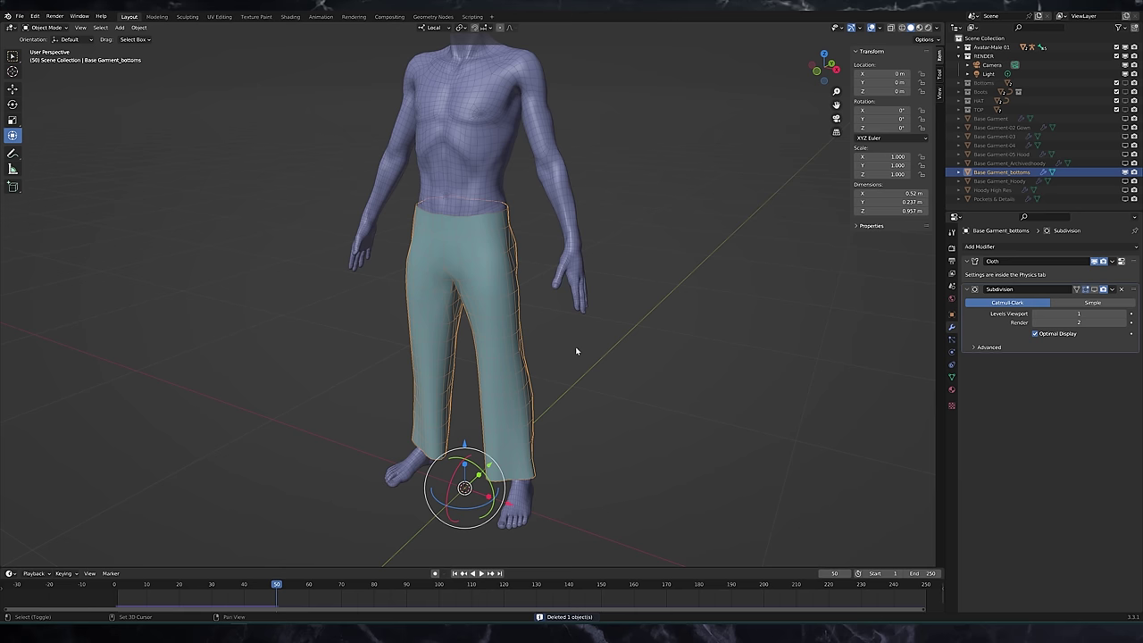
key("shift+d")
right_click(575, 351)
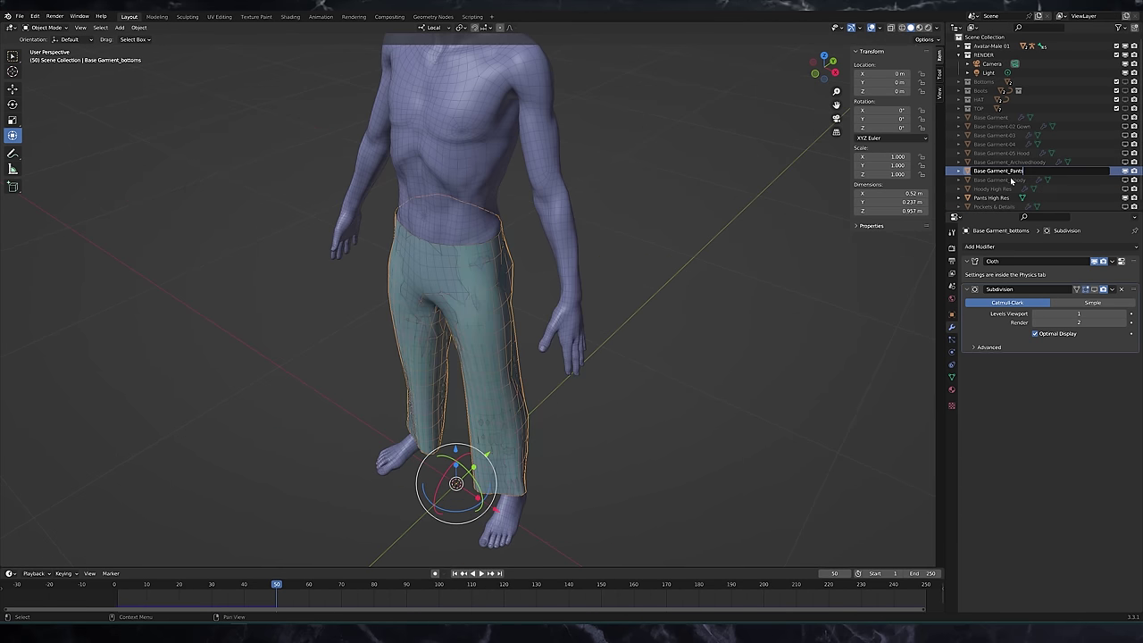
Rename the Base Garment_bottoms object as Base Garment_Pants
key("Return")
left_click(568, 312)
middle_click_drag(568, 313, 560, 291)
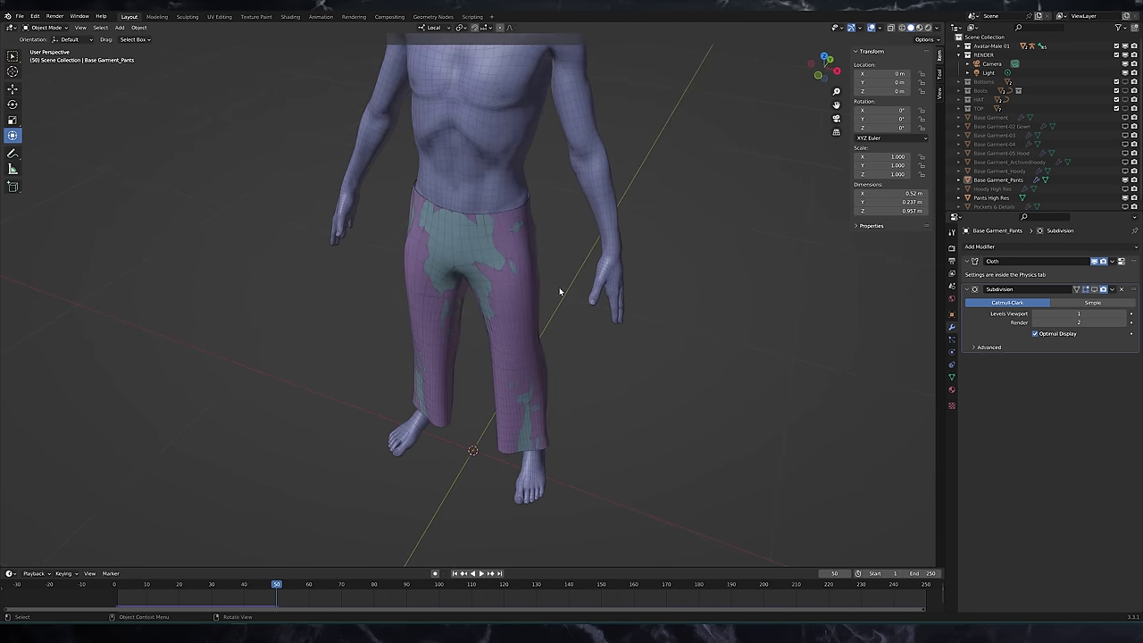
Add a Surface Deform modifier to Pants High Res and bind it to Base Garment_Pants
left_click(982, 247)
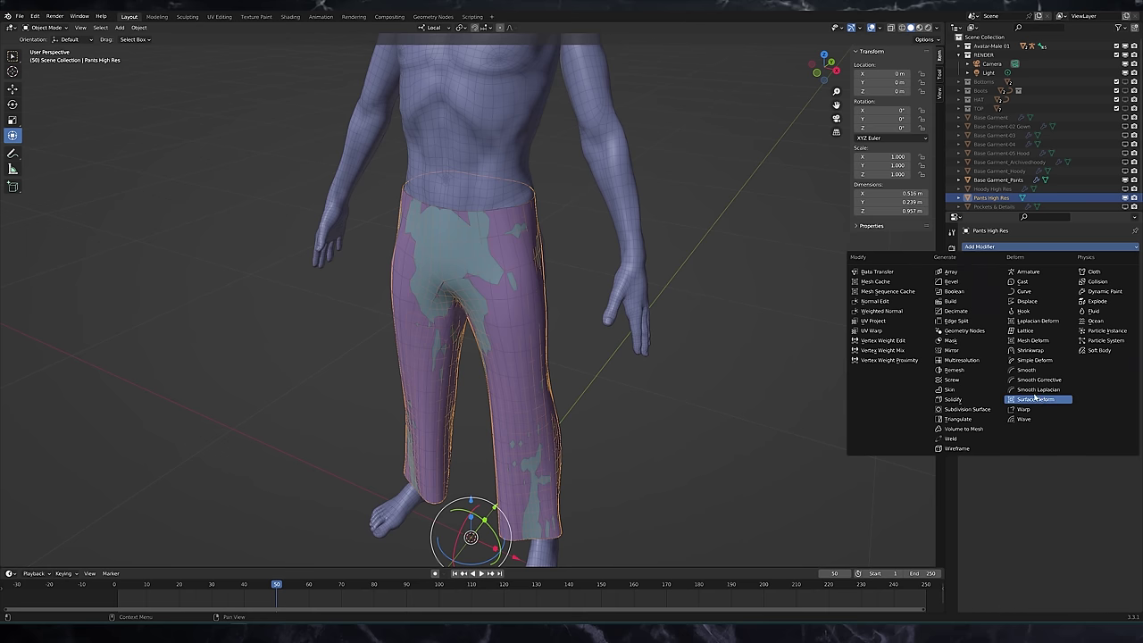
left_click(1036, 399)
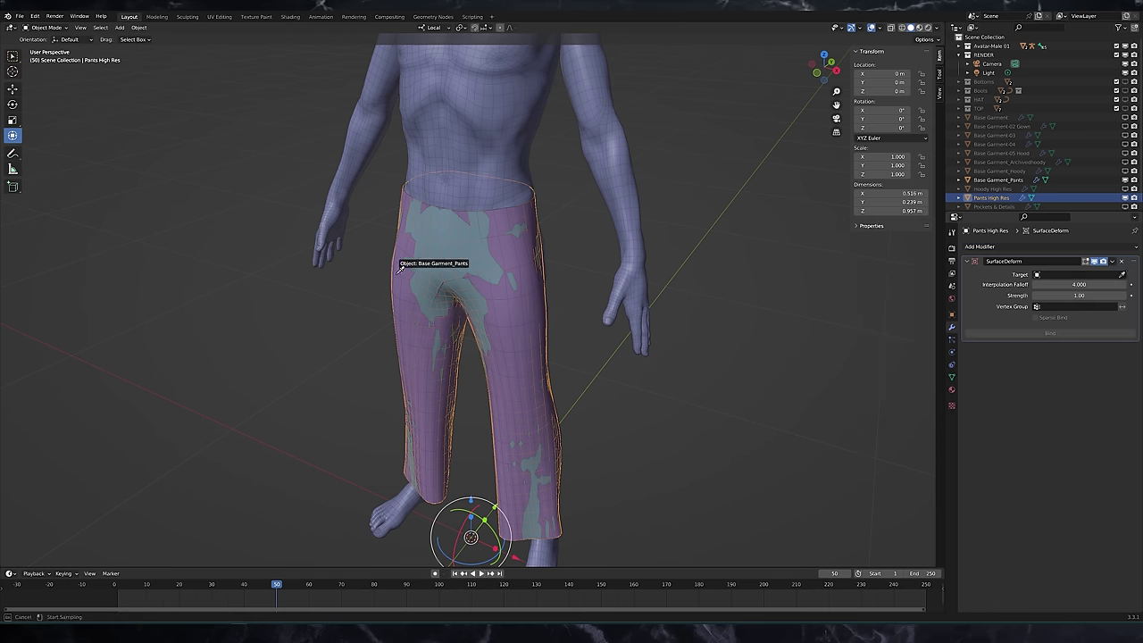
left_click(1050, 333)
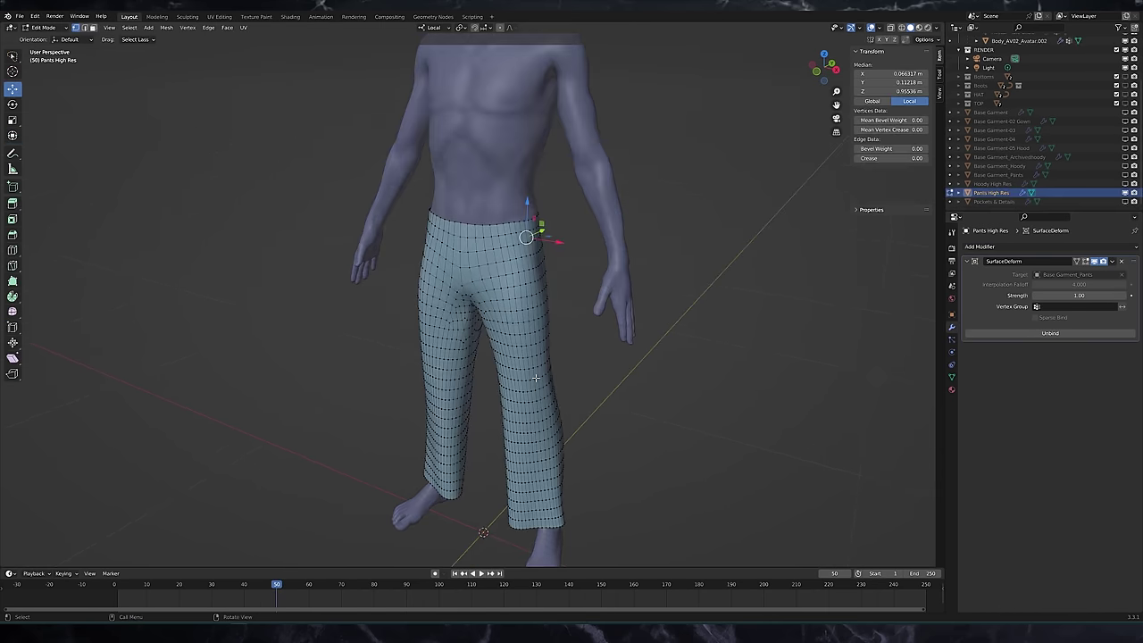
Cut openings into the lower leg of Pants High Res and extrude an edge strip down toward the cuff
scroll(518, 362, "up", 3)
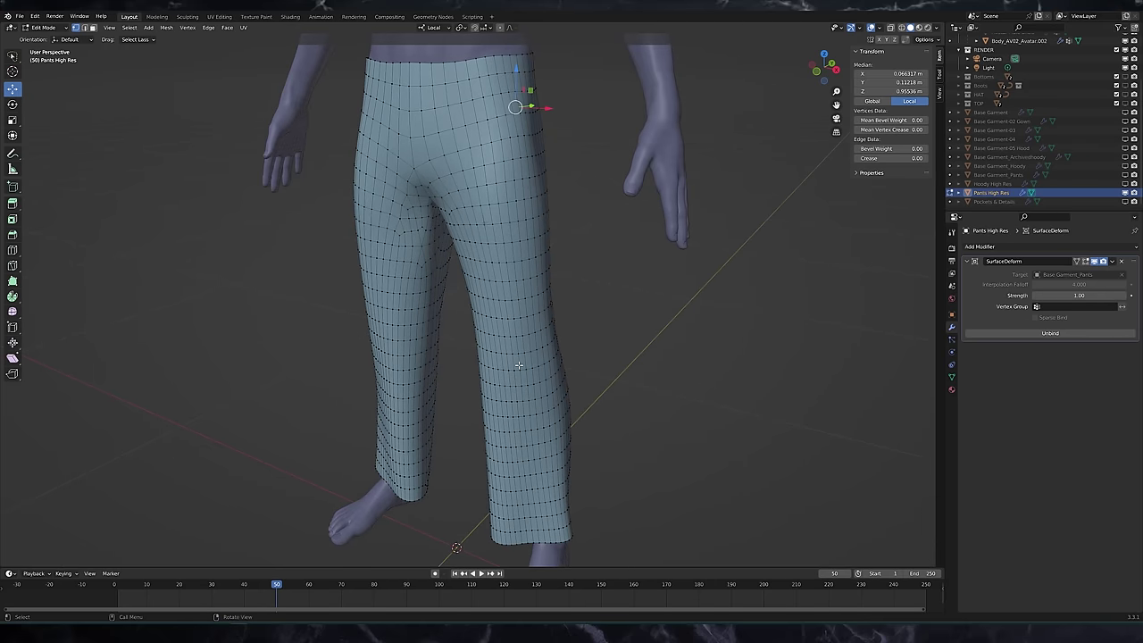
middle_click_drag(524, 378, 509, 366)
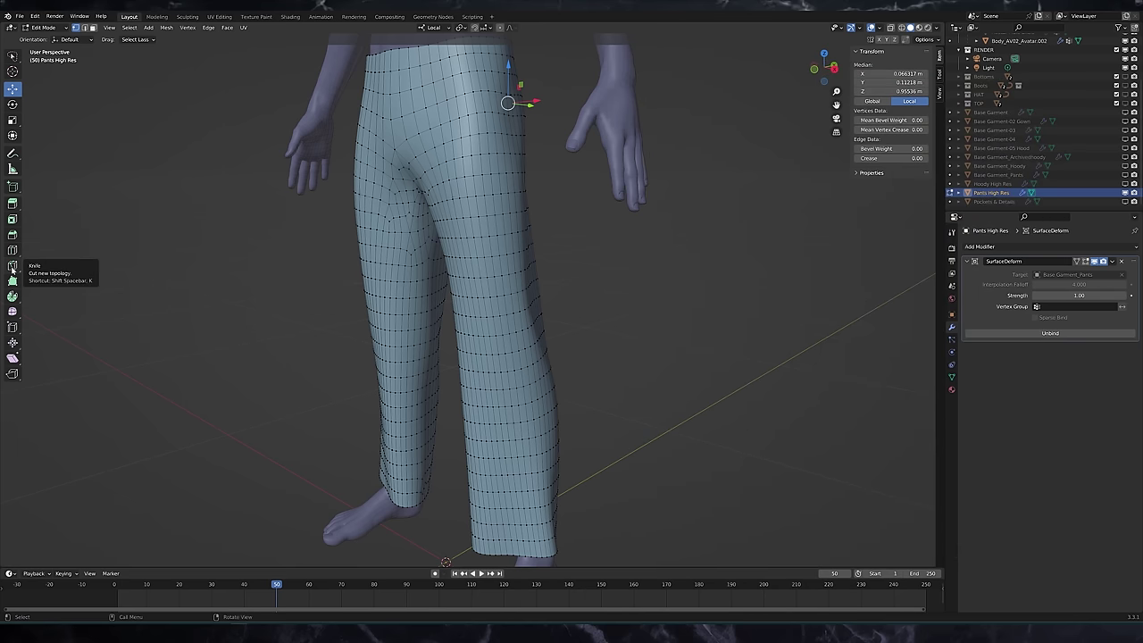
middle_click_drag(527, 290, 497, 388)
left_click(451, 123)
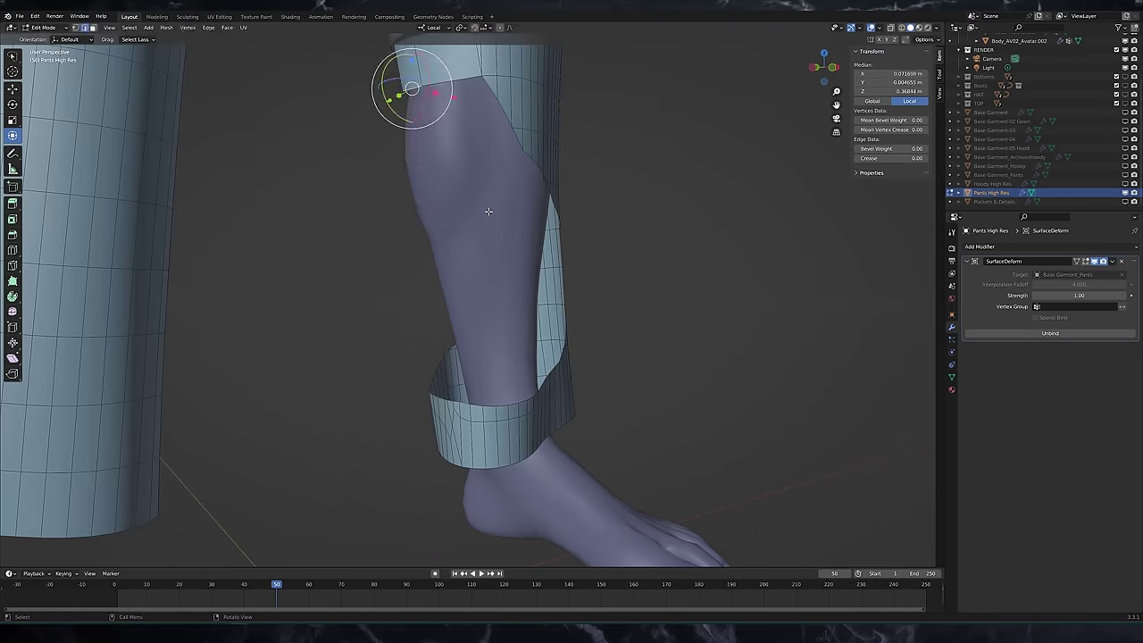
left_click_drag(411, 89, 420, 301)
scroll(414, 471, "up", 3)
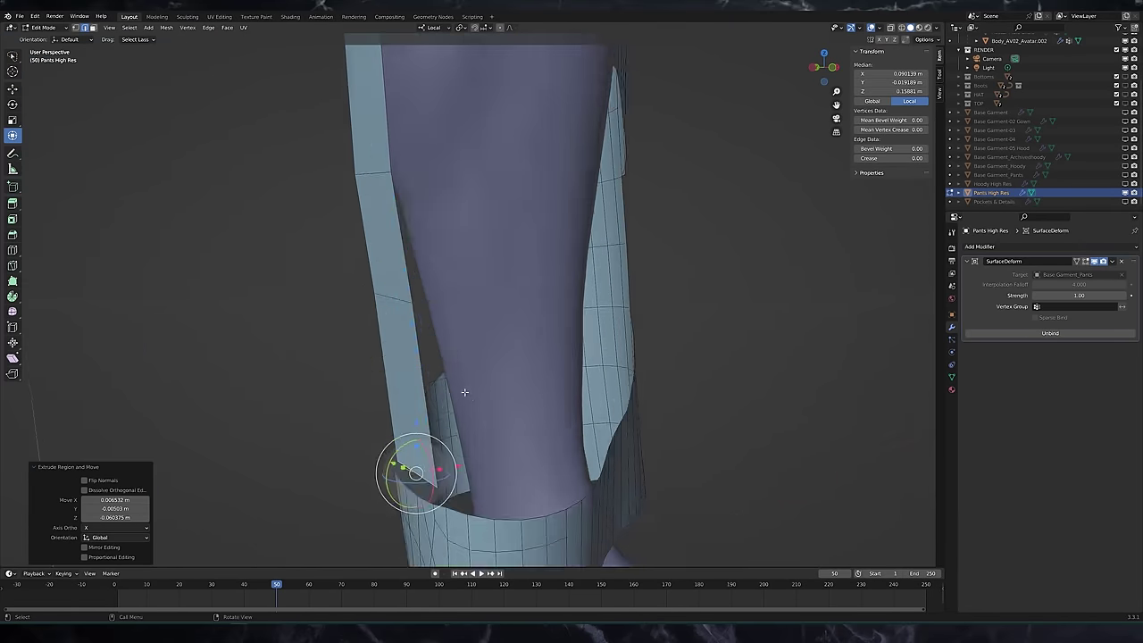
middle_click_drag(413, 471, 527, 224)
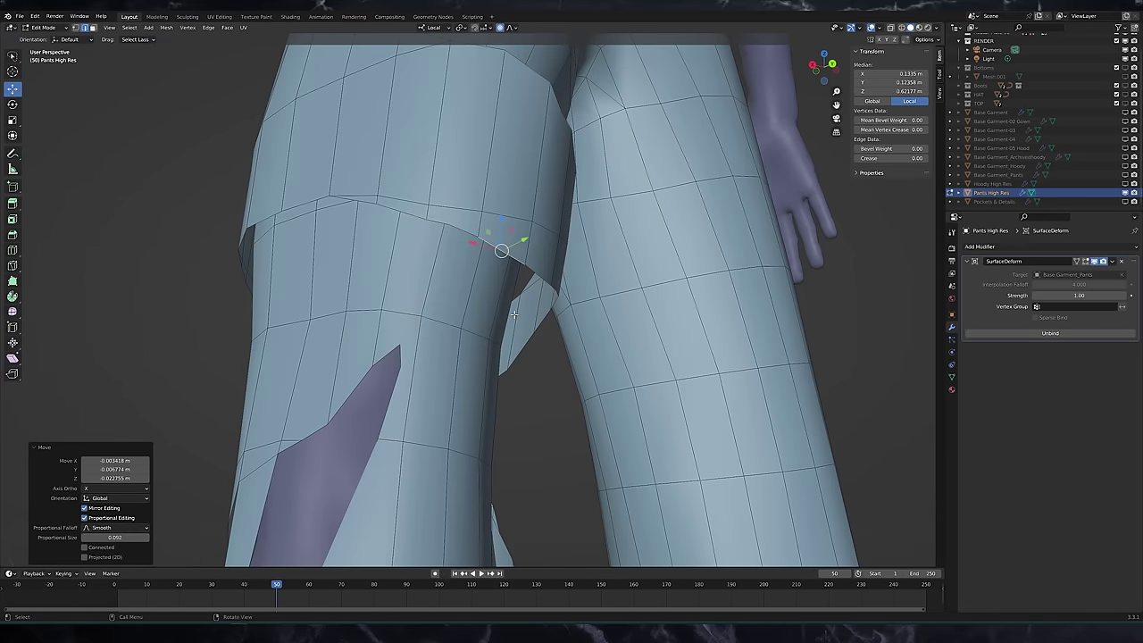
Reshape the overlapping edges around the knee and thigh with proportional editing, and add a Subdivision Surface modifier to the pants
middle_click_drag(514, 315, 612, 318)
scroll(613, 319, "up", 2)
left_click_drag(581, 280, 586, 280)
left_click_drag(366, 273, 379, 267)
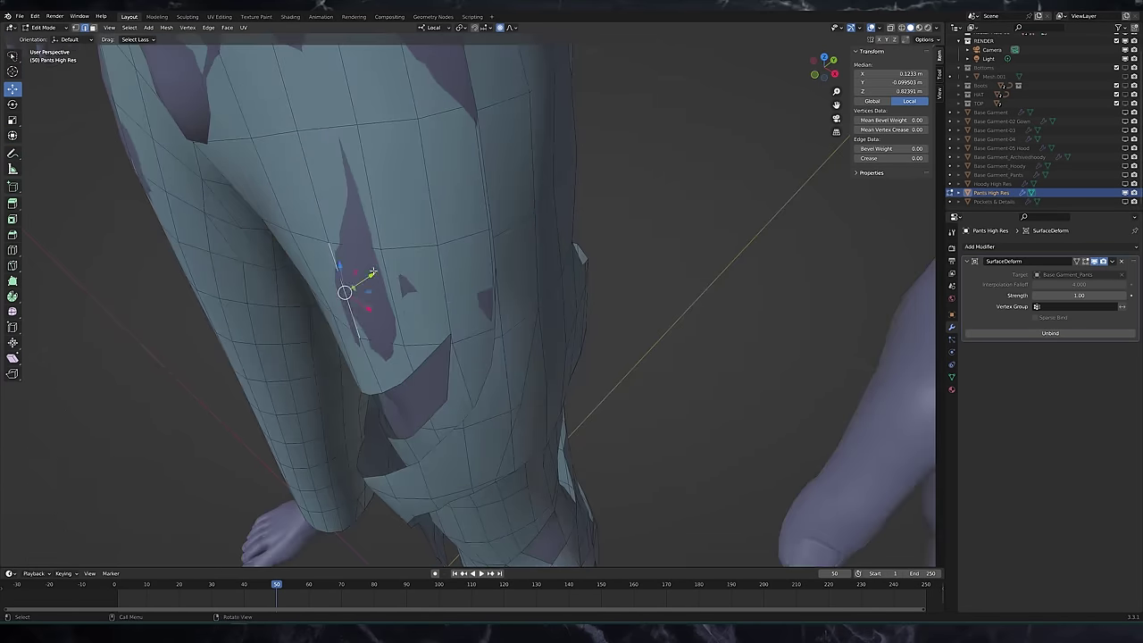
middle_click_drag(378, 267, 554, 345)
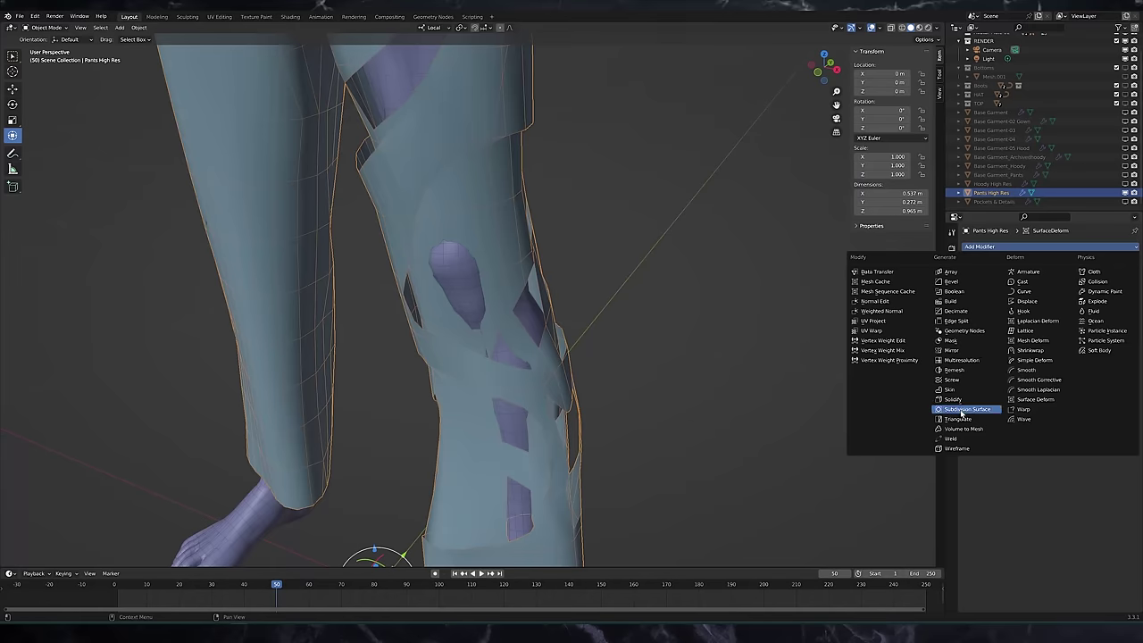
left_click(962, 410)
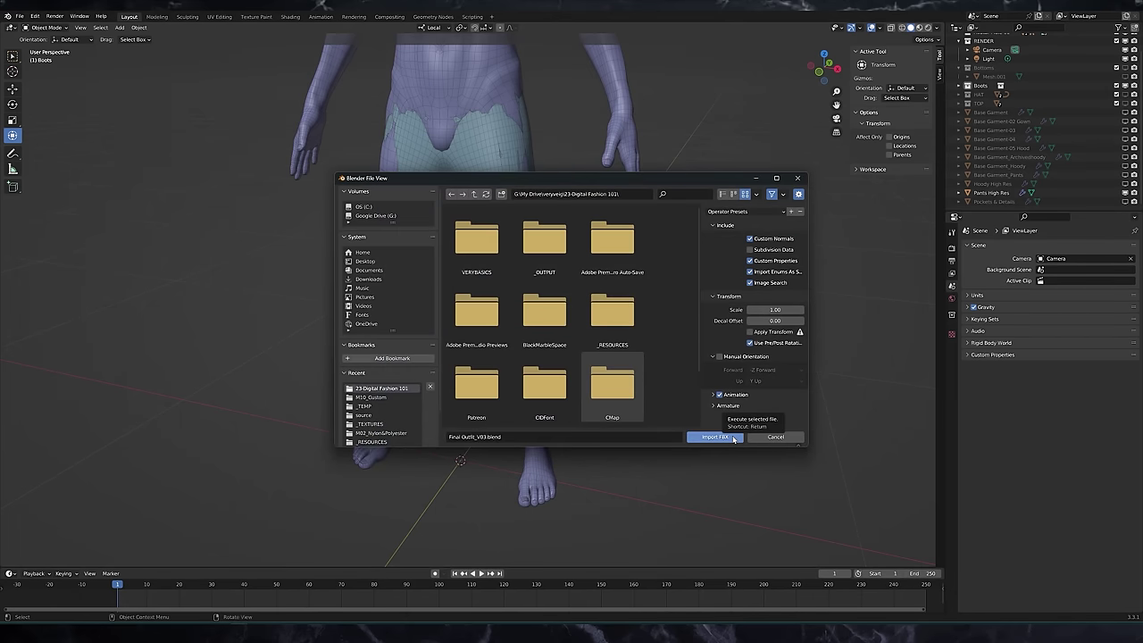
Import the boot model as FBX and fit it to the left foot by moving, rotating and scaling it
left_click(732, 436)
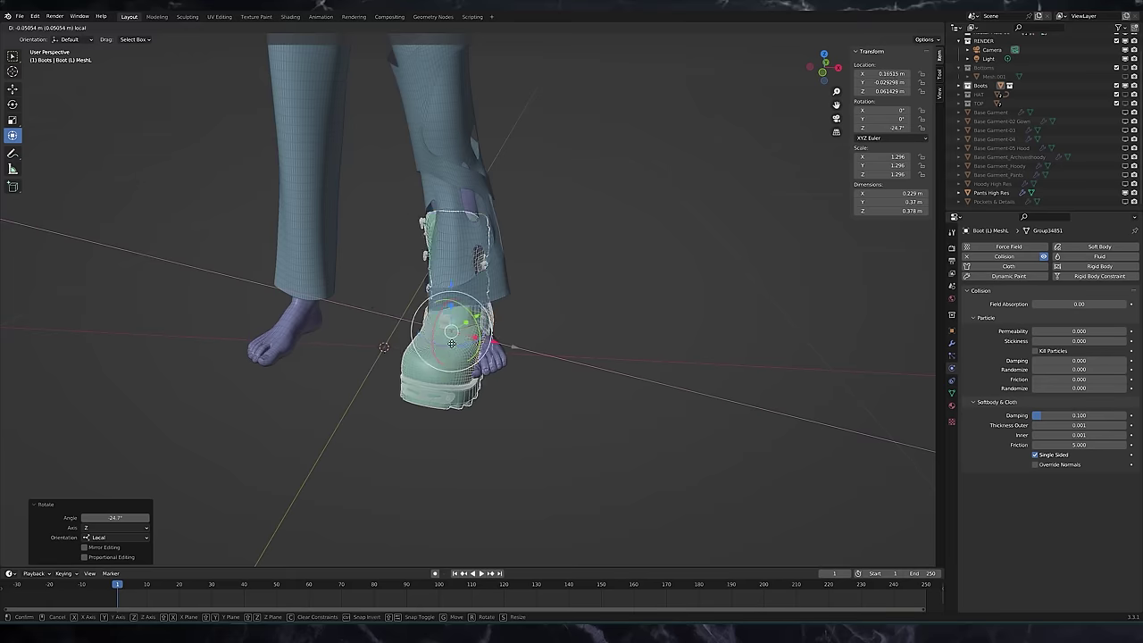
middle_click_drag(536, 295, 571, 250)
left_click_drag(460, 350, 471, 360)
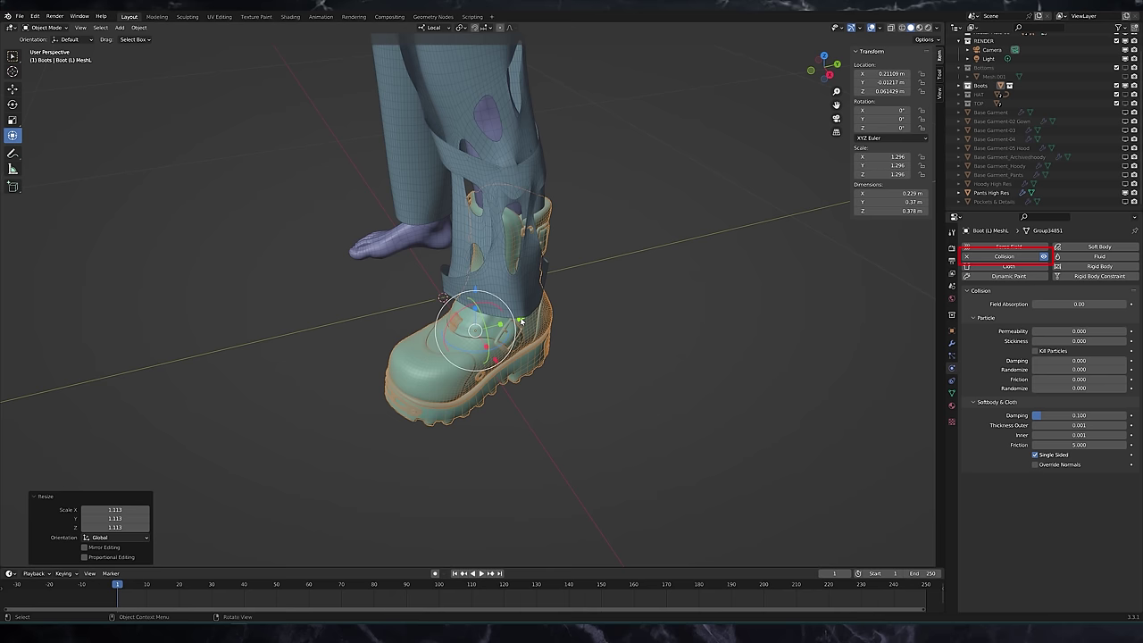
key("Delete")
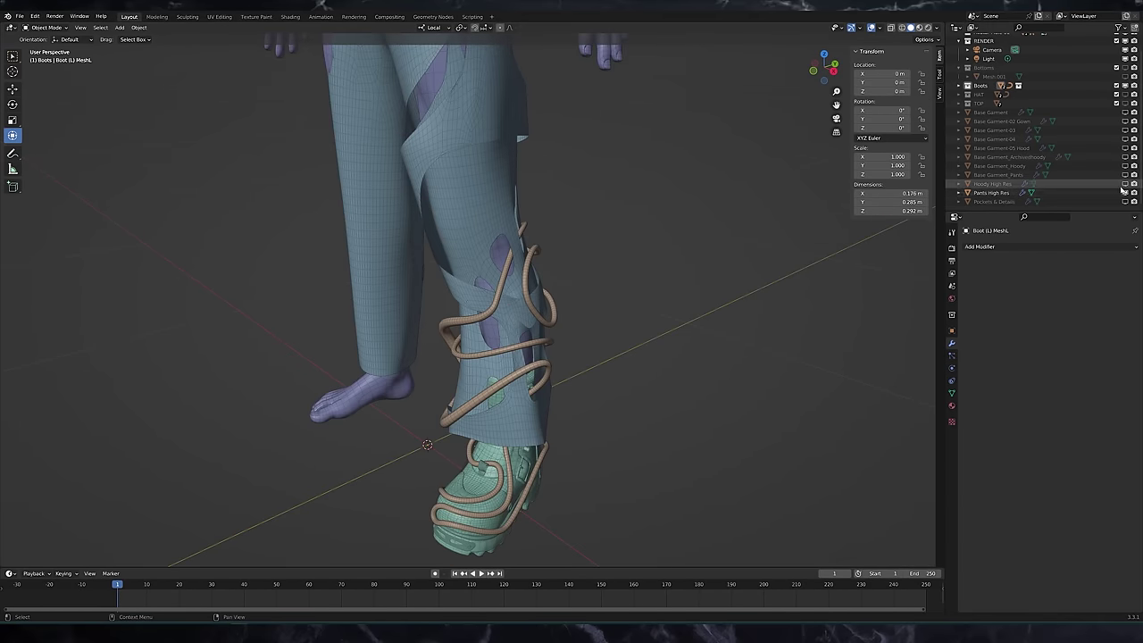
Hide Pants High Res, show Base Garment_Pants and delete its faces where the openings and boot jewellery sit on the leg
left_click(1125, 193)
left_click(1124, 175)
middle_click_drag(576, 343, 556, 324)
left_click(481, 255)
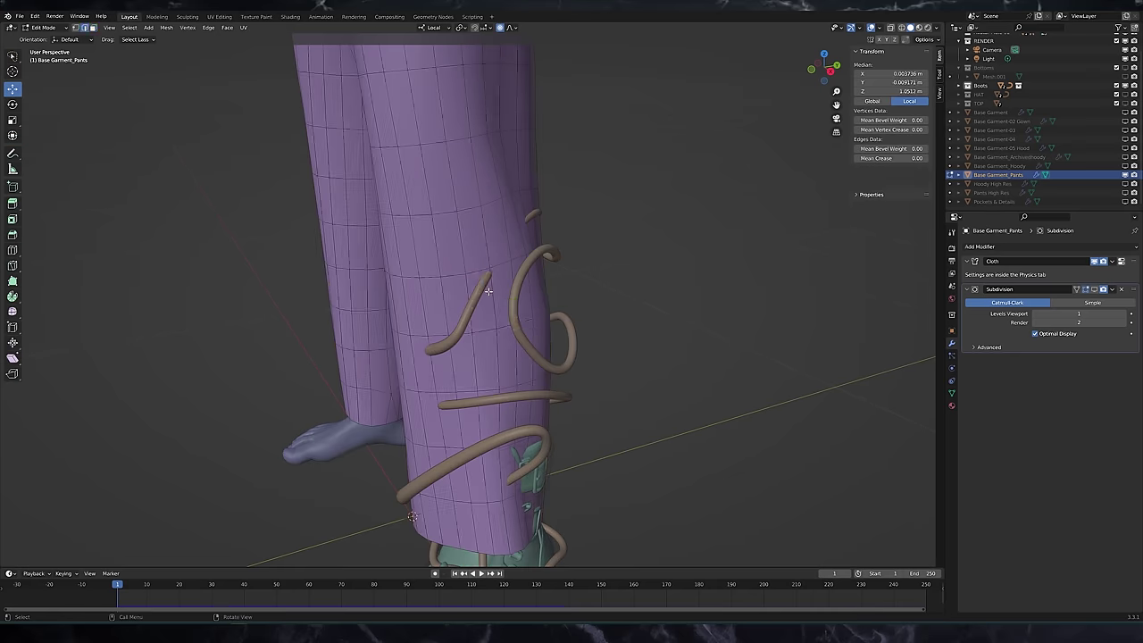
right_click(421, 290)
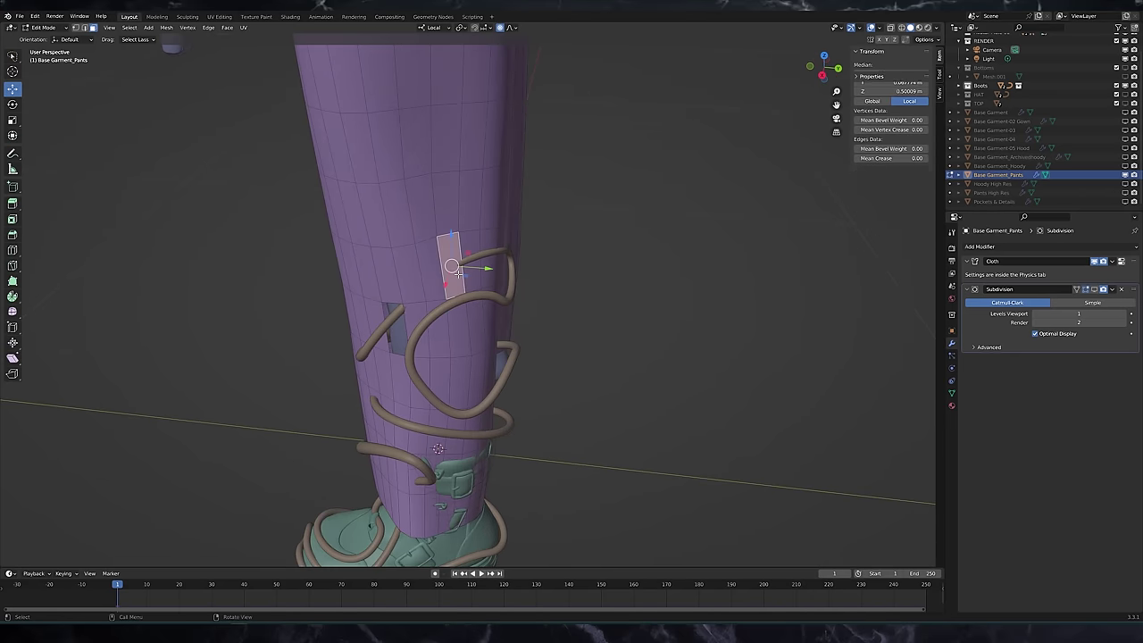
key("x")
left_click(459, 275)
middle_click_drag(459, 275, 479, 268)
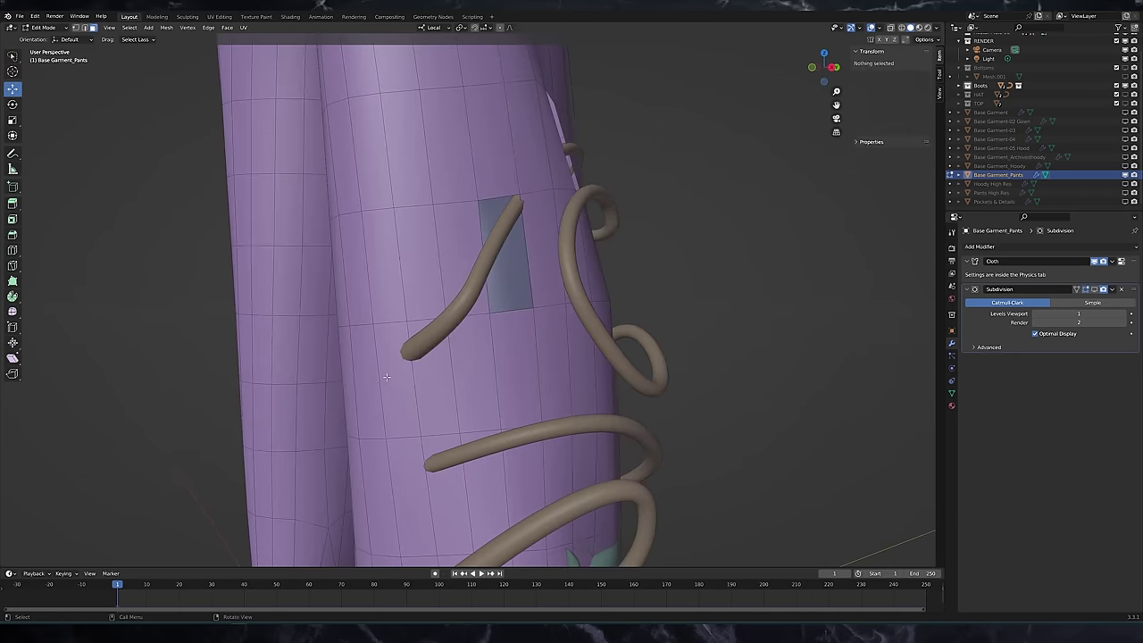
Adjust the base garment faces beside the boot opening with proportional editing
left_click(387, 377)
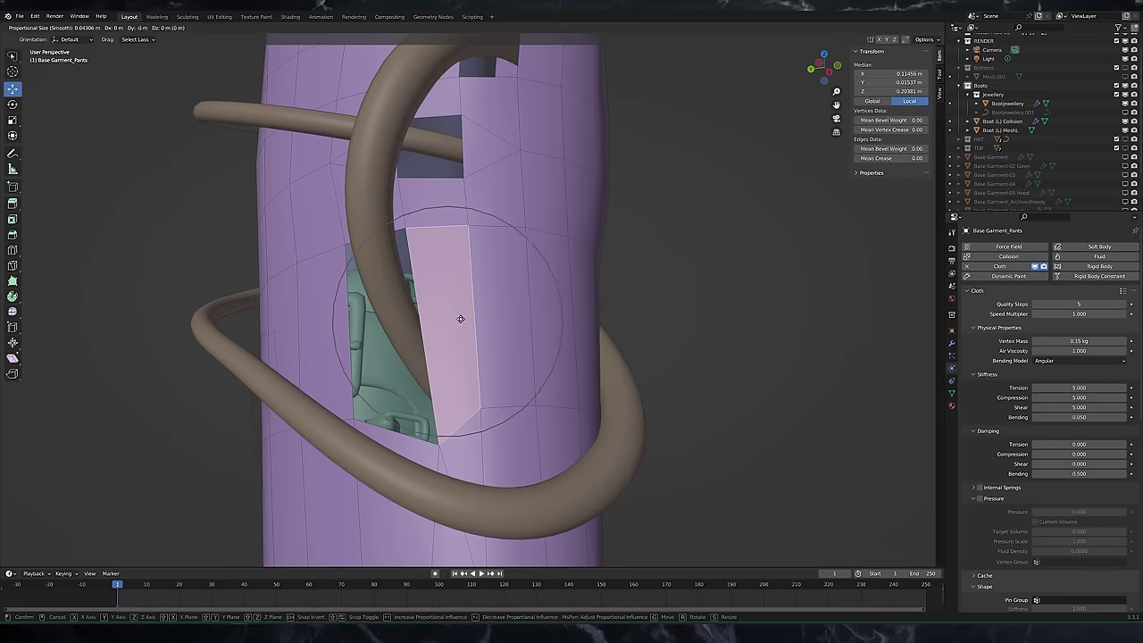
left_click(459, 319)
scroll(459, 319, "down", 3)
middle_click_drag(459, 319, 523, 369)
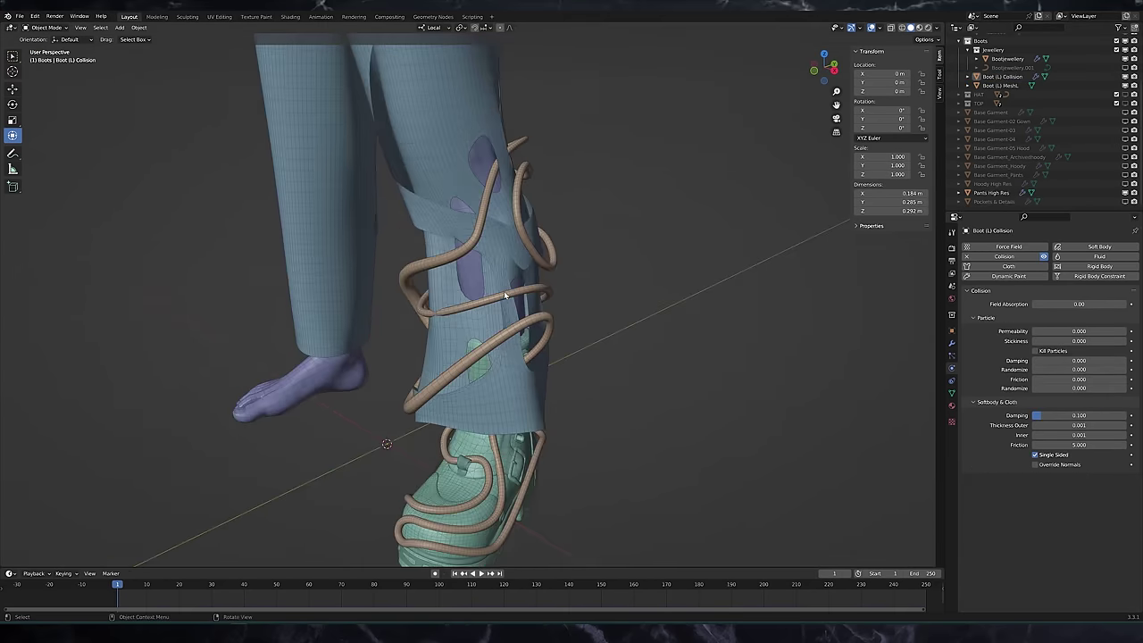
Rebind the Surface Deform modifier of Pants High Res to Base Garment_Pants and play the cloth simulation
left_click(503, 290)
left_click(951, 343)
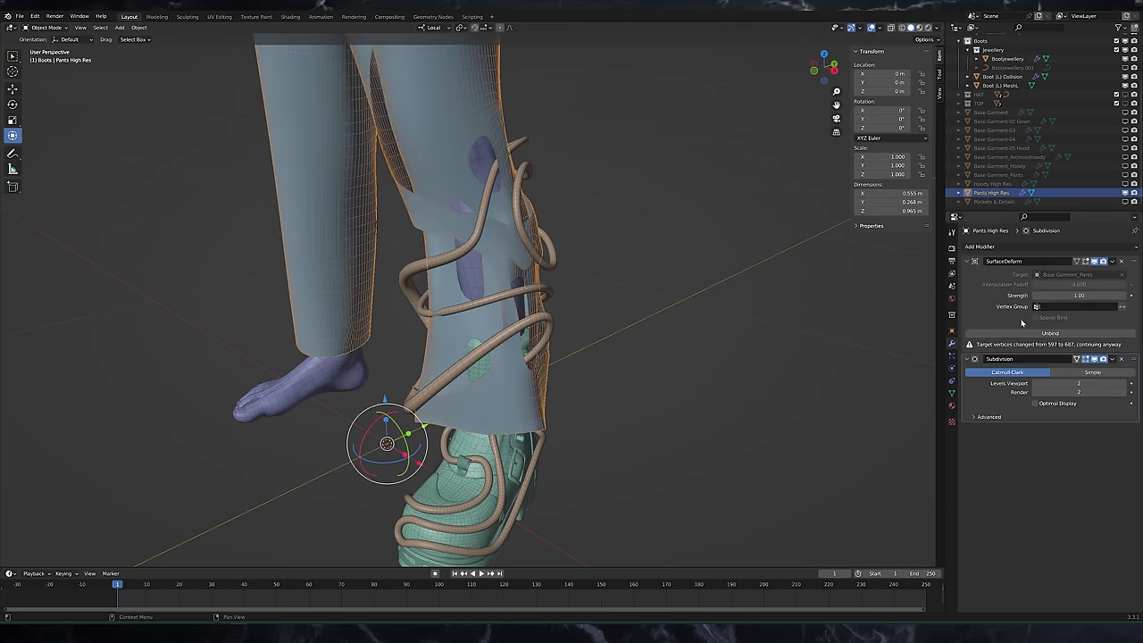
left_click(1029, 333)
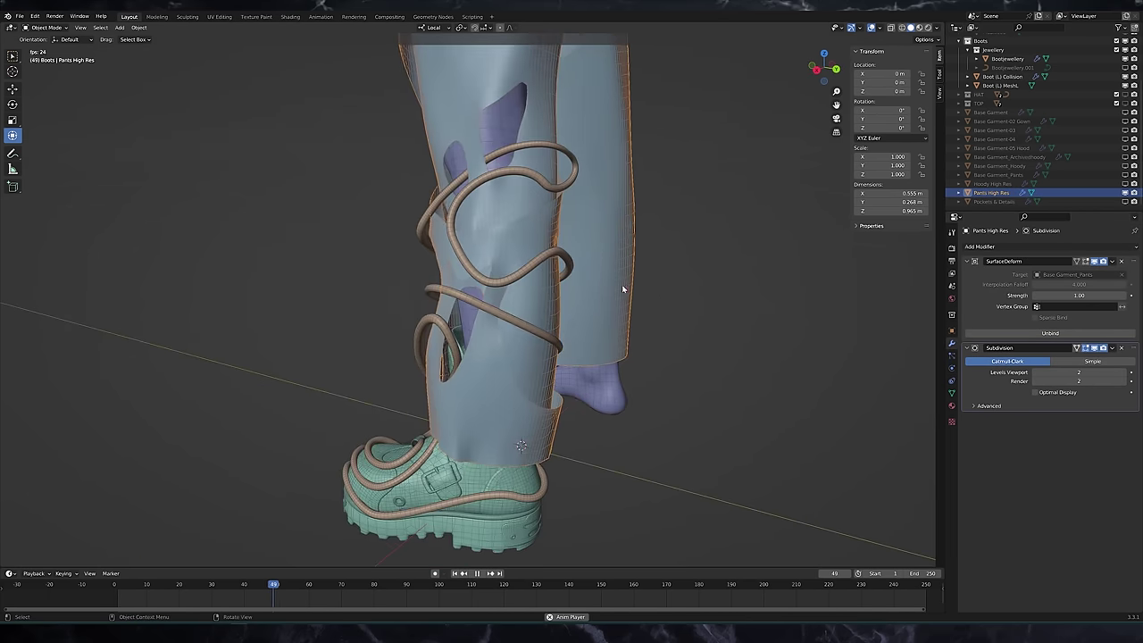
left_click(672, 315)
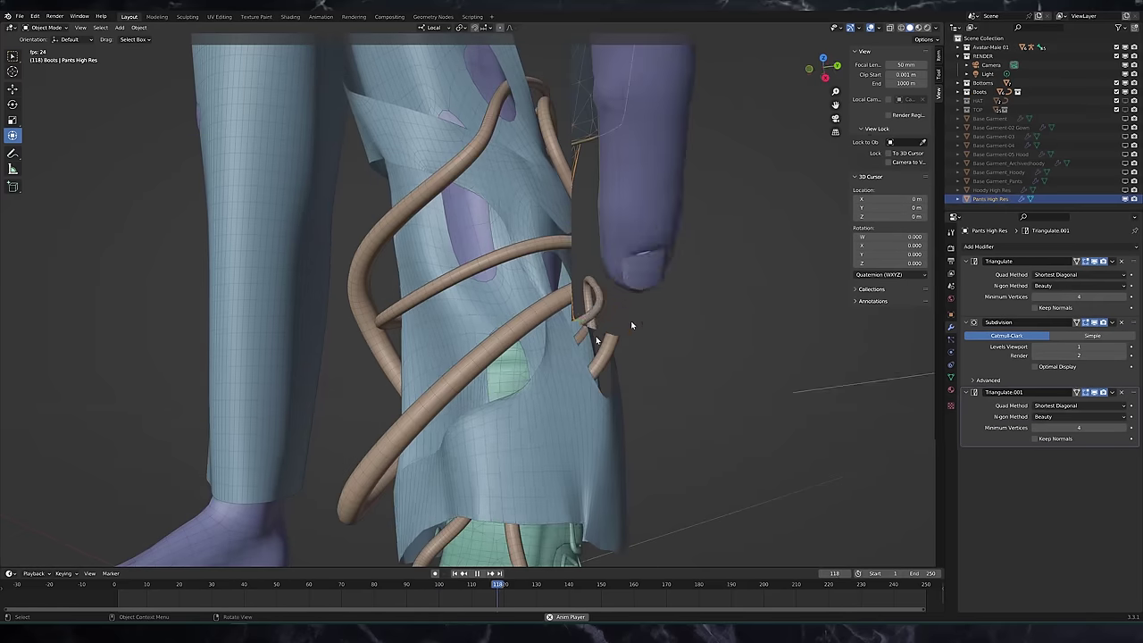
Delete the faces above the leg jewellery to open a hole in the lower leg and fit the trim mesh around its edge
scroll(552, 265, "up", 6)
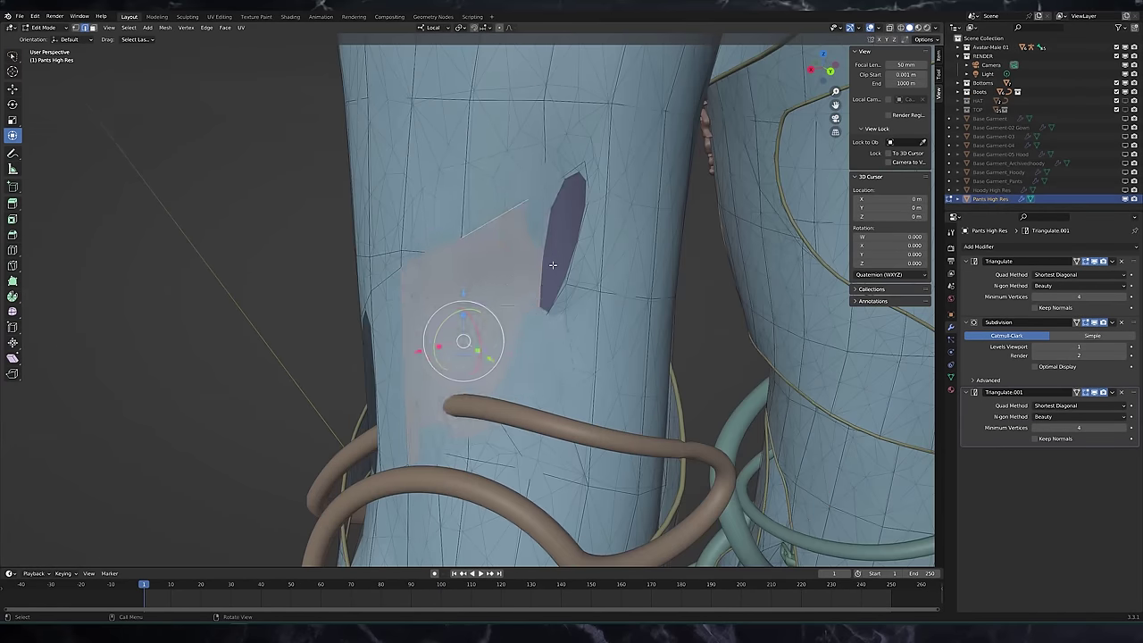
key("x")
key("Tab")
key("Tab")
key("s")
key("l")
middle_click_drag(500, 339, 572, 347)
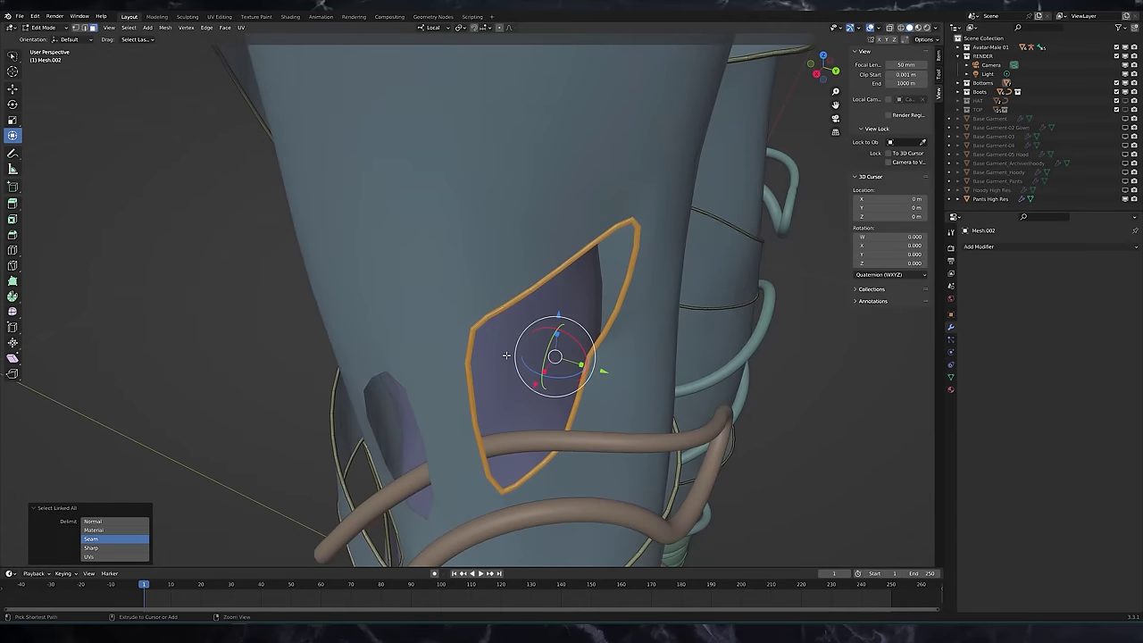
left_click_drag(515, 284, 488, 334)
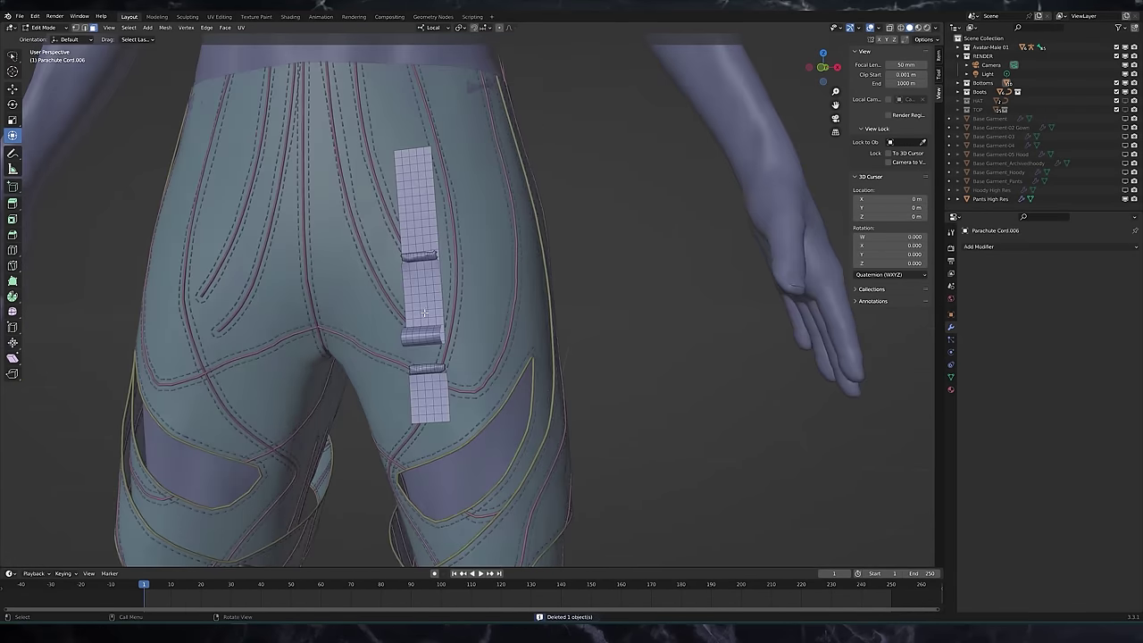
Scale the buckle by about 1.735 and rotate it into line with the strap on the front of the pants
scroll(425, 316, "up", 2)
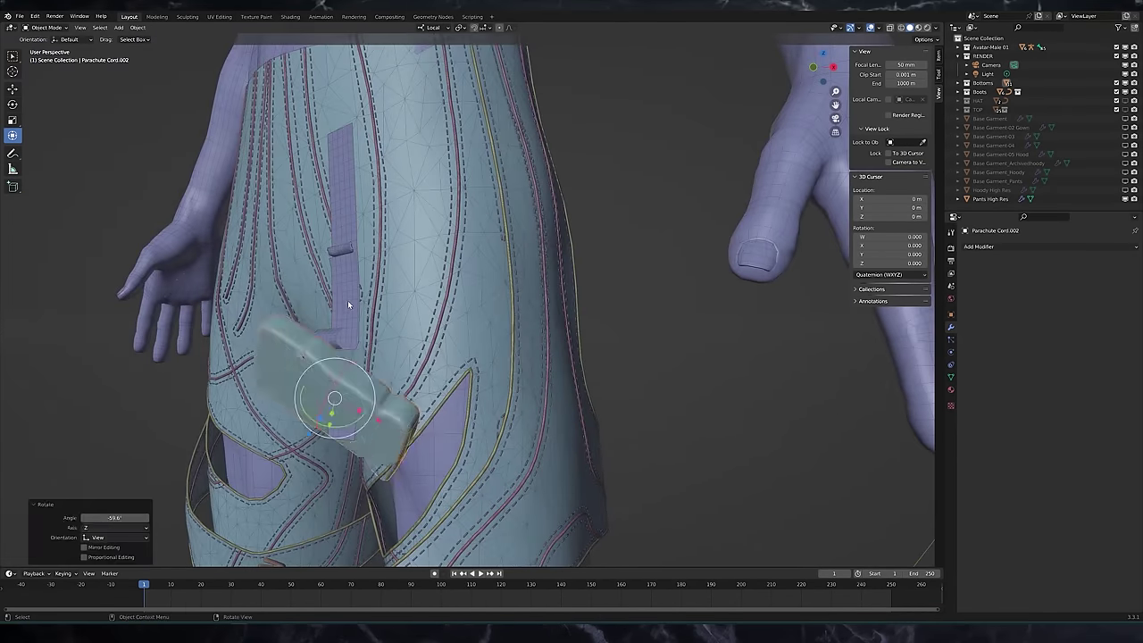
key("s")
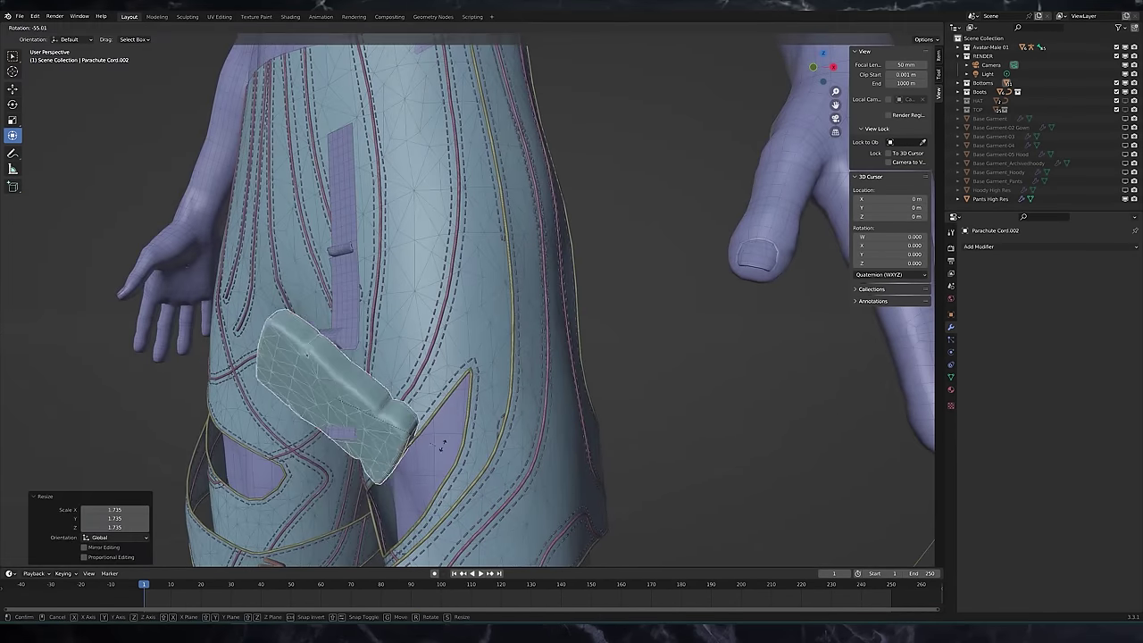
left_click(427, 364)
key("s")
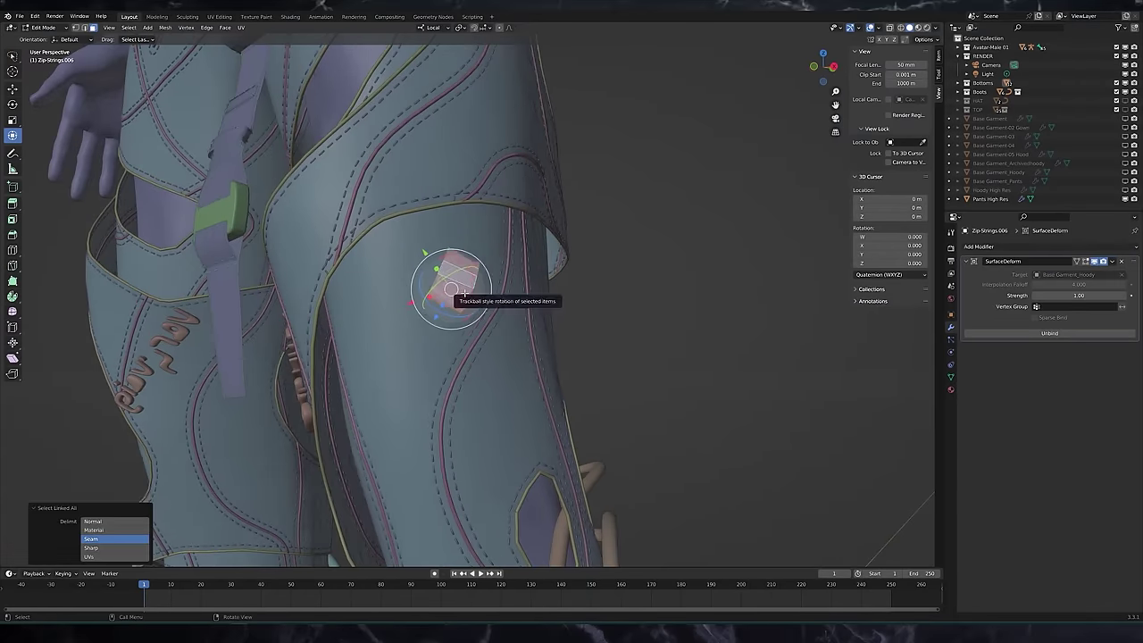
Duplicate the small patch on the leg below the overlapping band, then move the copy down and rotate it to follow the leg
key("shift+d")
left_click(457, 301)
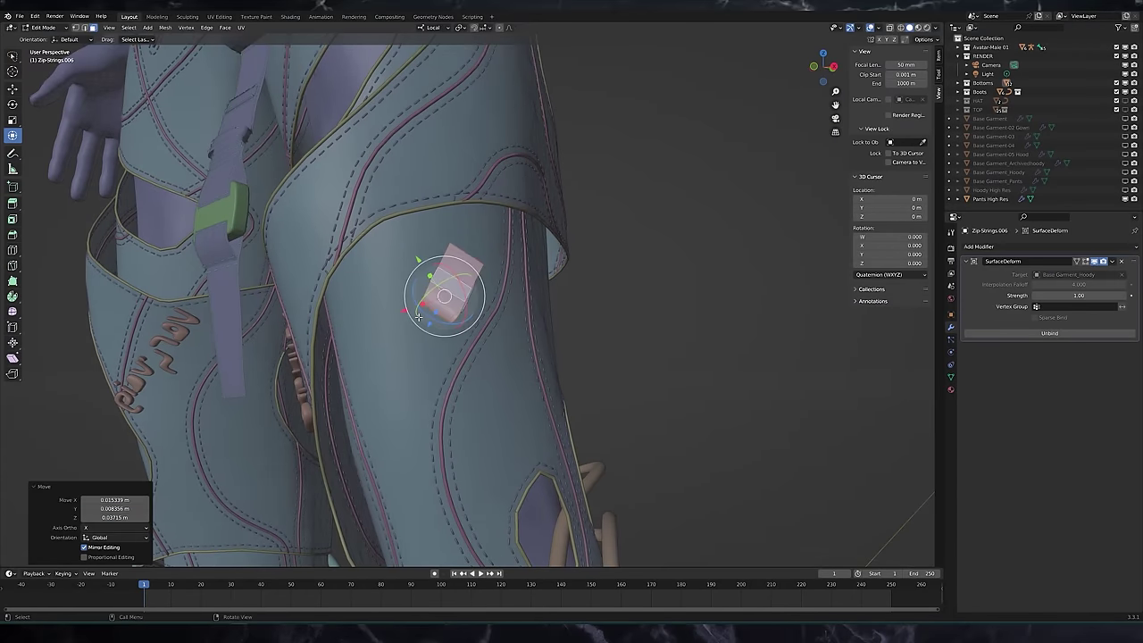
key("g")
left_click(426, 376)
key("r")
left_click(414, 372)
key("ctrl+l")
key("r")
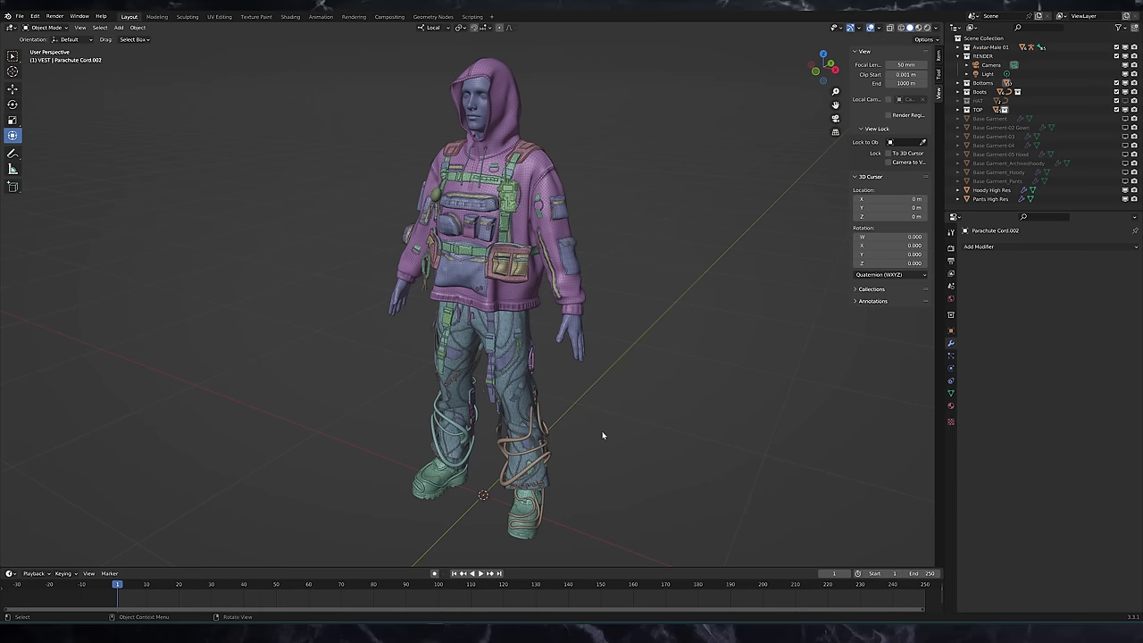
Hide Hoody High Res, Pants High Res and the TOP and Bottoms collections, leaving only the avatar and boots shown
middle_click_drag(668, 400, 643, 381)
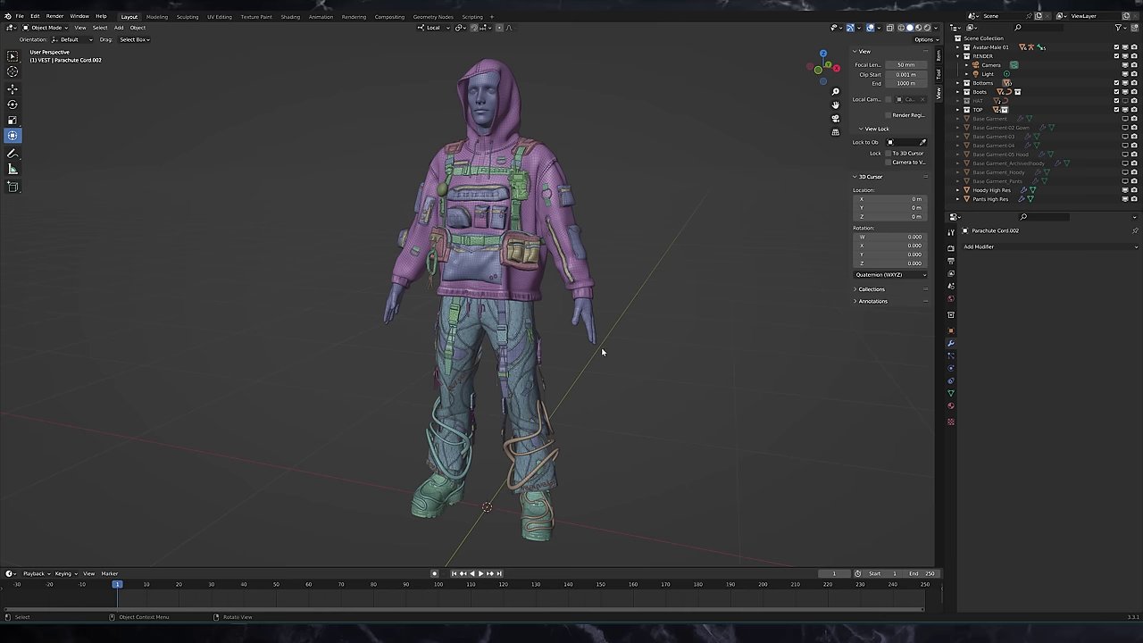
middle_click_drag(603, 352, 598, 375)
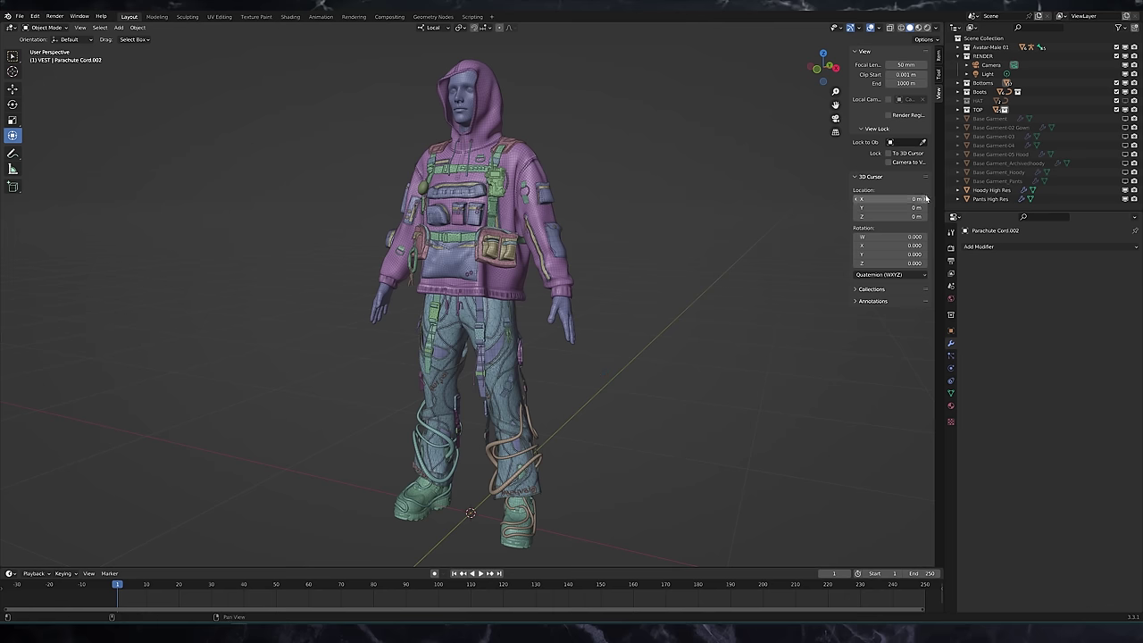
left_click(1124, 190)
left_click(1125, 199)
left_click(1125, 110)
left_click(1125, 83)
Select the avatar body together with the boots and their jewellery, and export the model for animation
scroll(525, 336, "down", 1)
mouse_move(525, 337)
middle_mouse_down()
mouse_move(538, 307)
mouse_move(535, 323)
middle_mouse_up()
left_click(497, 344)
scroll(500, 419, "up", 3)
left_click(489, 389, "shift")
middle_click_drag(482, 384, 464, 394)
left_click(385, 375, "shift")
left_click(18, 16)
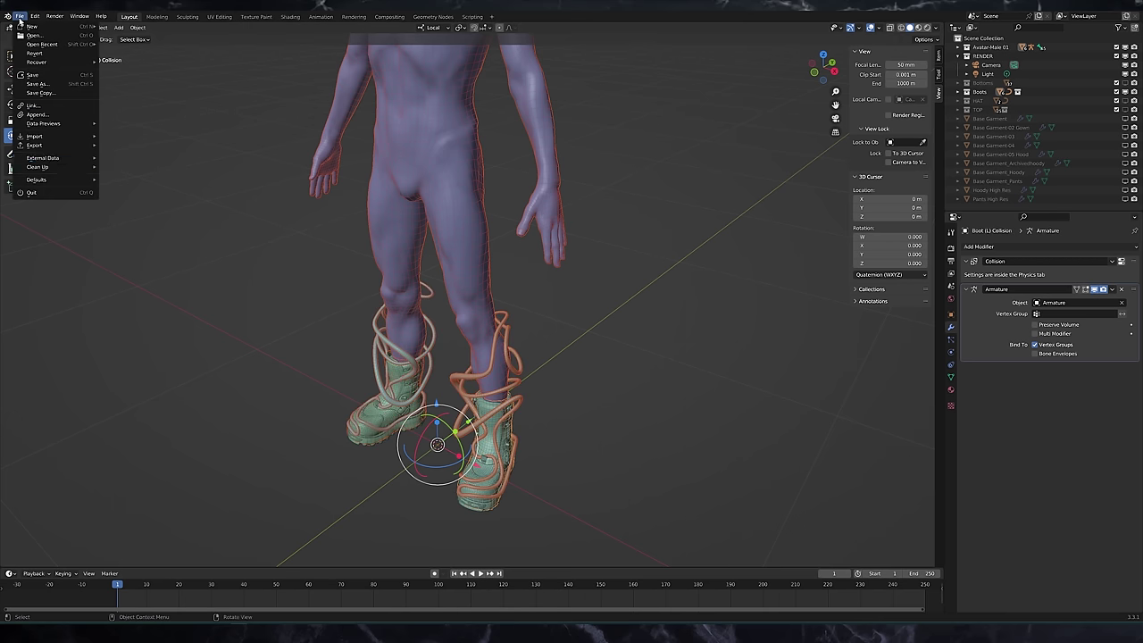
mouse_move(53, 145)
left_click(139, 243)
left_click(714, 437)
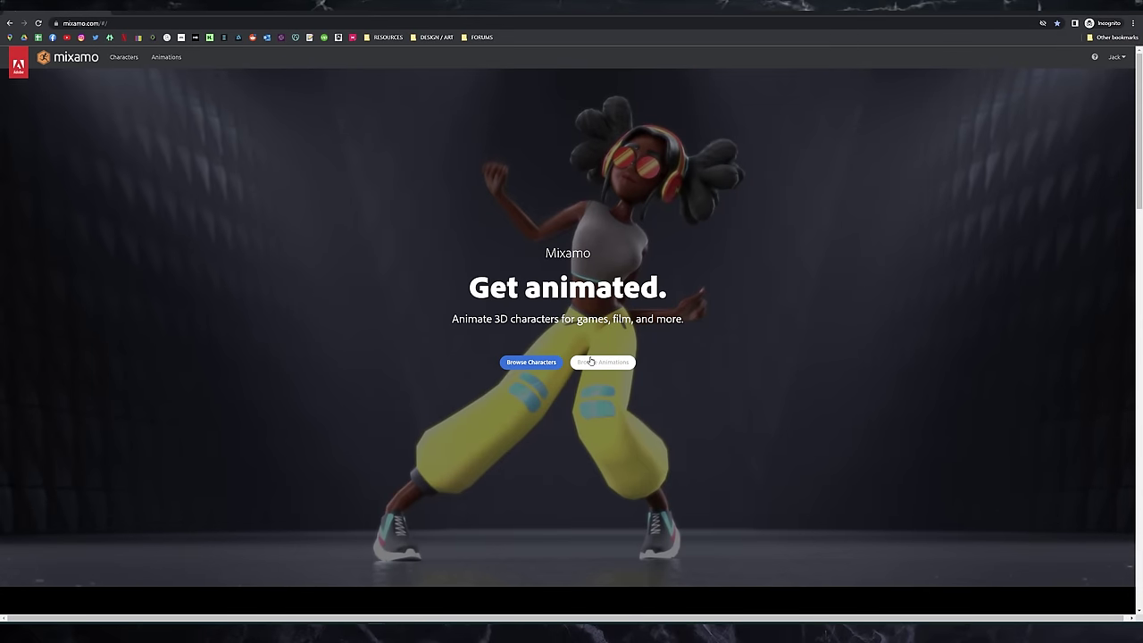
Switch to Mixamo, upload the exported avatar as the character and download an in-place Walking animation for it
left_click(590, 361)
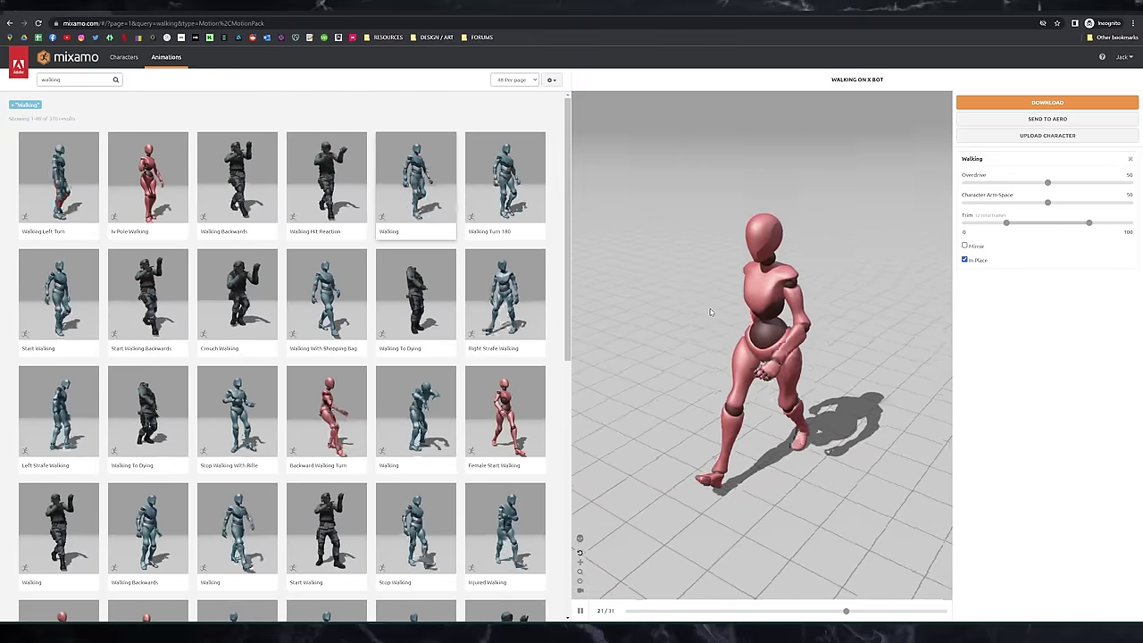
left_click_drag(711, 311, 653, 186)
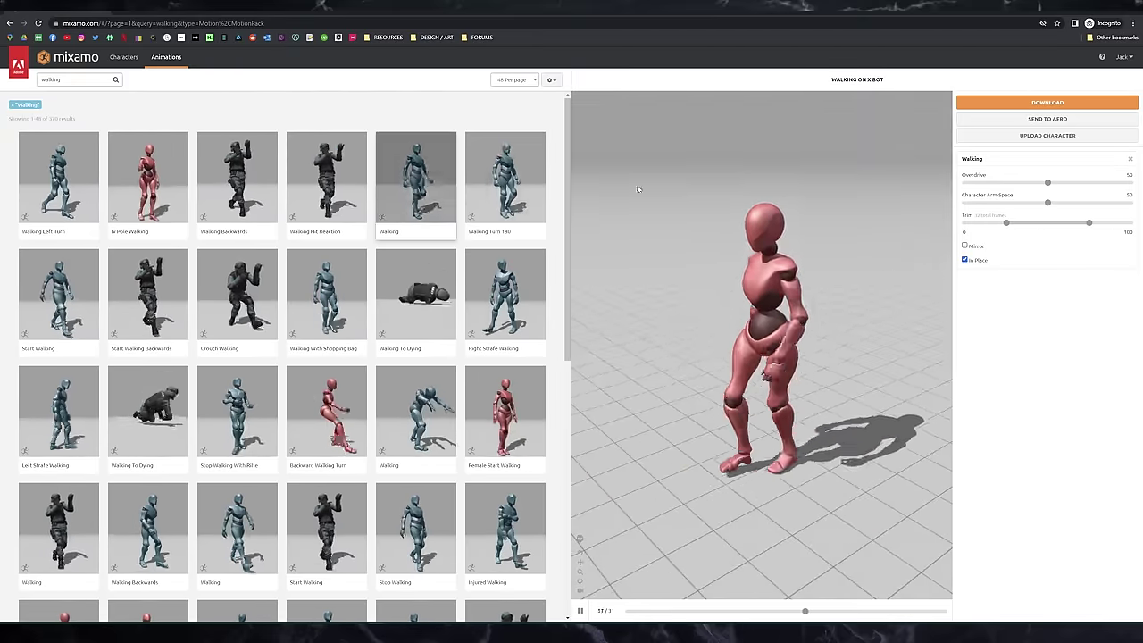
left_click(1031, 135)
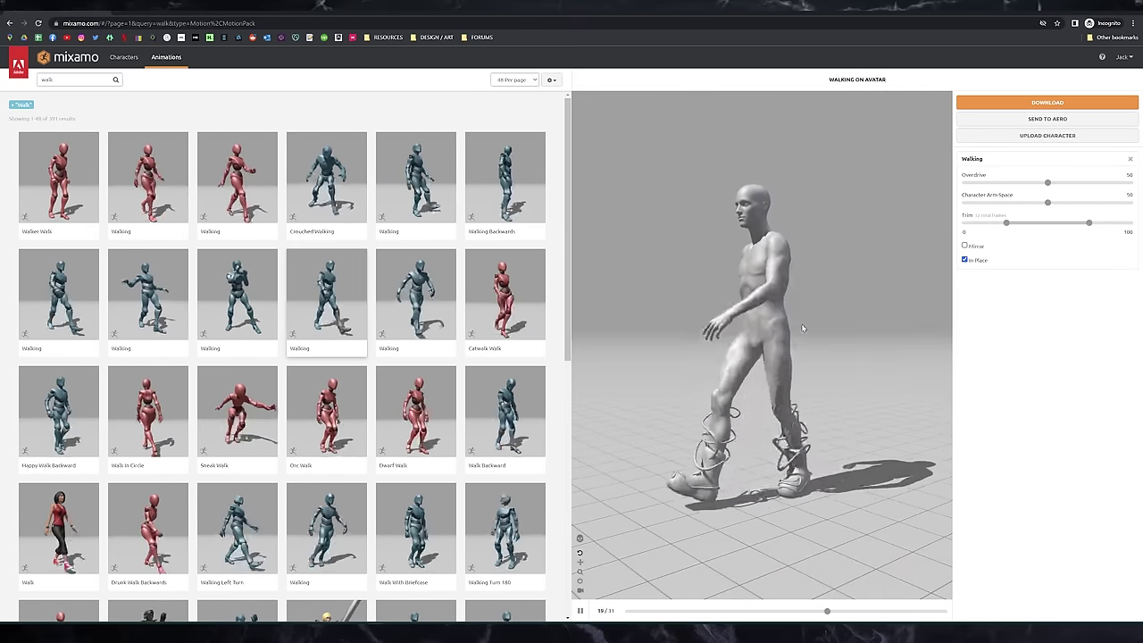
left_click(1077, 101)
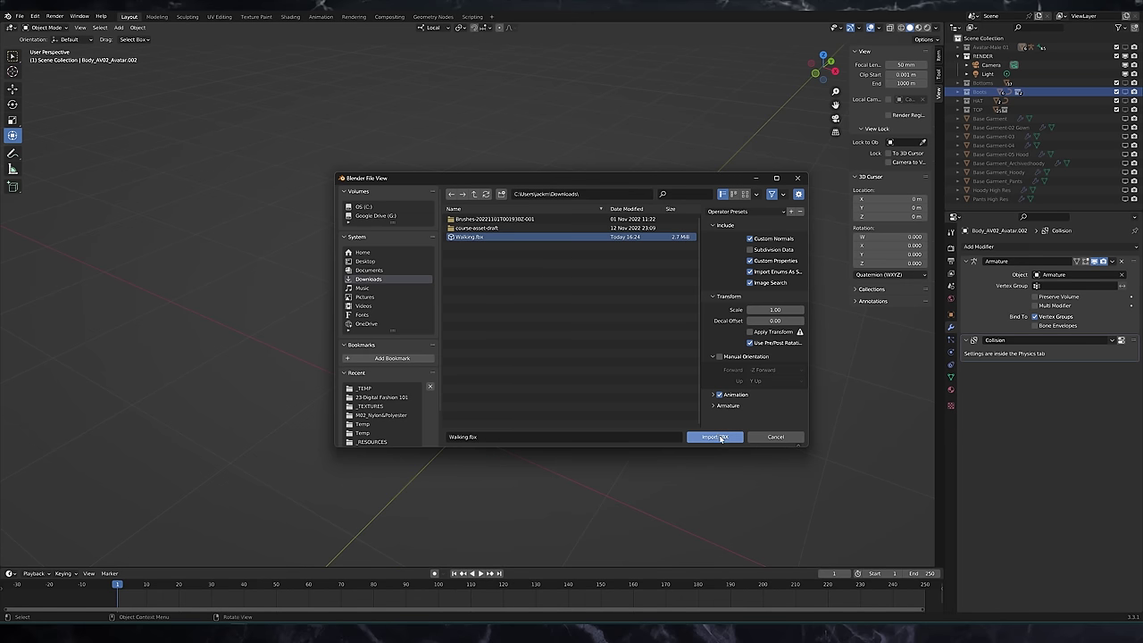
Import Walking.fbx with its animation and play the avatar's walk cycle to check it
left_click(721, 438)
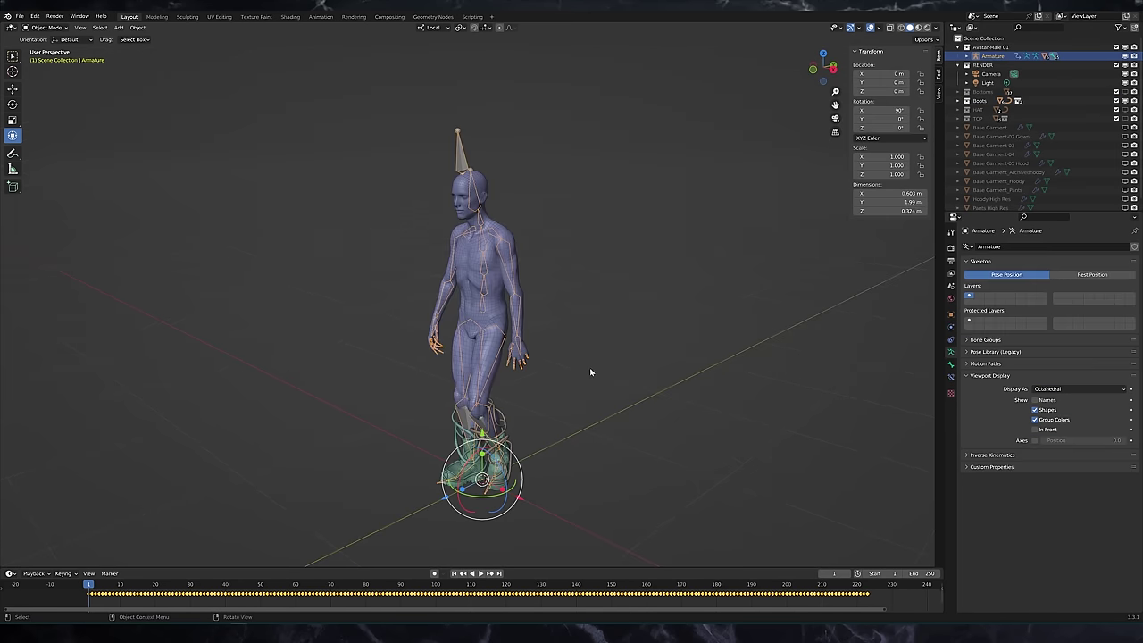
key("space")
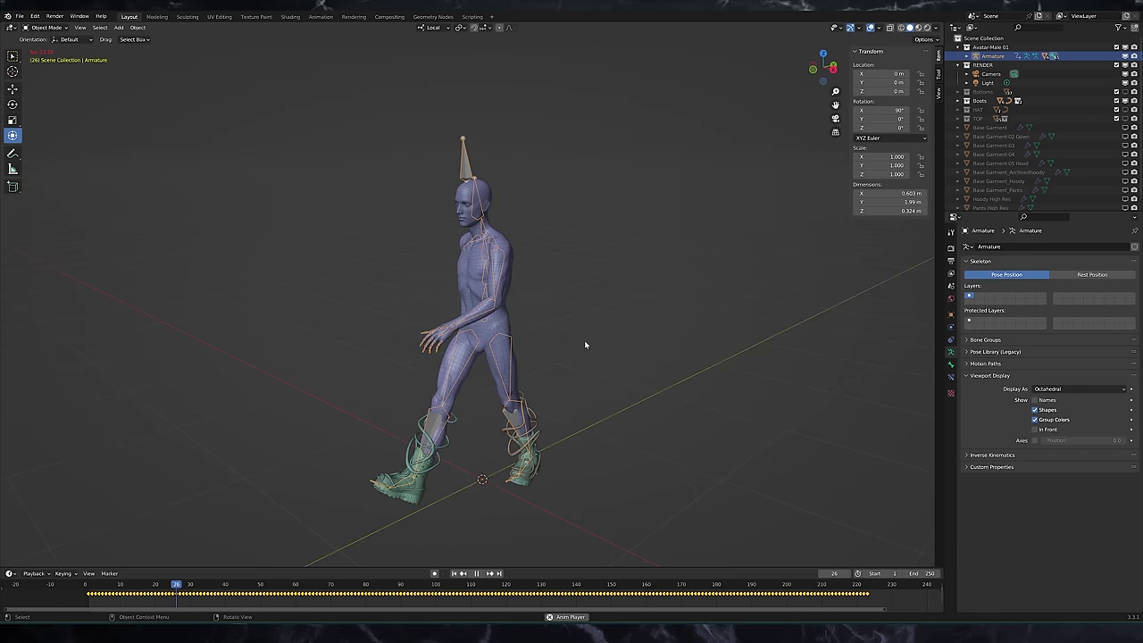
left_click(590, 366)
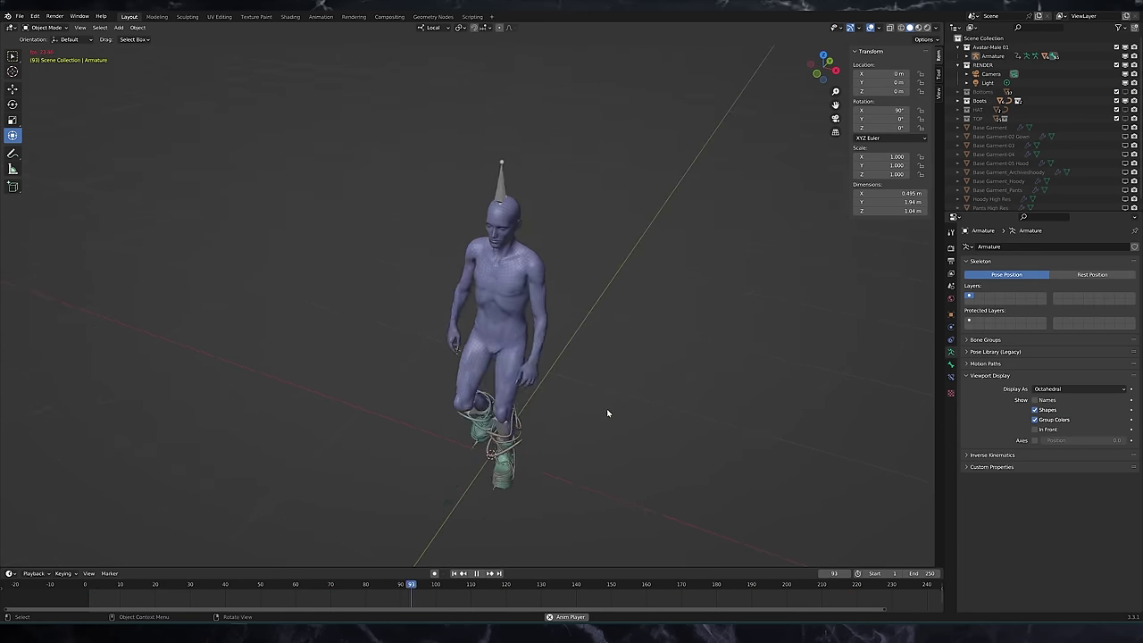
middle_click_drag(584, 412, 611, 415)
scroll(1130, 207, "down", 1)
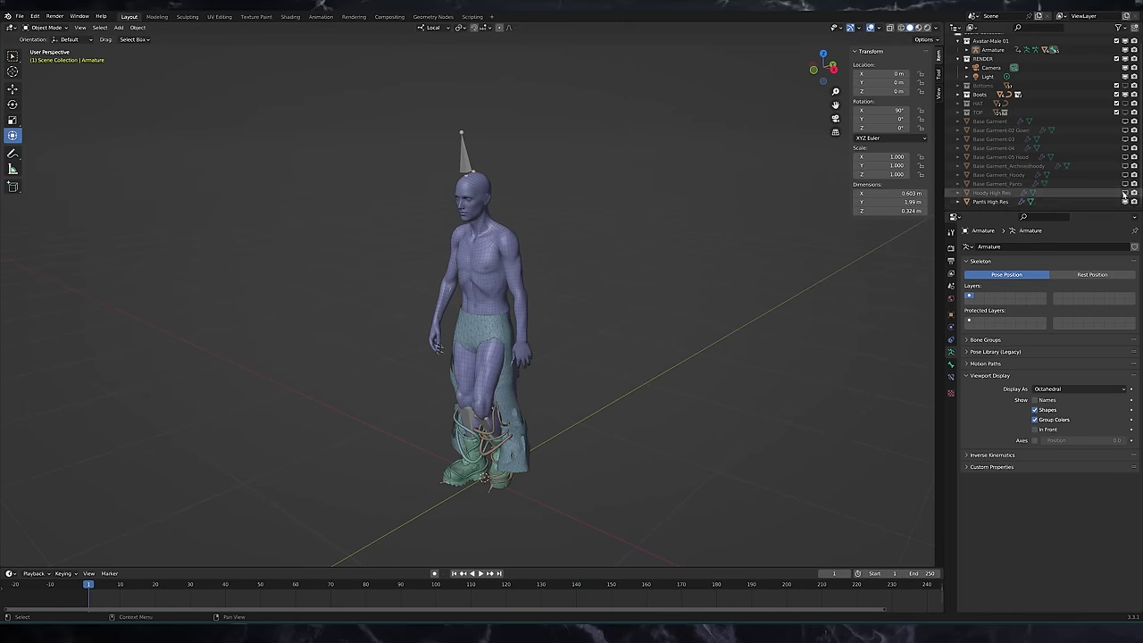
Show Hoody High Res and the TOP and Bottoms collections in the viewport again
left_click(1123, 193)
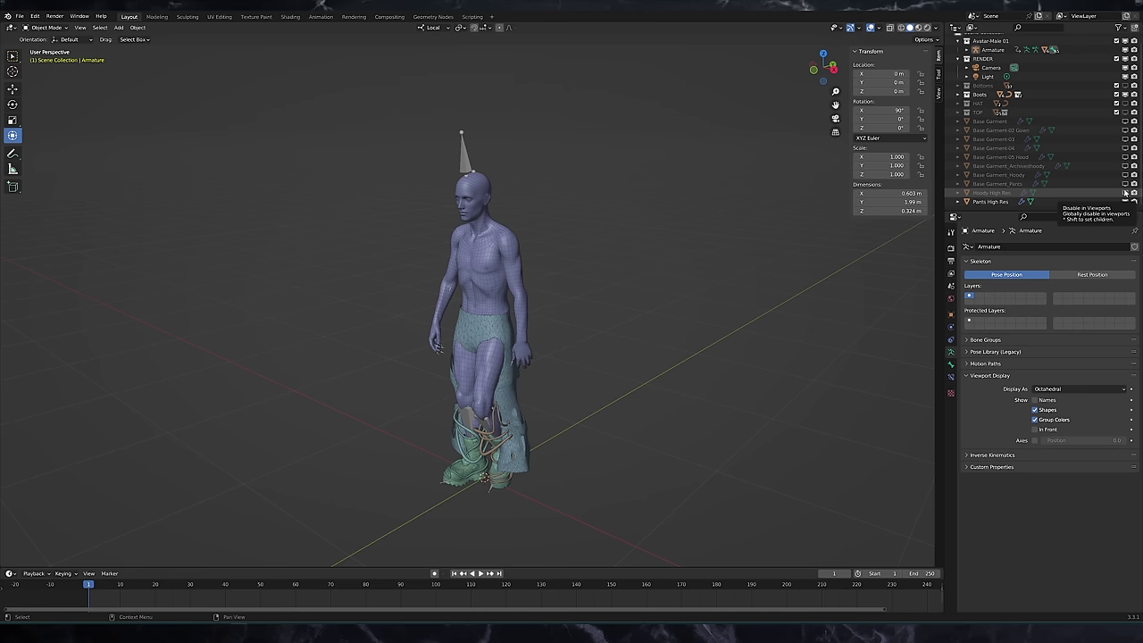
left_click(1124, 111)
left_click(1124, 85)
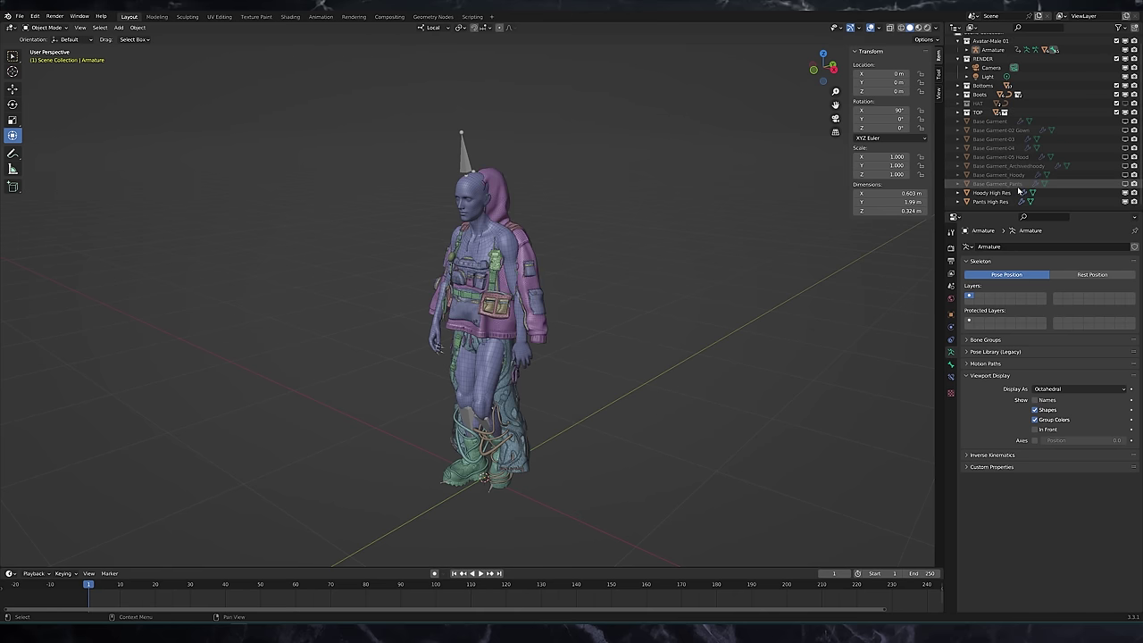
Put the avatar's armature in Pose Mode and shift all its walk keyframes to start around frame 20
scroll(502, 281, "up", 2)
middle_click_drag(482, 286, 450, 138)
left_click(440, 121)
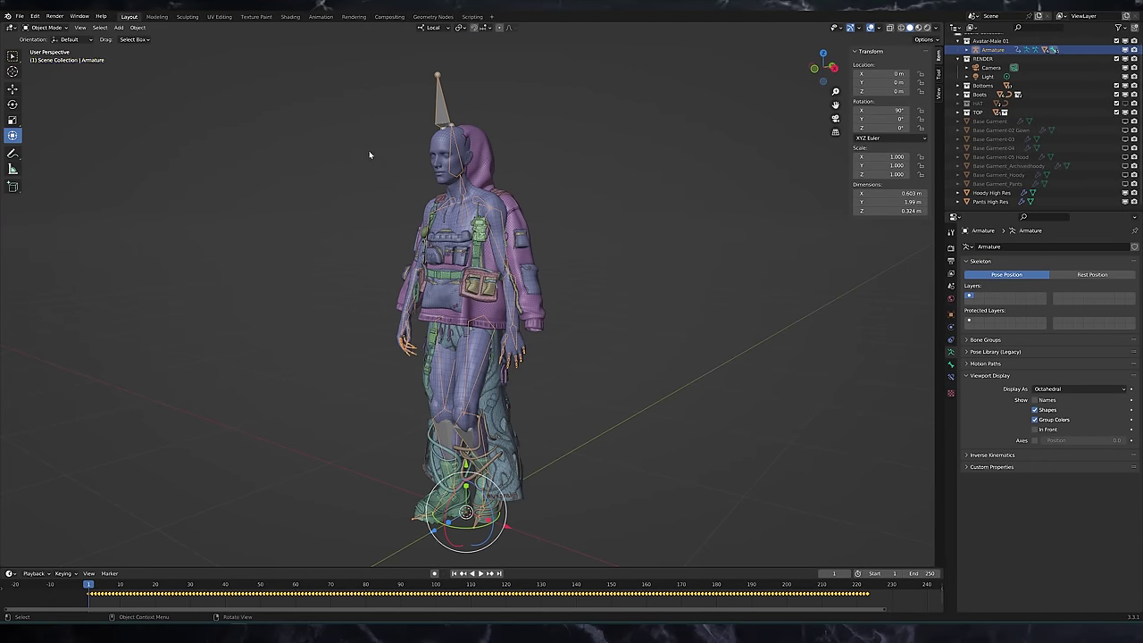
left_click(47, 27)
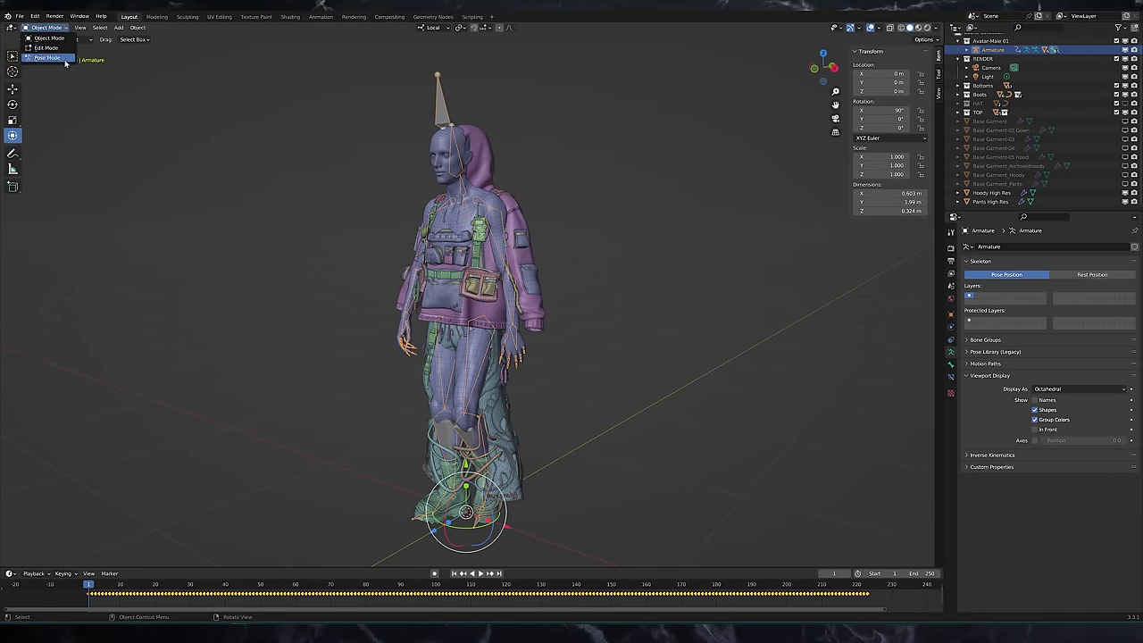
left_click(47, 57)
middle_click_drag(343, 302, 371, 319)
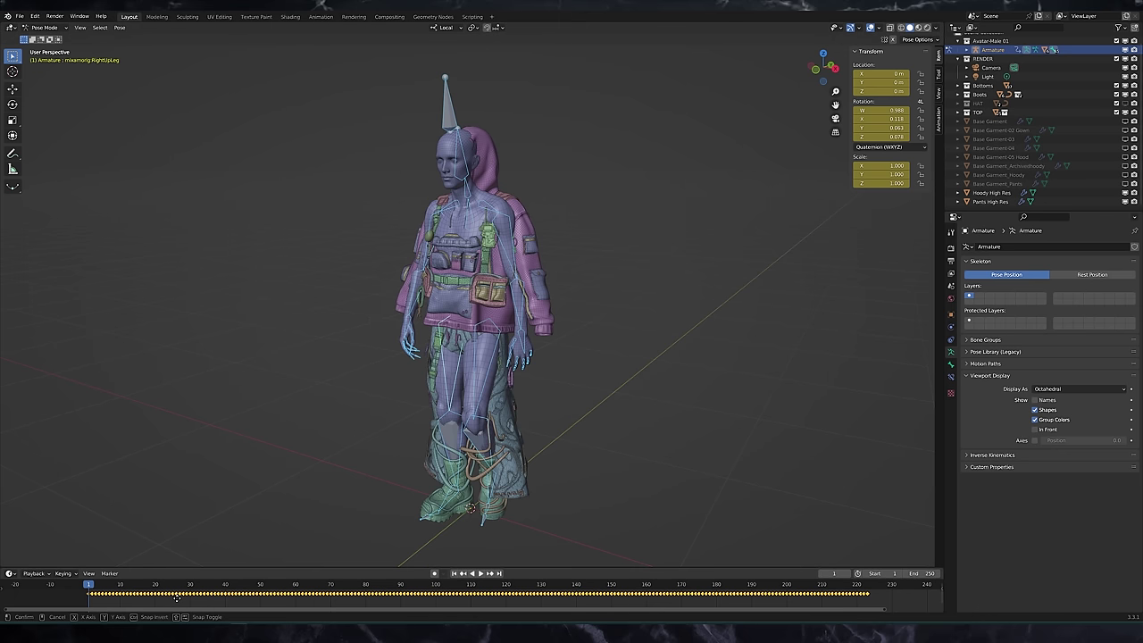
left_click_drag(179, 596, 234, 601)
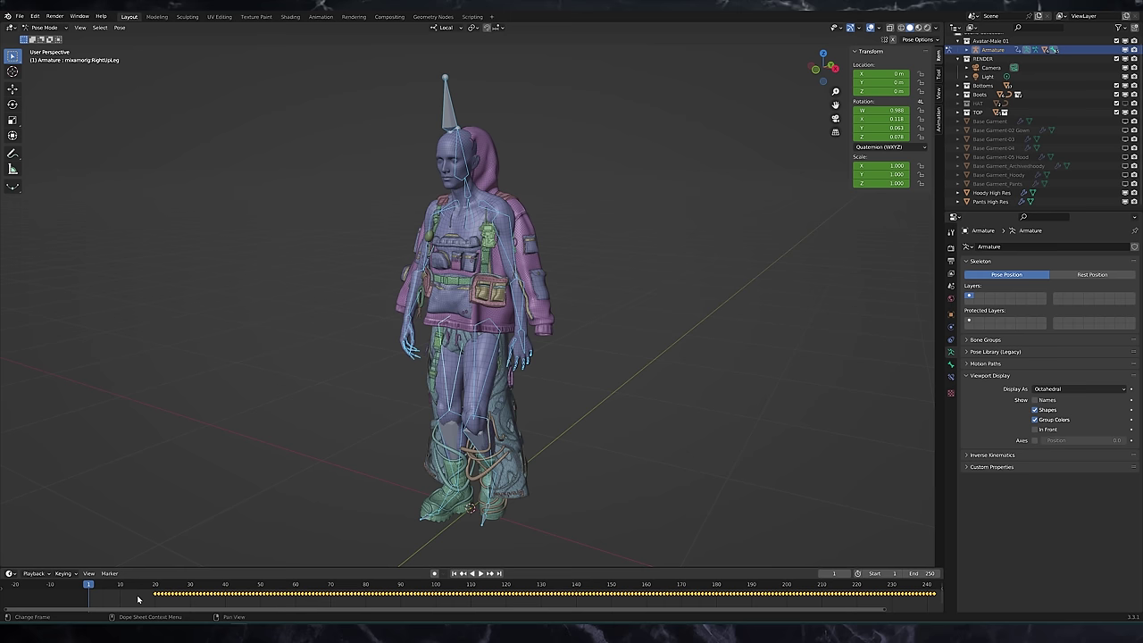
Clear all bone transforms at frame 1, keyframe the pose's location, rotation and scale, and return to Object Mode
left_click(119, 27)
mouse_move(179, 50)
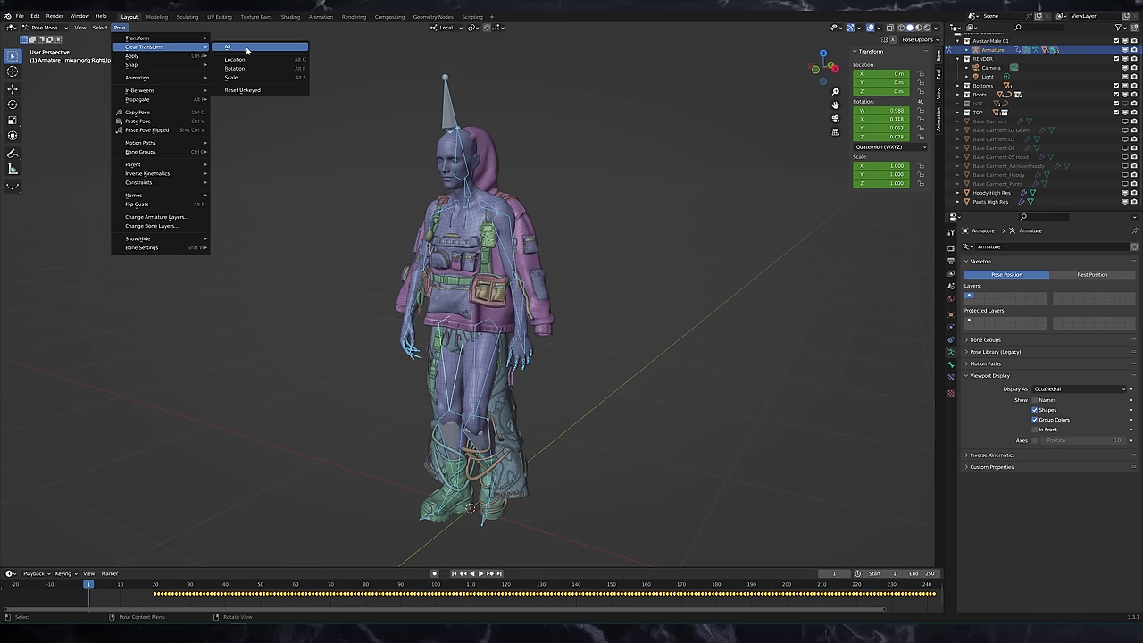
left_click(234, 46)
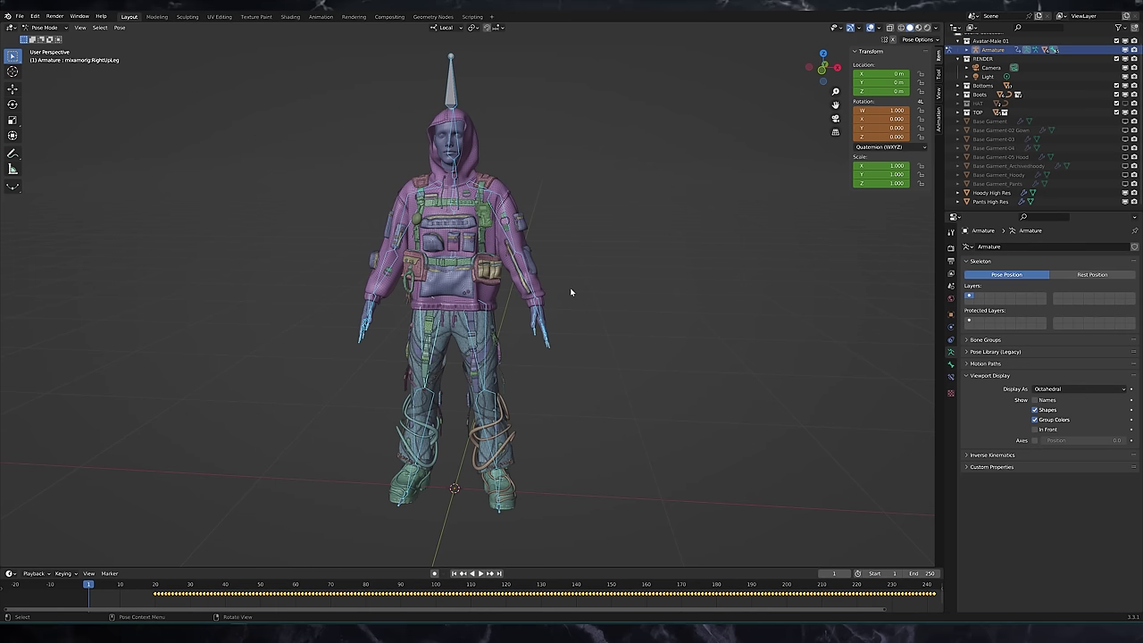
key("i")
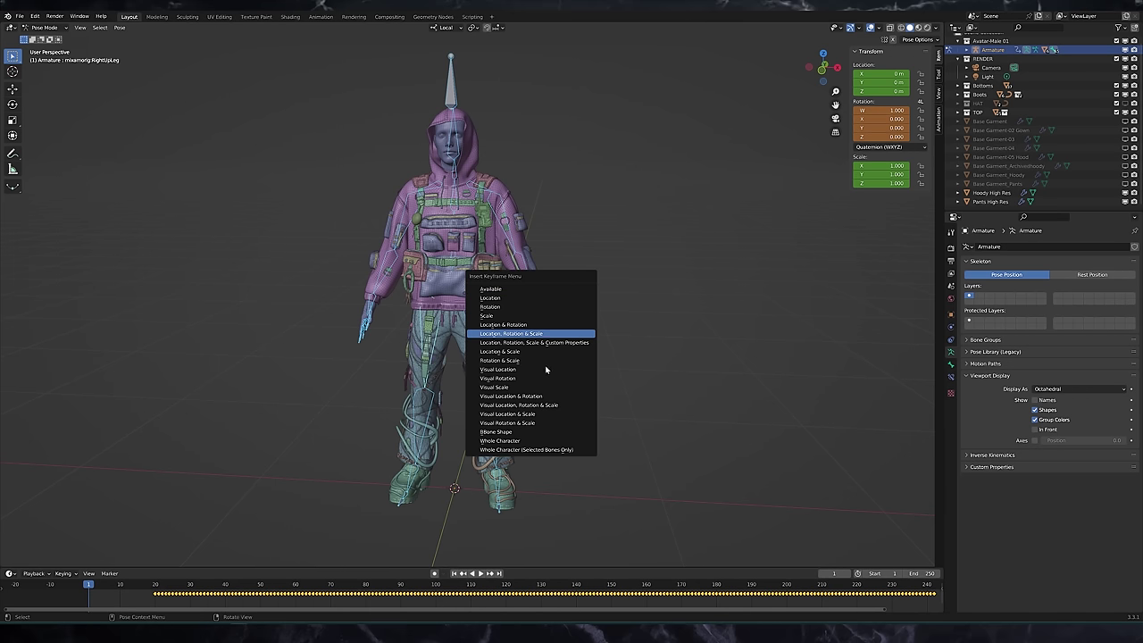
key("Return")
mouse_move(545, 393)
middle_mouse_down()
mouse_move(523, 380)
mouse_move(526, 361)
mouse_move(553, 379)
middle_mouse_up()
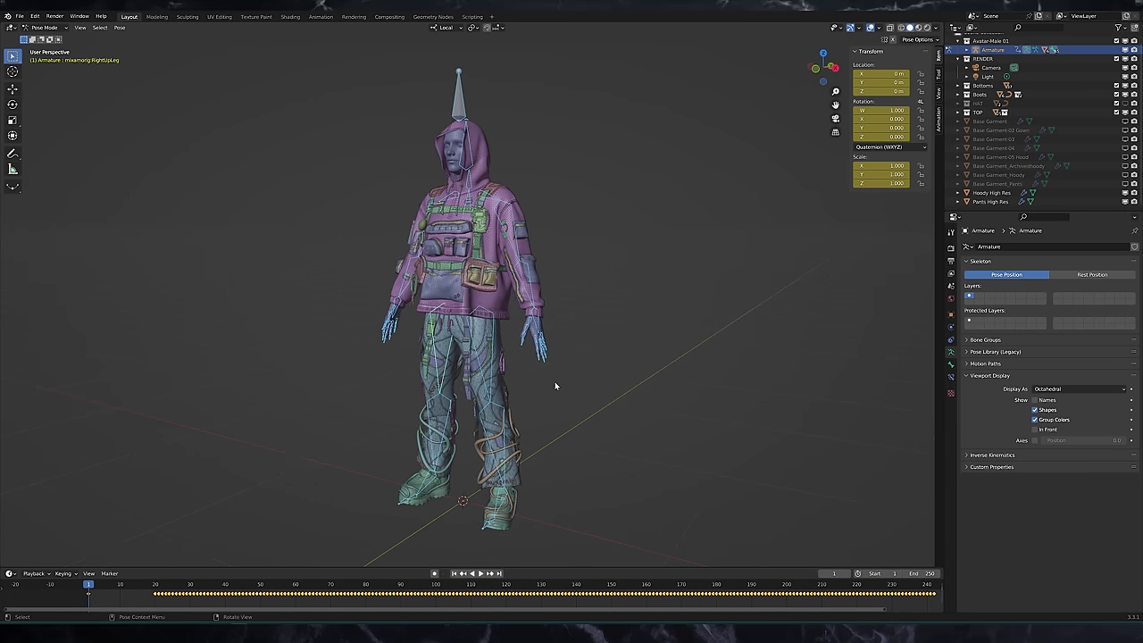
left_click(55, 31)
key("Return")
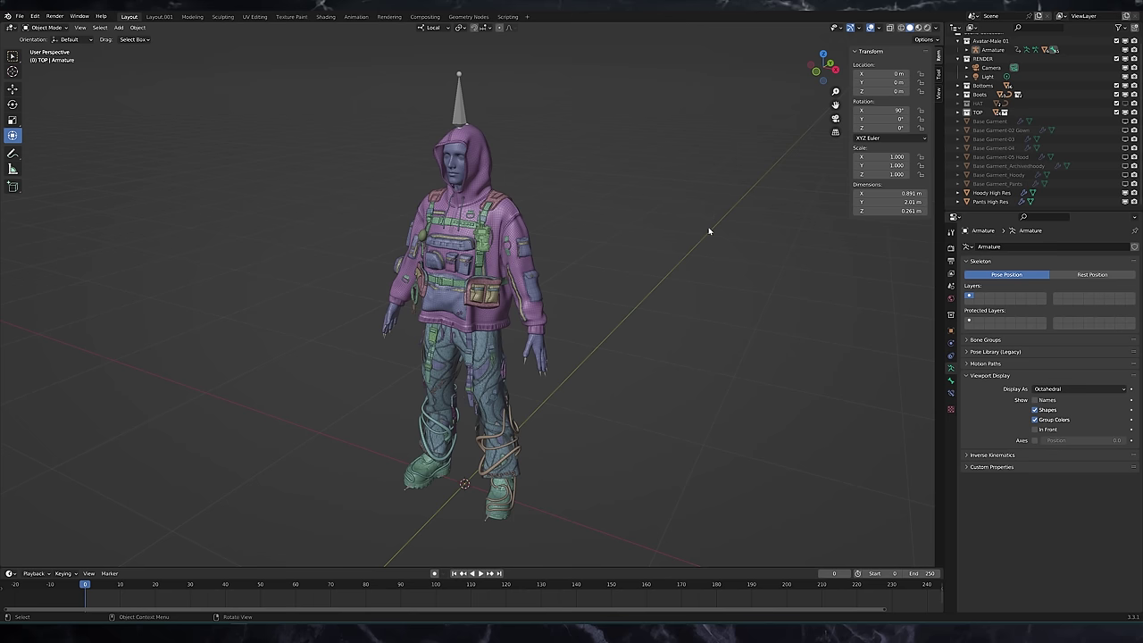
Play the walk with the clothes on and examine the hoody, pants and boots from several angles, then return to the start frame
key("space")
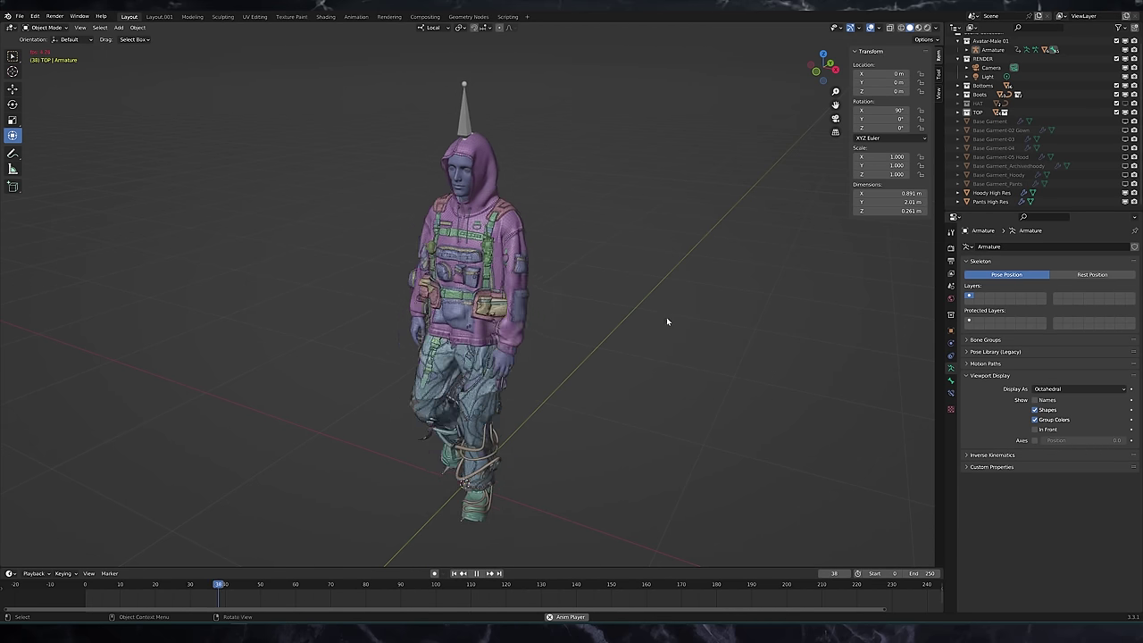
middle_click_drag(667, 321, 540, 311)
key("space")
scroll(509, 298, "up", 4)
scroll(516, 350, "up", 2)
middle_click_drag(529, 500, 560, 343, "shift")
middle_click_drag(512, 396, 499, 382)
scroll(500, 380, "down", 1)
middle_click_drag(500, 322, 643, 356)
key("space")
scroll(555, 352, "down", 4)
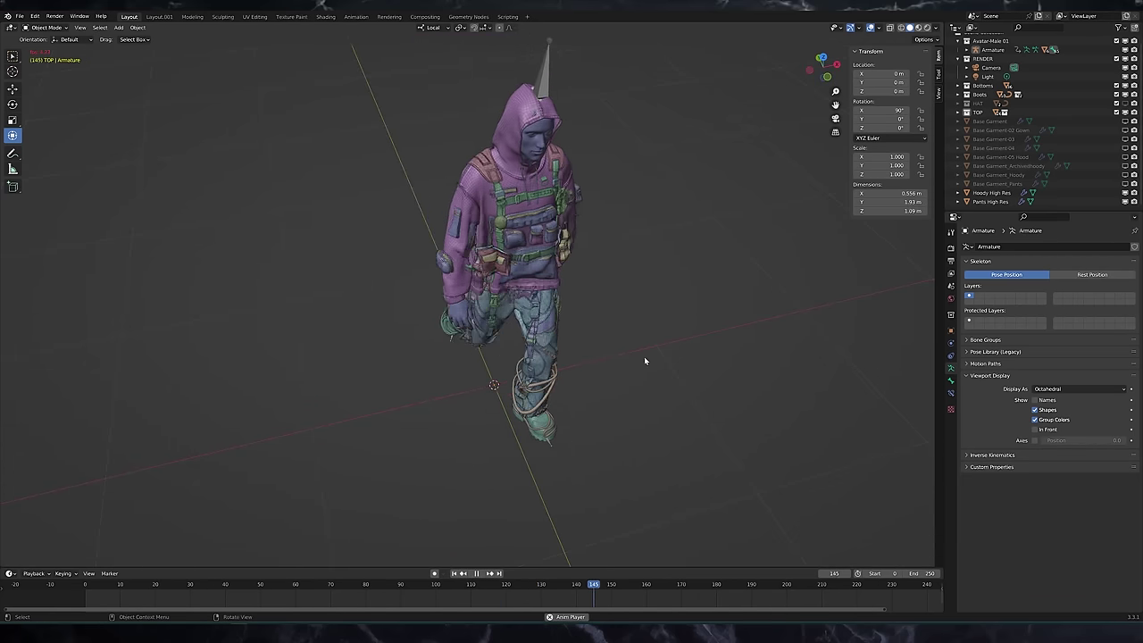
key("space")
middle_click_drag(642, 353, 558, 310)
key("shift+Left")
middle_click_drag(563, 241, 663, 175, "shift")
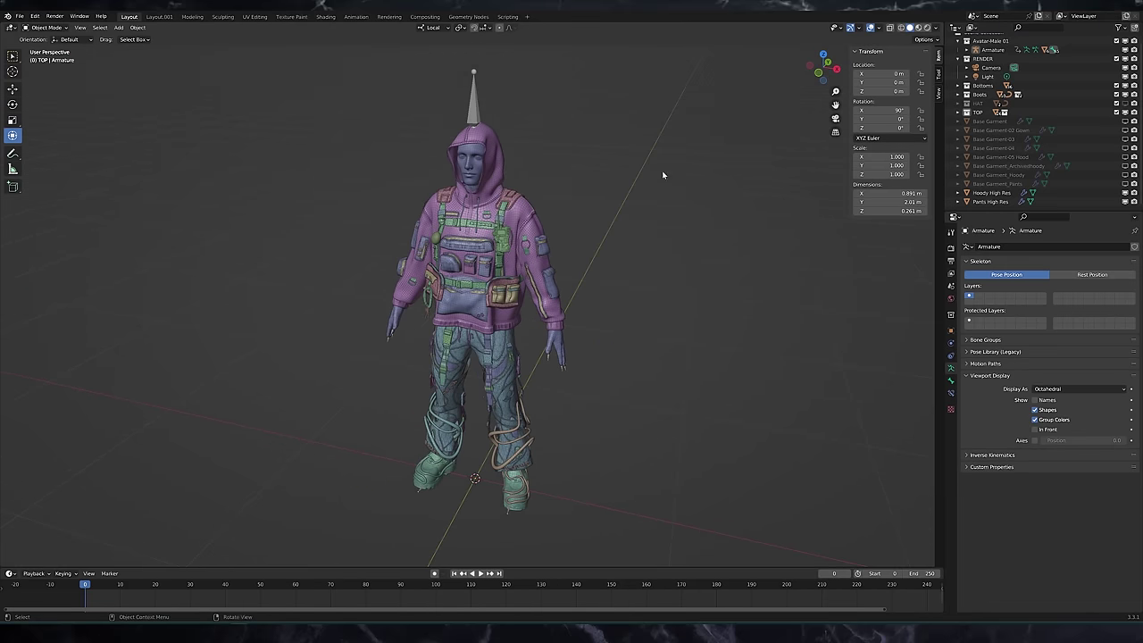
Switch the viewport to rendered shading and view the dressed avatar from the front side
left_click(926, 28)
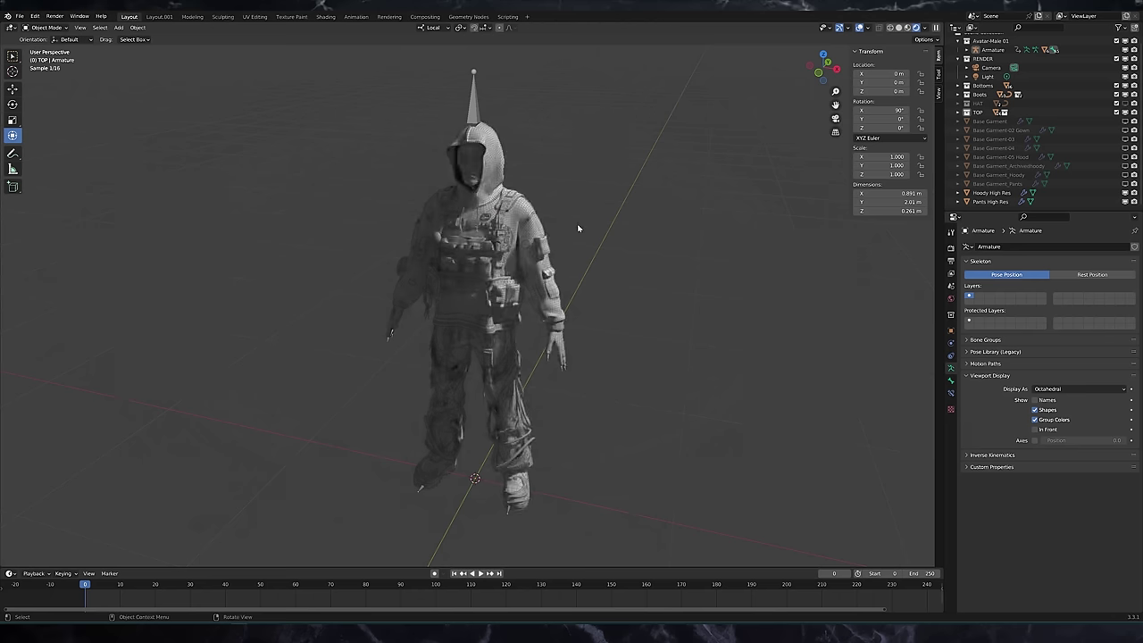
middle_click_drag(575, 219, 601, 298)
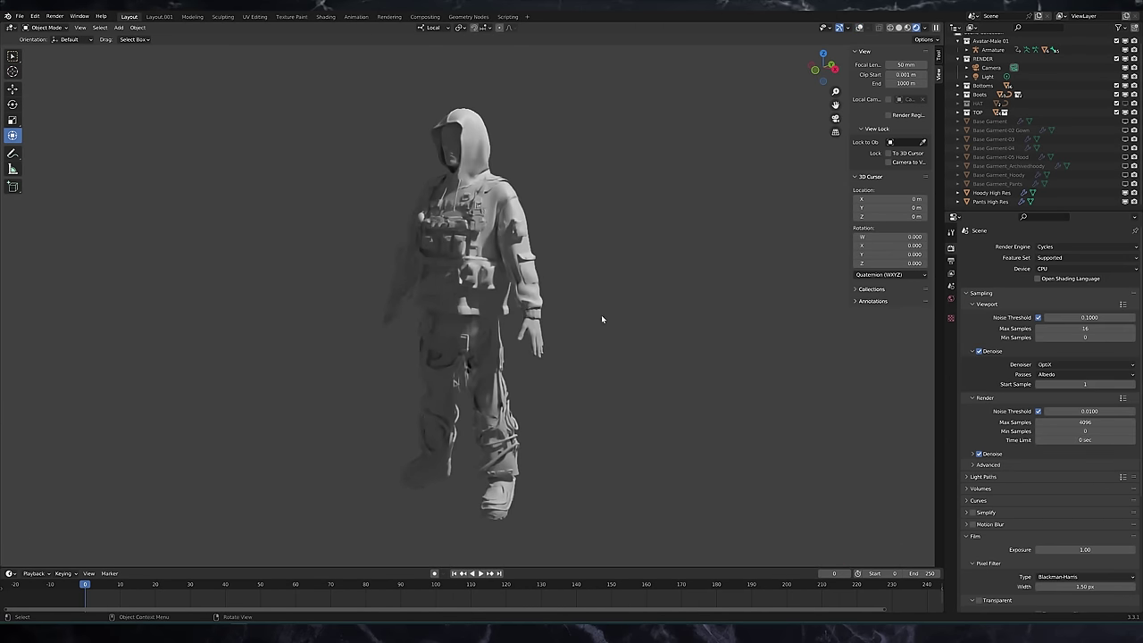
middle_click_drag(601, 314, 601, 290)
Light the world with the environment texture photo_studio_01_4k.exr at strength 0.5
left_click(951, 299)
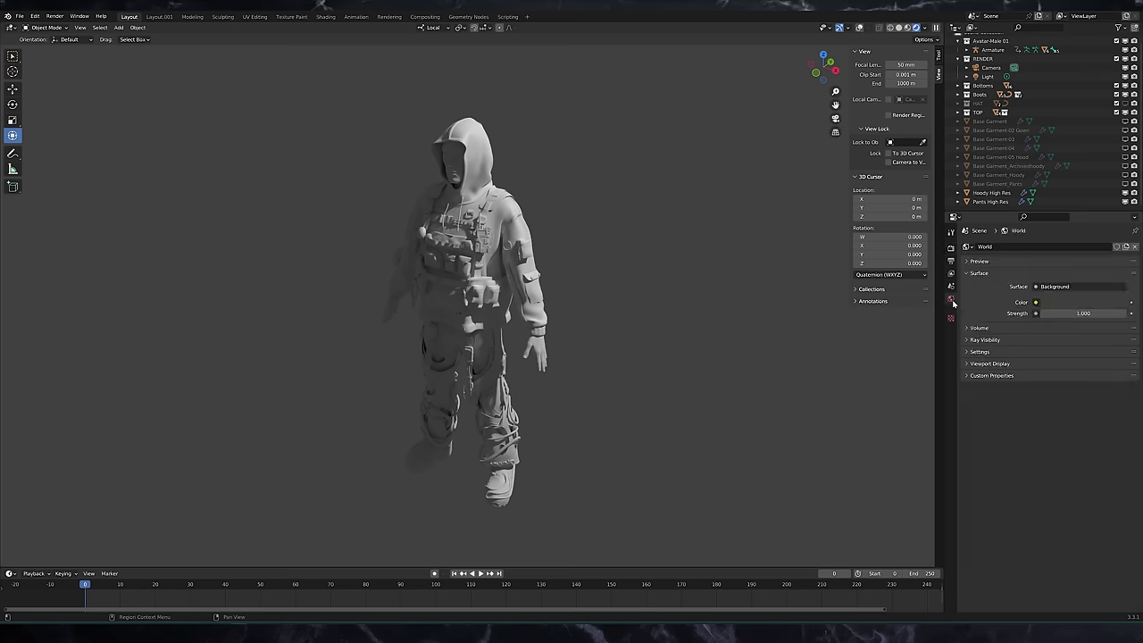
left_click(1036, 303)
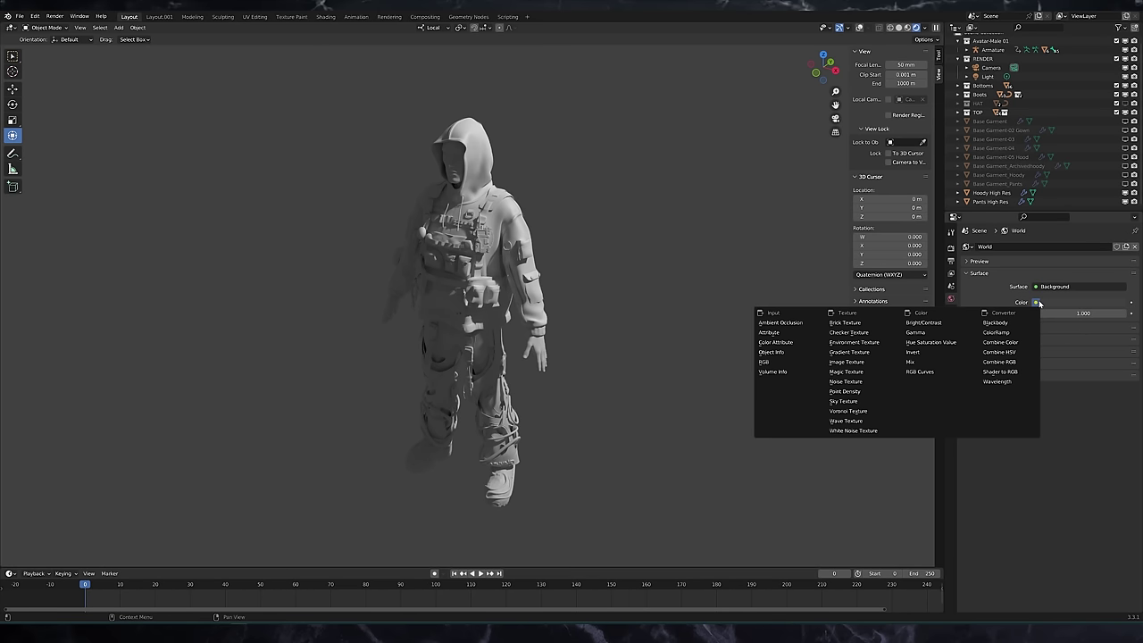
left_click(884, 342)
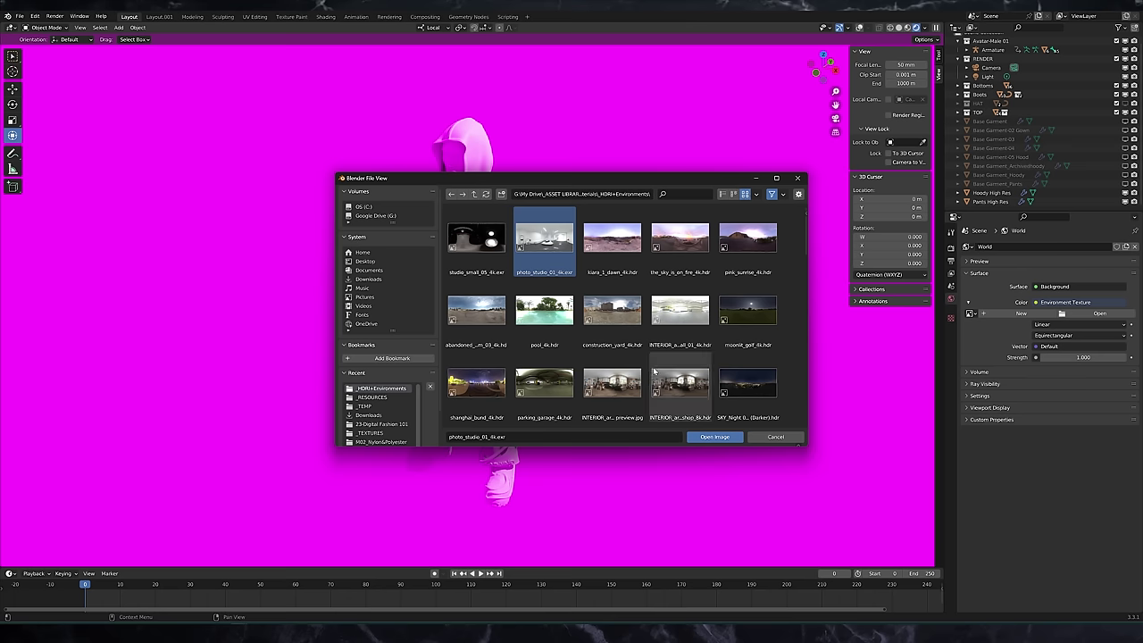
left_click(712, 437)
left_click(1088, 390)
type(".5")
key("Return")
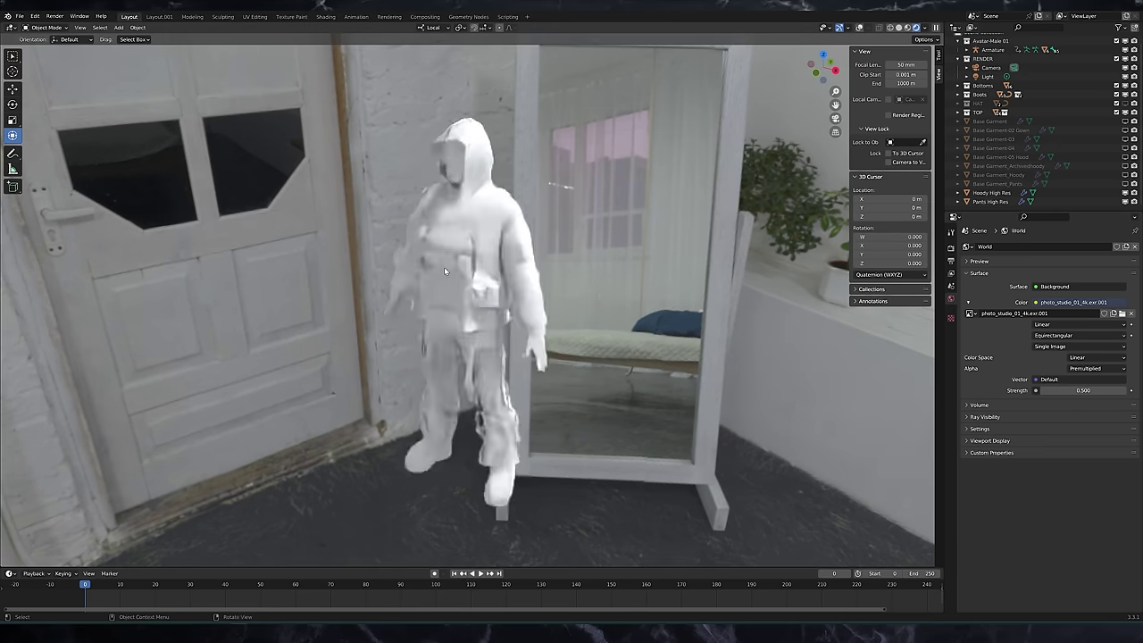
Add a plane under the avatar and scale it up to about 2.914 as a studio floor
middle_click_drag(599, 302, 679, 294)
left_click(118, 27)
mouse_move(134, 37)
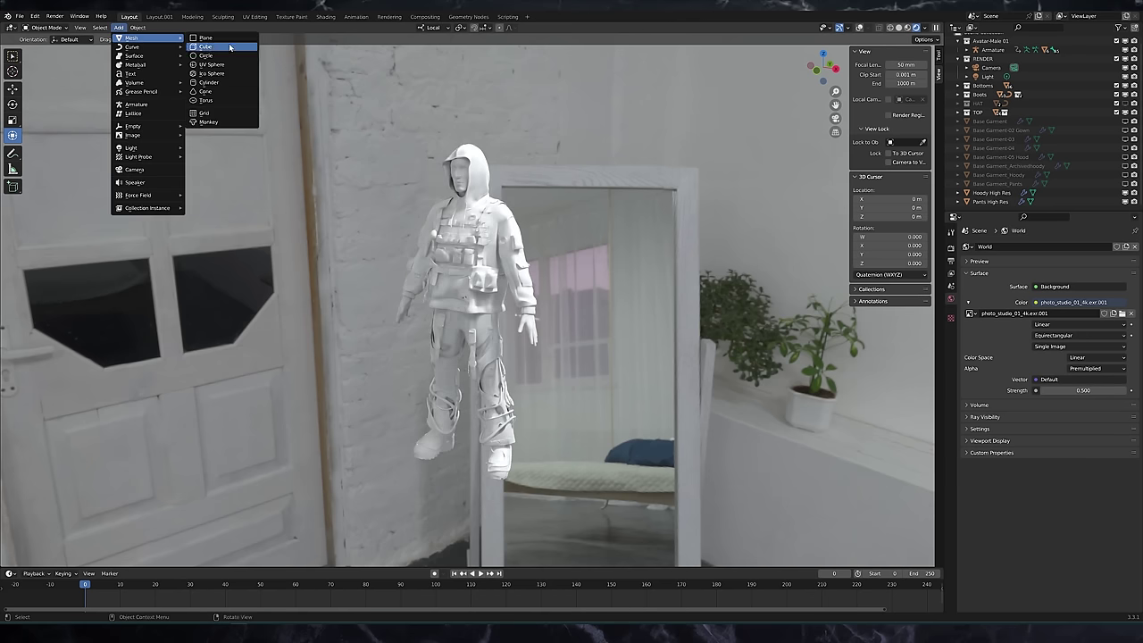
left_click(240, 39)
middle_click_drag(571, 361, 583, 372)
key("s")
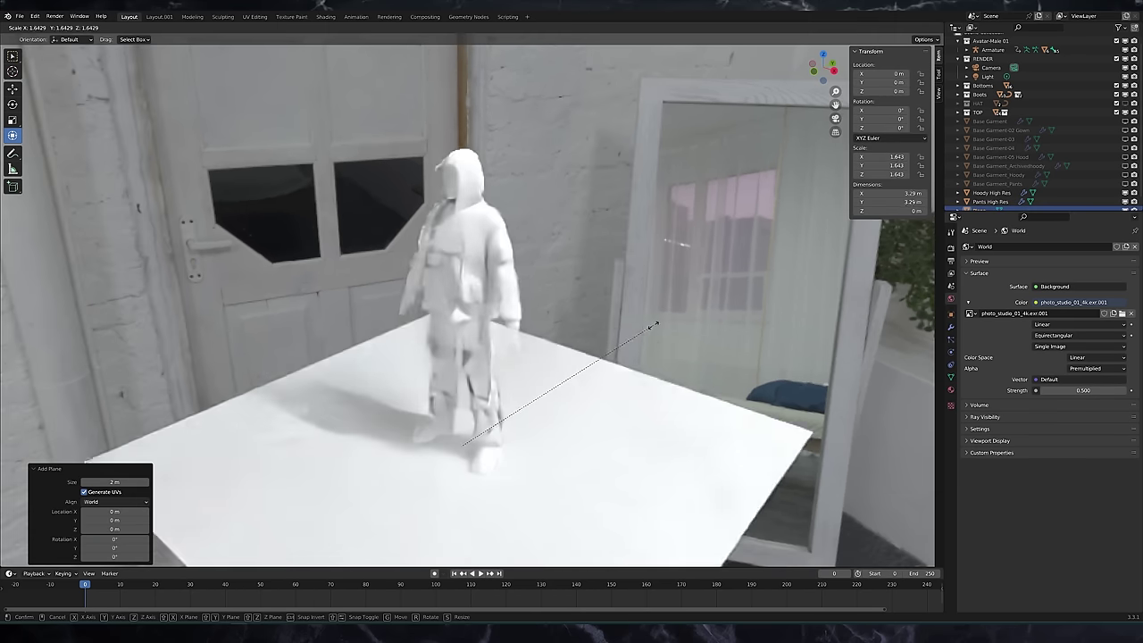
left_click(803, 233)
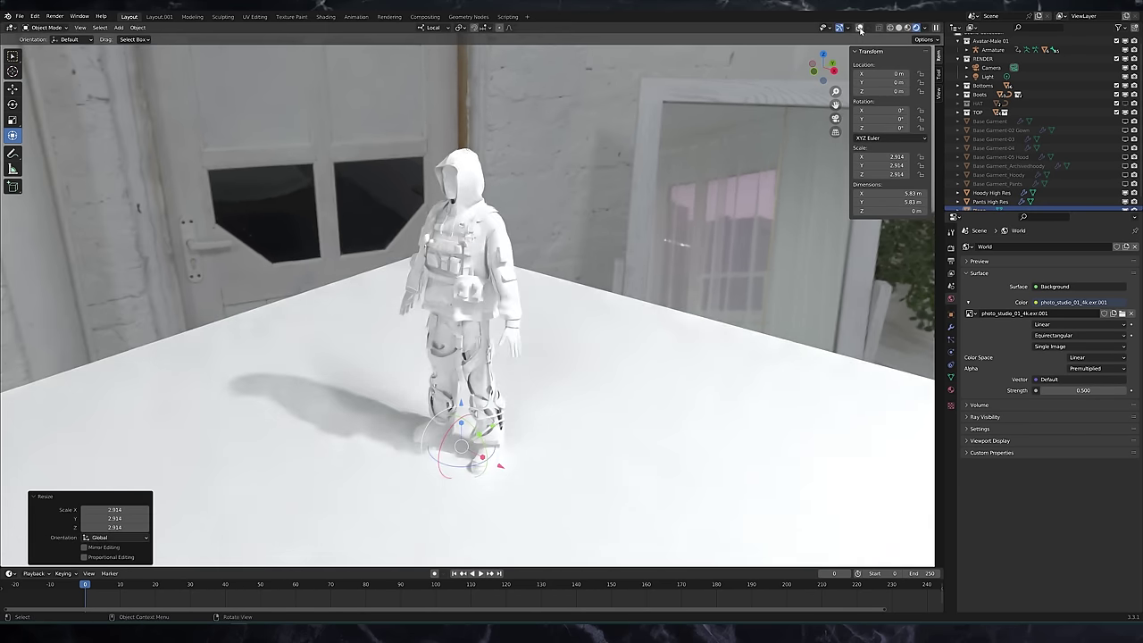
Turn the overlays on and extrude the floor plane's edge behind the avatar straight up about 3.47 m
left_click(860, 27)
key("e")
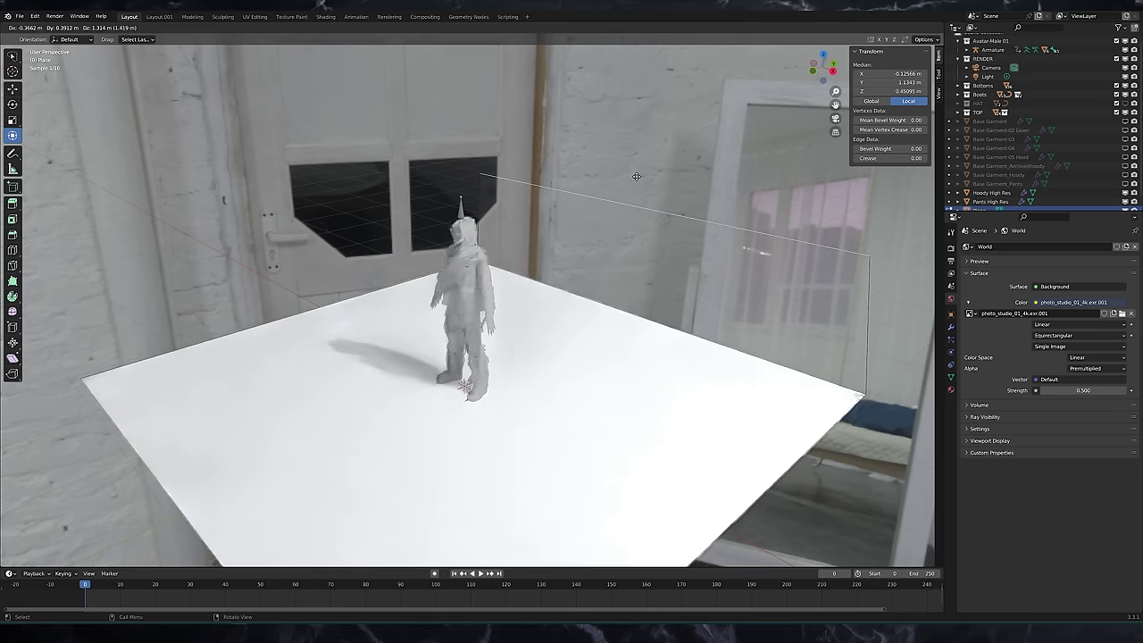
key("z")
left_click(661, 429)
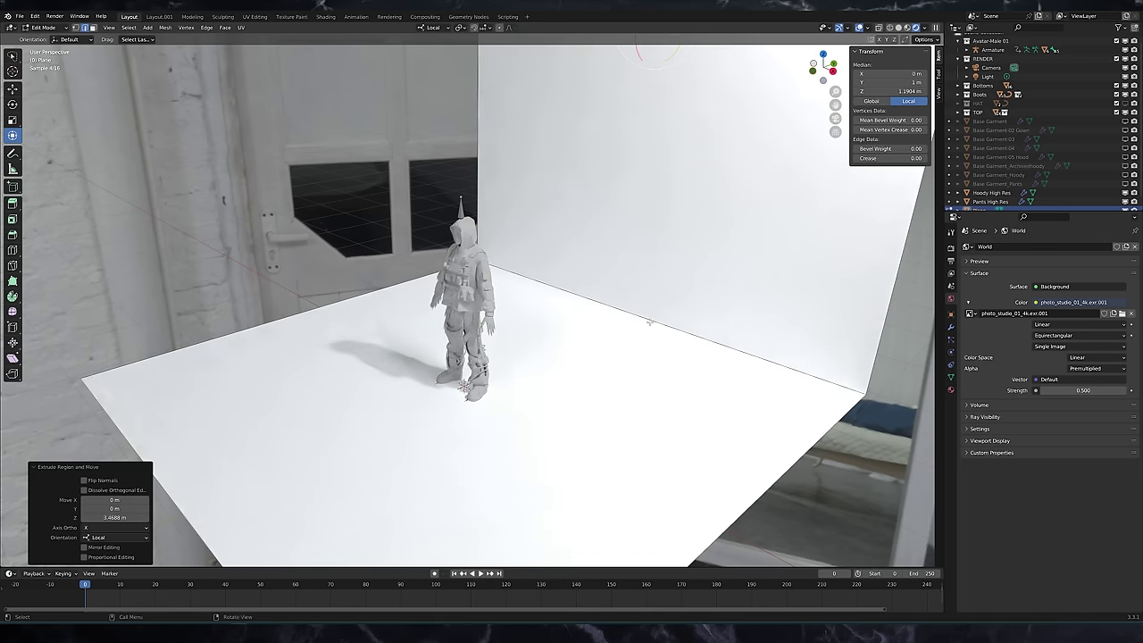
Bevel the edge between floor and back wall with multiple segments into a wide curved backdrop
left_click(650, 322)
scroll(650, 322, "down", 1)
middle_click_drag(650, 322, 638, 318)
key("ctrl+b")
scroll(706, 373, "up", 1)
scroll(709, 385, "up", 8)
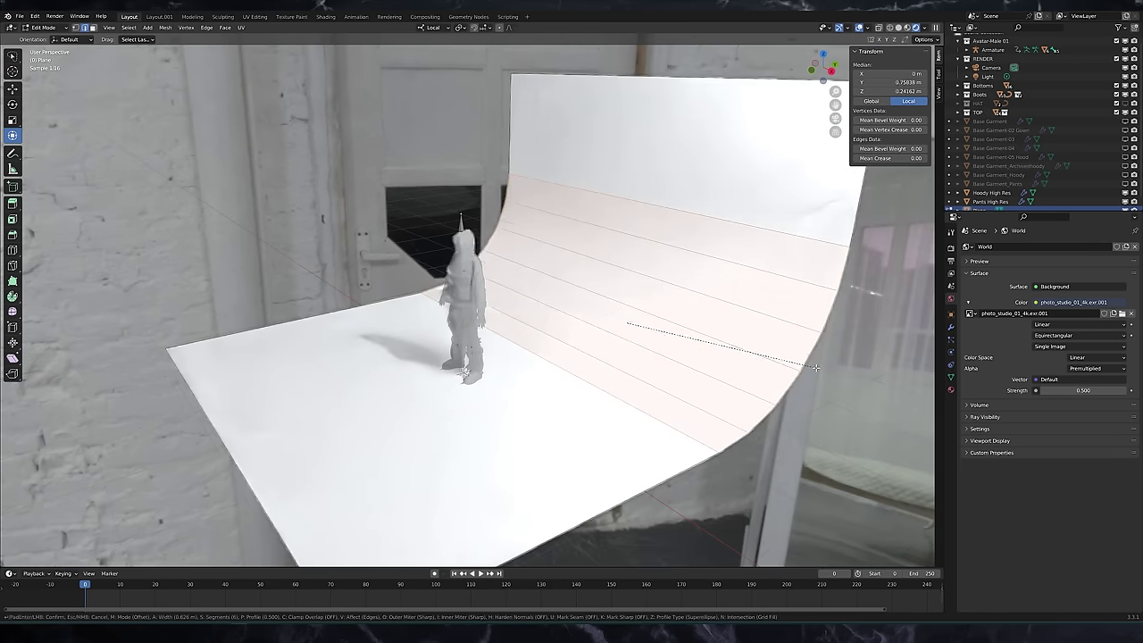
left_click(705, 396)
Leave Edit Mode, shade the backdrop smooth and hide the viewport overlays
key("Tab")
right_click(706, 396)
left_click(707, 397)
key("alt+shift+z")
middle_click_drag(505, 263, 605, 306)
scroll(558, 313, "up", 5)
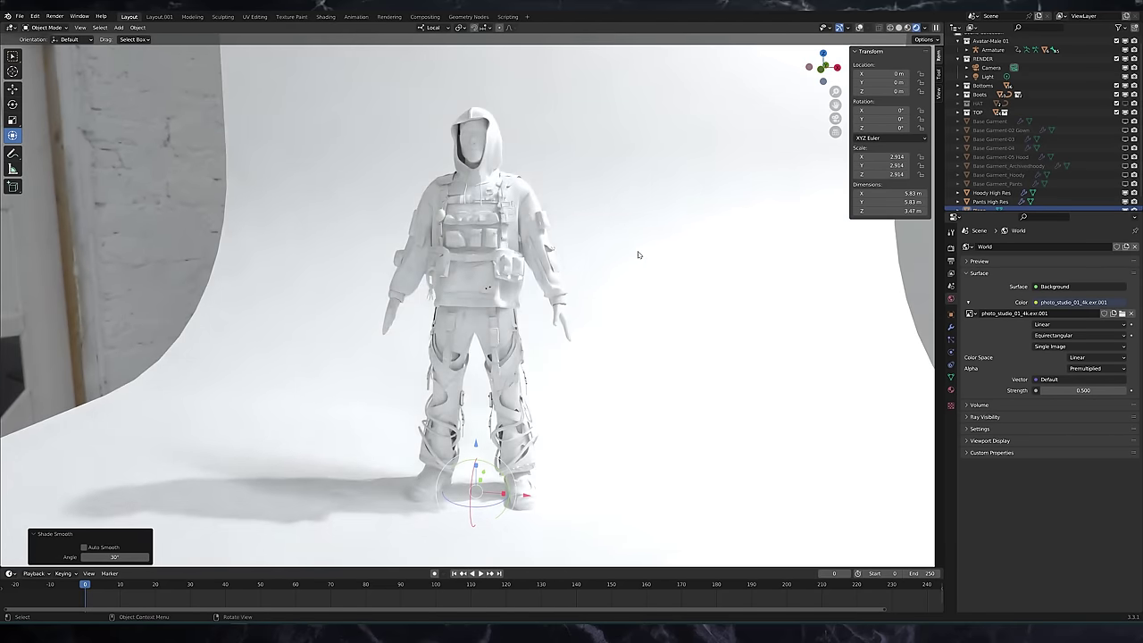
middle_click_drag(638, 251, 663, 383)
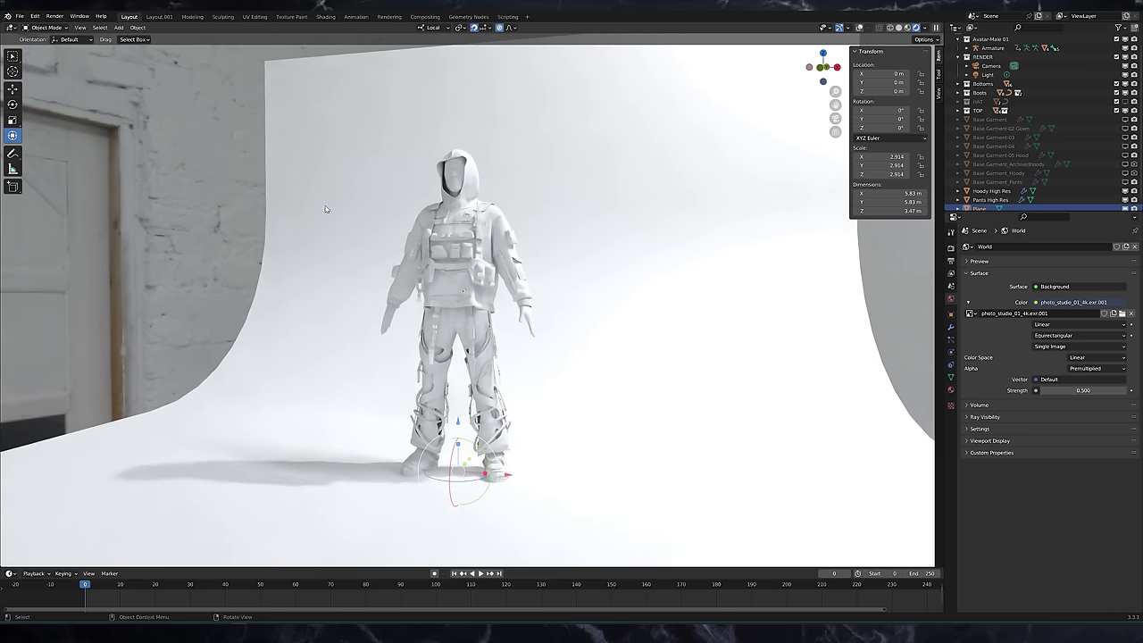
Split the viewport, turn the new area into a Shader Editor, and select the hoody for material work
left_click_drag(8, 27, 357, 45)
left_click(11, 28)
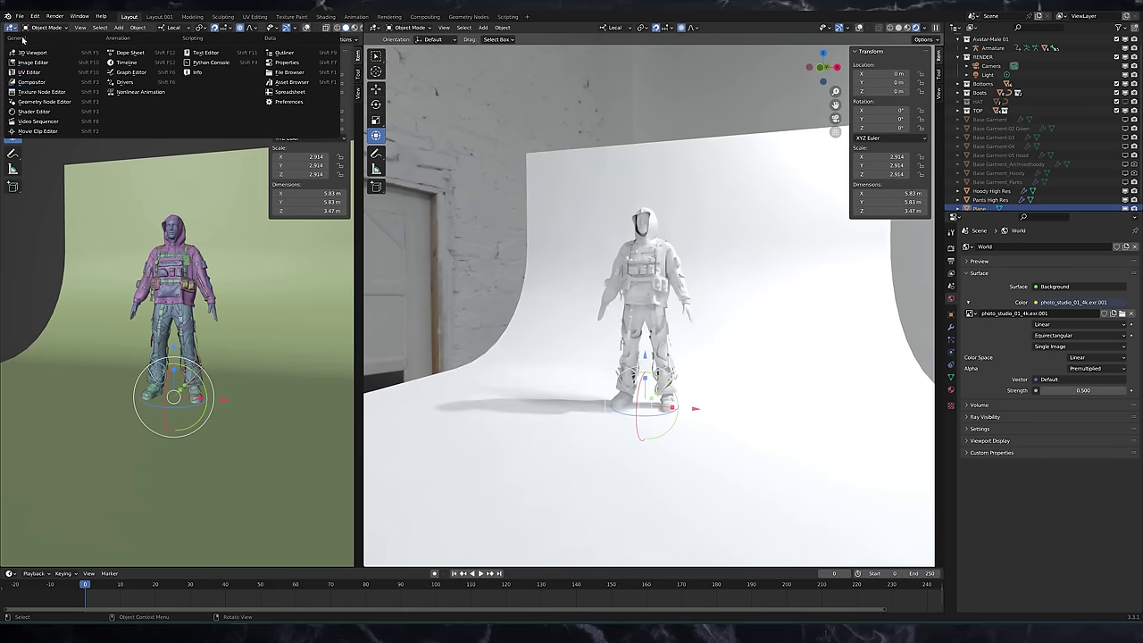
left_click(45, 111)
scroll(720, 269, "up", 5)
left_click(693, 285)
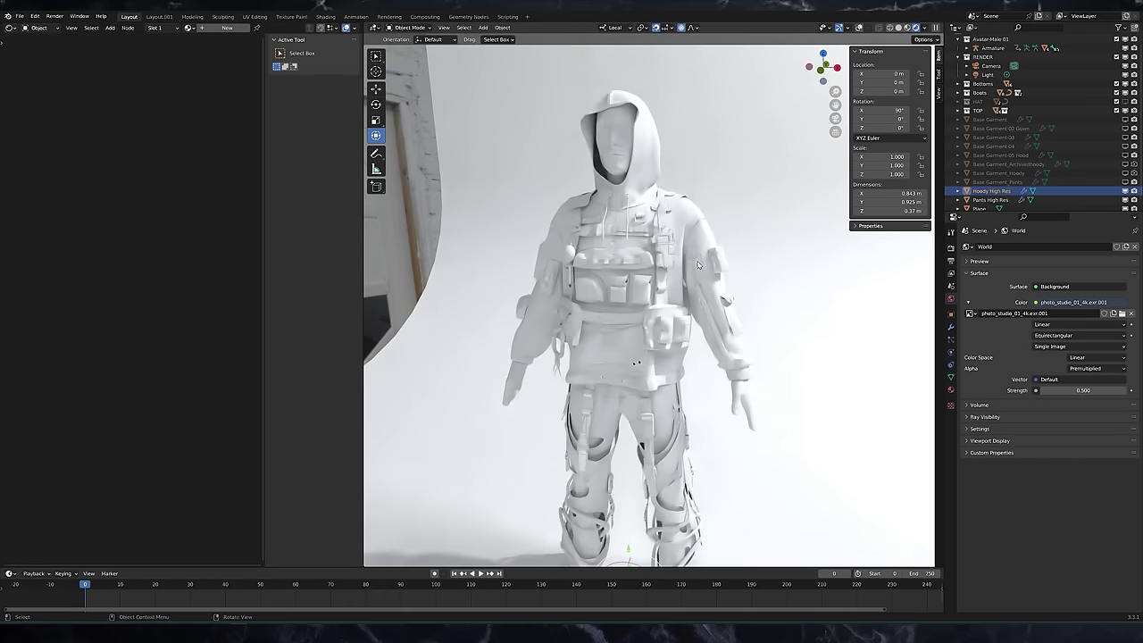
middle_click_drag(693, 286, 668, 259)
scroll(667, 259, "up", 1)
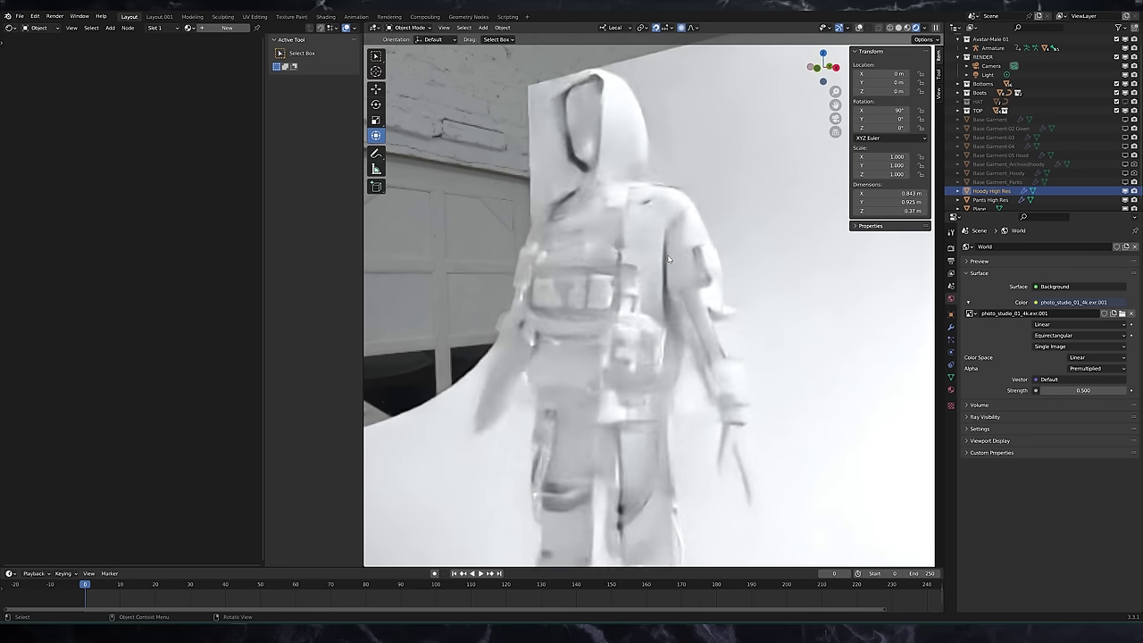
Create a new material for the hoody and set its base colour to bright red
left_click(221, 31)
key("n")
scroll(253, 330, "up", 5)
middle_click_drag(251, 336, 256, 203)
scroll(255, 284, "up", 1)
middle_click_drag(247, 265, 277, 276)
middle_click_drag(637, 266, 651, 273)
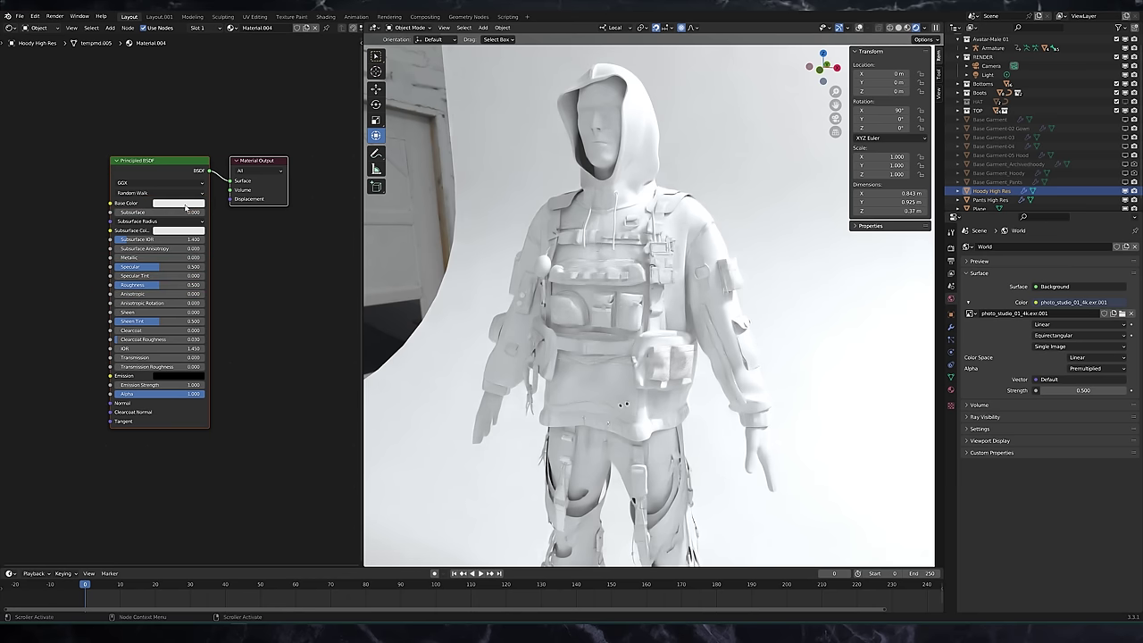
left_click(189, 203)
left_click_drag(189, 136, 214, 101)
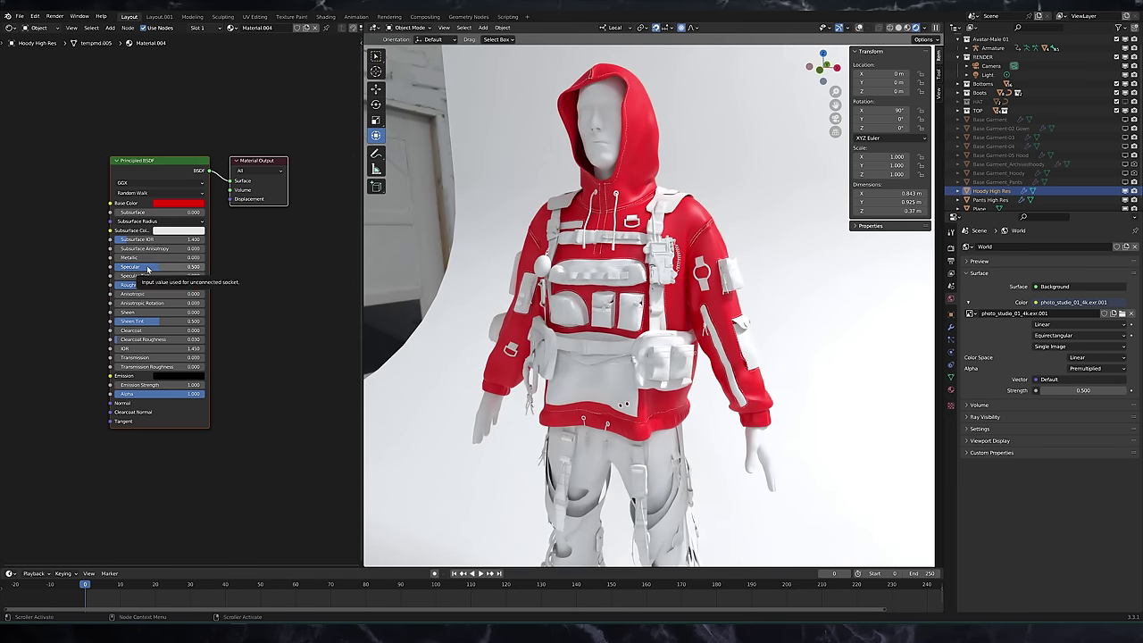
Raise the hoody material's specular to 1.000 and lower its roughness to 0.124
left_click_drag(148, 269, 115, 268)
middle_click_drag(624, 235, 564, 250)
left_click_drag(131, 267, 205, 270)
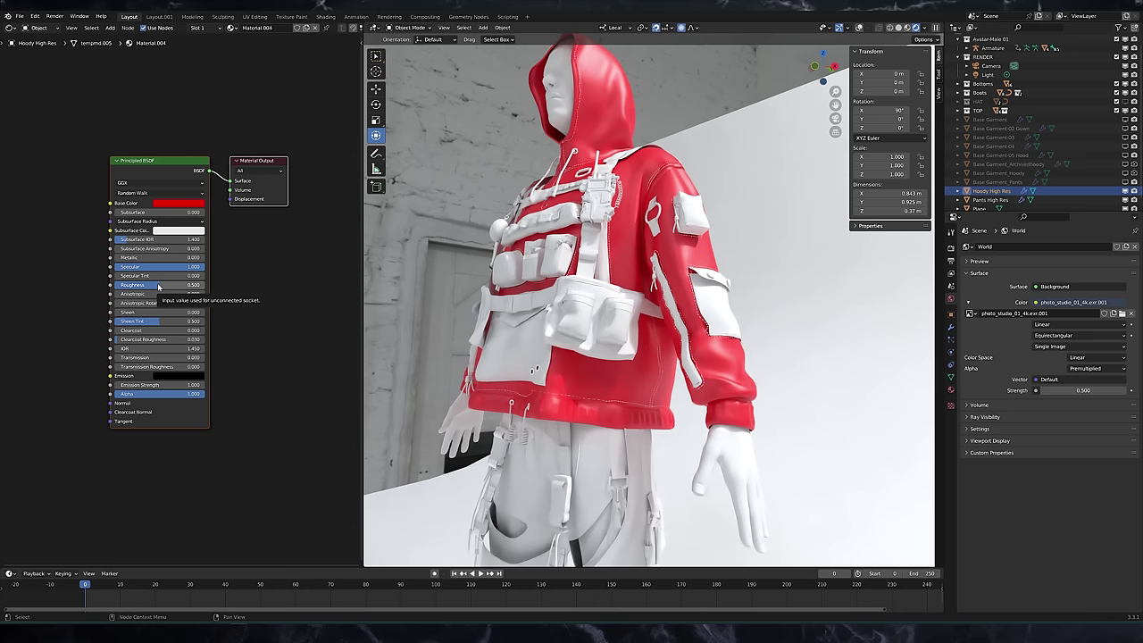
left_click_drag(159, 286, 125, 285)
Change the hoody's base colour to black for a glossy latex look
middle_click_drag(471, 241, 527, 297, "shift")
left_click(178, 203)
left_click_drag(222, 118, 222, 146)
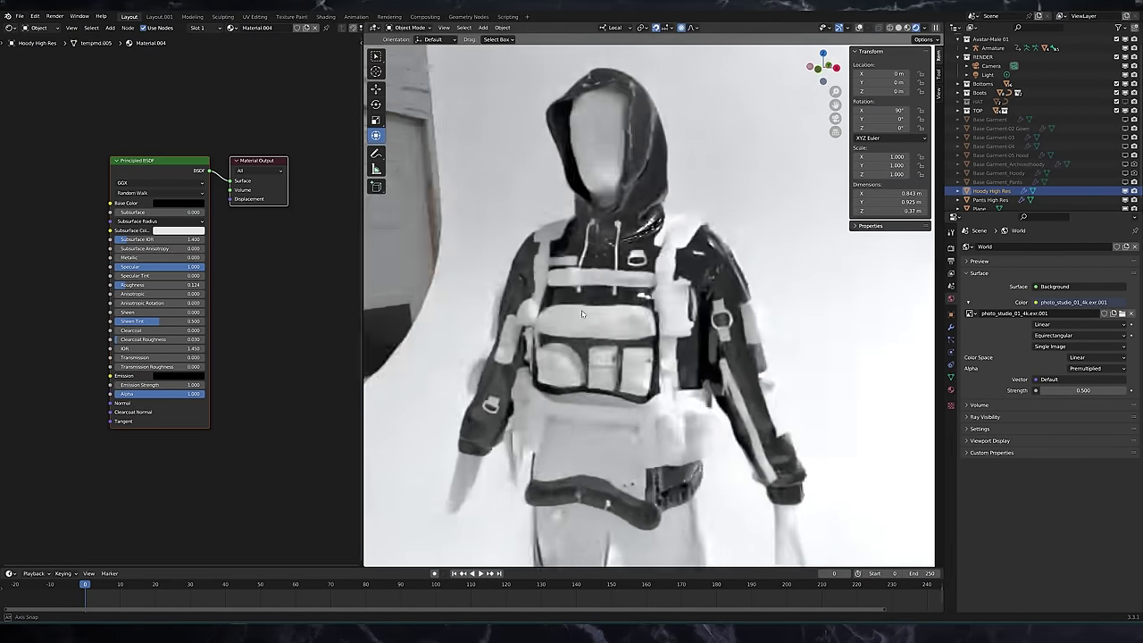
scroll(544, 308, "up", 4)
middle_click_drag(578, 312, 505, 288)
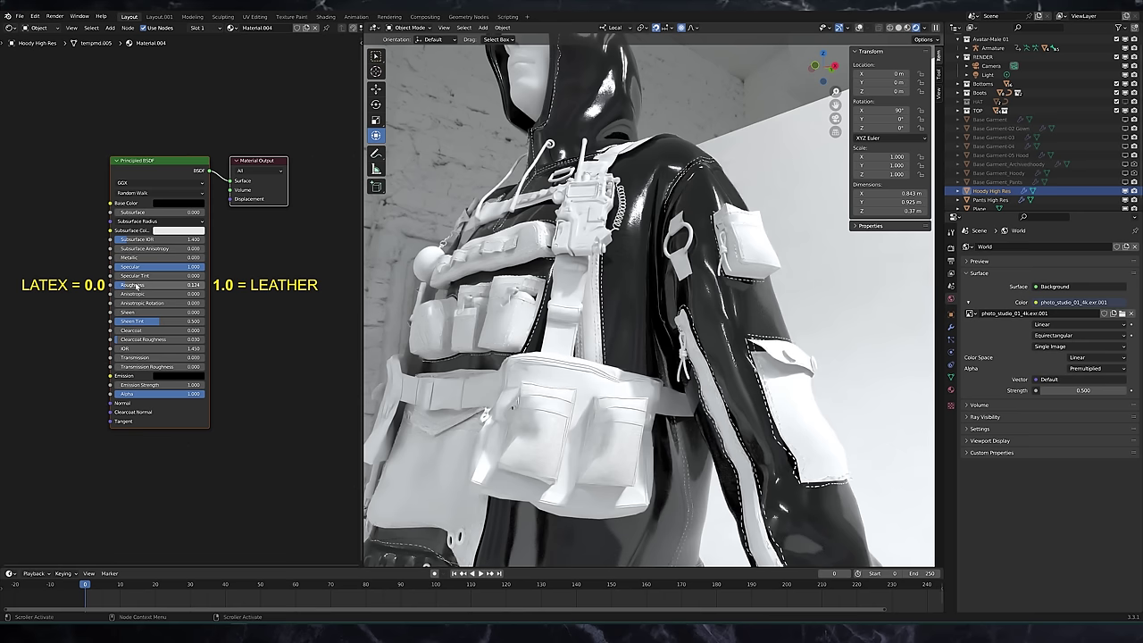
Raise the hoody's roughness to 0.685 for a leather look and check it from several sides
left_click_drag(154, 285, 176, 285)
scroll(625, 312, "down", 3)
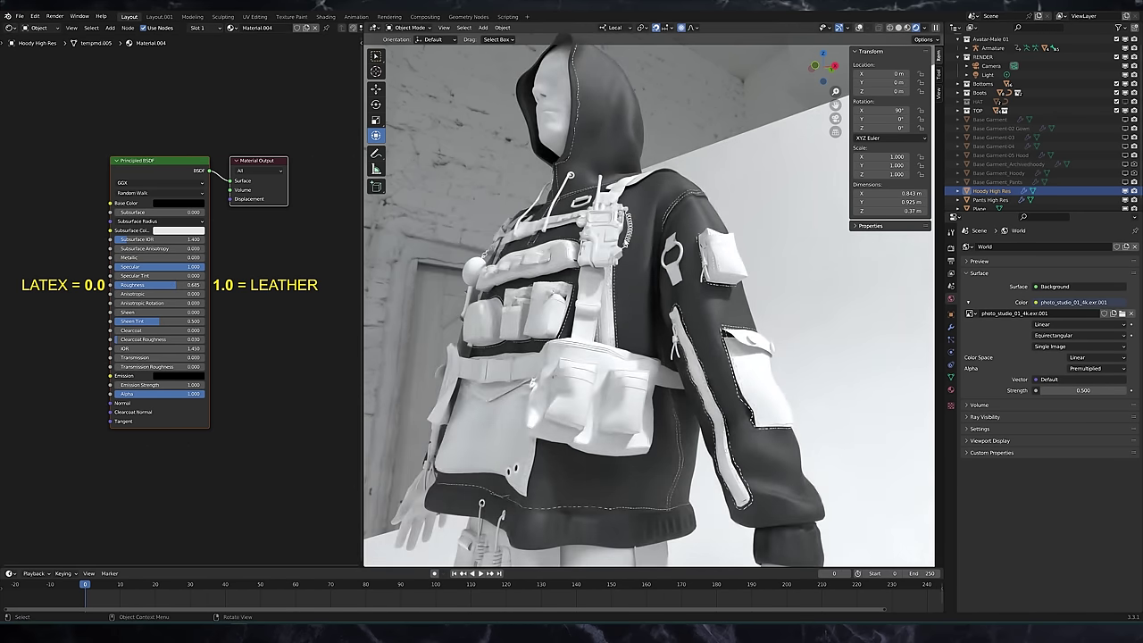
middle_click_drag(624, 312, 549, 308)
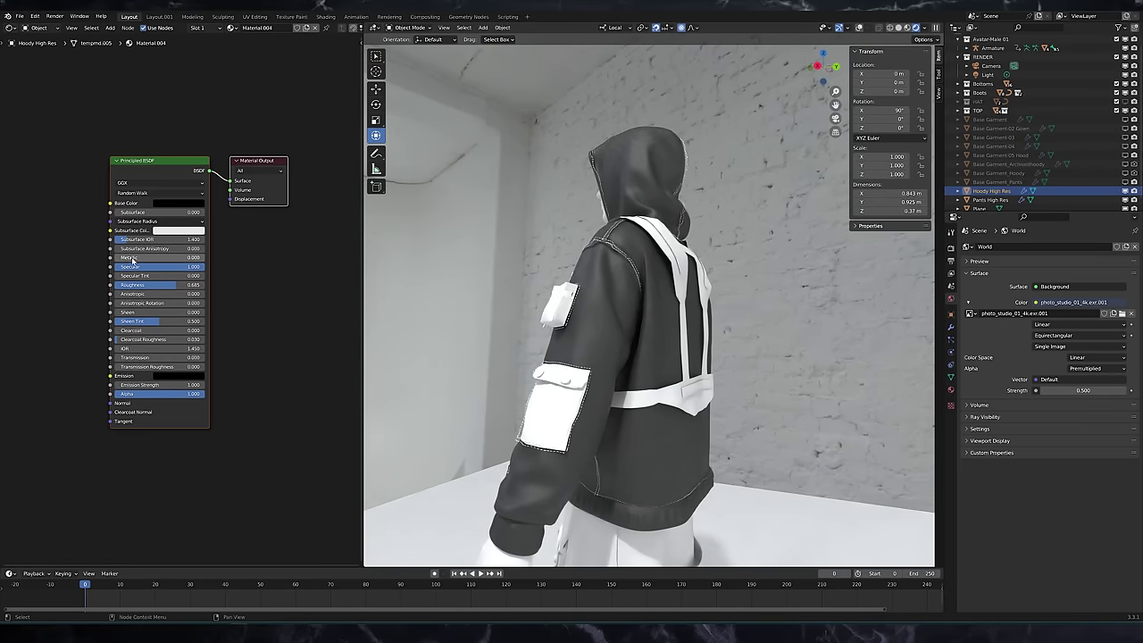
Set the hoody's metallic value to 1.000 and lighten its base colour to light grey
left_click_drag(121, 257, 207, 259)
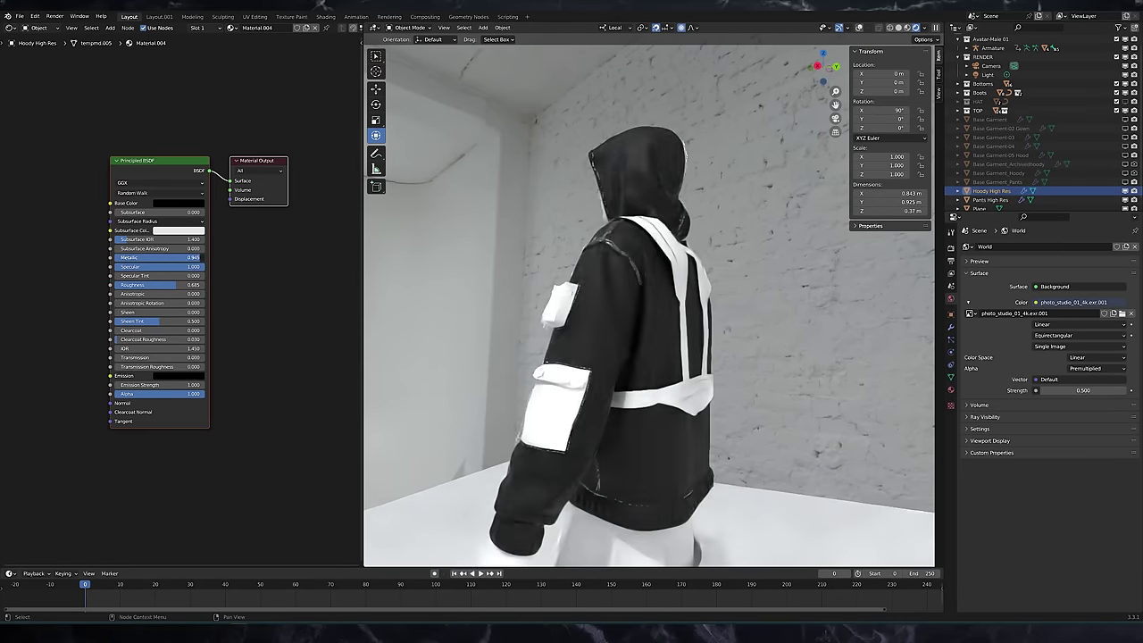
left_click(176, 203)
left_click_drag(224, 133, 224, 105)
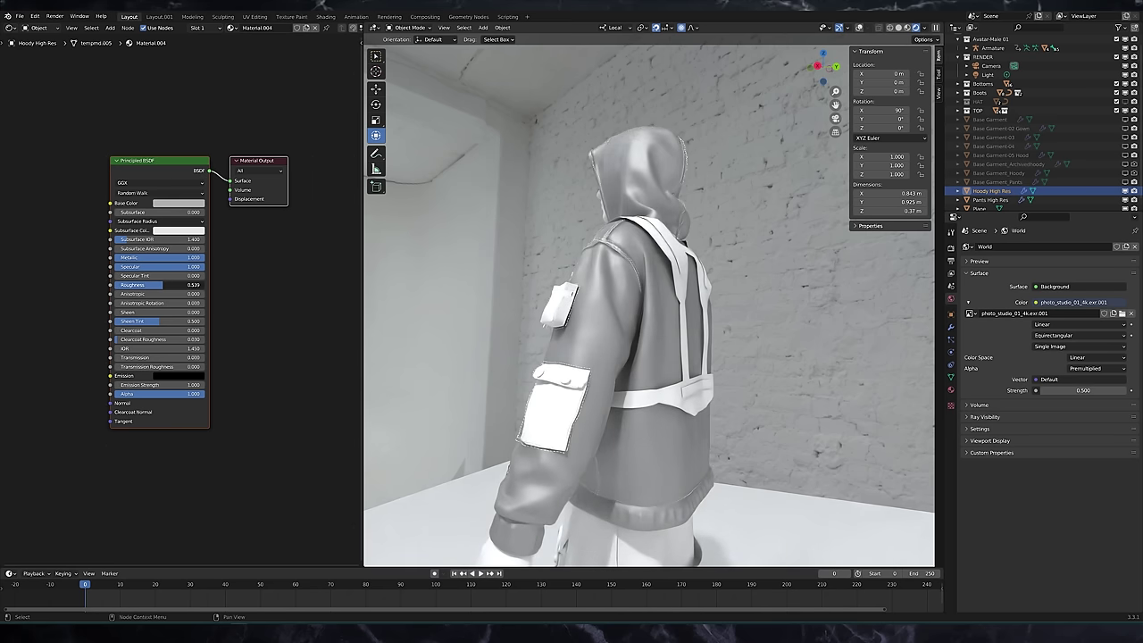
Lower the roughness of the hoody's metallic material for shinier reflections and check it from the front
left_click_drag(161, 285, 149, 284)
middle_click_drag(618, 354, 835, 338)
left_click_drag(149, 285, 145, 284)
middle_click_drag(733, 312, 721, 364)
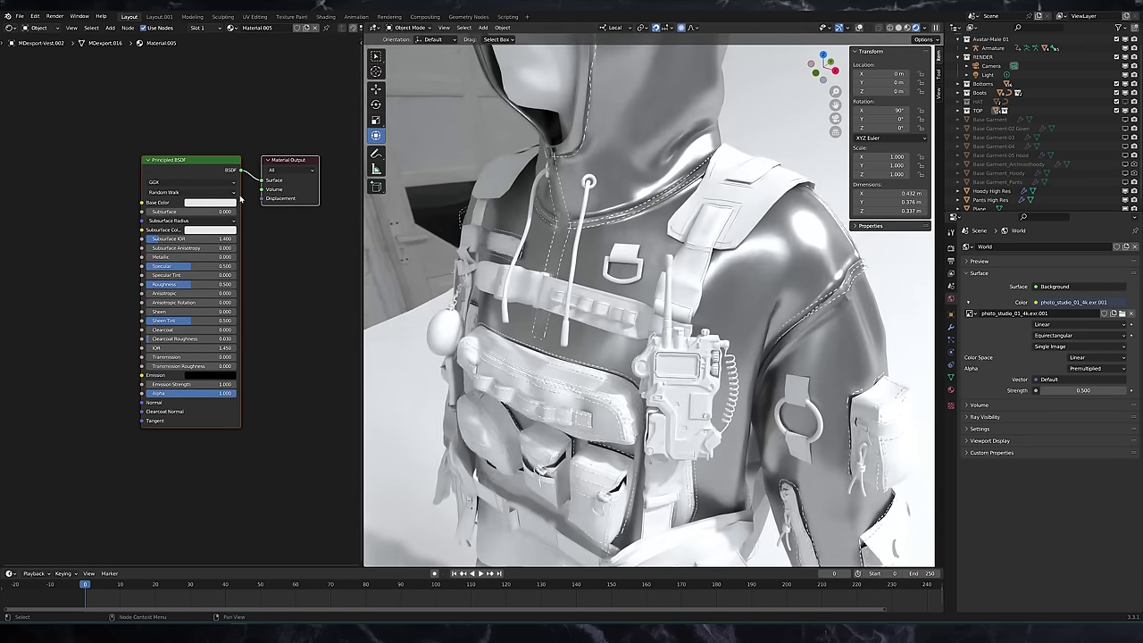
Add an Image Texture node beside the Principled BSDF in the vest strap material
middle_click_drag(95, 200, 175, 201)
key("shift+a")
left_click(165, 196)
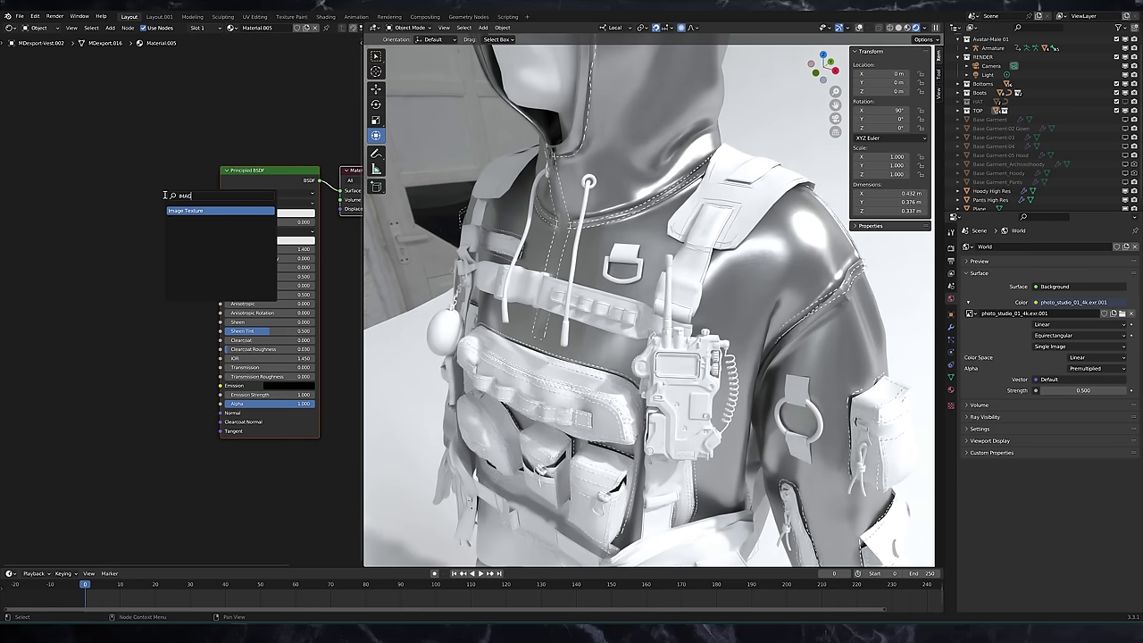
key("Return")
left_click(107, 183)
Load M02-D_Nylon (Strap).jpg into the image node, connect its colour to Base Color, and check the straps
left_click(183, 216)
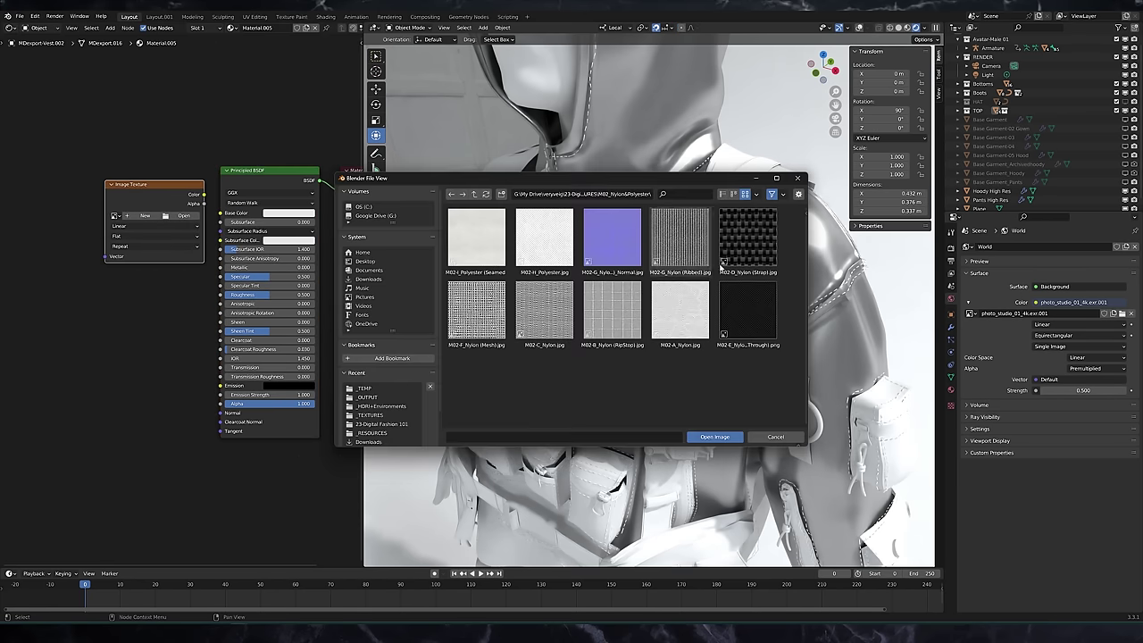
left_click(763, 230)
left_click(714, 436)
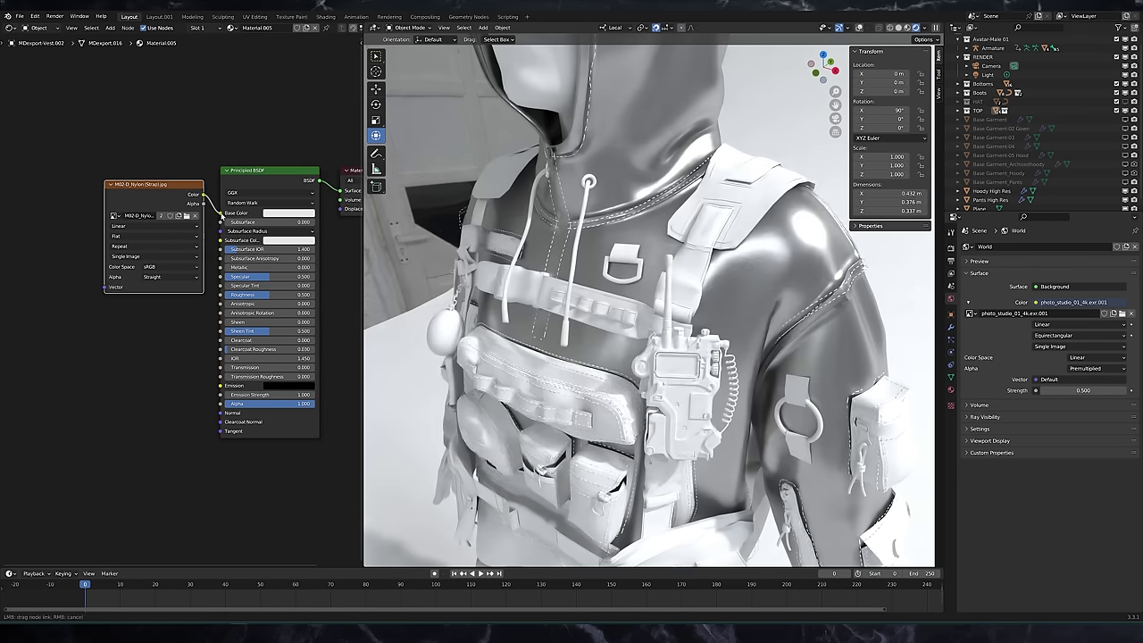
middle_click_drag(642, 348, 719, 279)
scroll(726, 270, "up", 8)
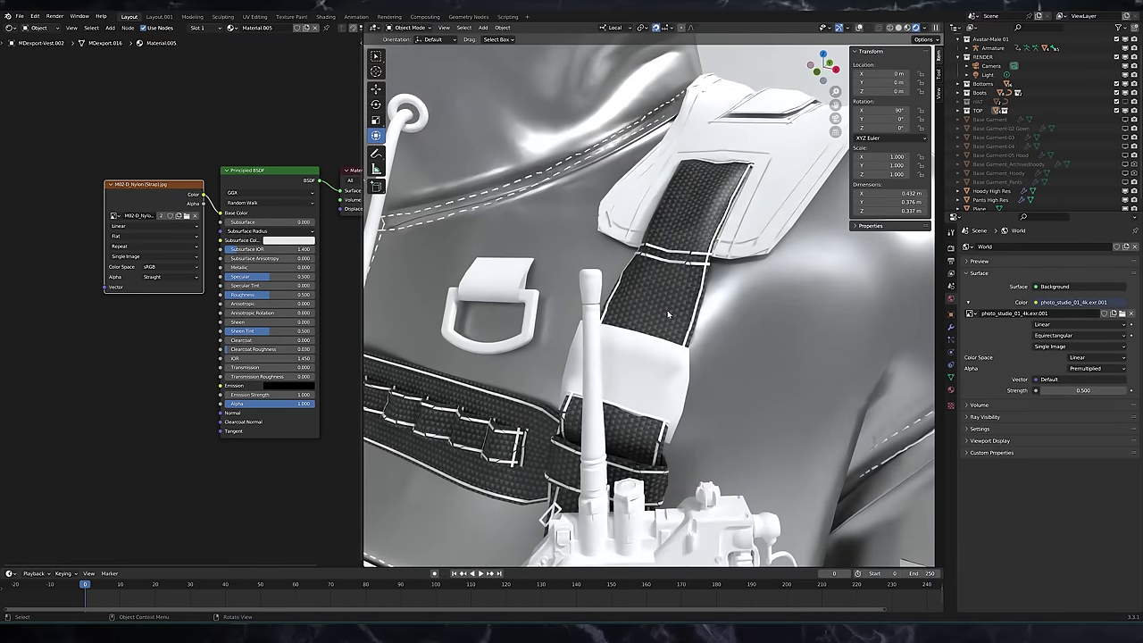
scroll(656, 357, "down", 5)
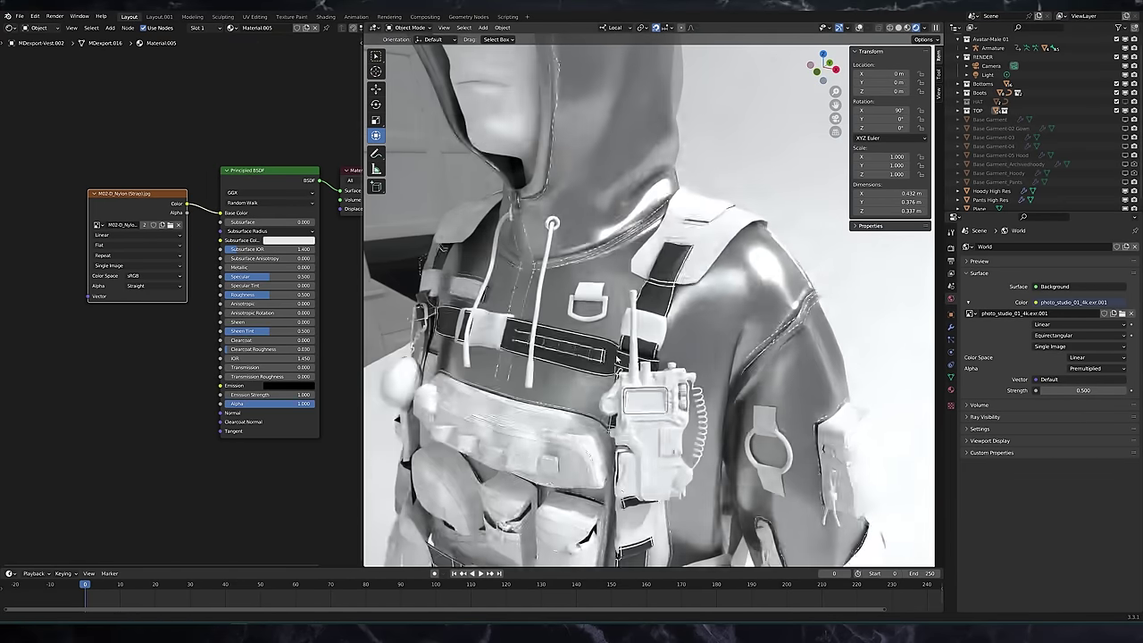
middle_click_drag(640, 436, 654, 376, "shift")
scroll(654, 377, "down", 4)
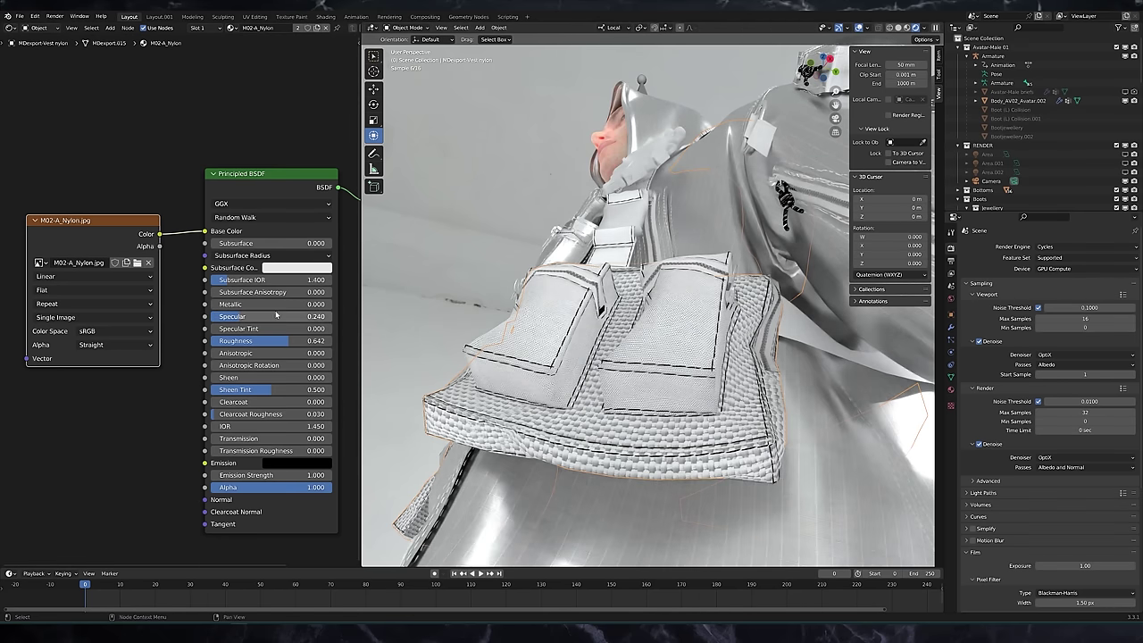
Insert a MixRGB node set to Multiply between the M02-A_Nylon.jpg texture and Base Color, with dark grey as second colour
key("g")
left_click_drag(166, 251, 64, 174)
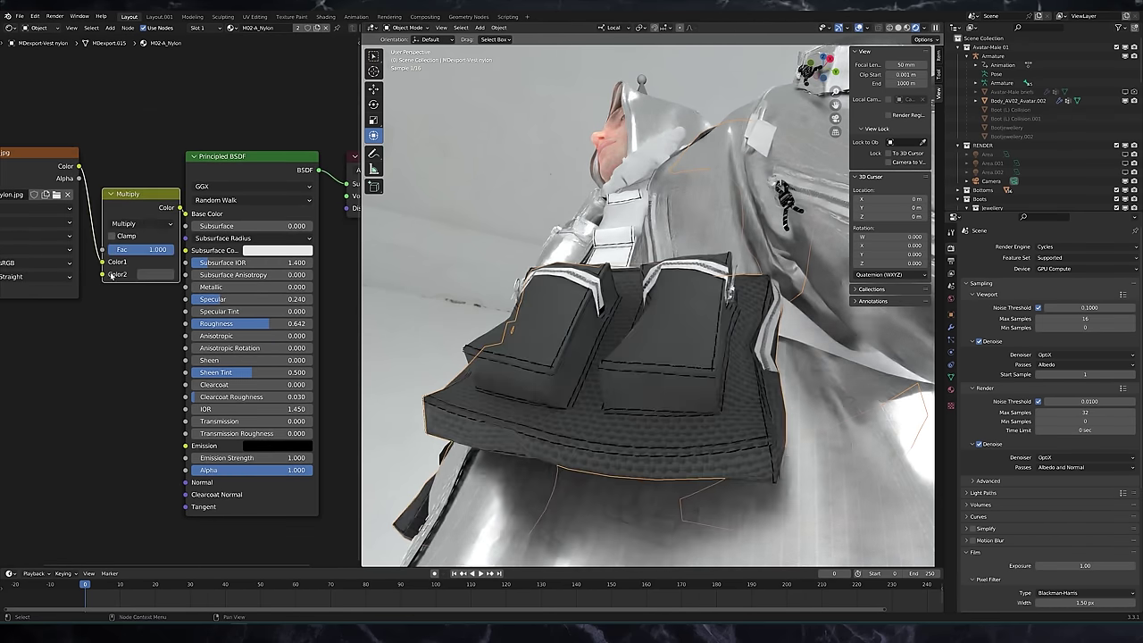
left_click(157, 274)
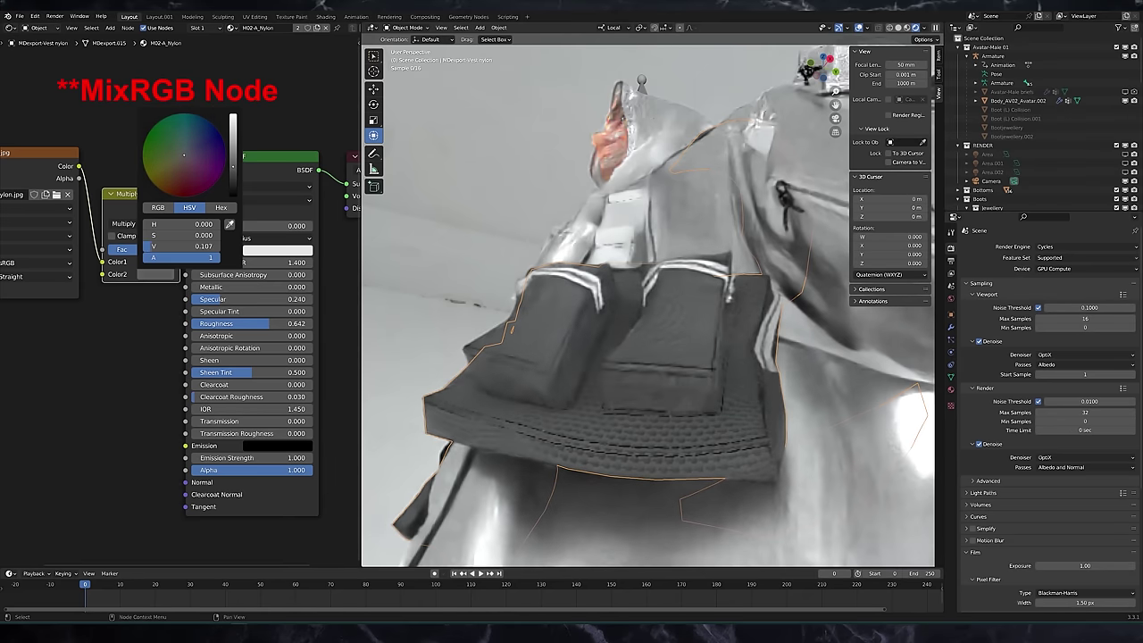
left_click(236, 165)
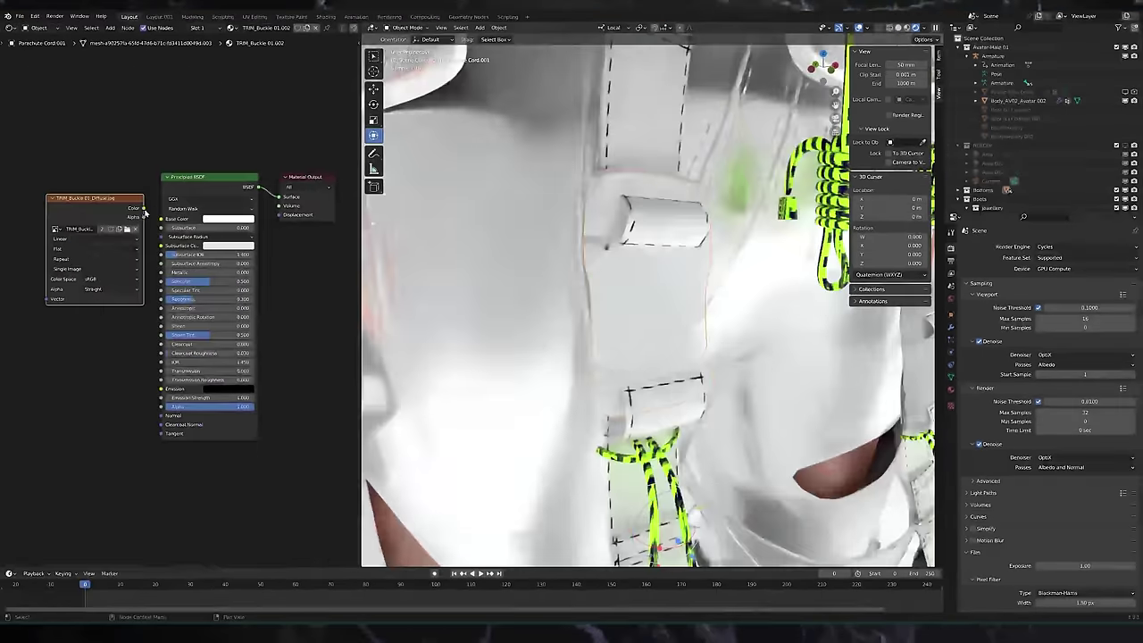
Connect the TRIM_Buckle 01_Diffuse.jpg colour to the buckle's Base Color and switch to the UV Editing workspace
left_click_drag(144, 209, 162, 219)
mouse_move(716, 374)
middle_mouse_down()
mouse_move(682, 369)
mouse_move(701, 382)
middle_mouse_up()
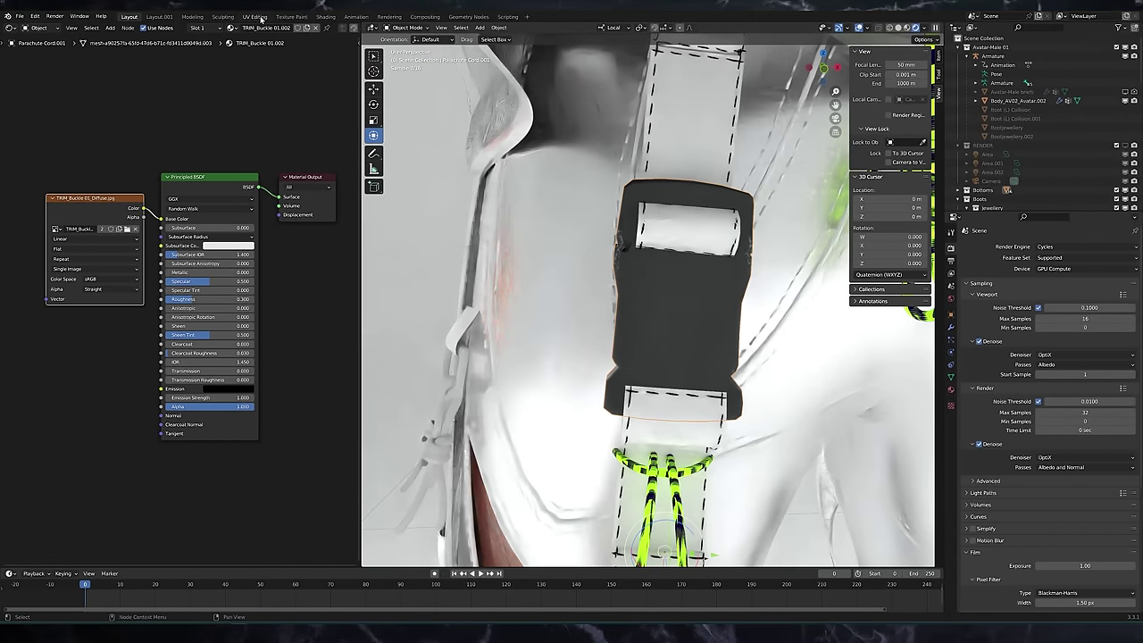
left_click(255, 16)
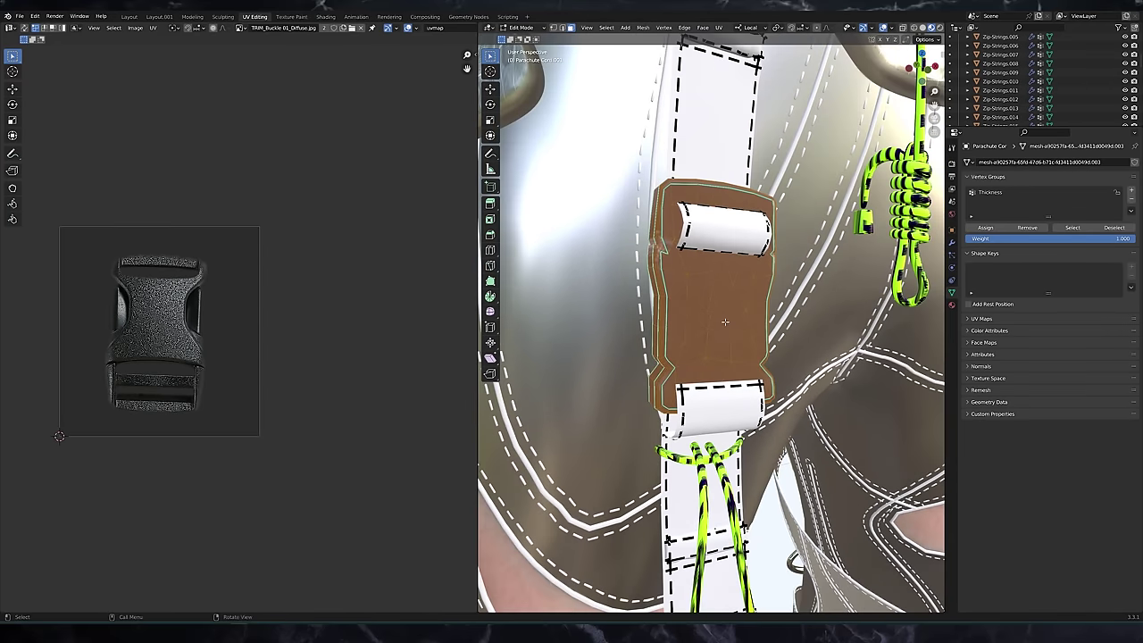
Unwrap the buckle's faces by projecting them from the front view
key("u")
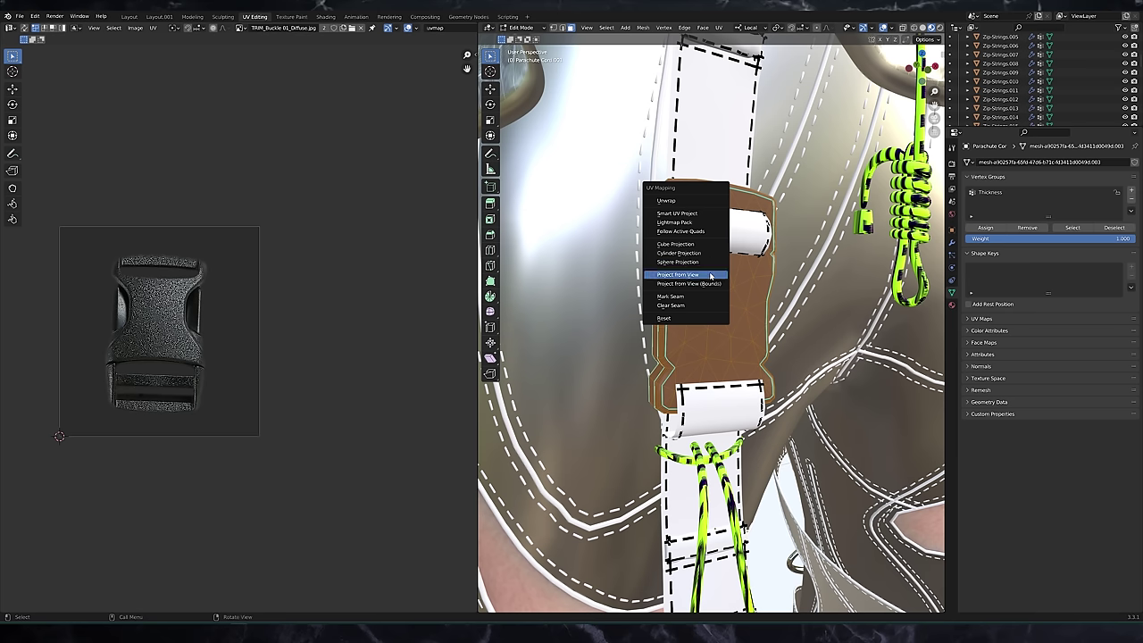
middle_click_drag(803, 242, 758, 243)
key("KP_1")
key("u")
left_click(732, 316)
Scale, rotate and move the buckle's UV island to match the buckle in the texture image
scroll(270, 403, "up", 5)
middle_click_drag(271, 404, 297, 296)
middle_click_drag(660, 312, 665, 299)
scroll(665, 299, "up", 2)
key("s")
left_click(357, 295)
key("r")
left_click(348, 290)
key("g")
left_click(340, 285)
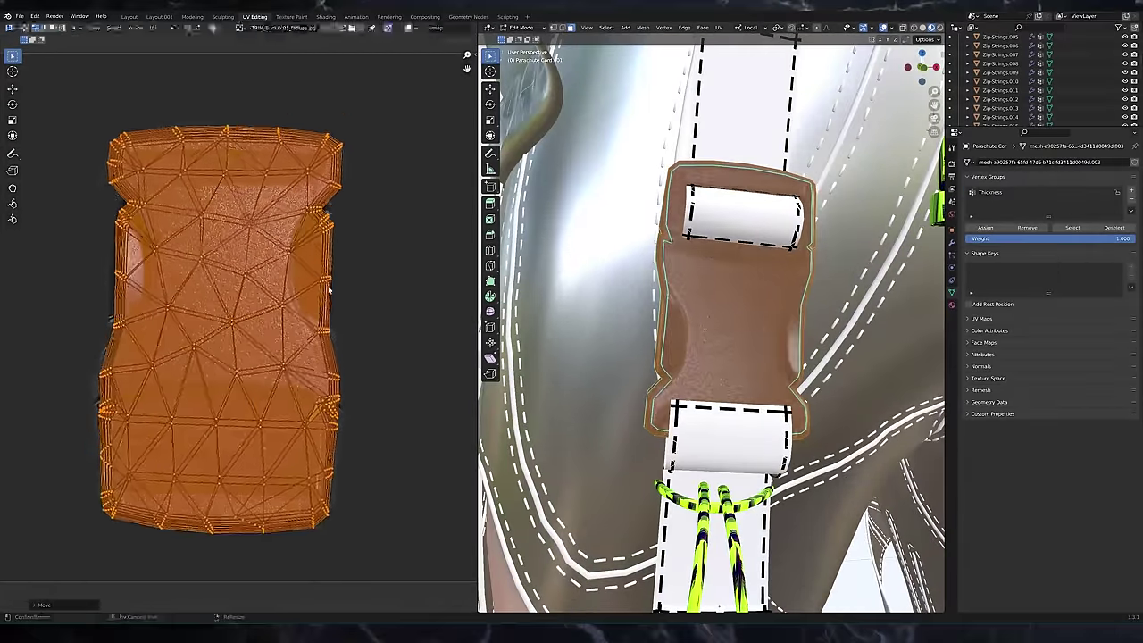
key("r")
left_click(339, 290)
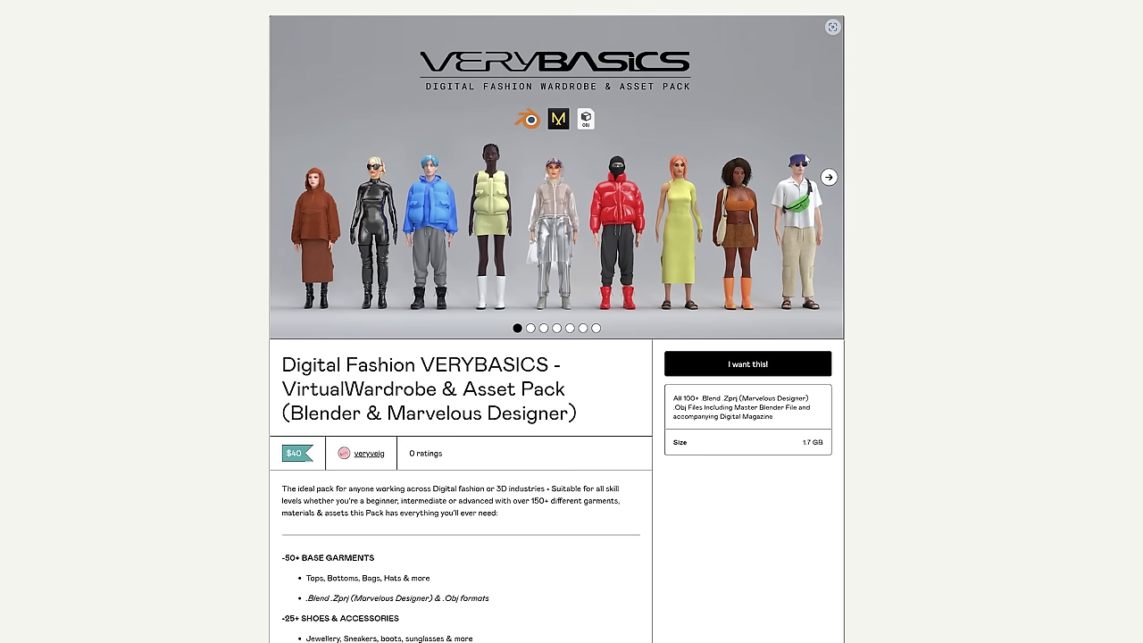
On the Digital Fashion VERYBASICS product page in the browser, look through the asset pack's preview images
left_click(830, 177)
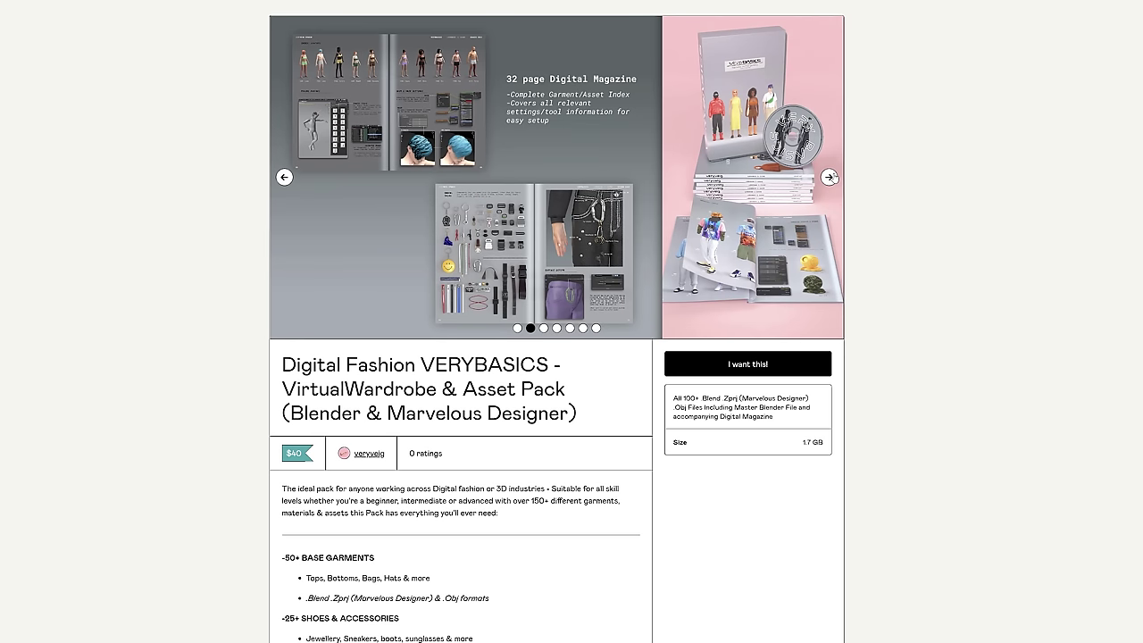
left_click(830, 177)
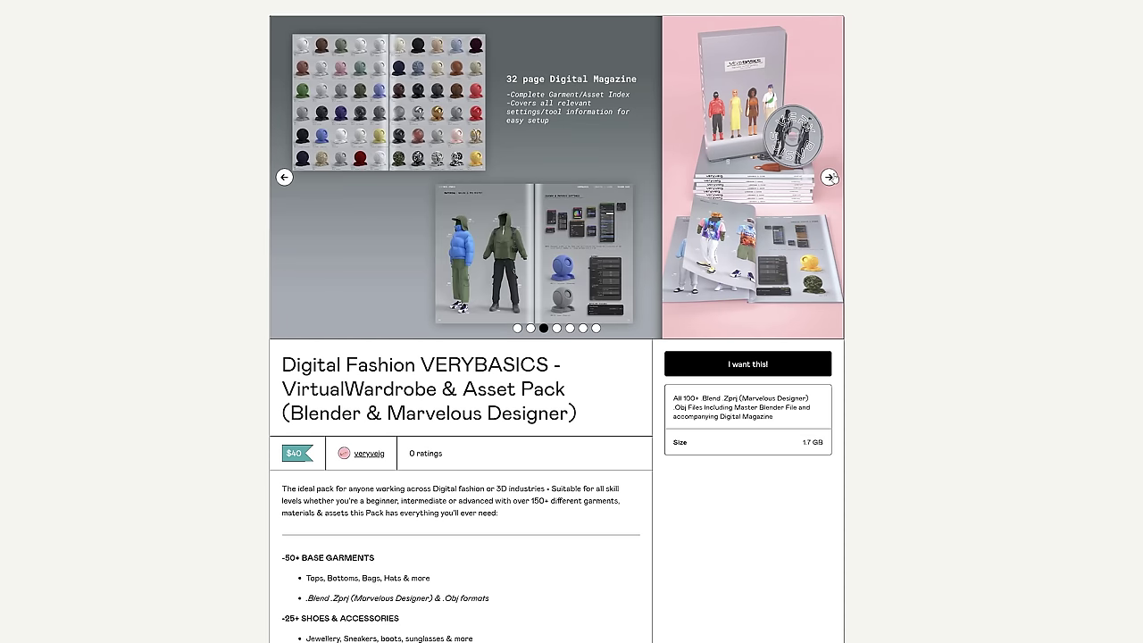
left_click(830, 177)
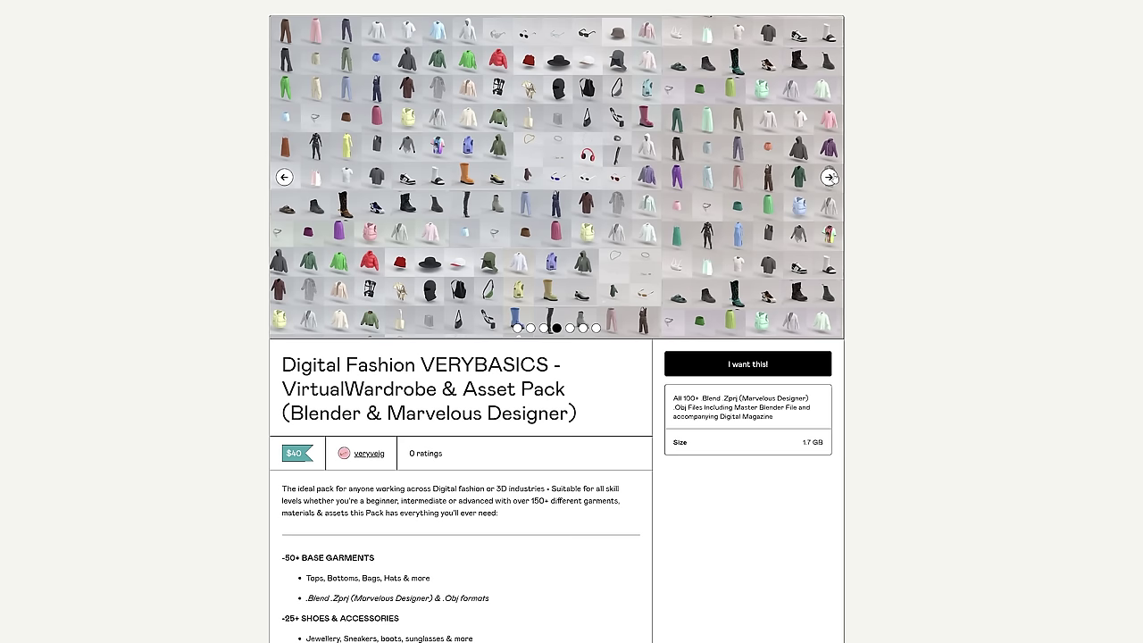
left_click(830, 177)
left_click(829, 176)
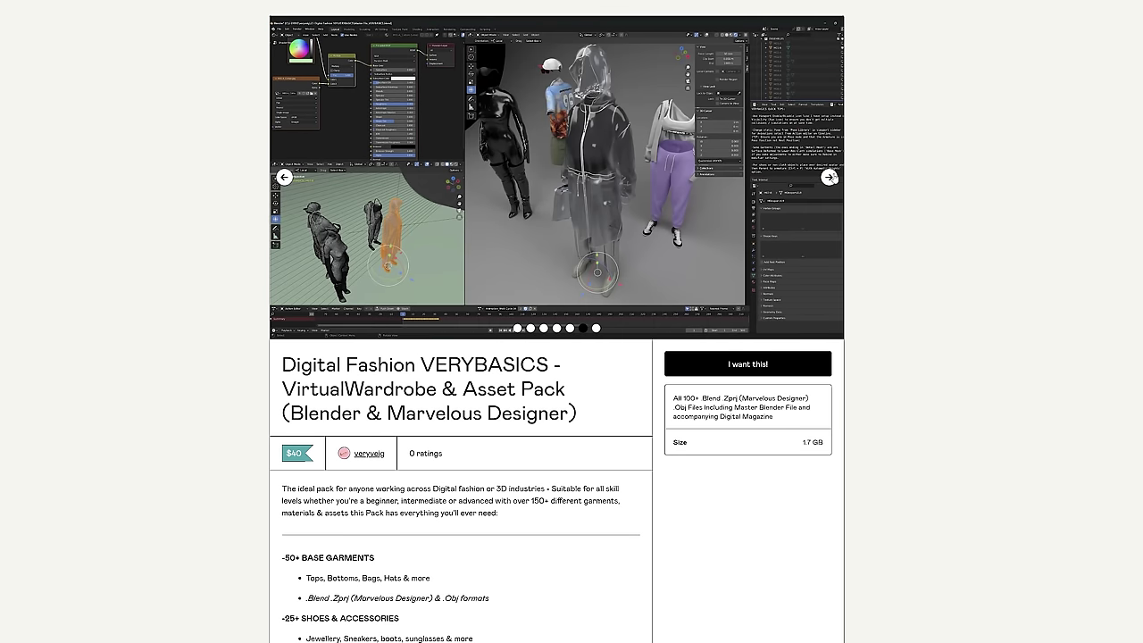
left_click(830, 177)
left_click(283, 177)
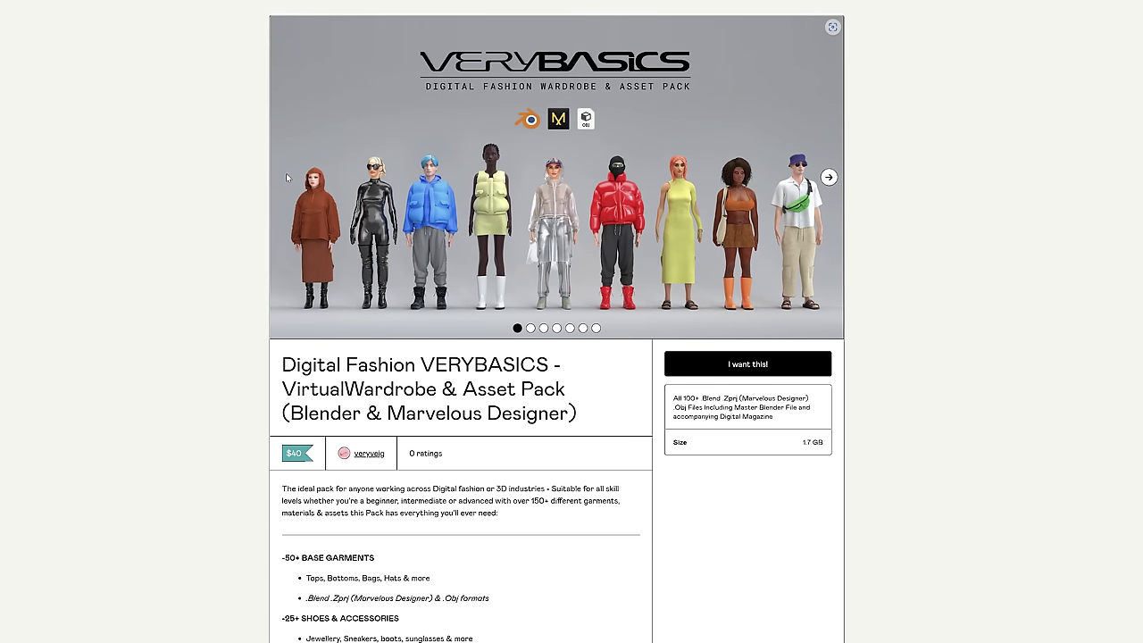